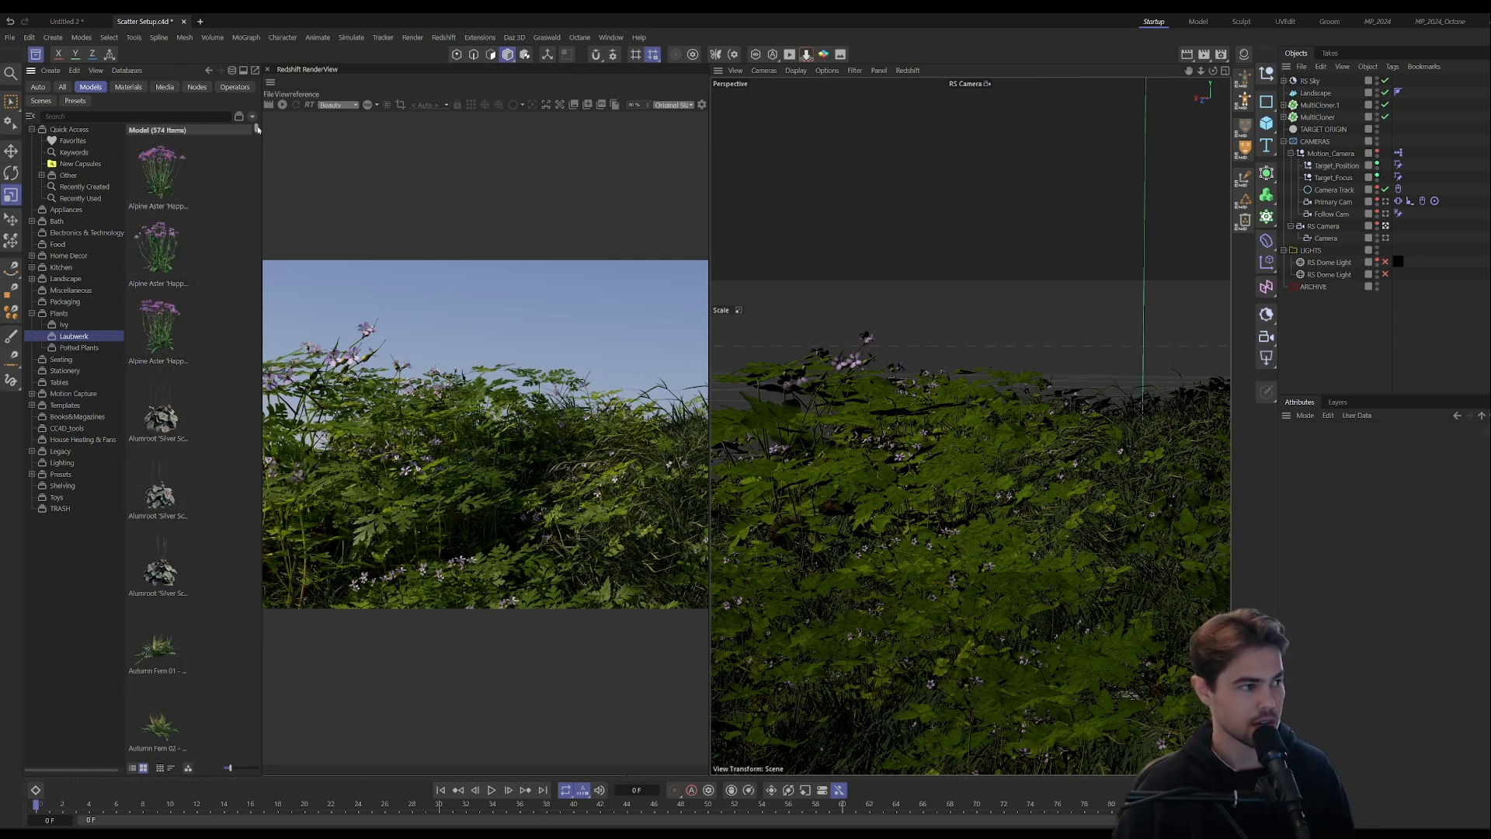
- Browse the Laubwerk plant models from the first to the last and close the Asset Browser
left_click_drag(257, 130, 254, 749)
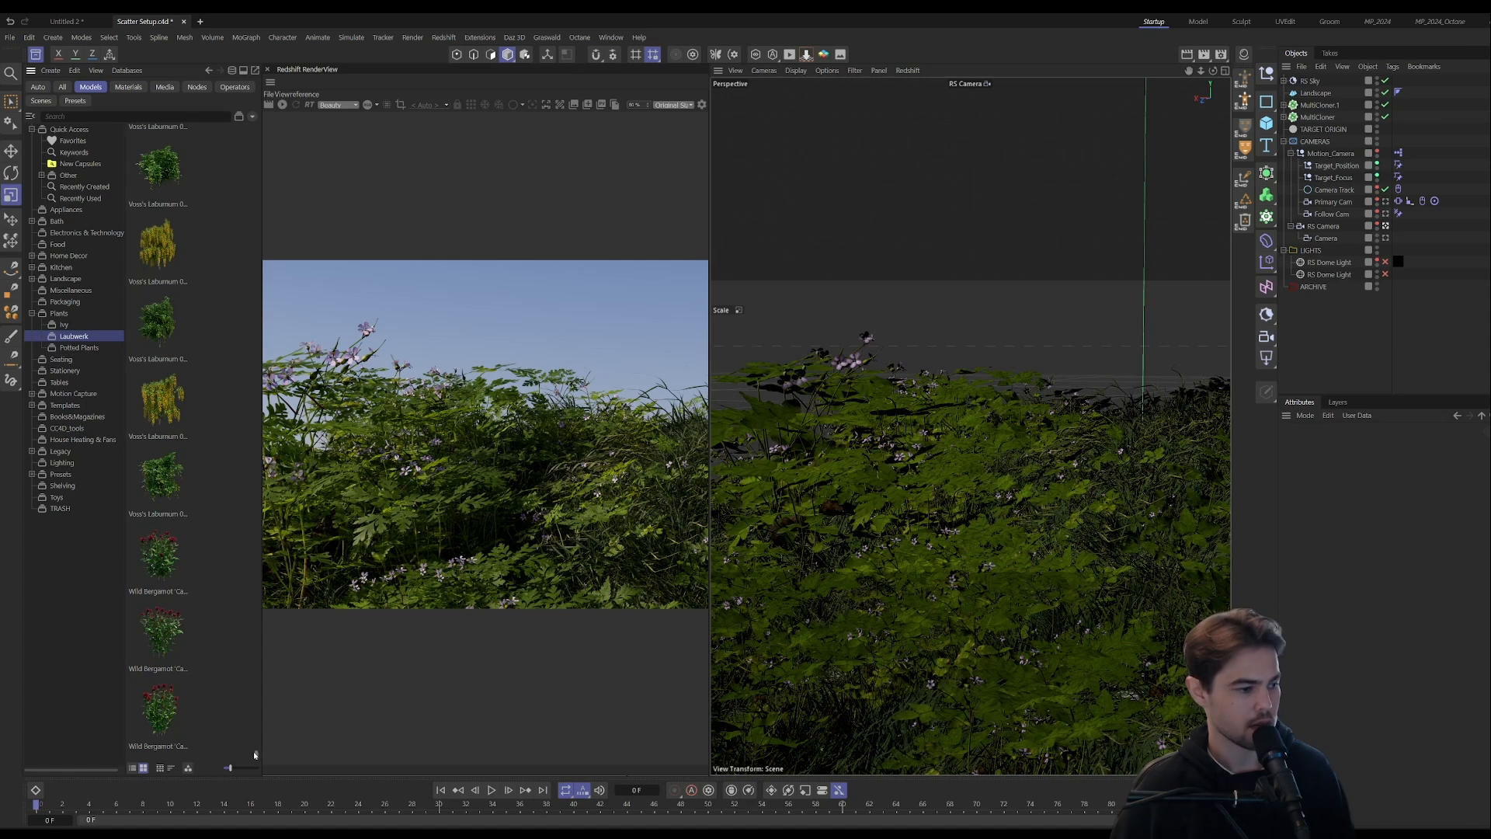
left_click_drag(255, 754, 259, 125)
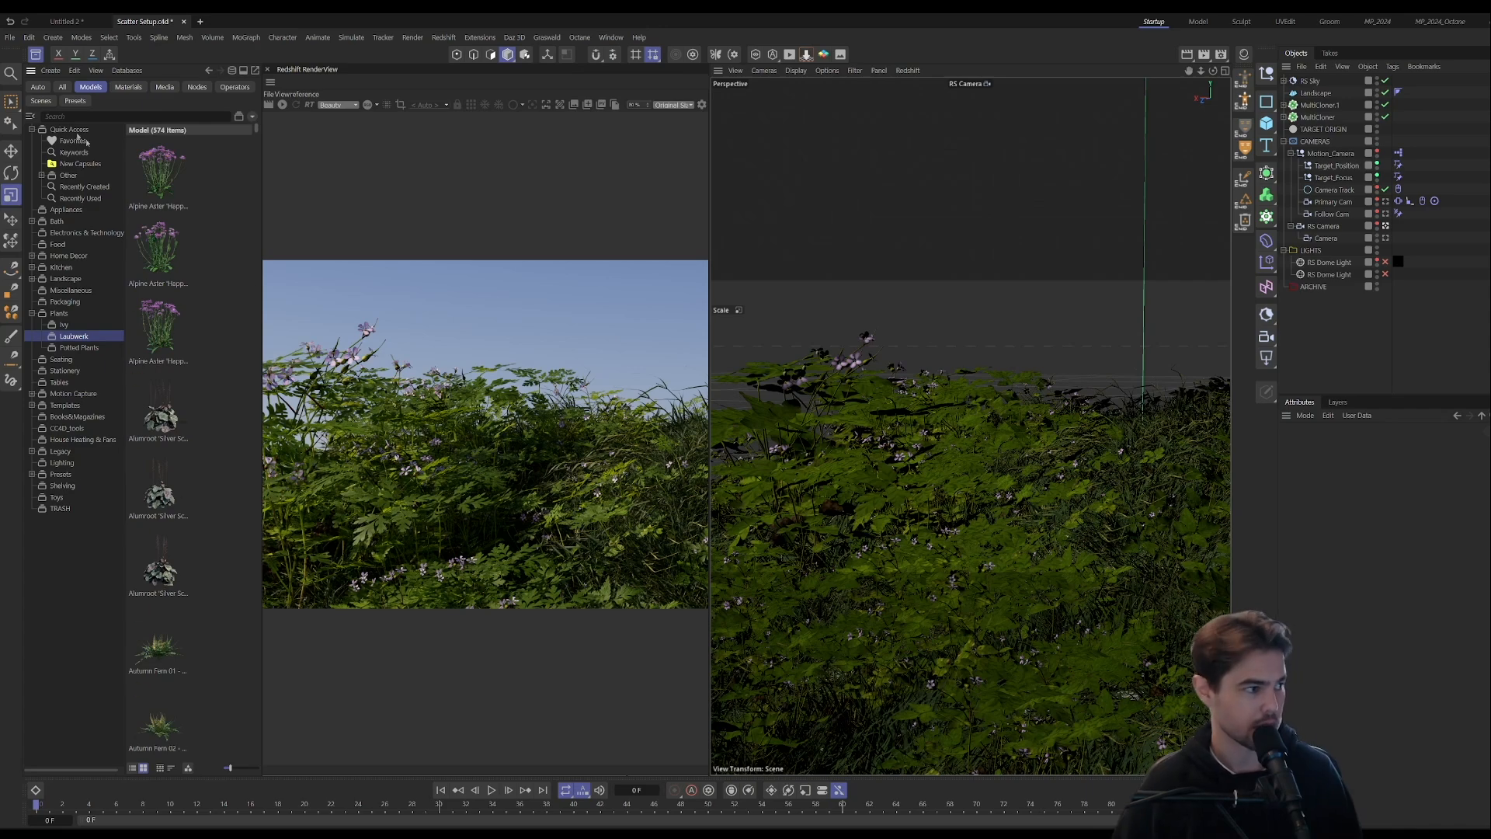
left_click(36, 54)
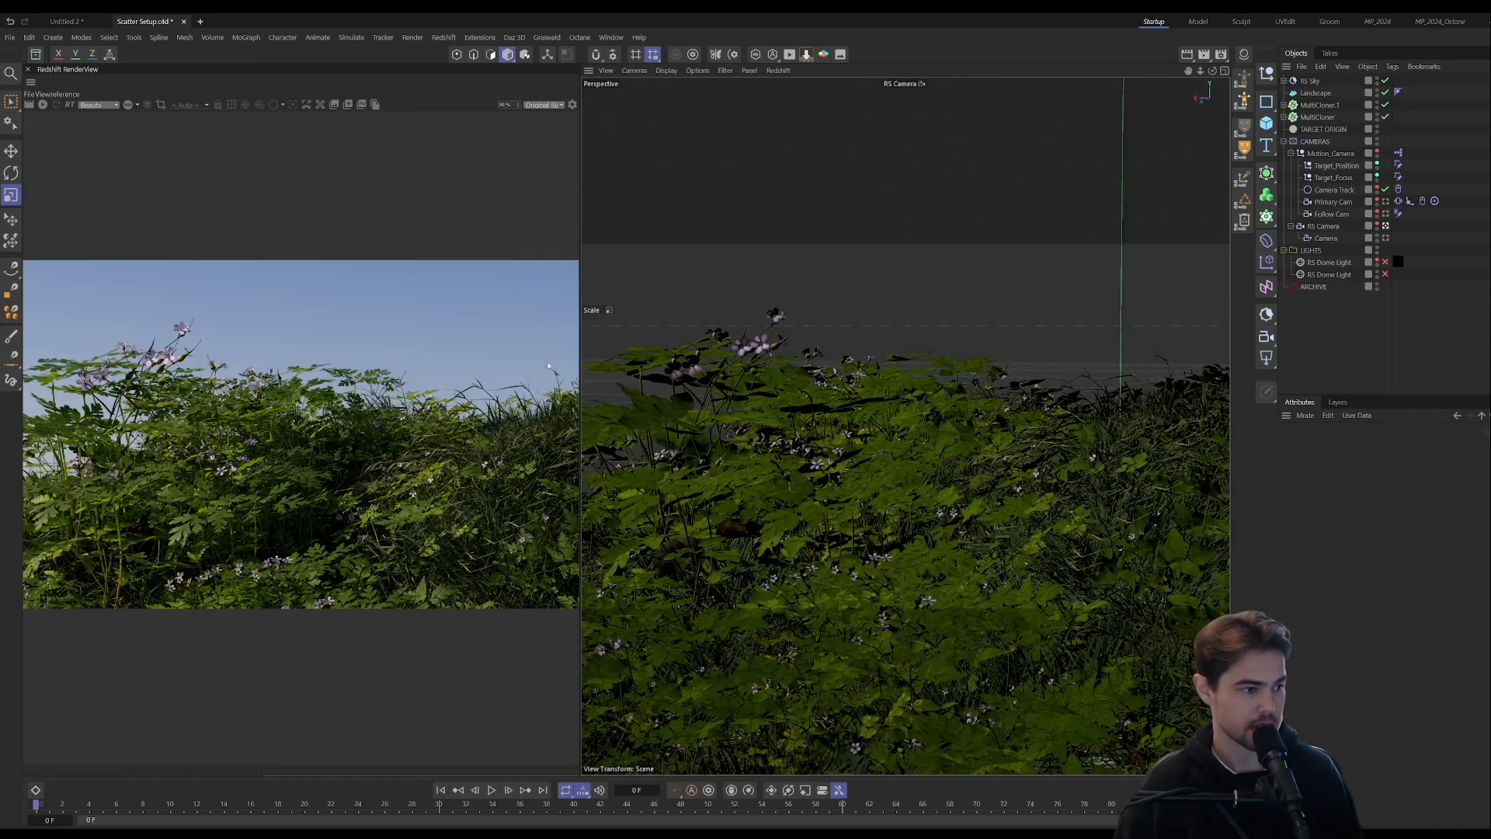
- Widen the Redshift RenderView and inspect the foliage and flowers of the rendered scatter scene up close
left_click_drag(579, 356, 790, 356)
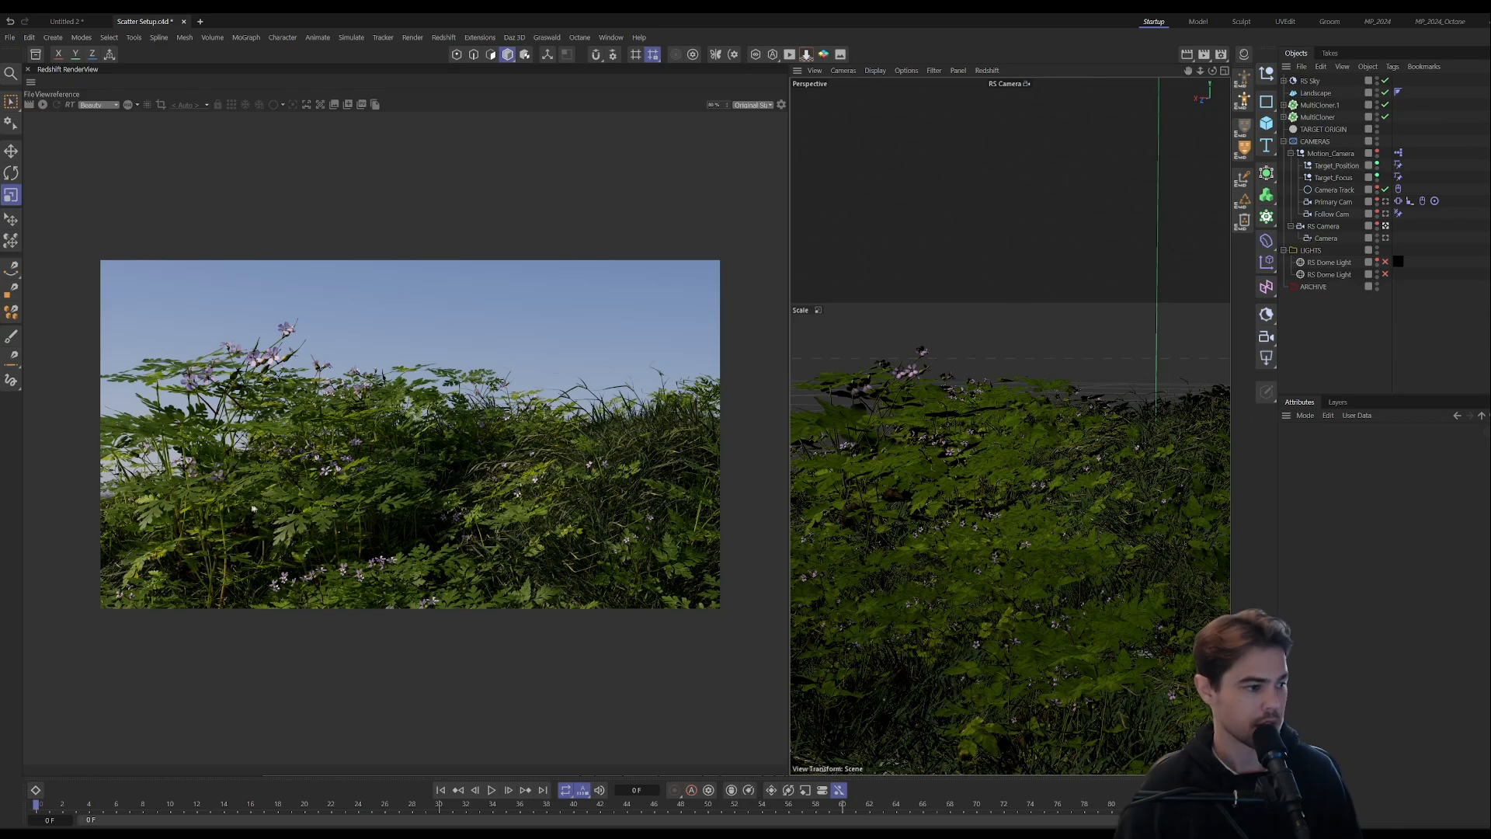
scroll(252, 509, "up", 5)
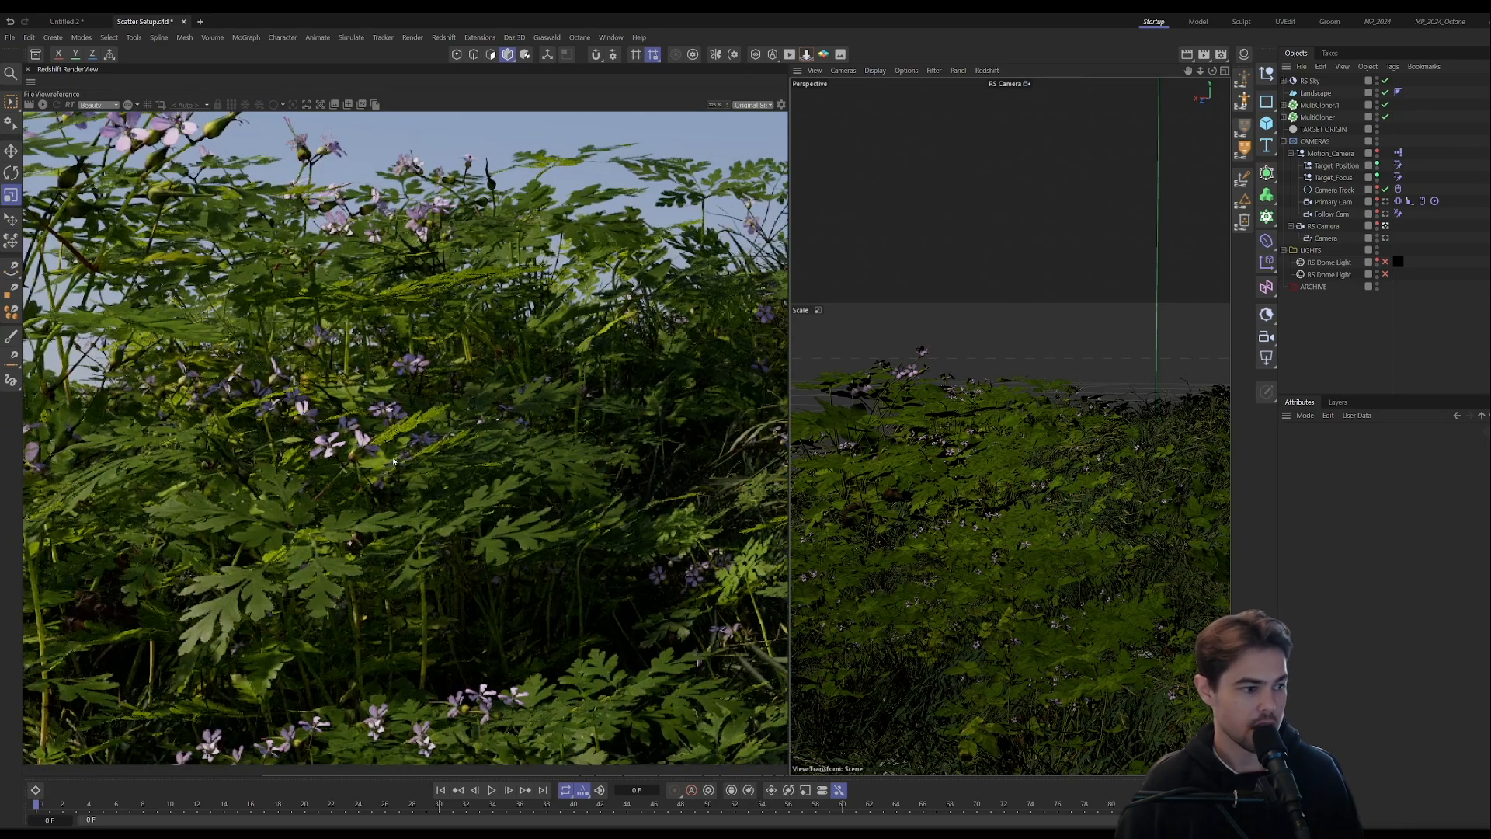
scroll(384, 459, "down", 4)
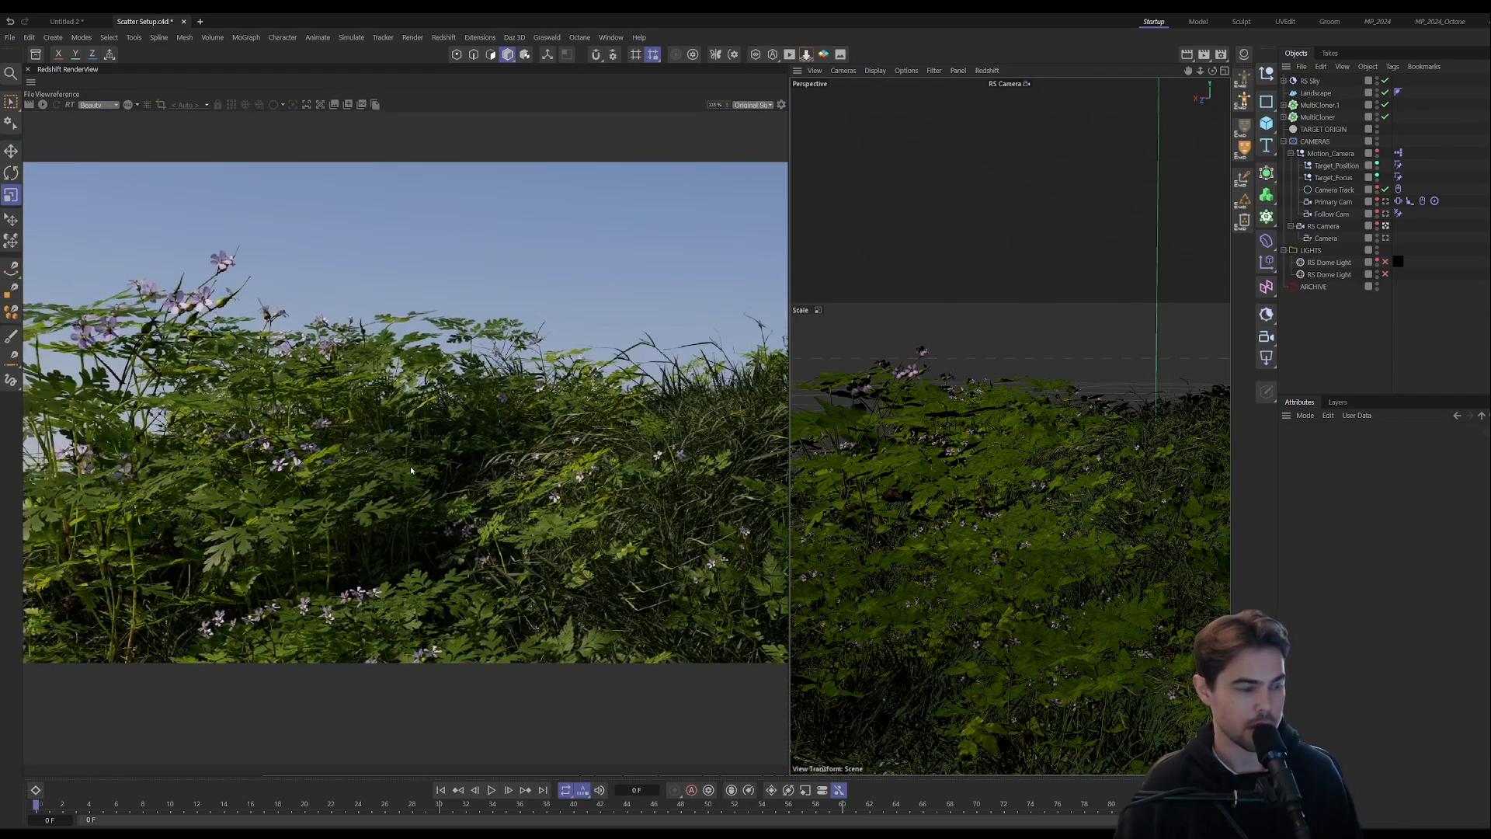
middle_click_drag(447, 518, 499, 524)
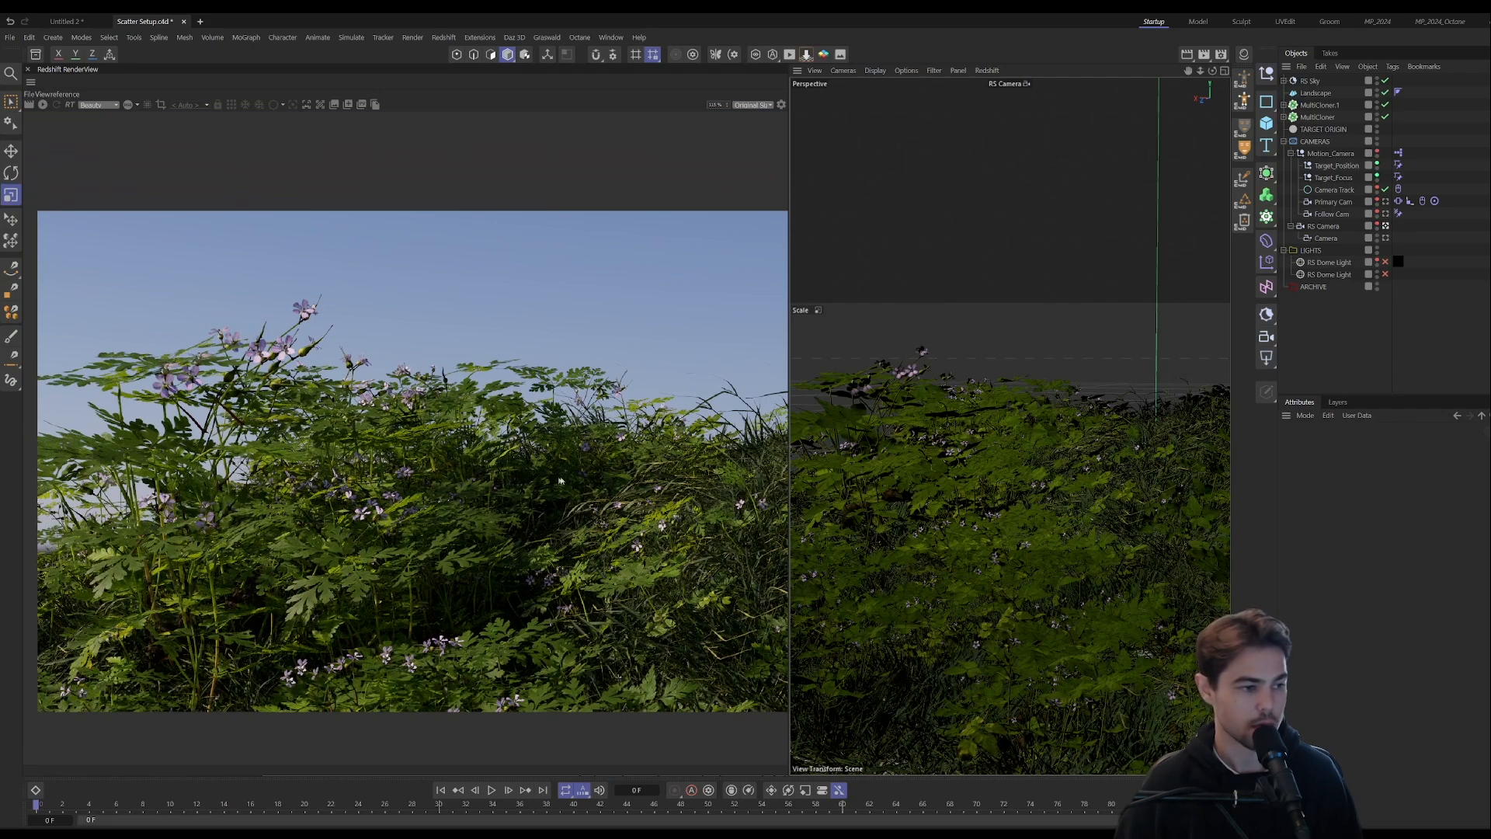
scroll(543, 478, "down", 2)
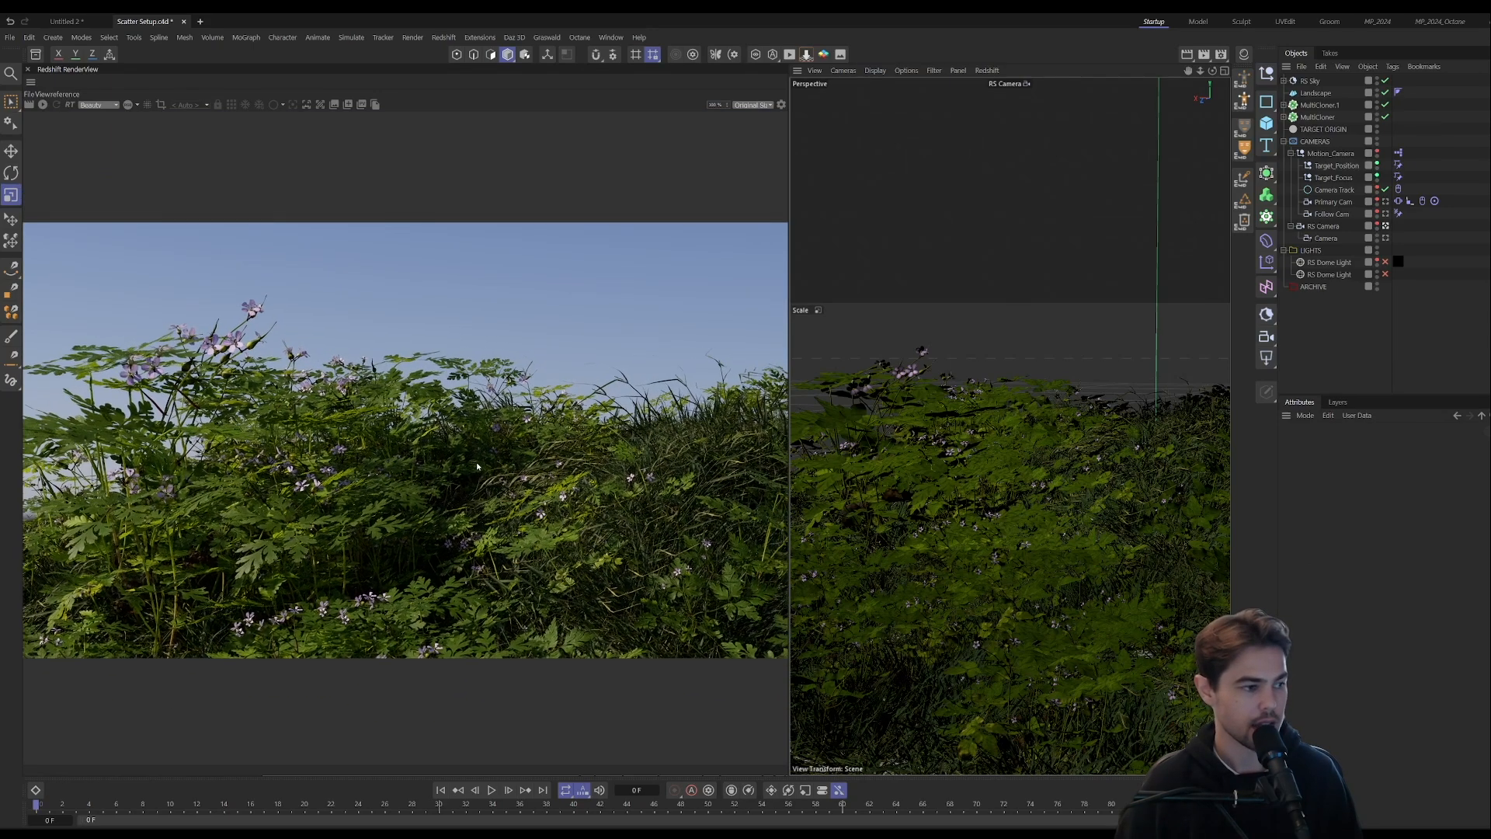
scroll(477, 466, "down", 1)
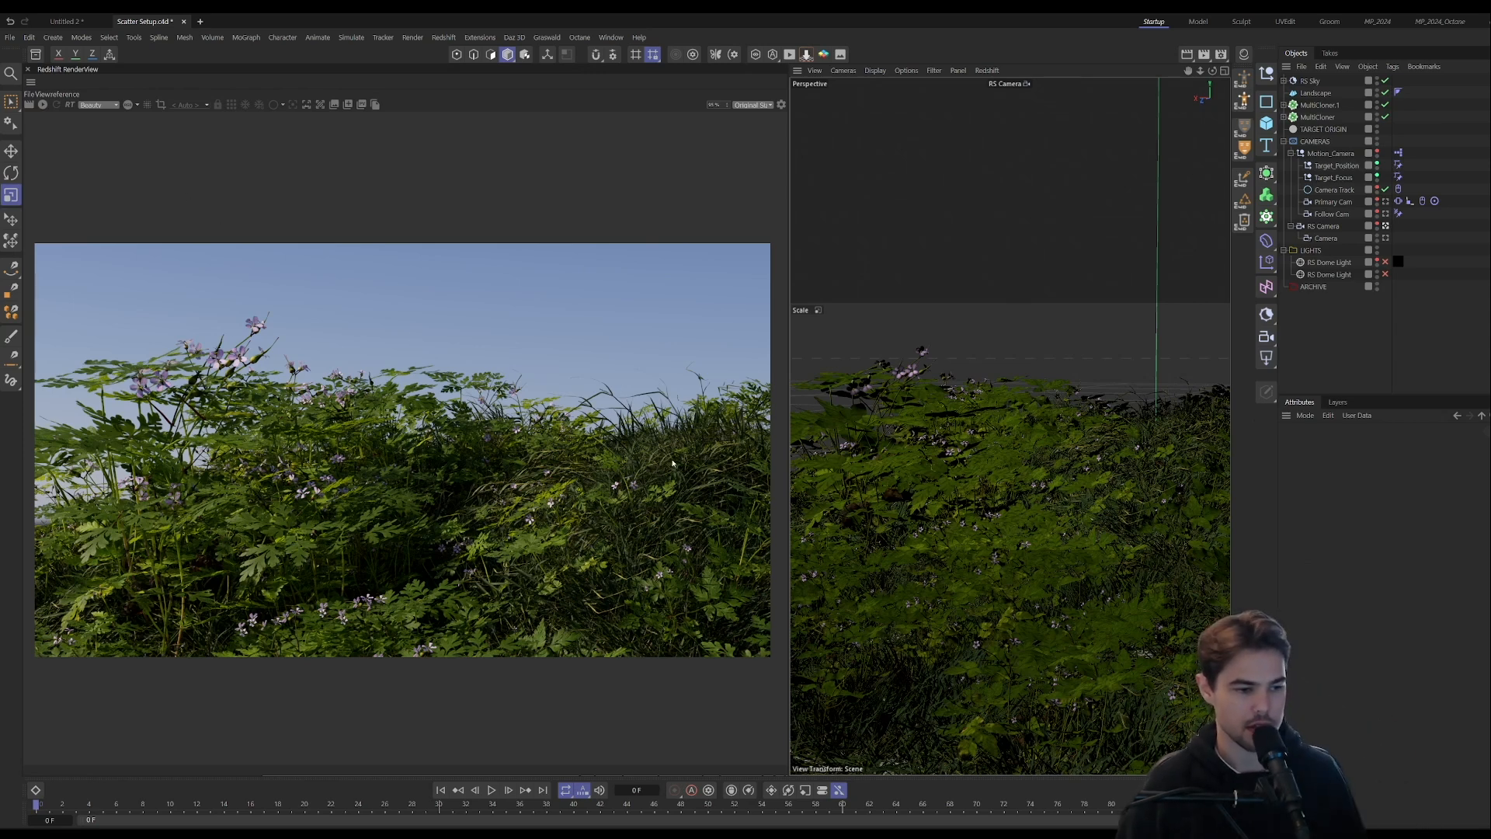
- Switch to the web browser, search for "graswald" and open the Graswald site at gscatter.com
mouse_move(759, 836)
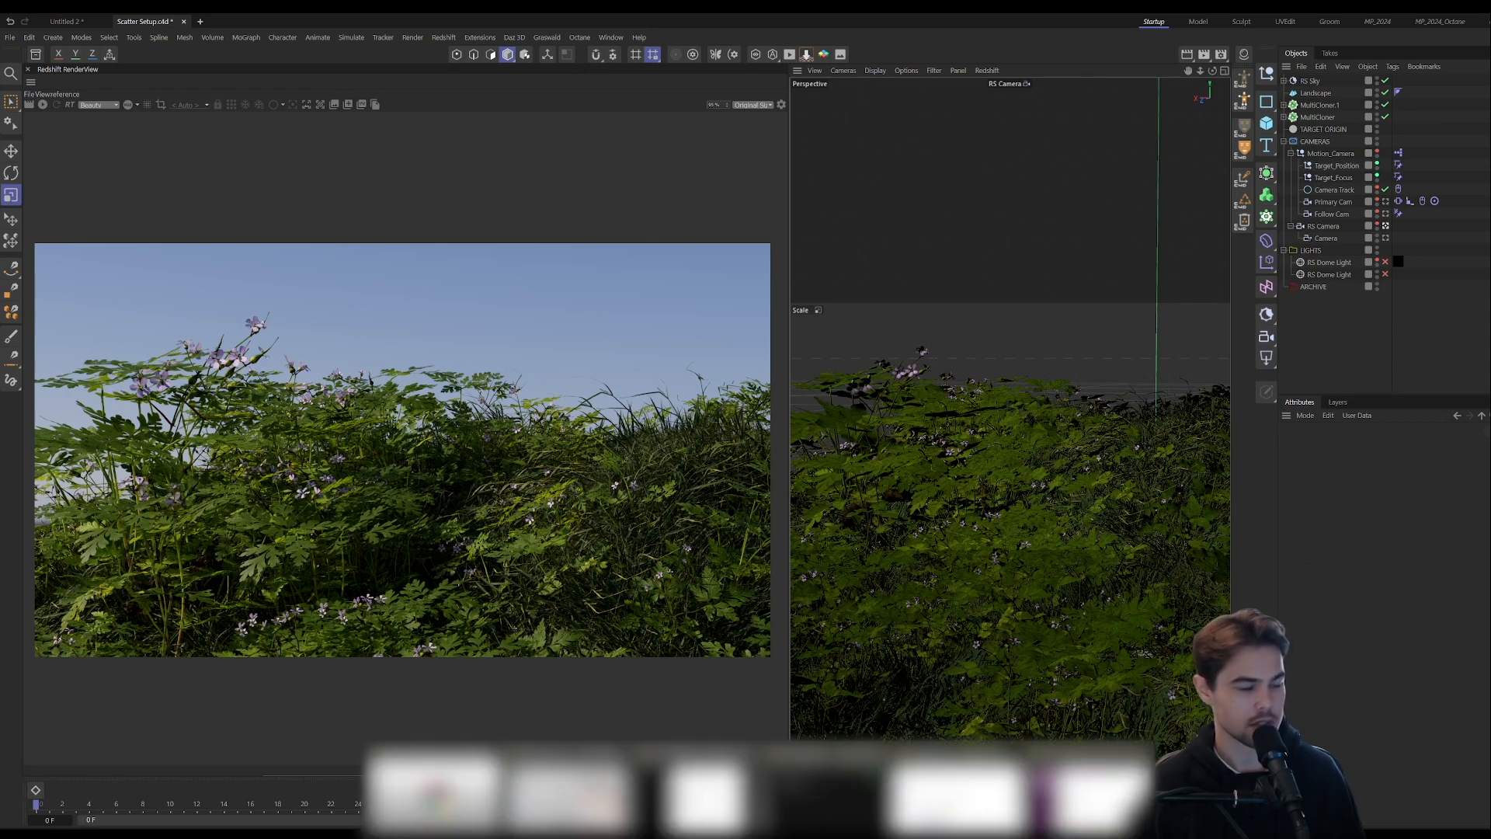
left_click(823, 796)
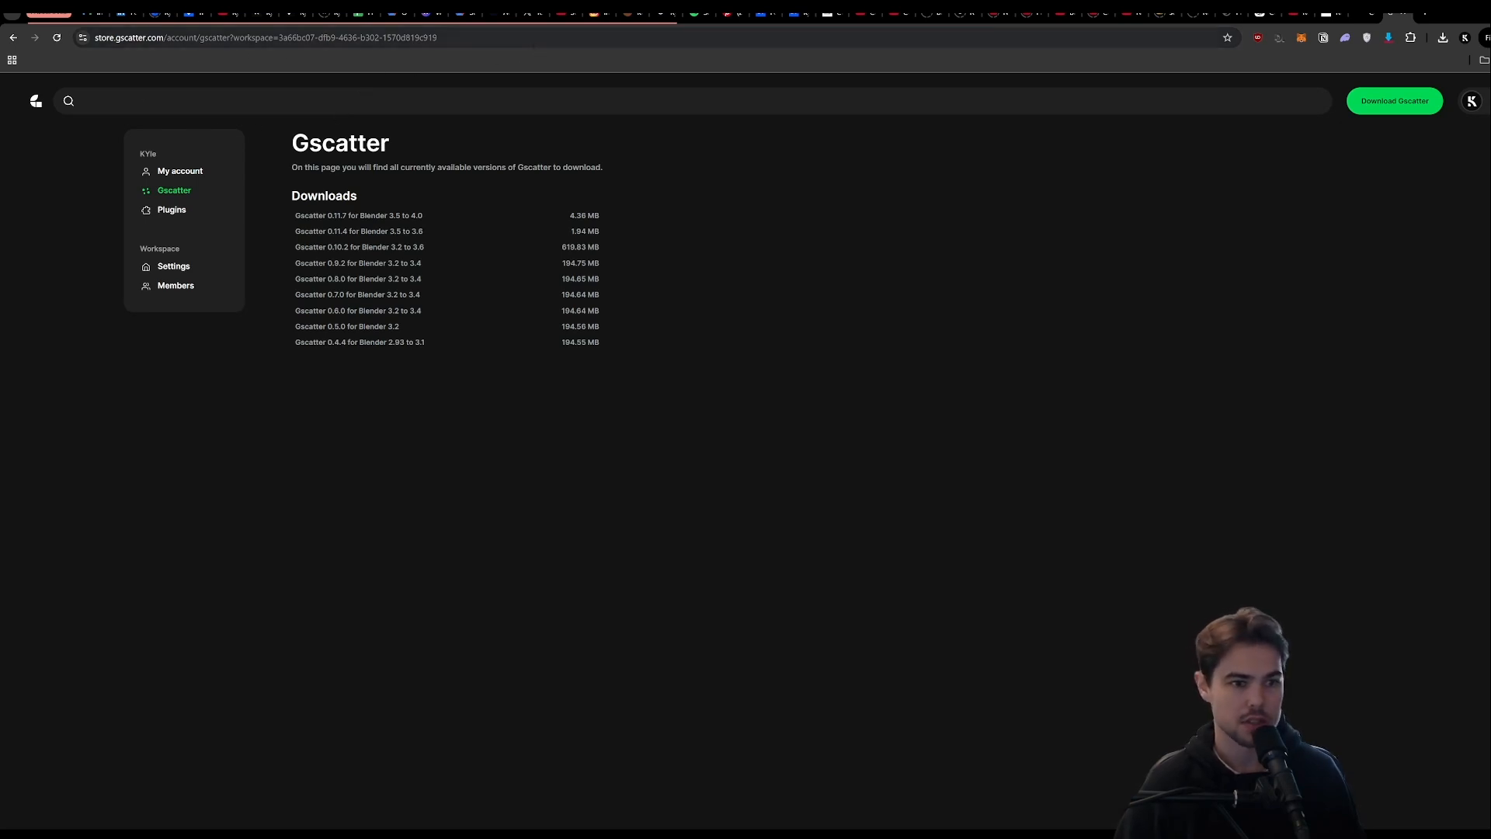
key("ctrl+l")
type("grasw")
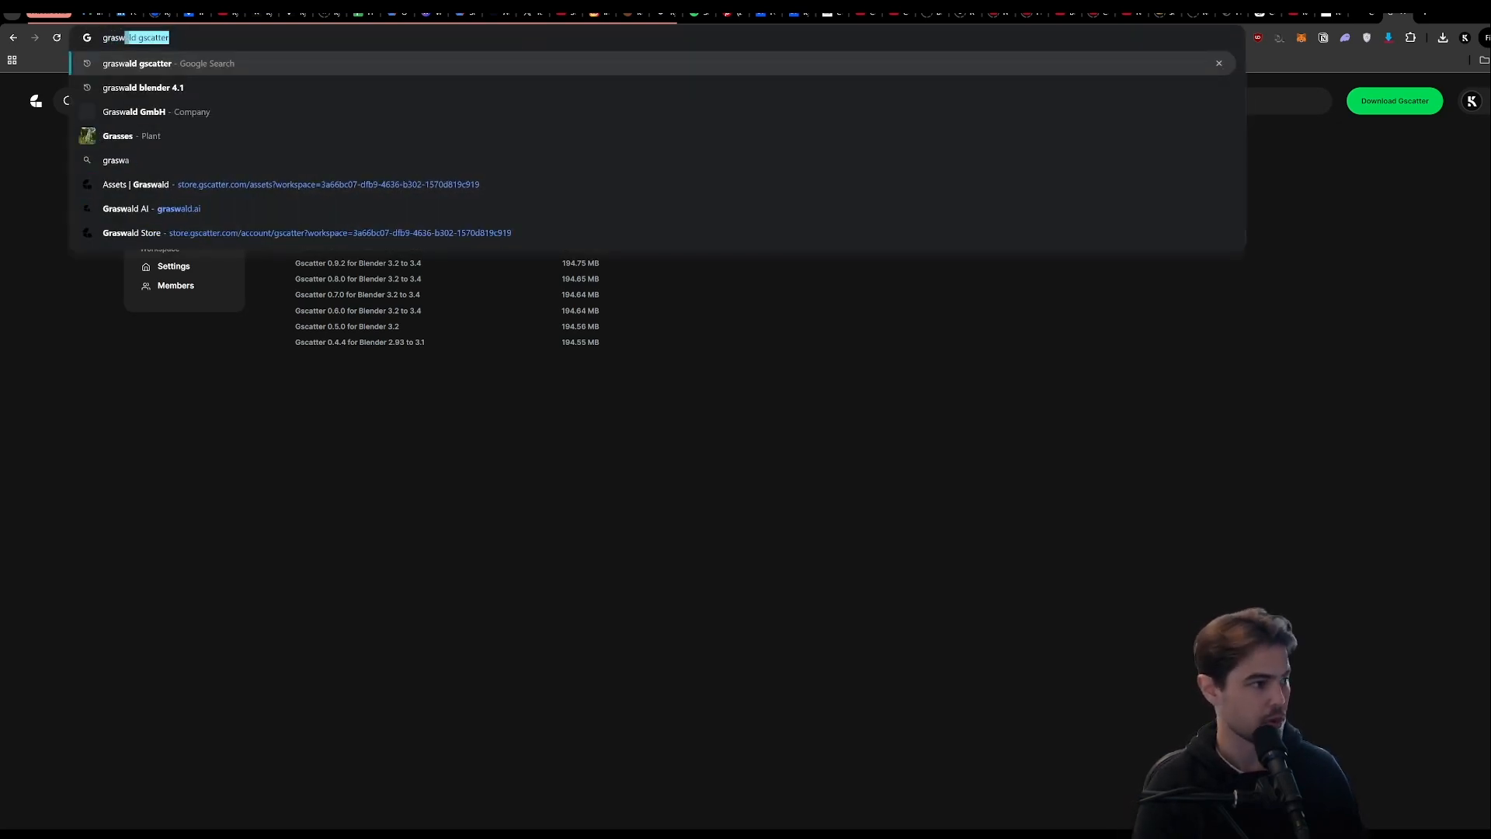
type("ald")
key("Return")
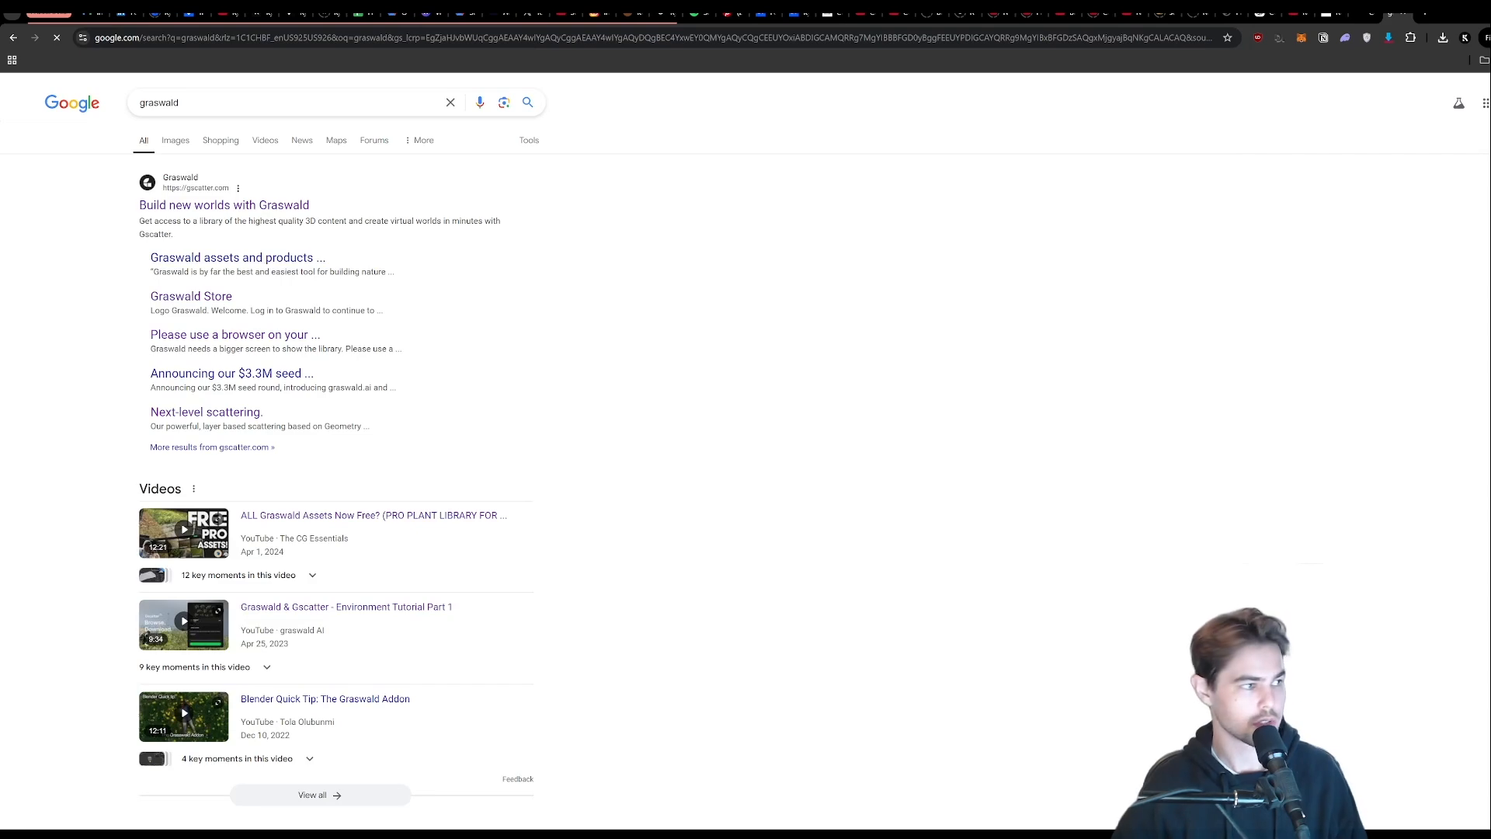
left_click(225, 205)
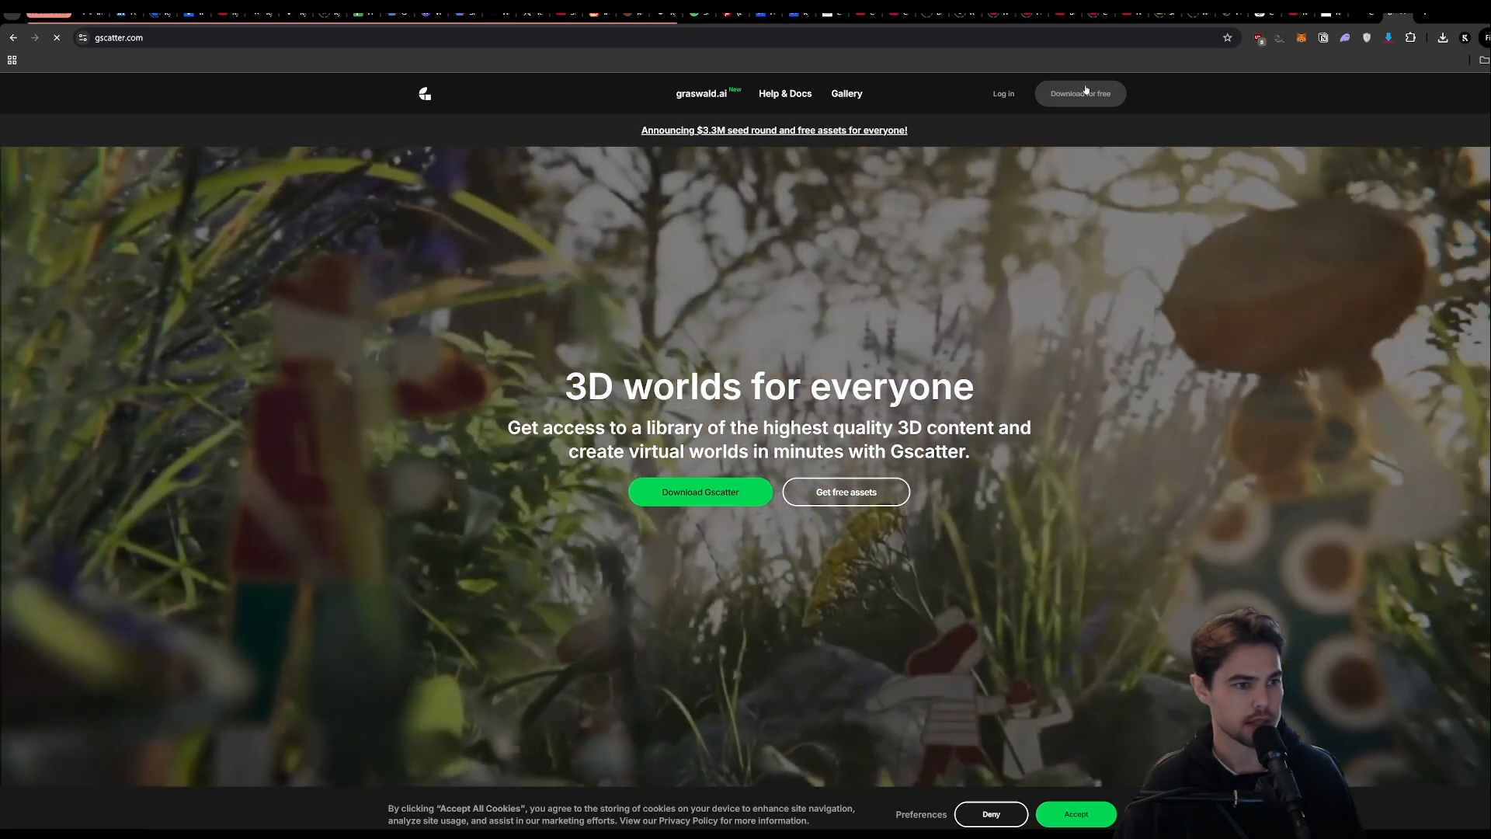
- Open the Cinema4D user guide from the store's Plugins page and check the installation instructions and Redshift support
left_click(1085, 93)
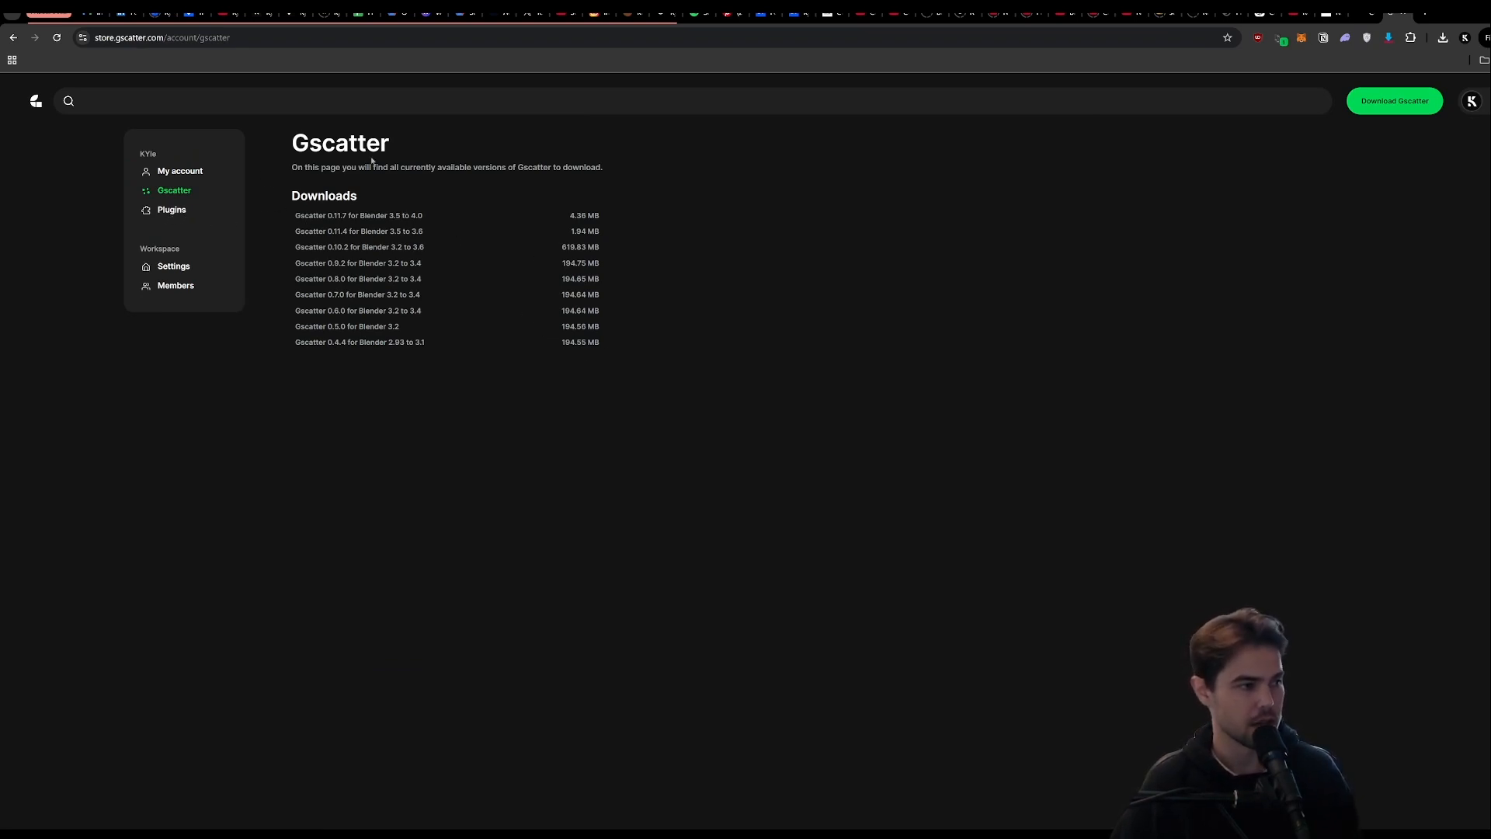
left_click(179, 209)
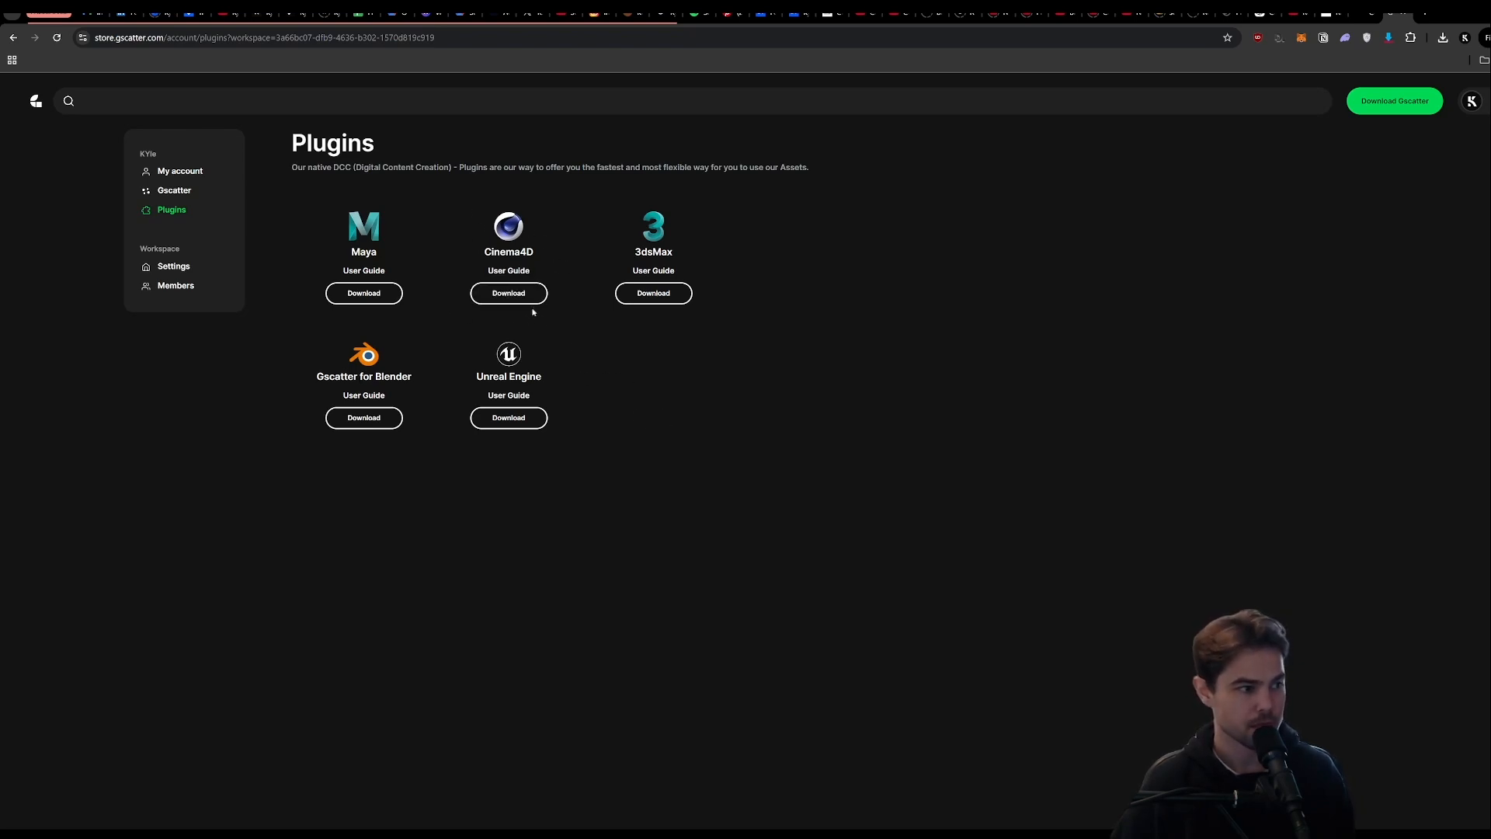
left_click(507, 271)
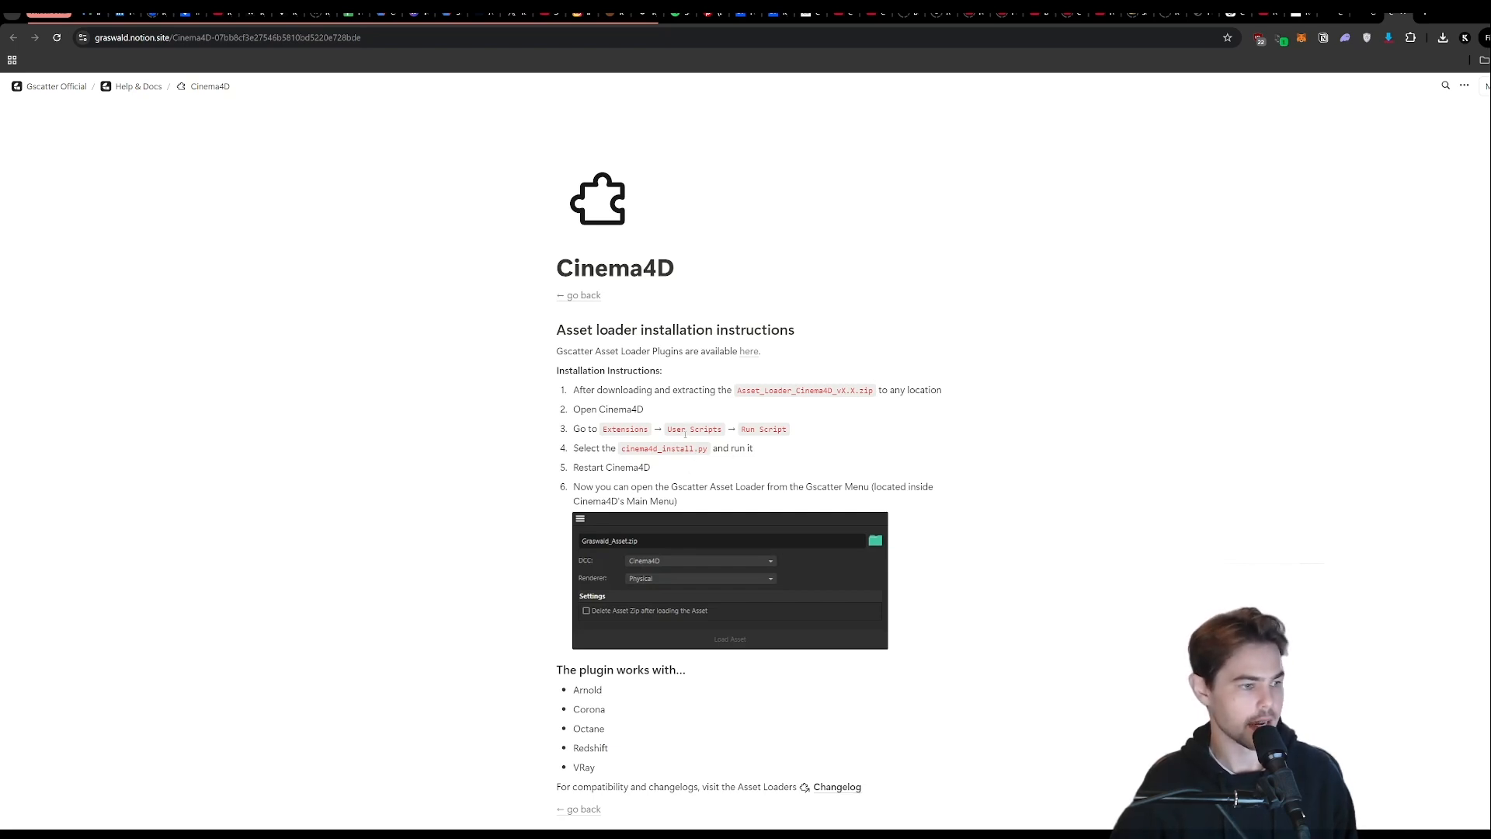
scroll(685, 433, "down", 2)
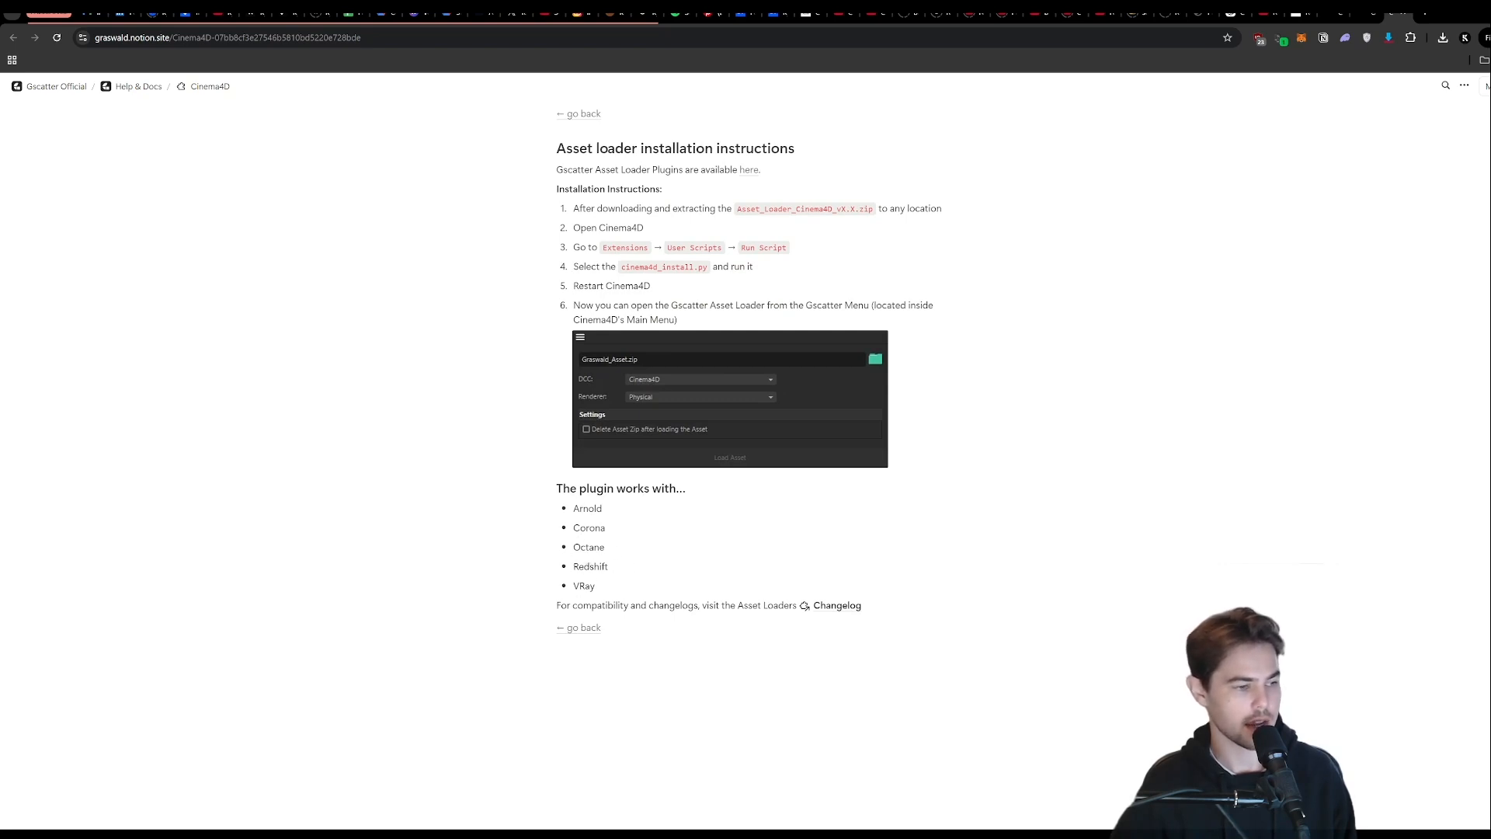
left_click_drag(624, 570, 531, 561)
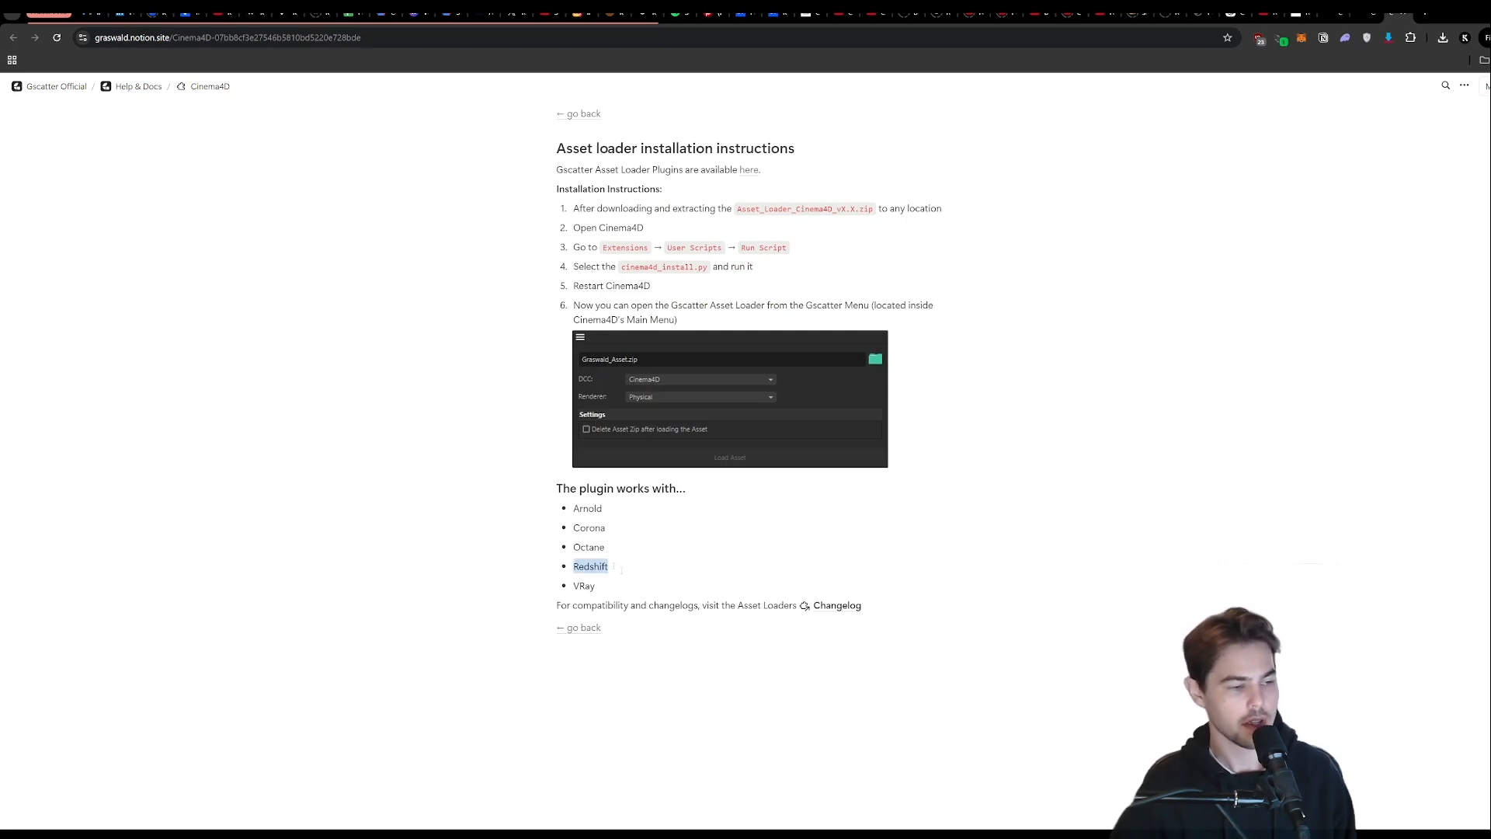
- Open the Kugelfangtrift collection in the asset library, examine the Open Waseland environment's asset list, and return to the library overview
left_click(1409, 16)
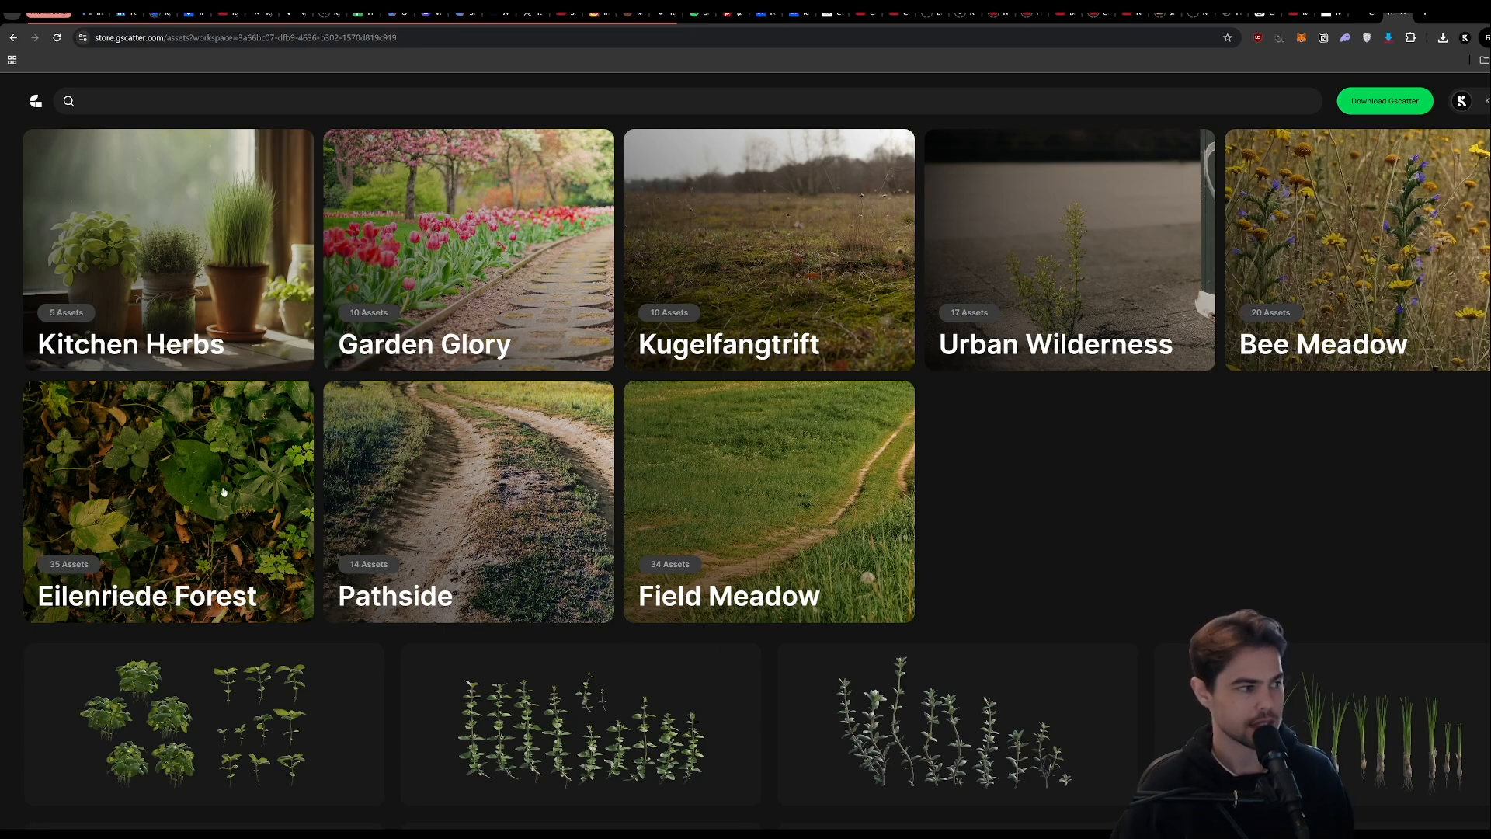
left_click(759, 282)
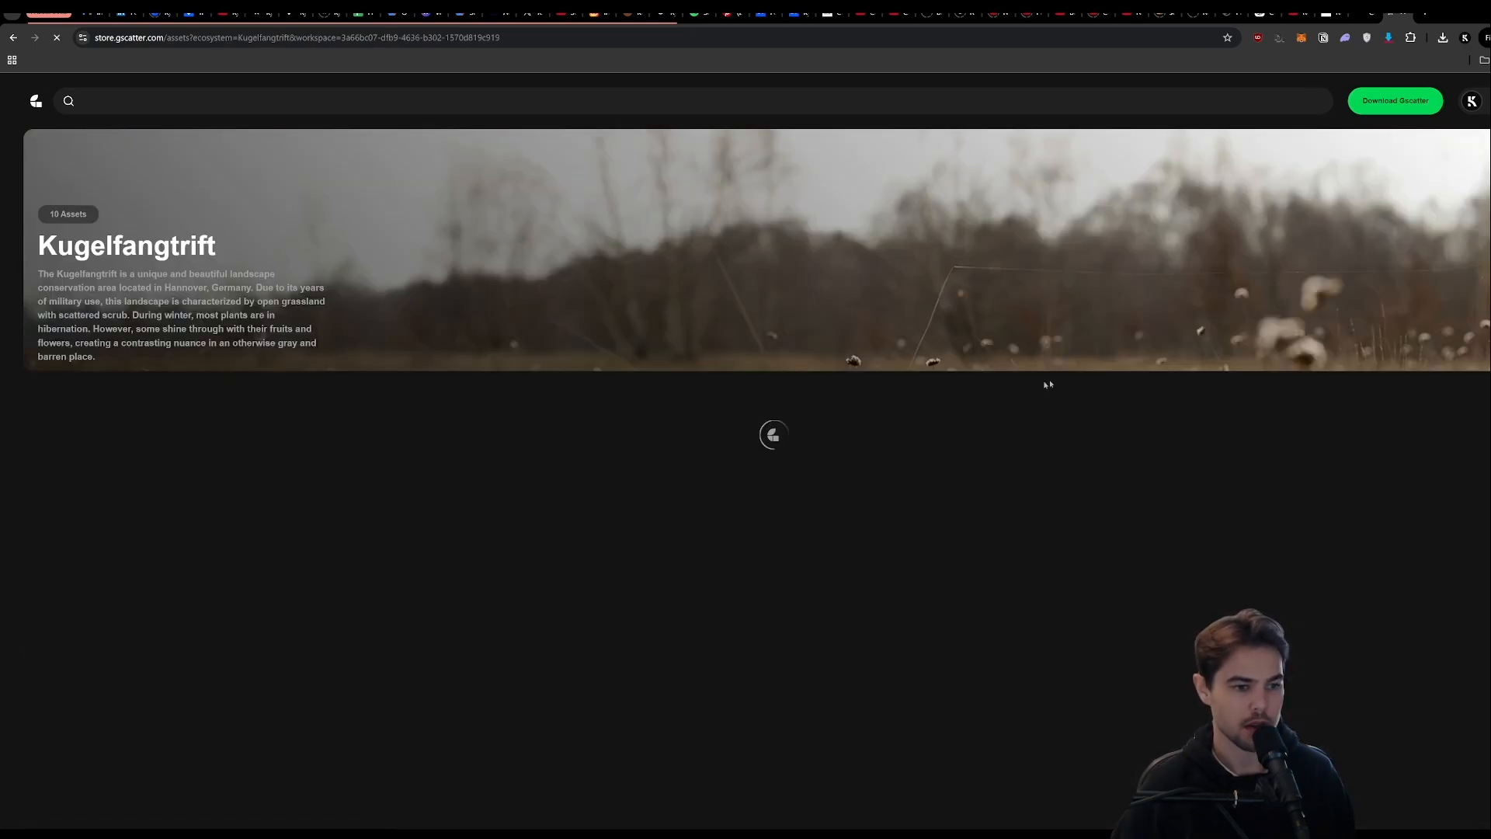
scroll(644, 359, "down", 1)
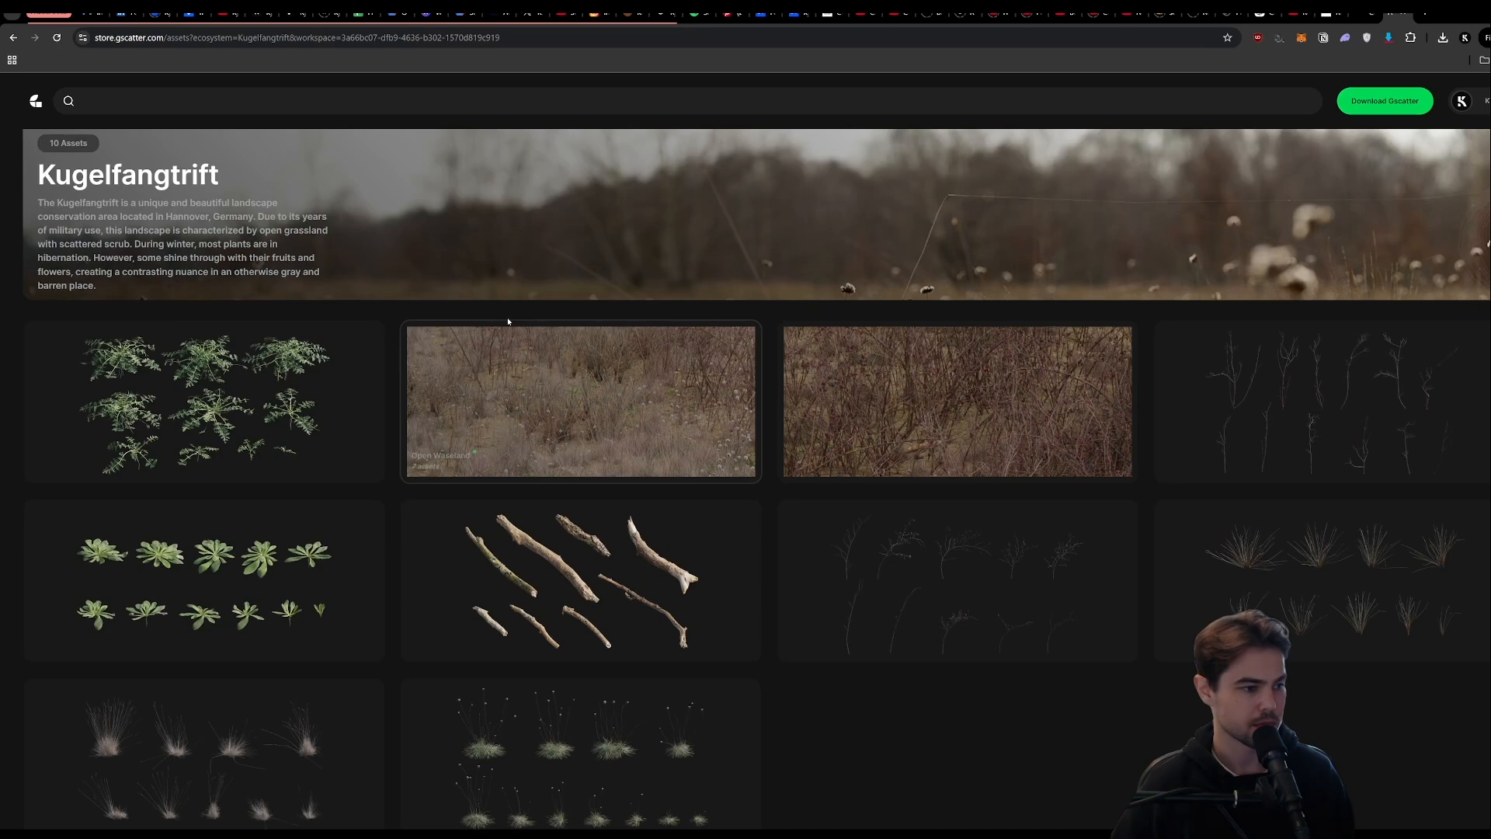
left_click(549, 382)
left_click(1305, 337)
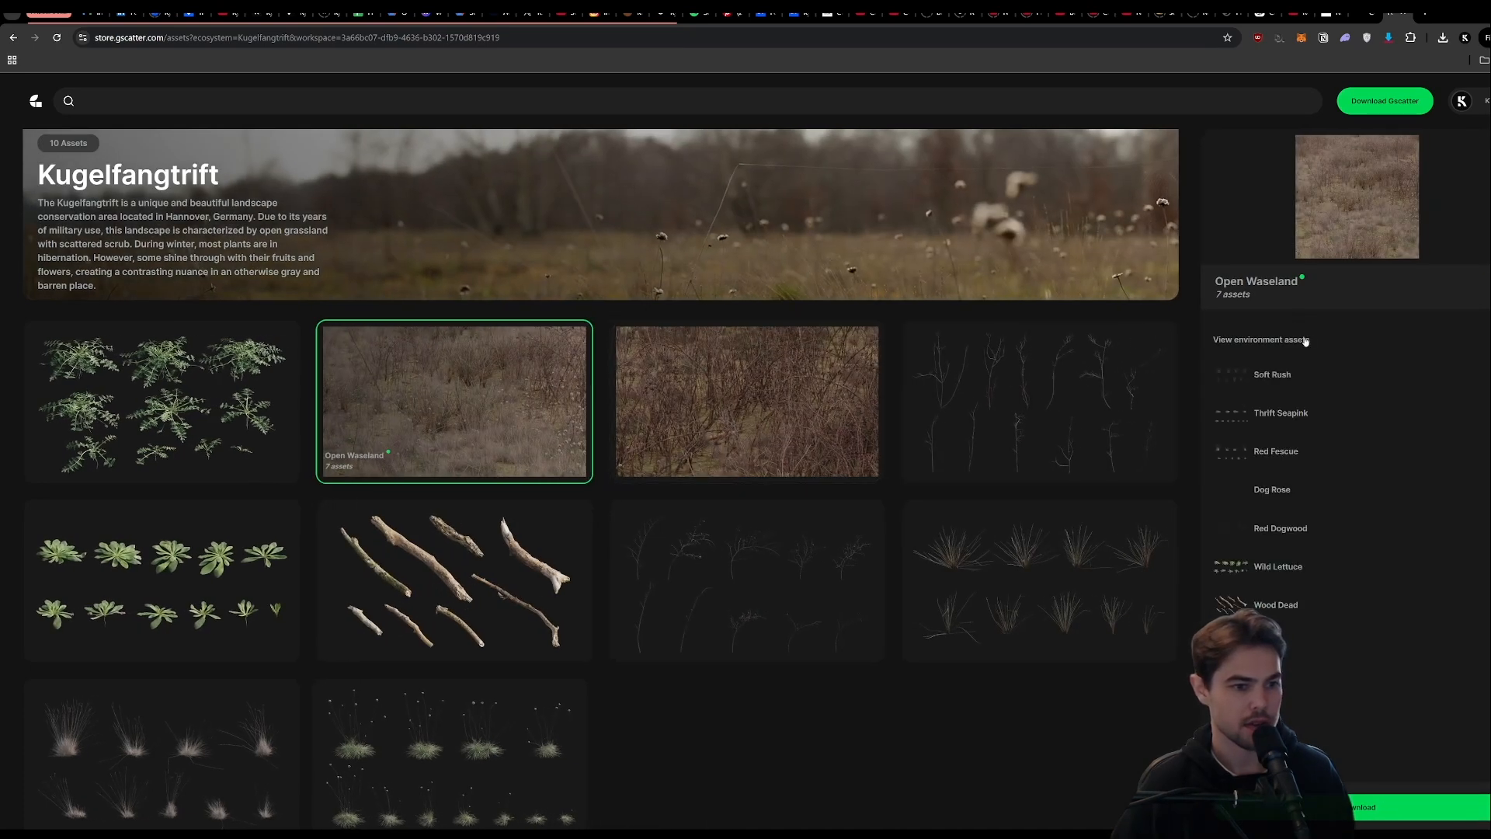
left_click(1306, 341)
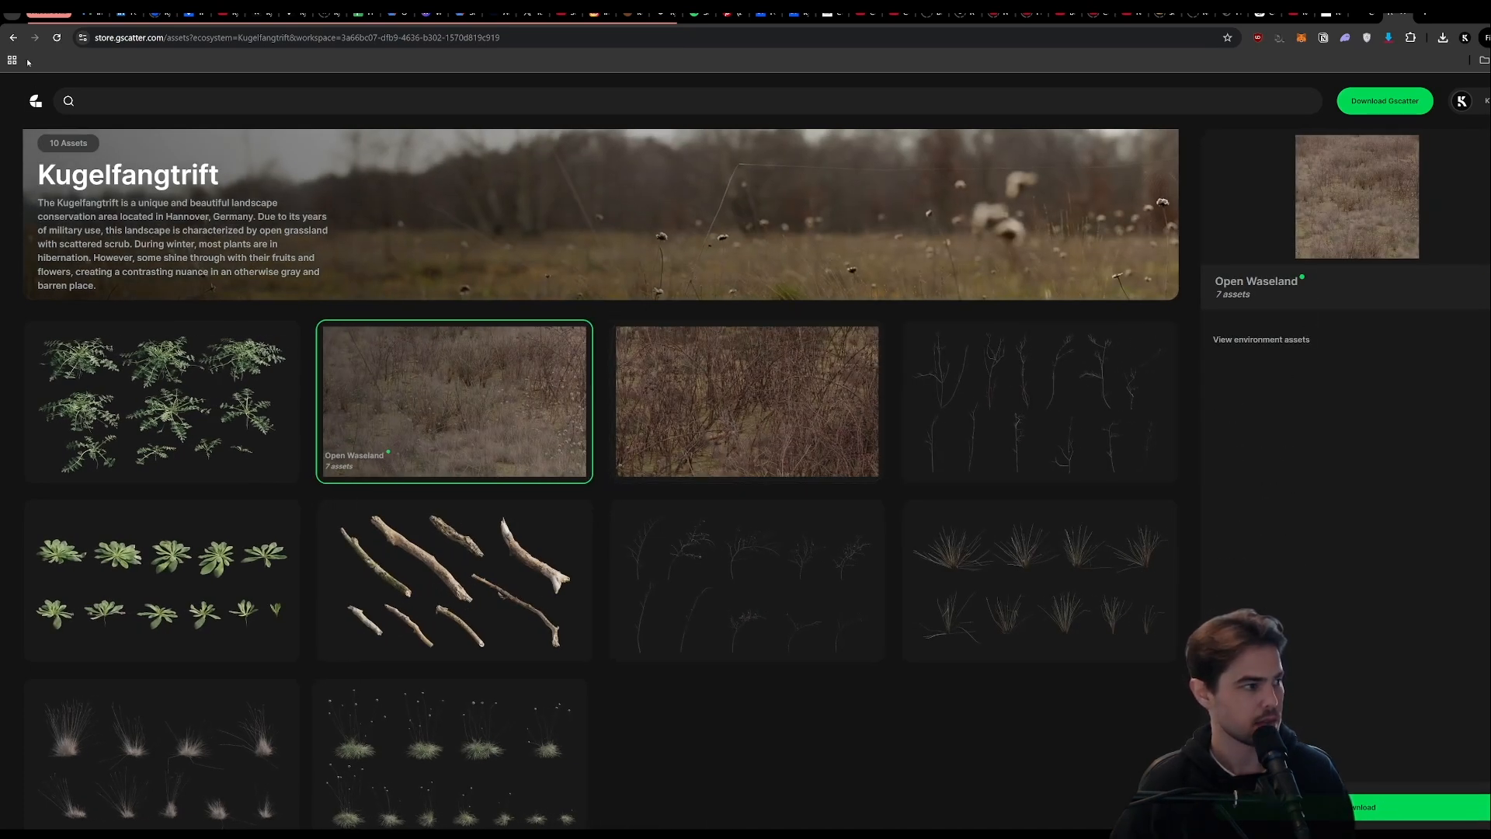
left_click(13, 37)
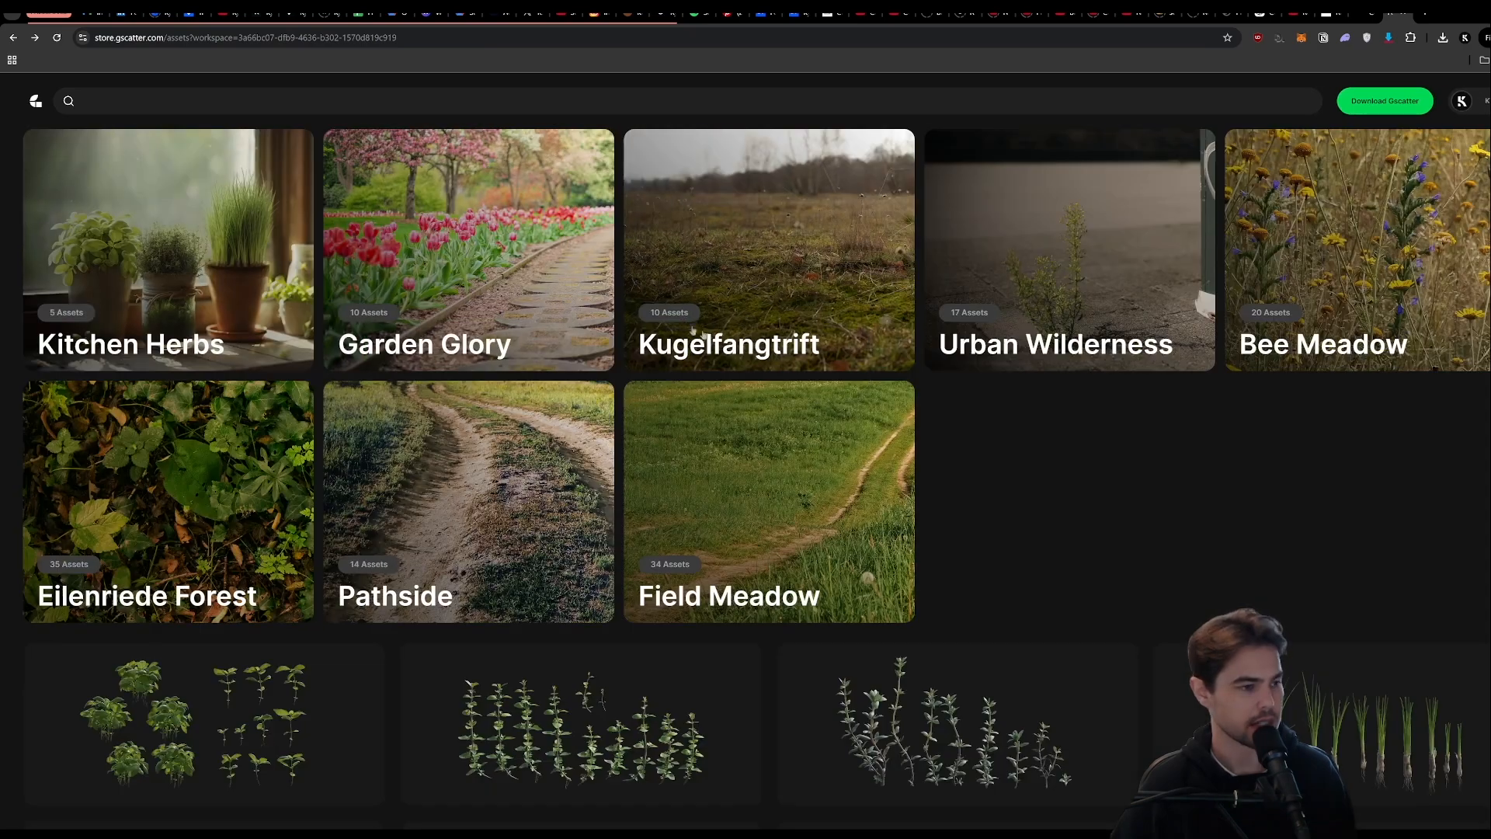
- Select the Common Stork's-bill asset and check its download formats, keeping "for DCC-Plugins (.fbx)"
scroll(826, 482, "down", 4)
scroll(745, 520, "down", 3)
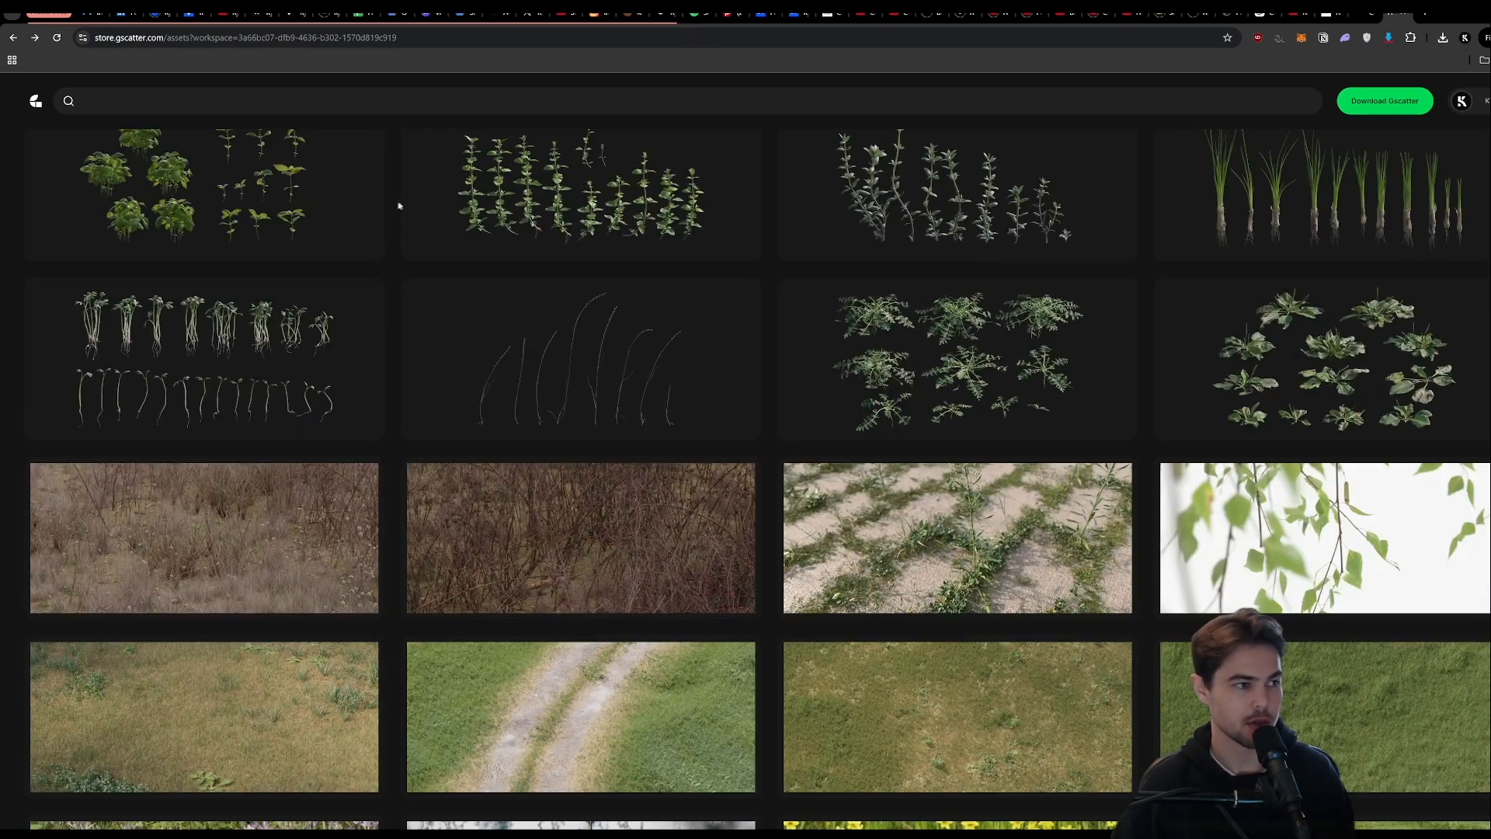
left_click(988, 342)
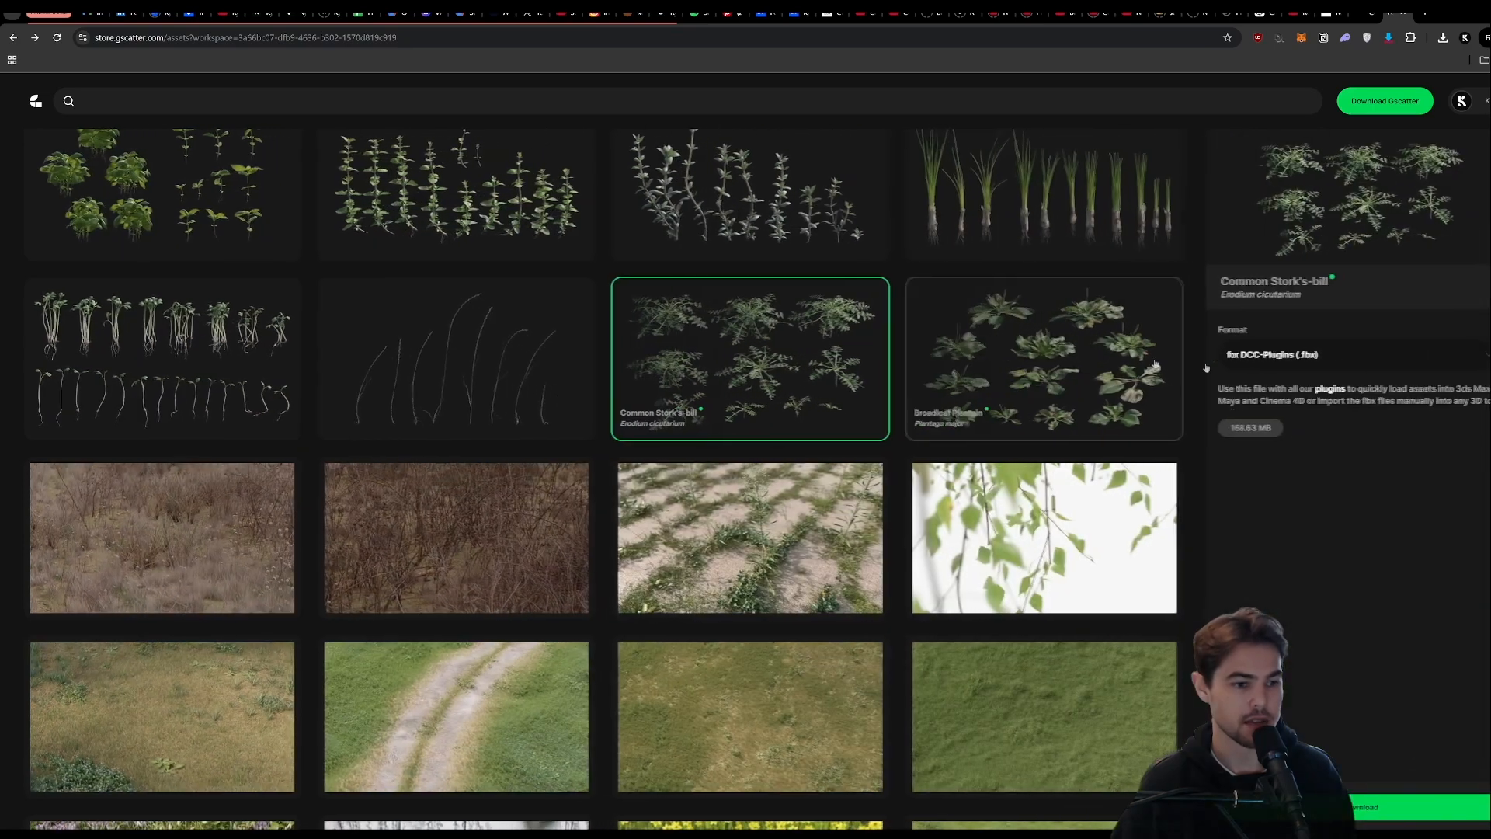
left_click(1282, 355)
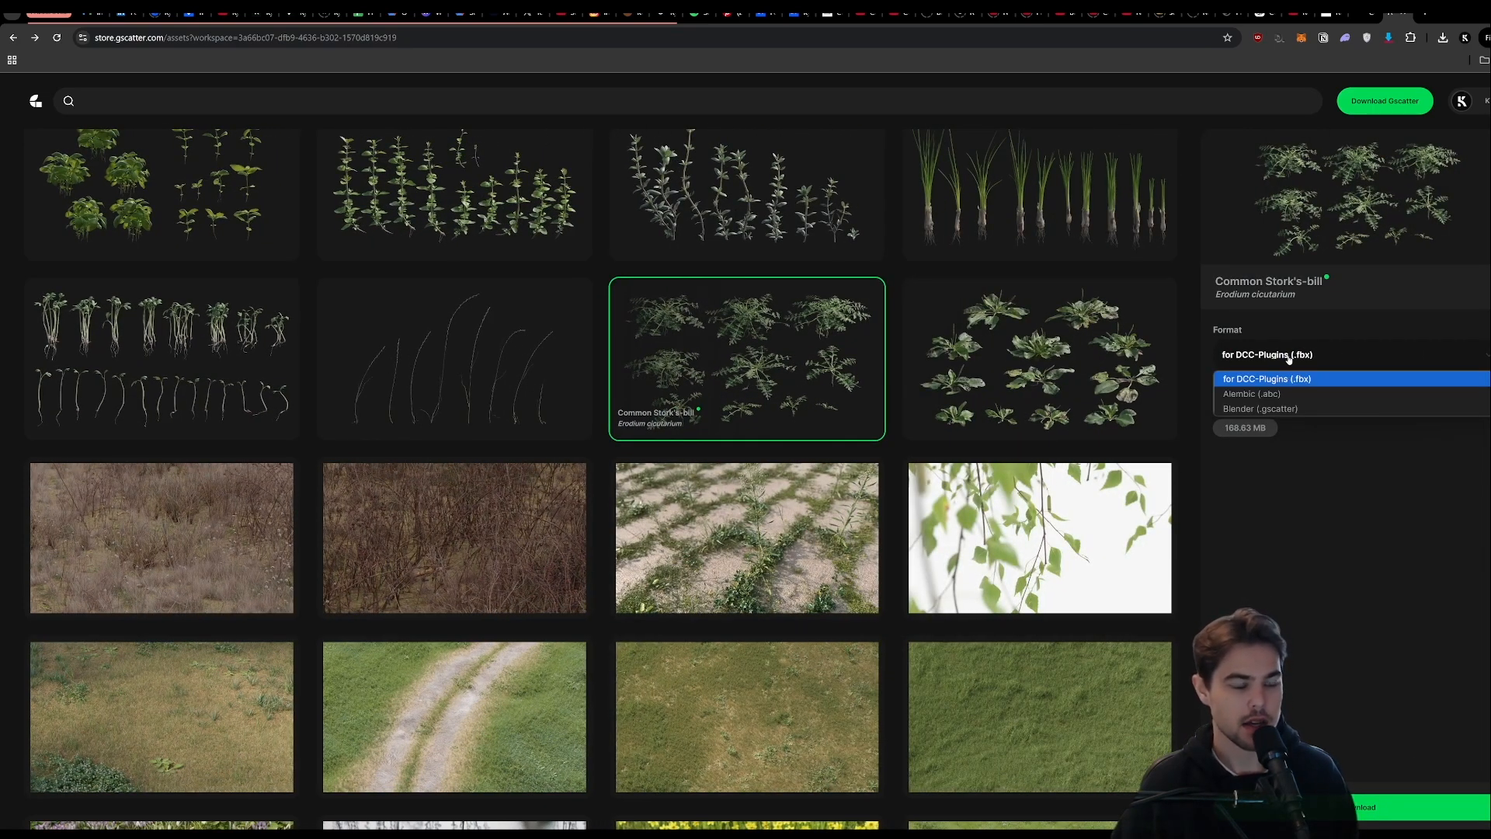
left_click(1288, 357)
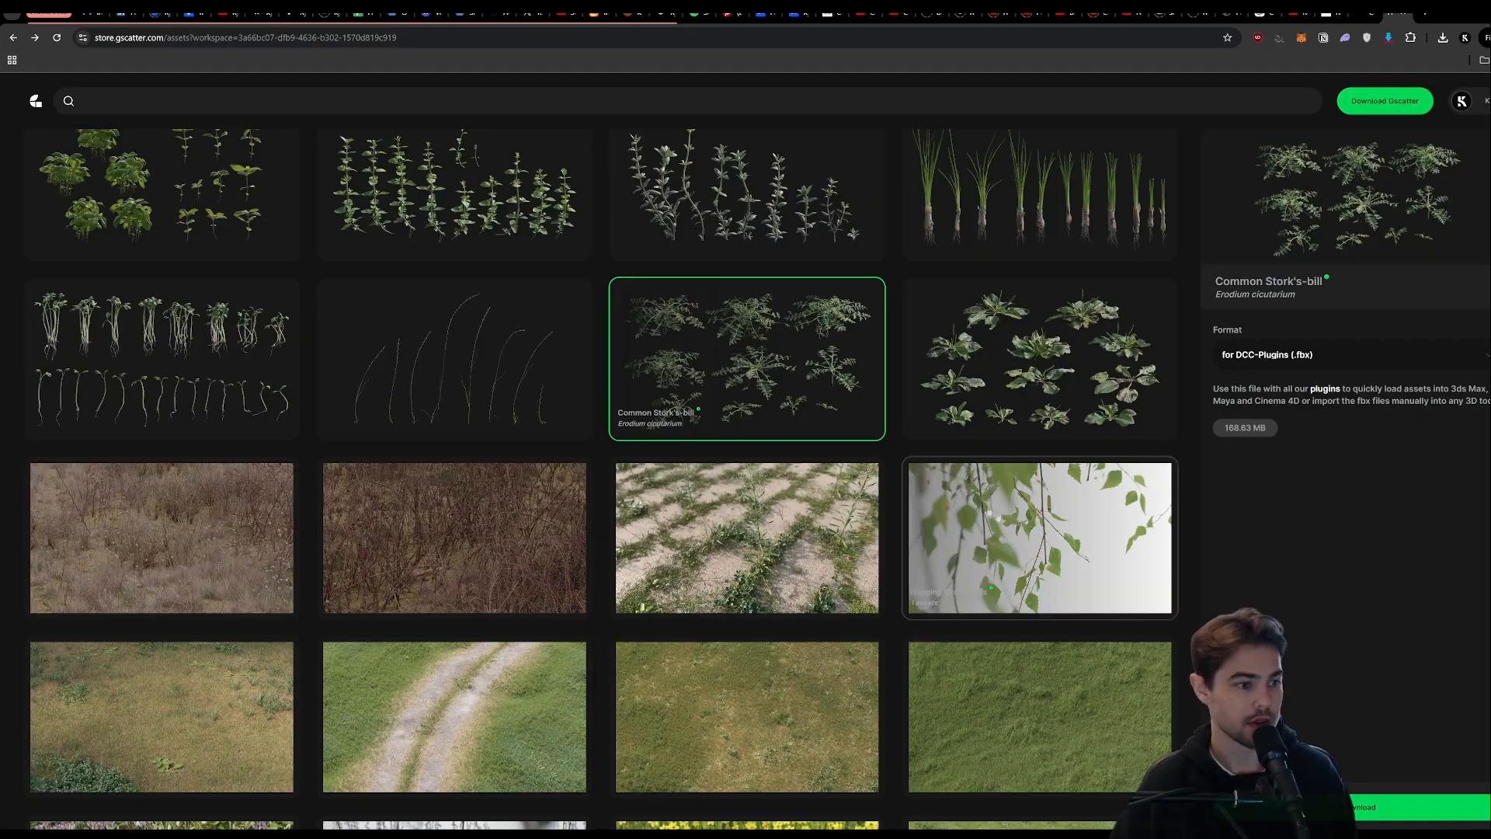
- Look through the remaining environments and plants in the asset library and return to Cinema 4D
scroll(766, 360, "down", 10)
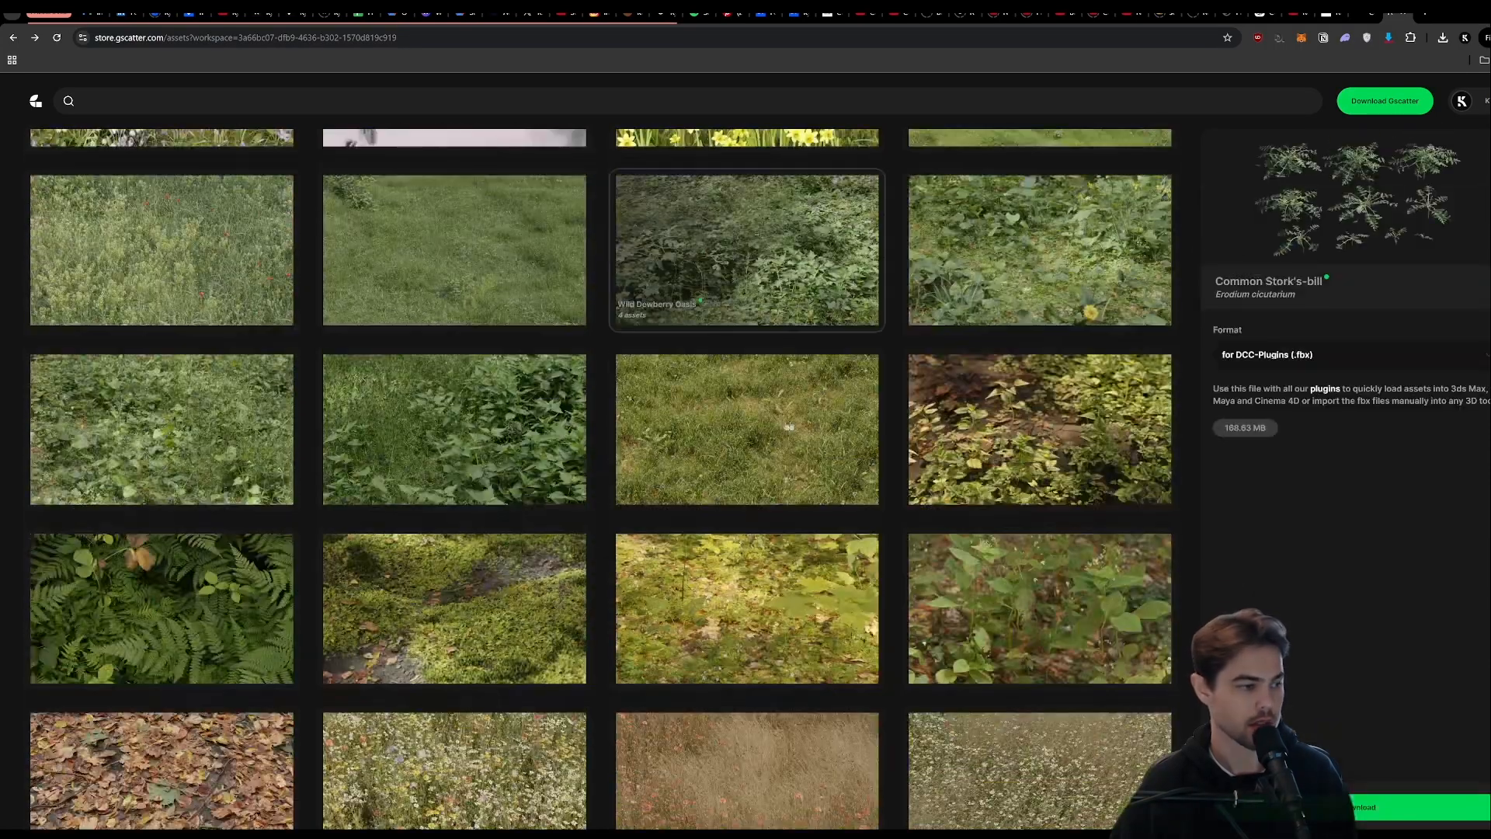
scroll(789, 426, "down", 9)
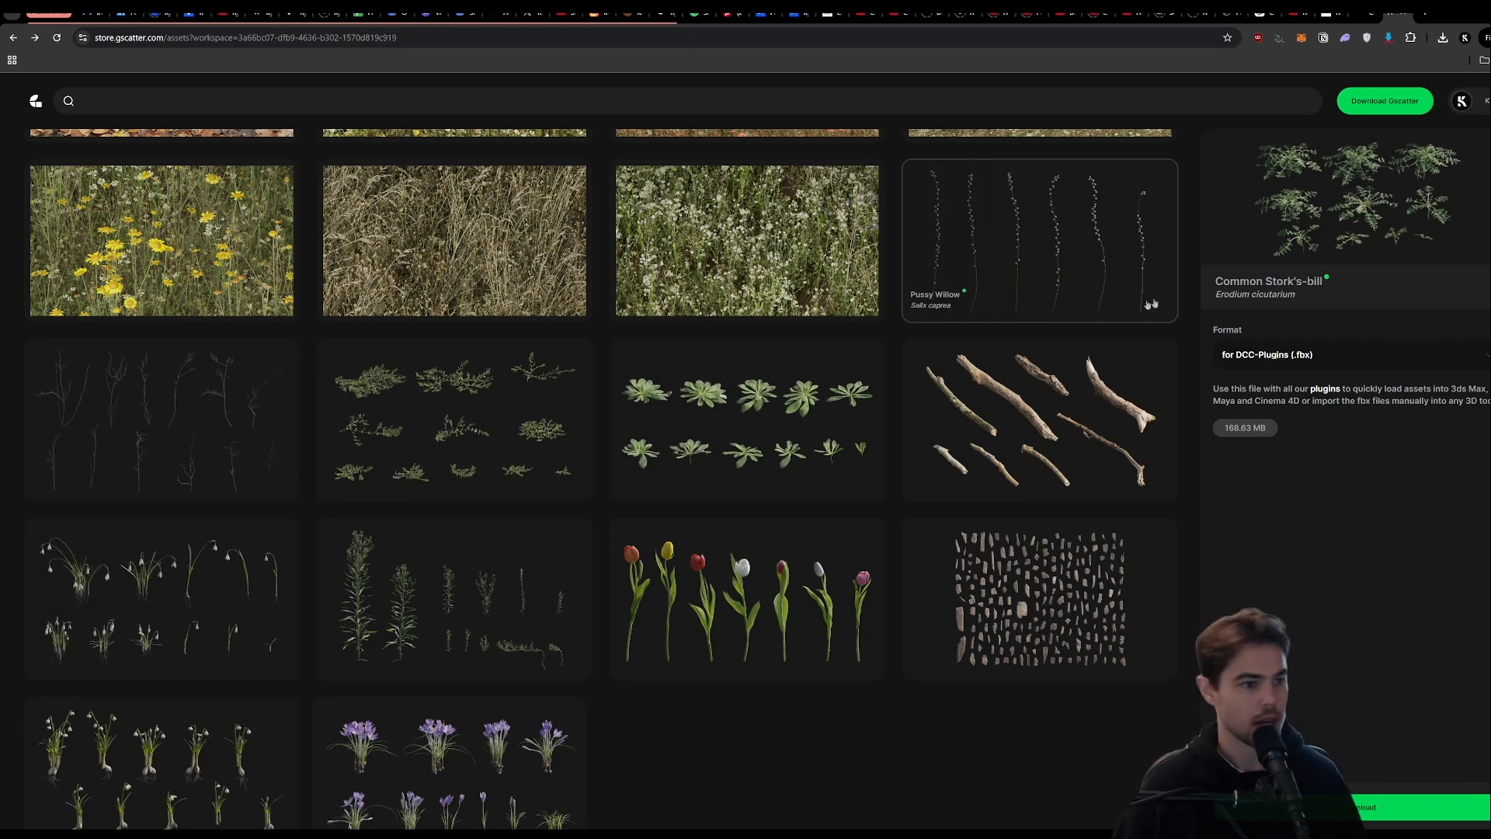
left_click(1479, 15)
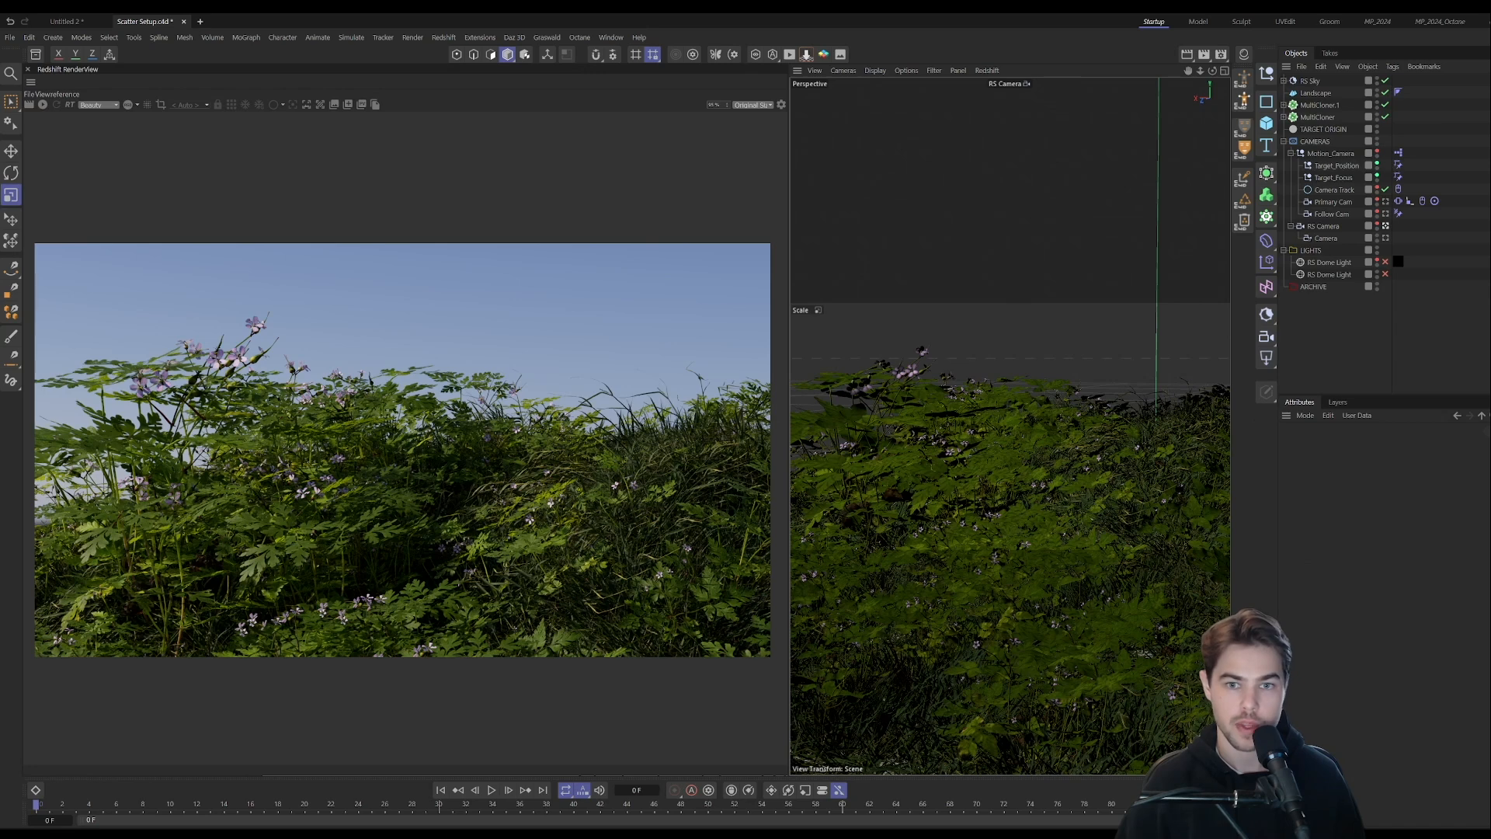
- Review the downloaded FBX archives in the Graswald Plant Library folder, and switch to the empty Untitled 2 document in Cinema 4D
key("alt+Tab")
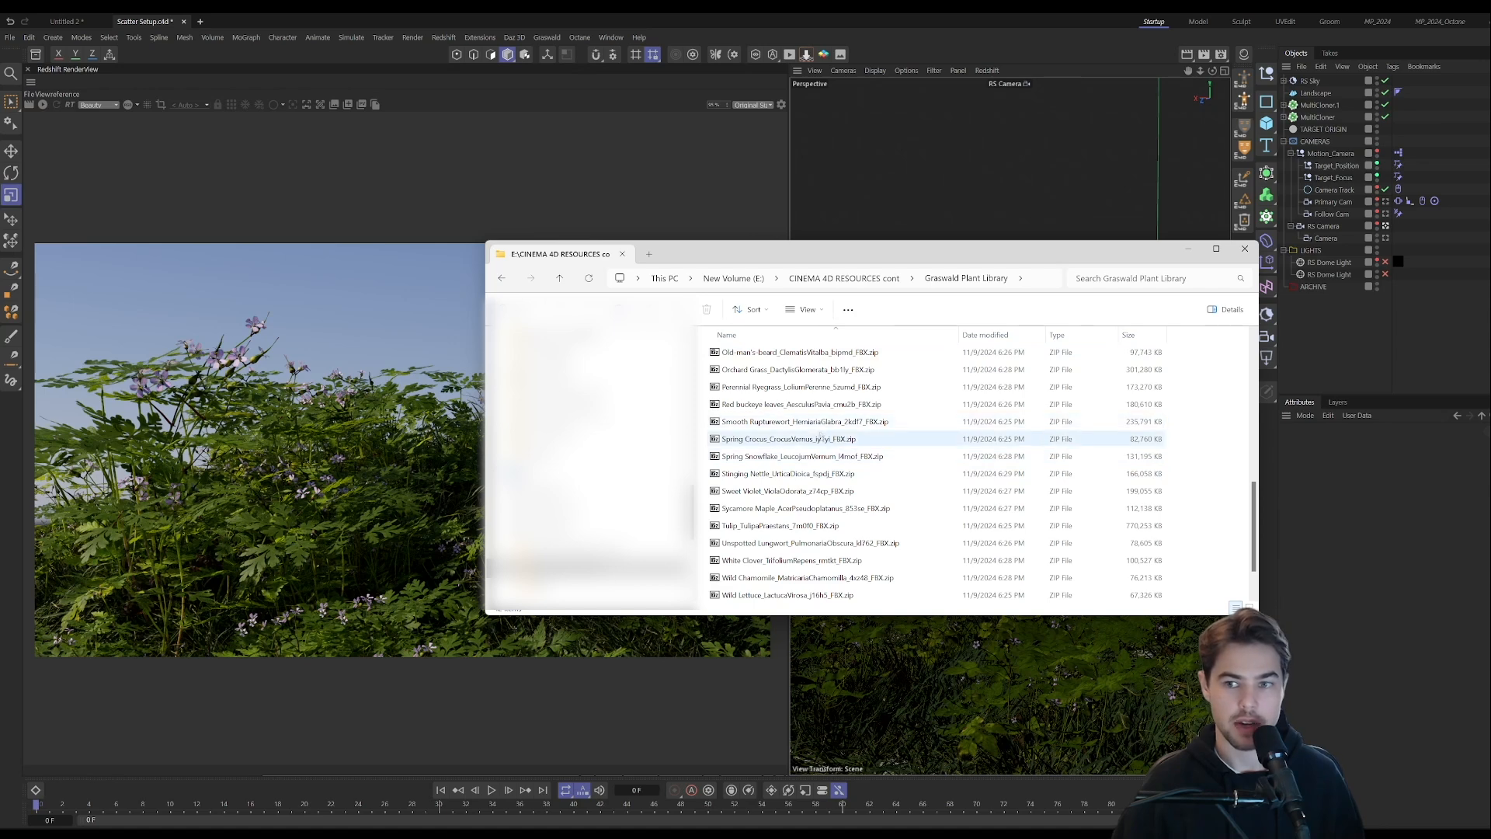
scroll(800, 404, "up", 10)
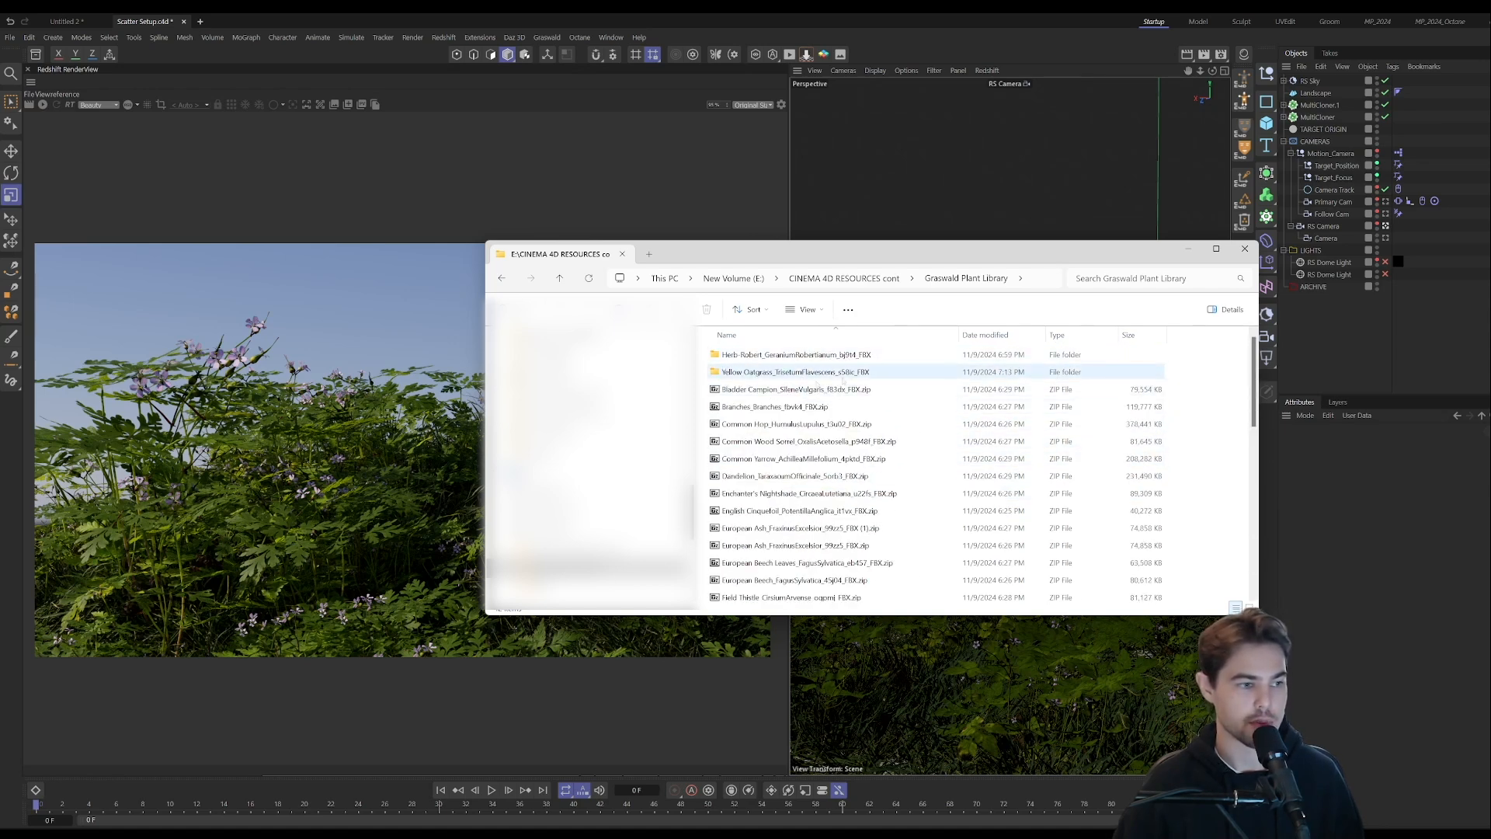
left_click(1191, 254)
left_click(70, 21)
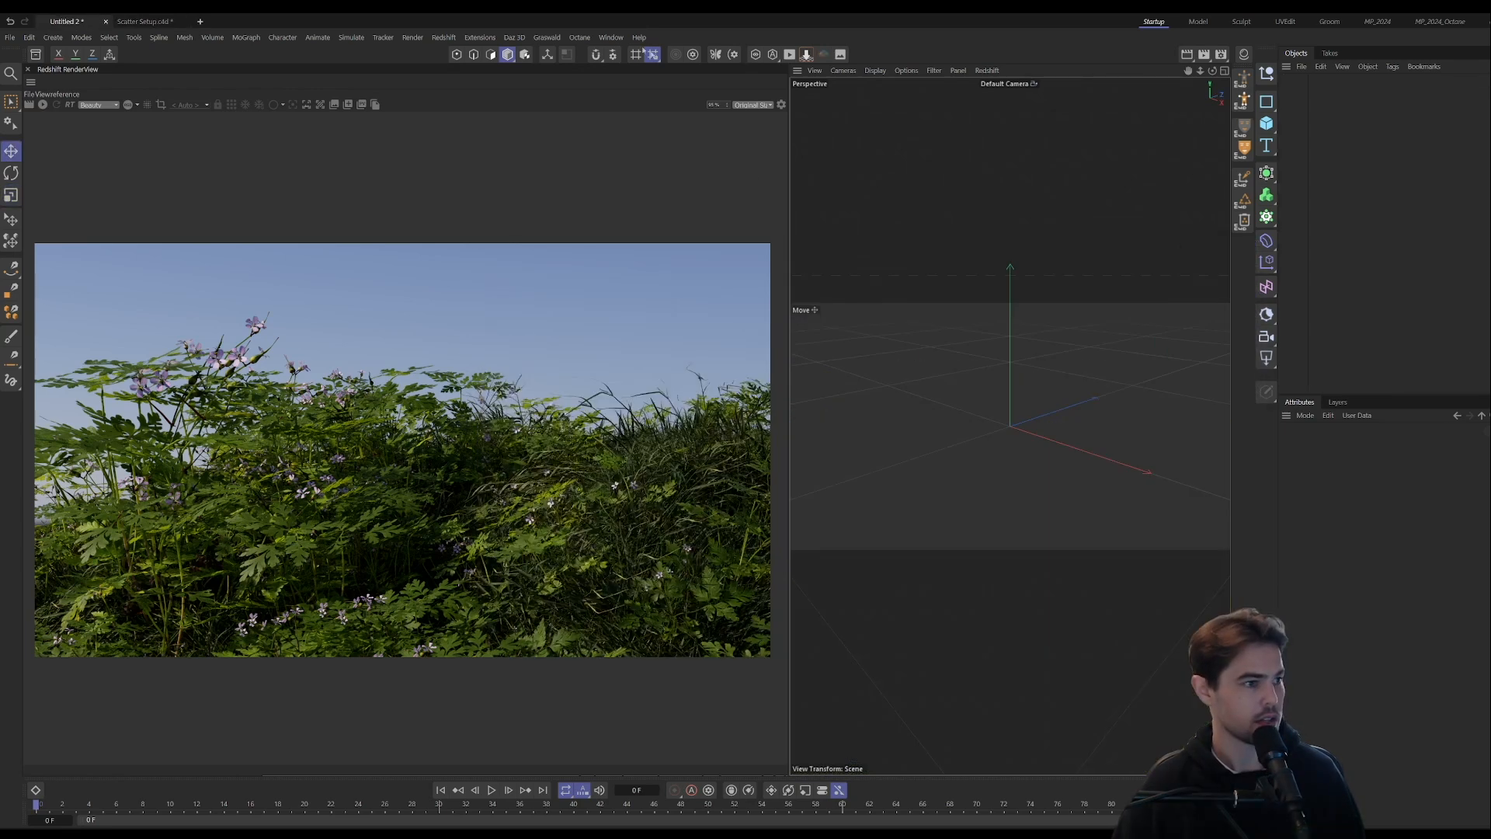
- Open the Graswald Asset Loader and set the texture resolution to 4K, keeping the level of detail at LOD 0
left_click(546, 35)
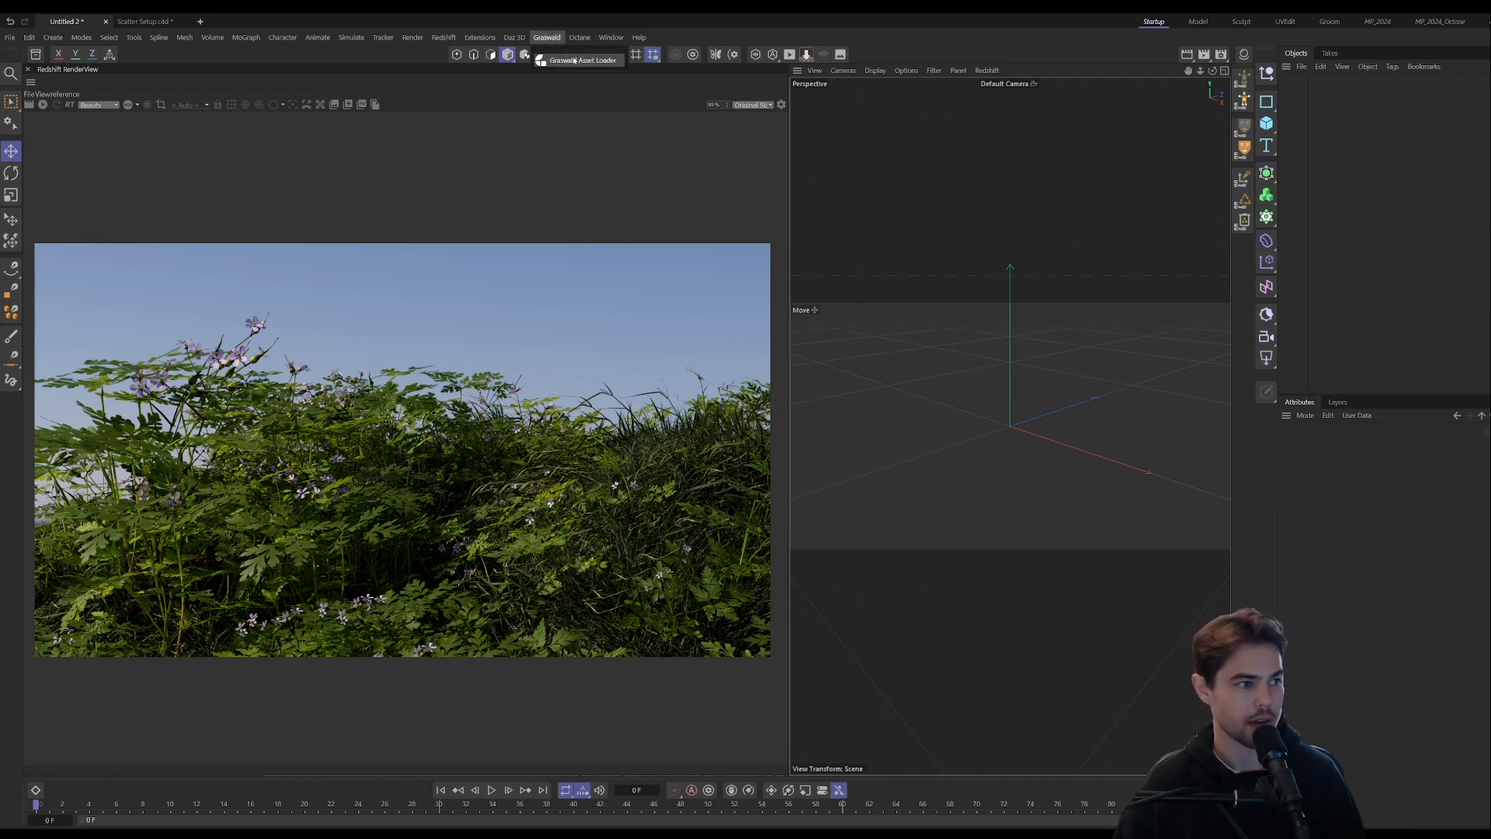
left_click(573, 61)
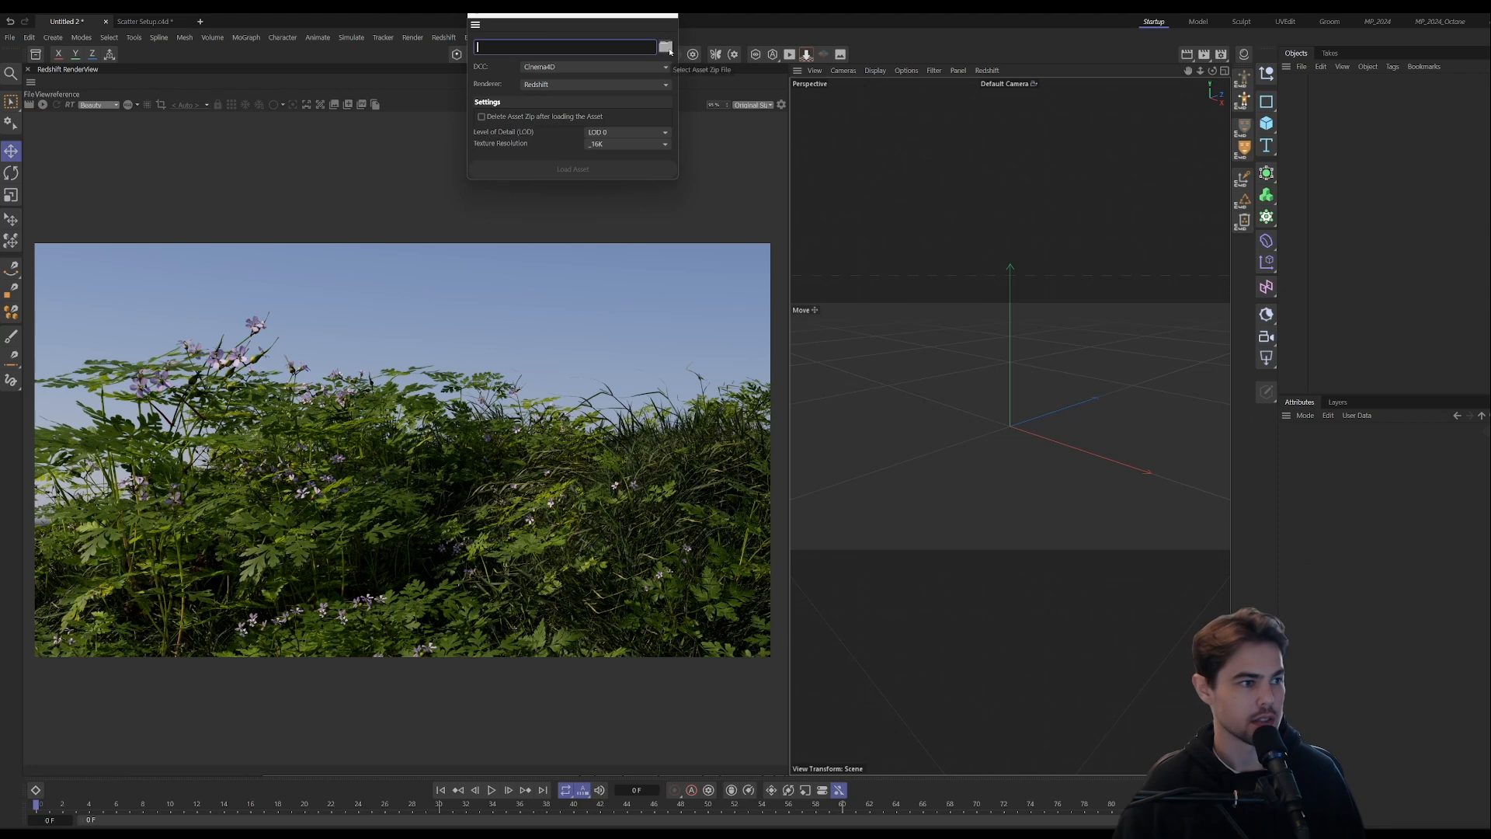
left_click(640, 145)
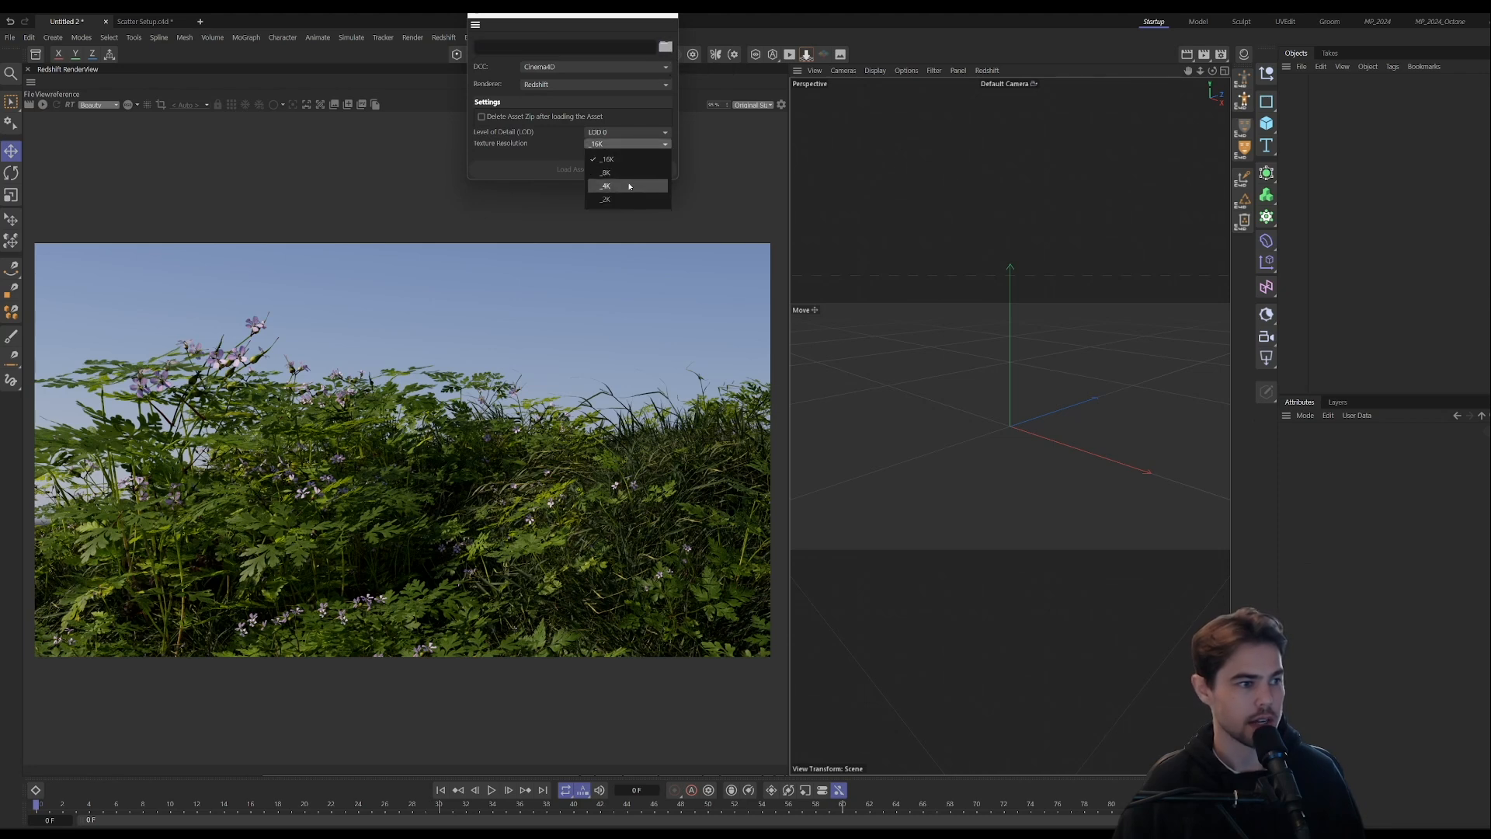
left_click(598, 137)
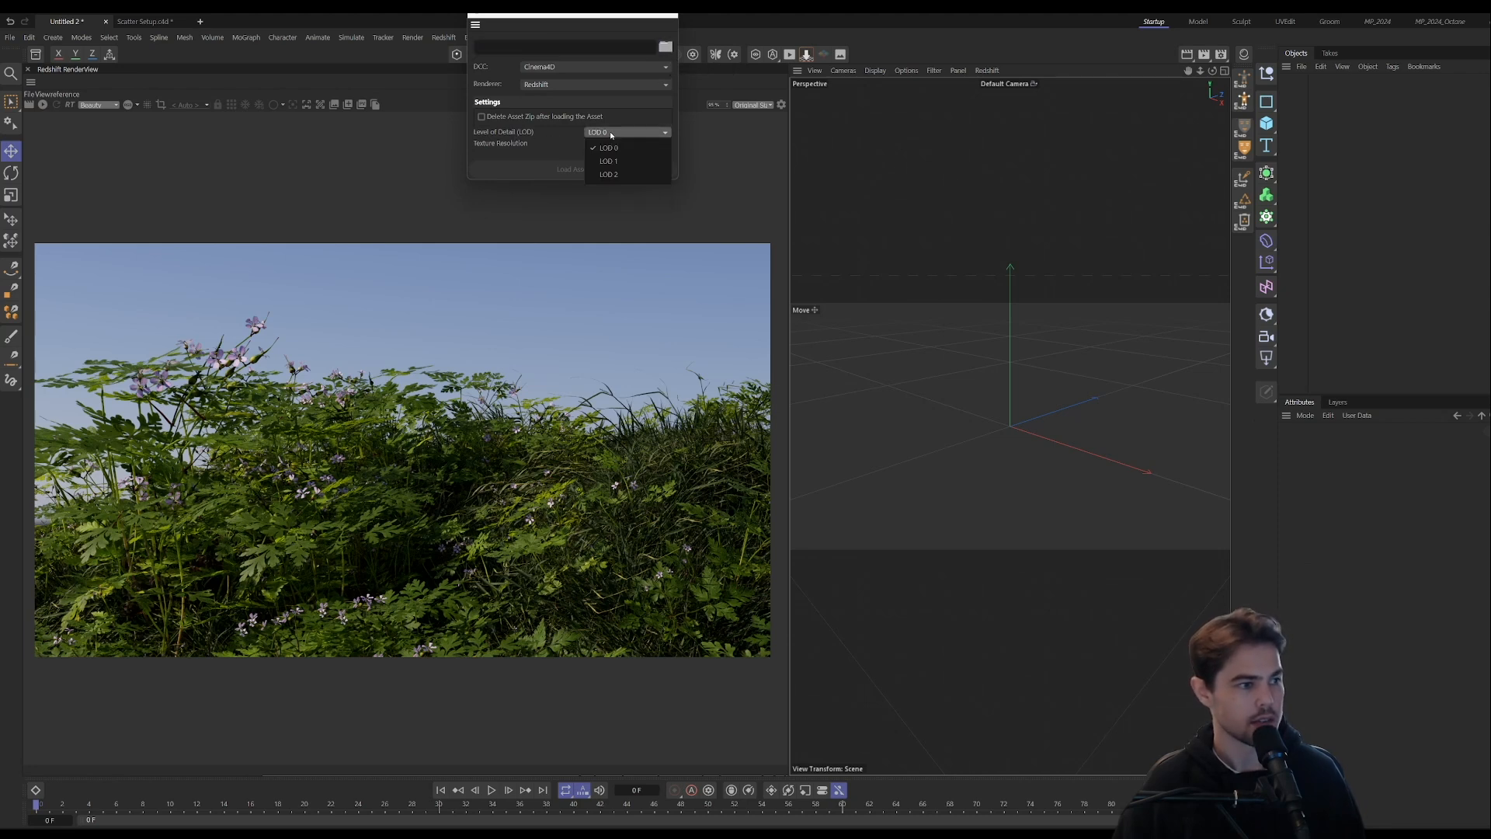
left_click(600, 139)
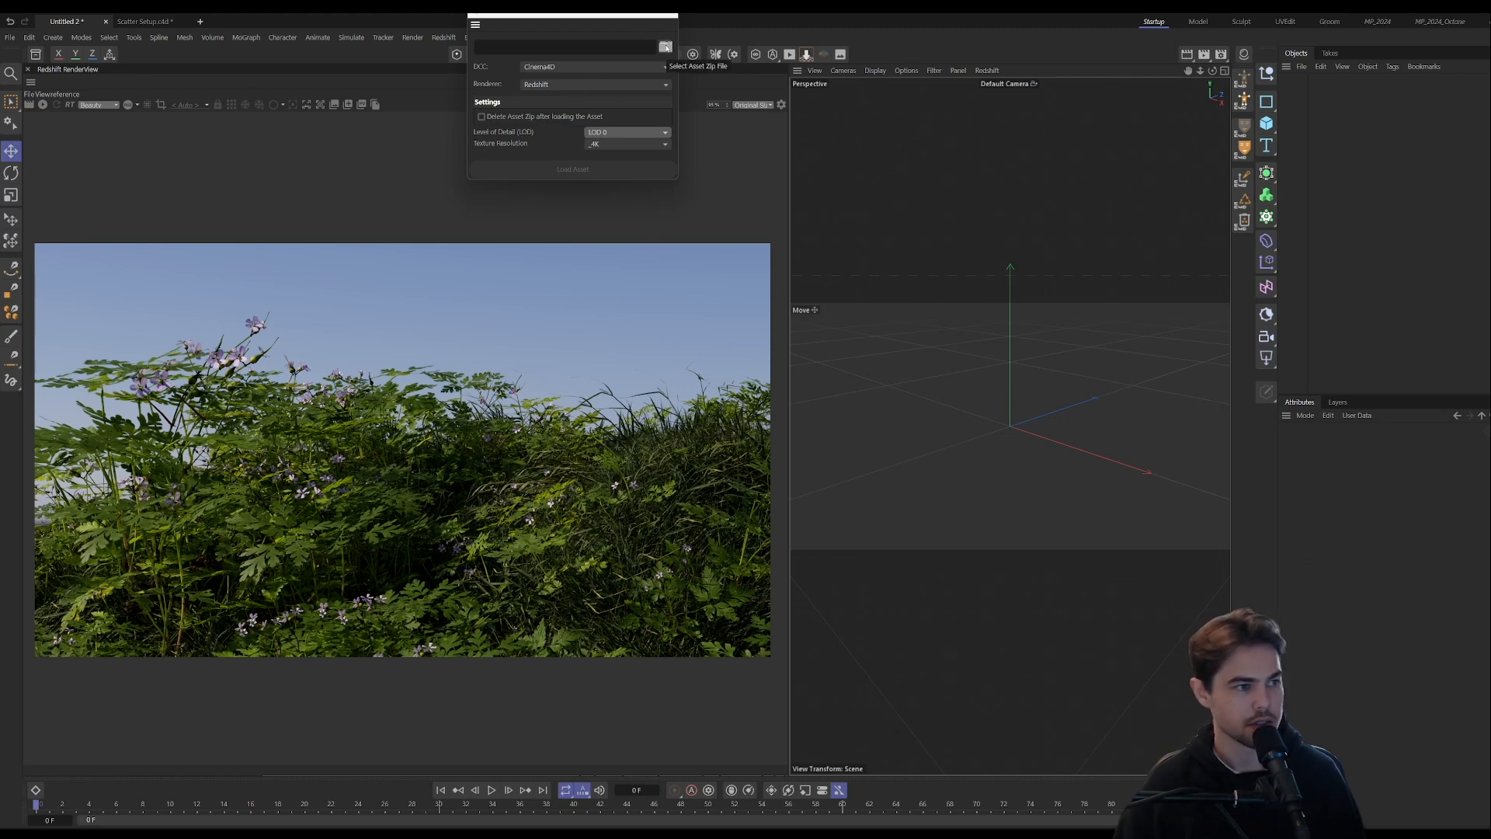
- Load the Yellow Oatgrass FBX zip from the Graswald Plant Library folder into the scene and close the loader
left_click(665, 47)
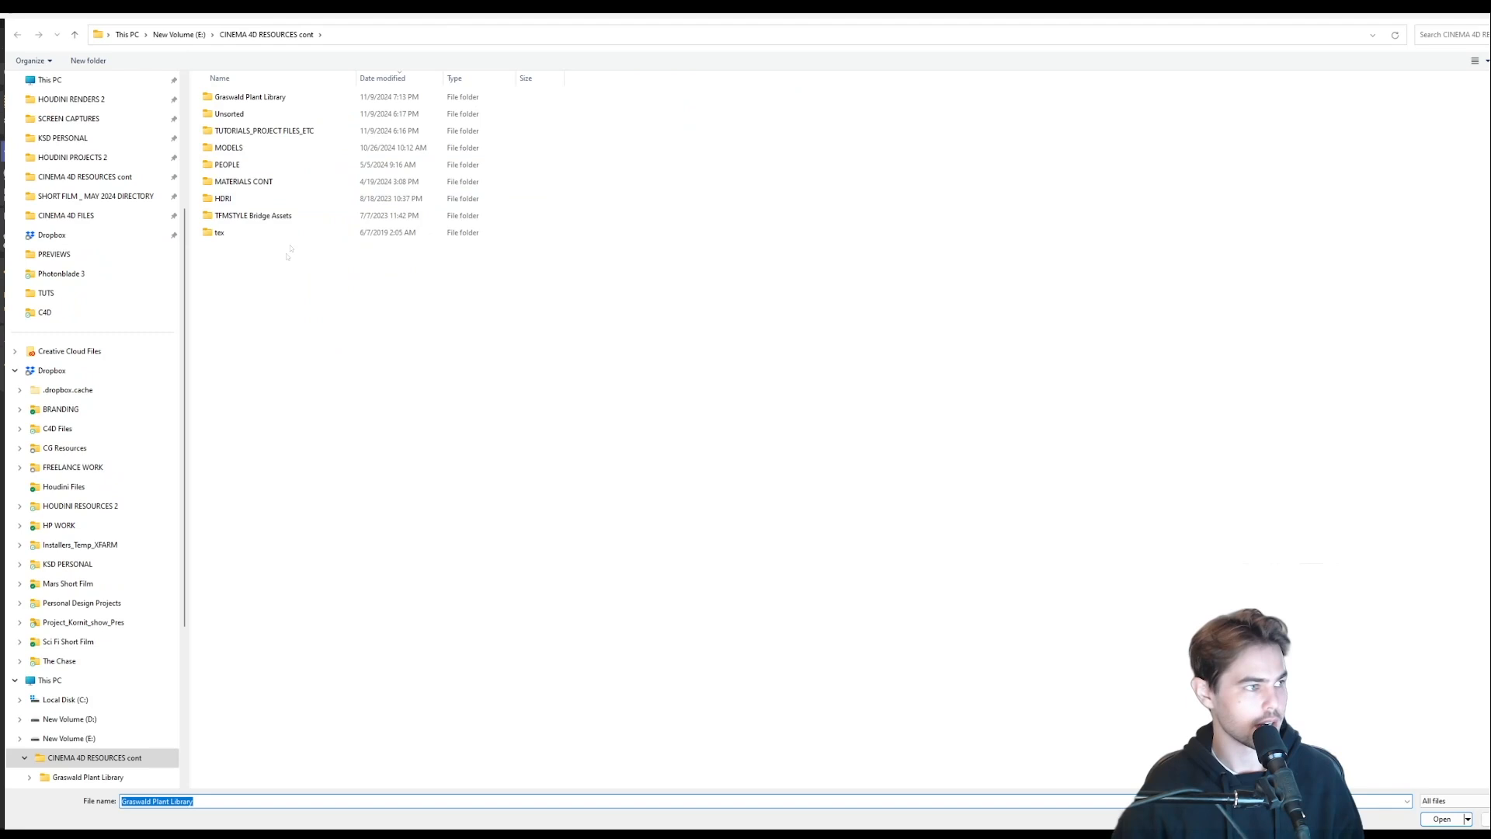
double_click(256, 97)
scroll(363, 367, "down", 1)
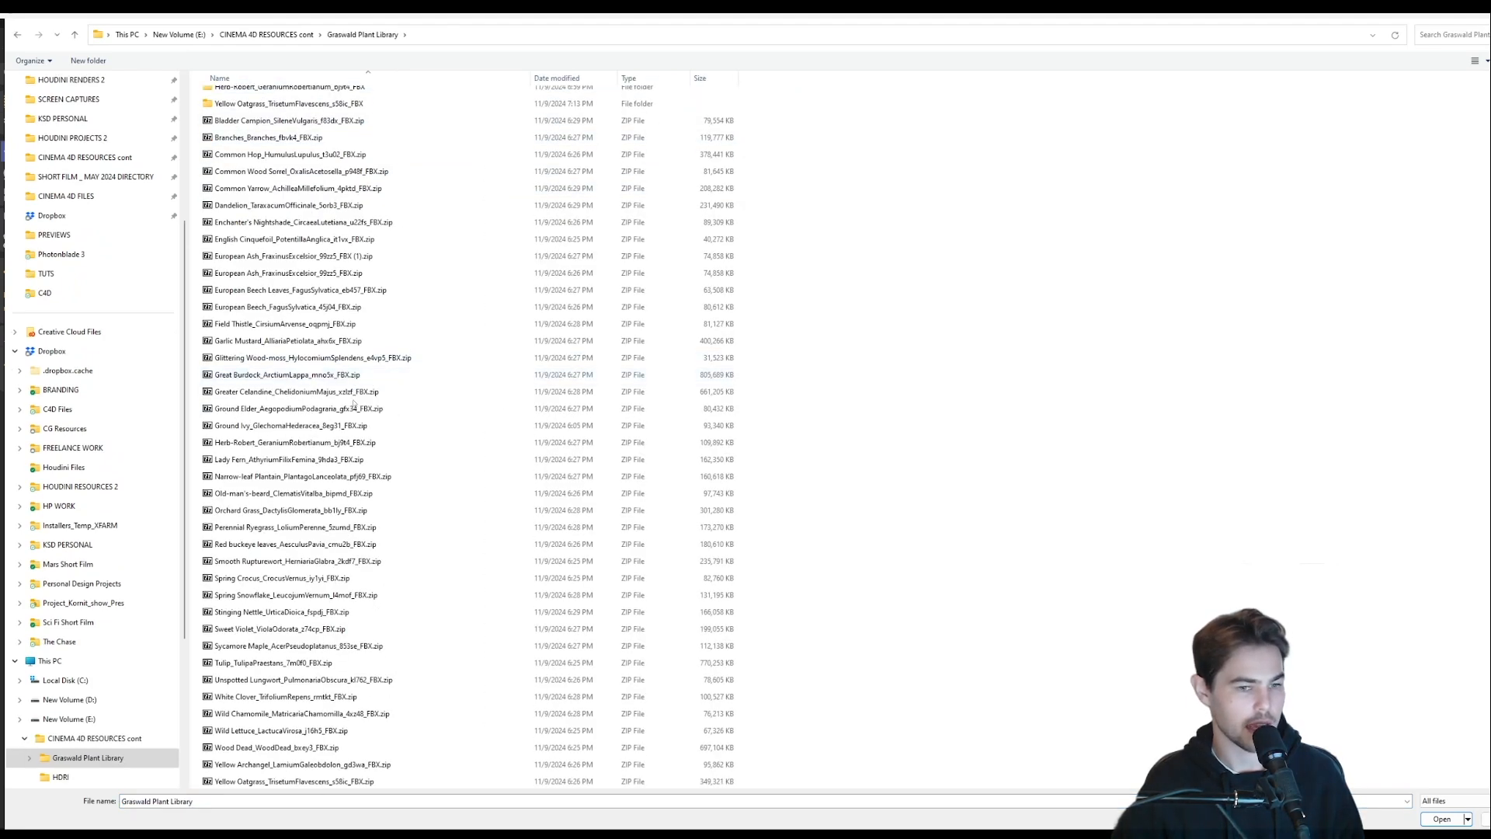
left_click(296, 782)
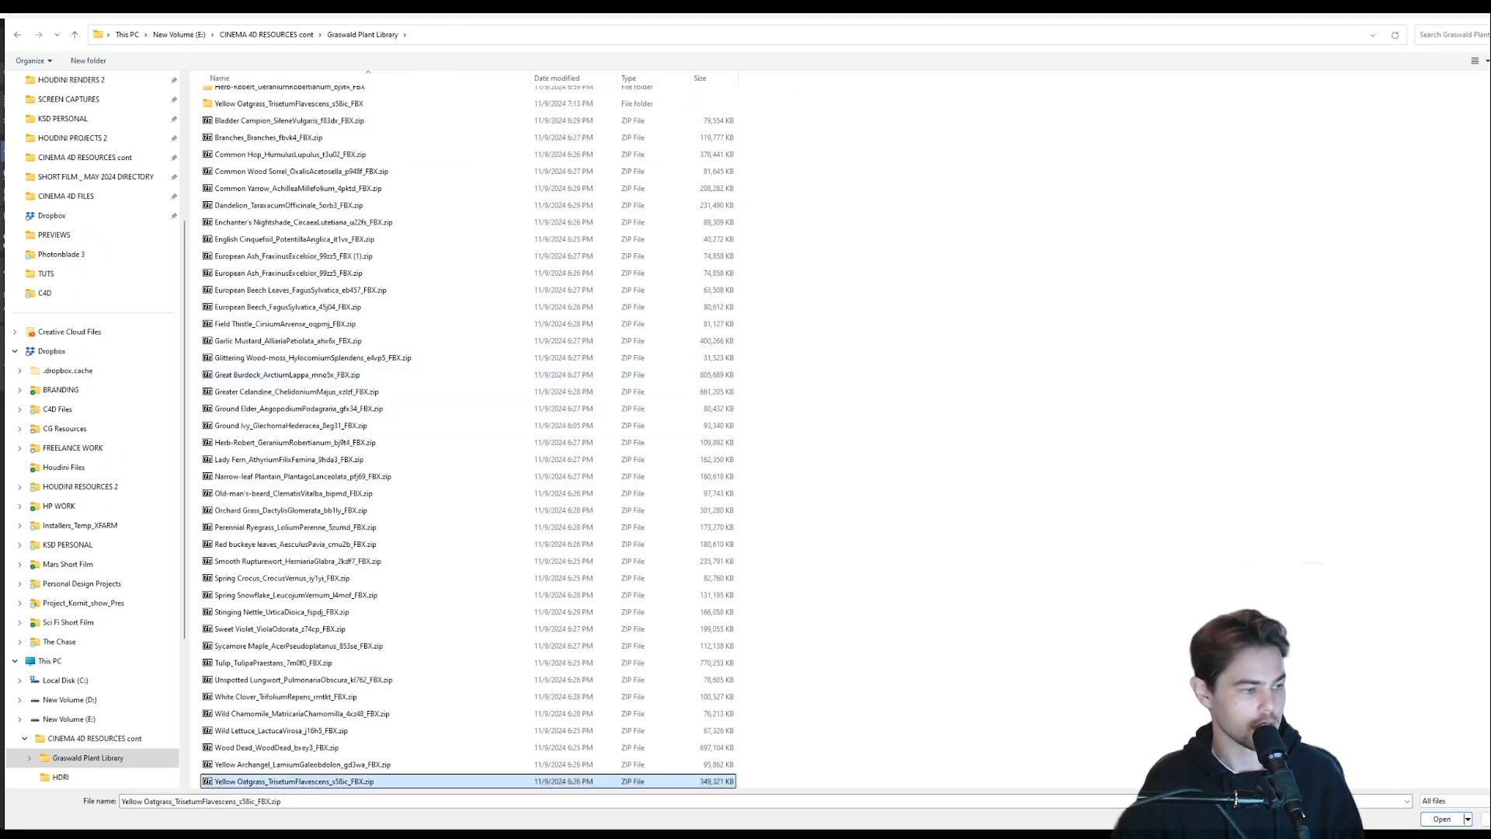
left_click(1443, 818)
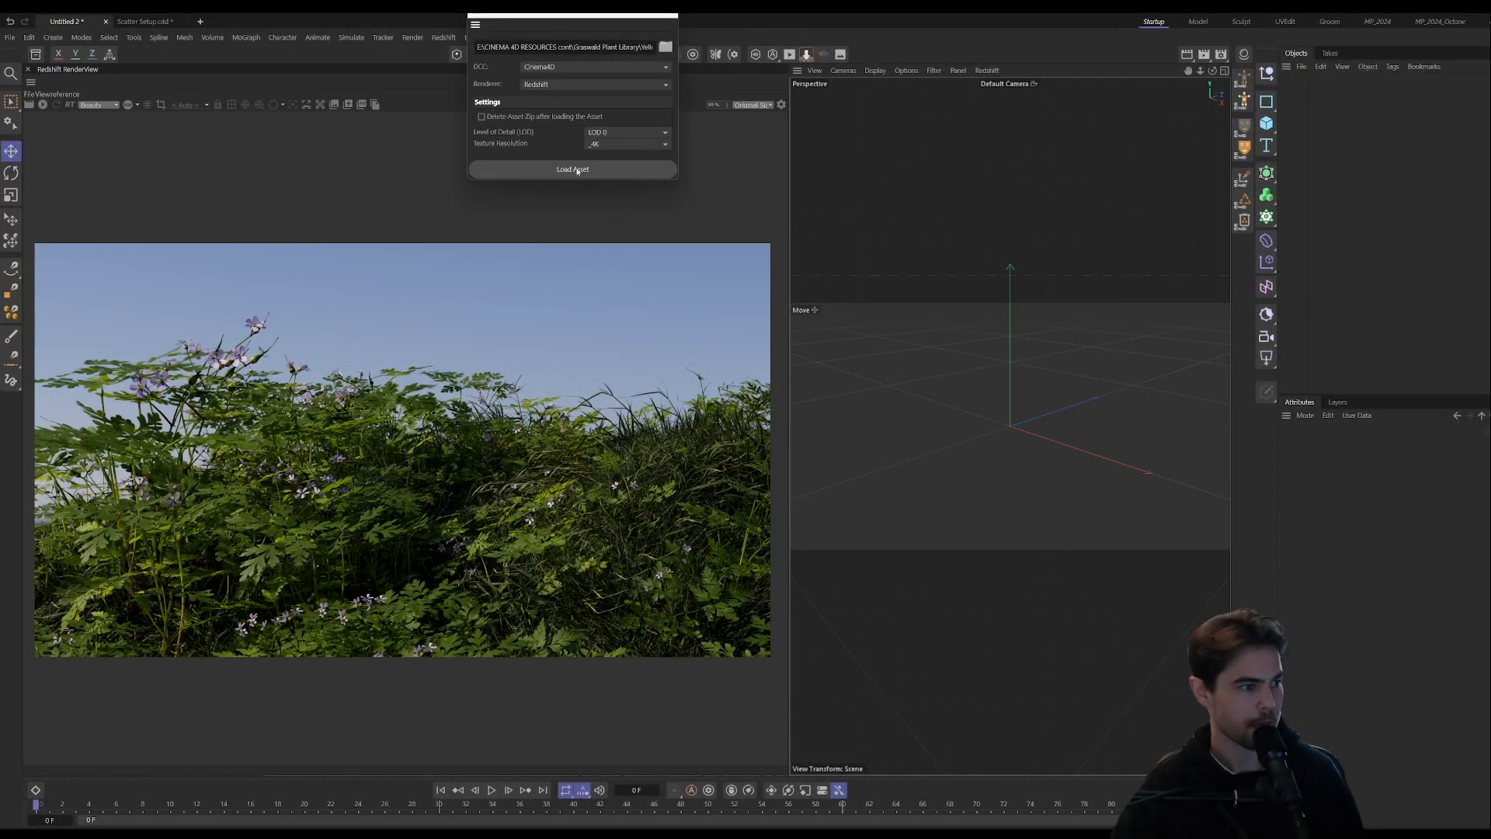
left_click(578, 169)
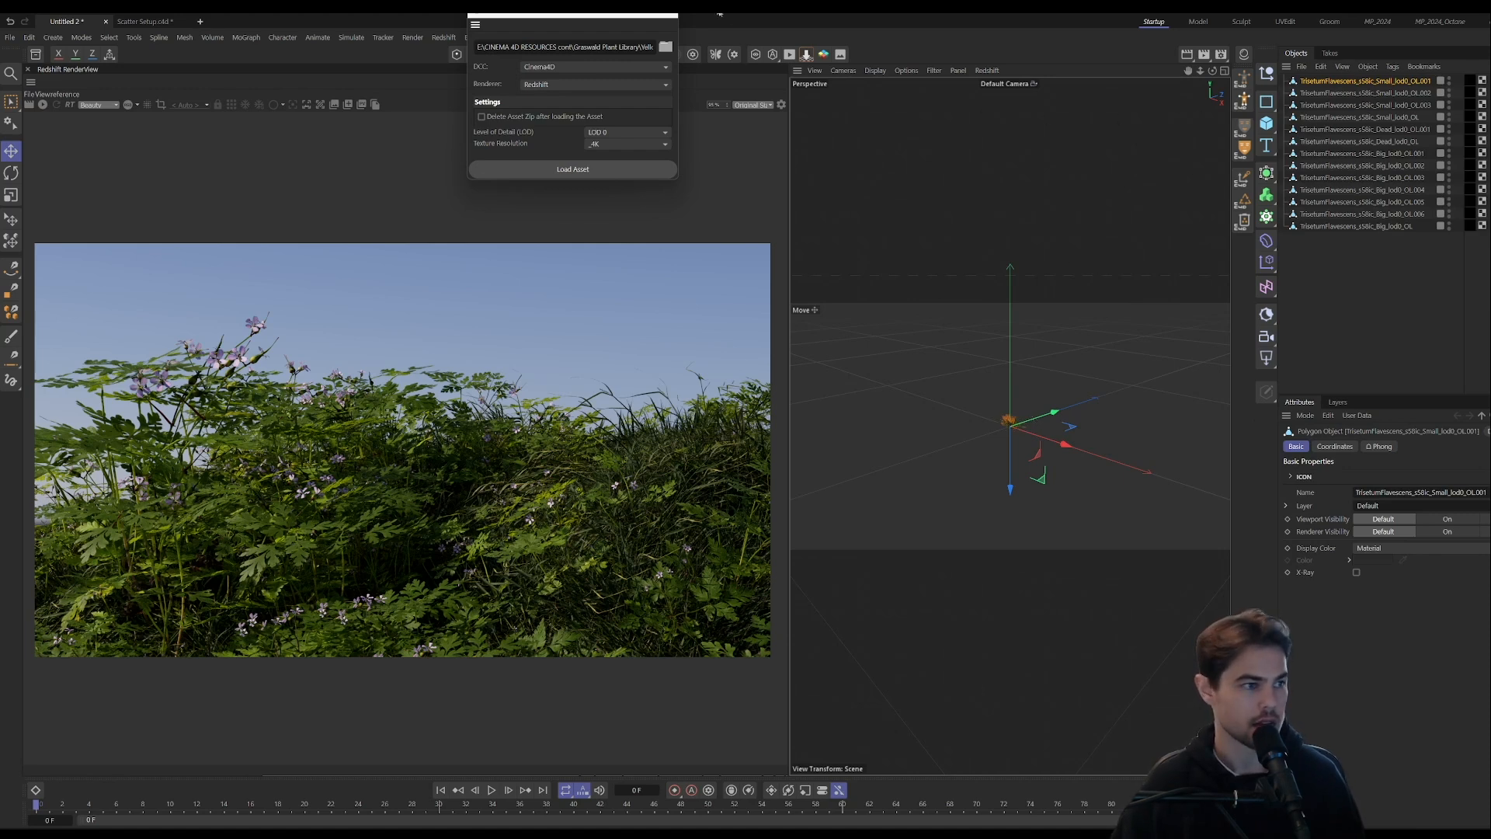
left_click(665, 14)
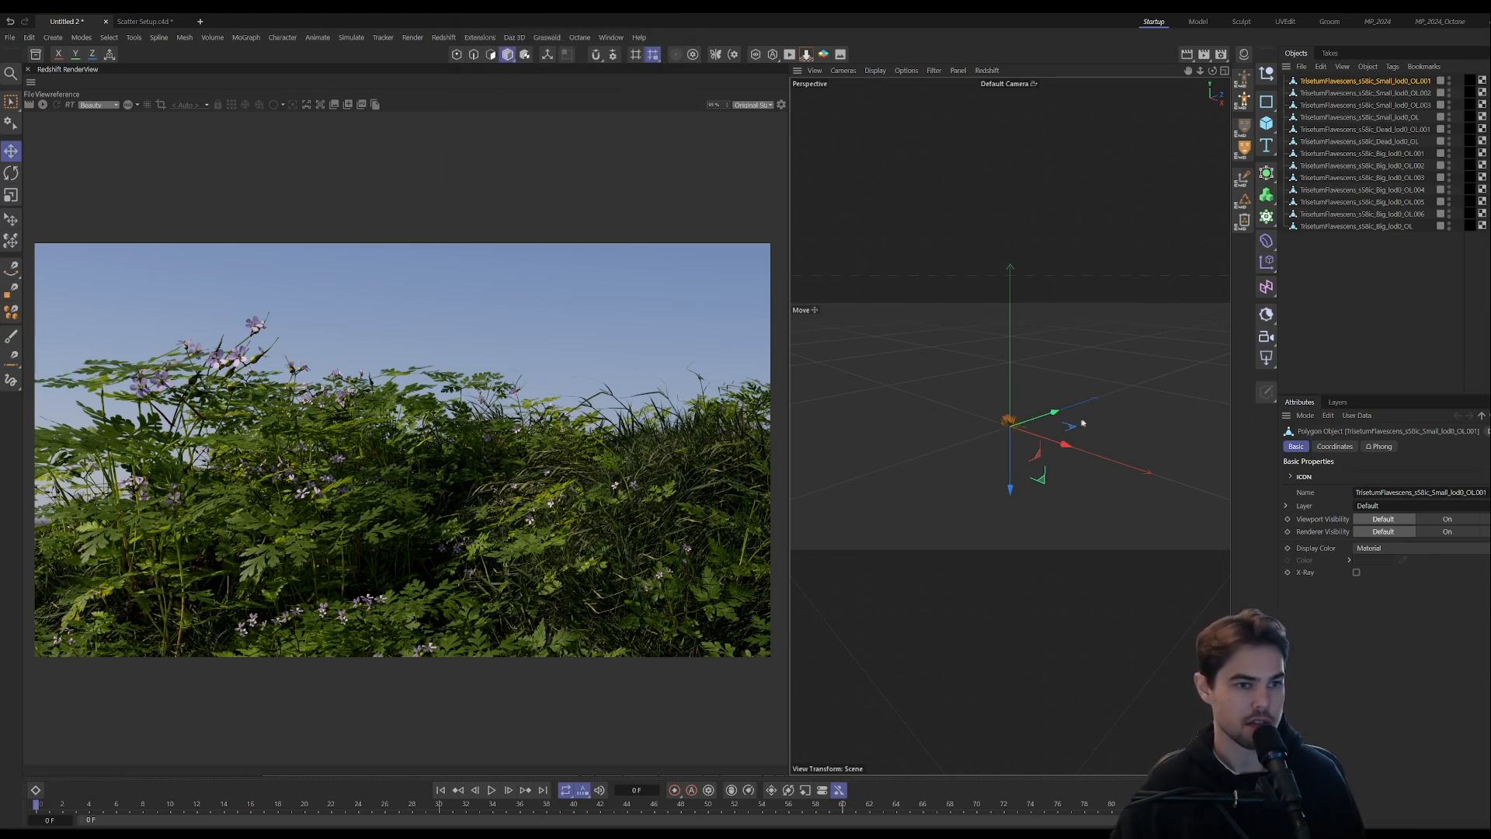
- Delete the Trisetum grass variants from Small .003 through Big .004, plus Big .006
right_click_drag(1014, 424, 1094, 333, "alt")
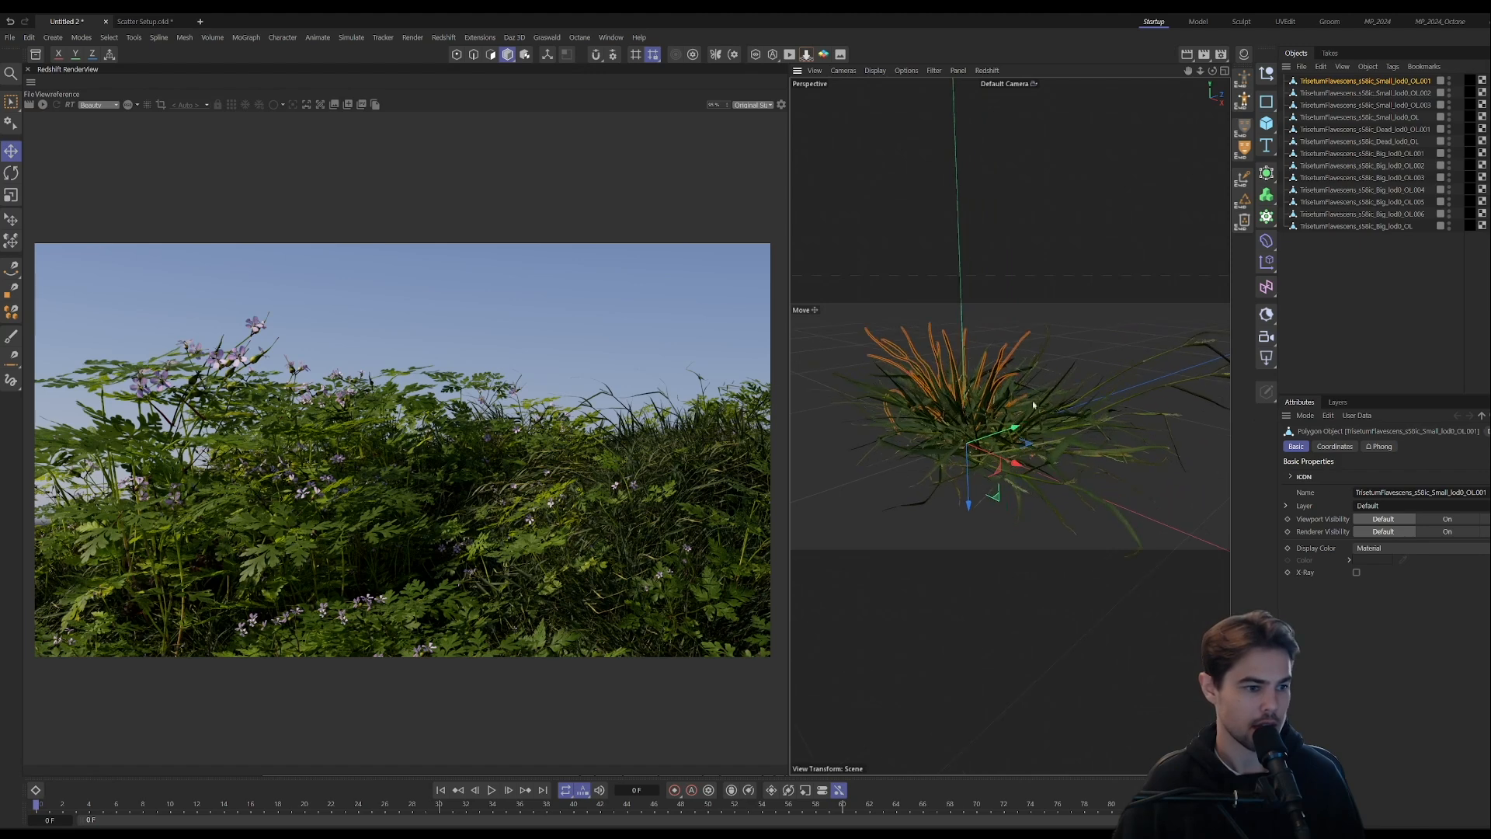
left_click_drag(1033, 405, 1059, 430, "alt")
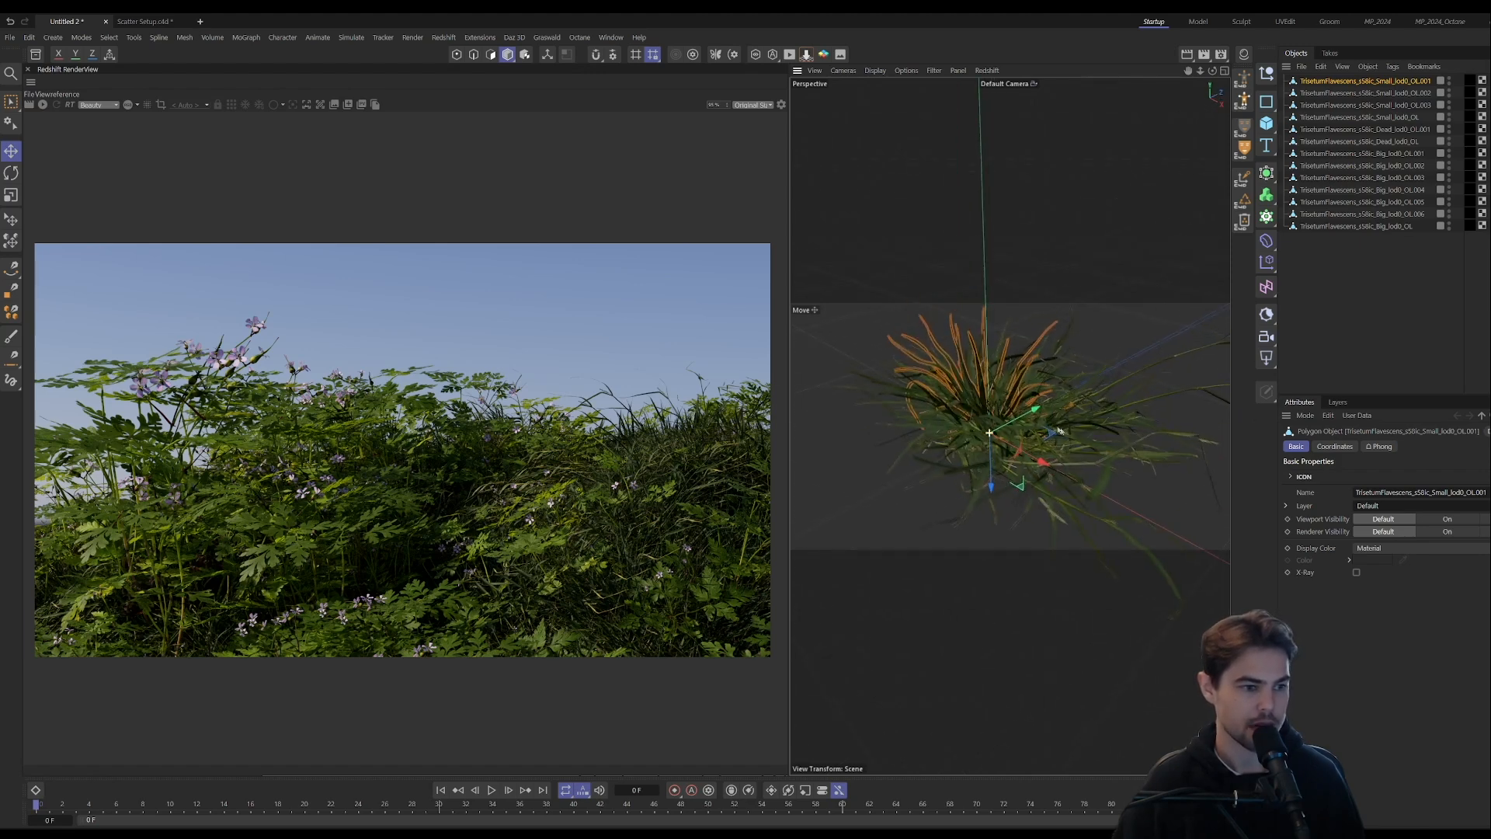
right_click_drag(1058, 430, 1008, 421, "alt")
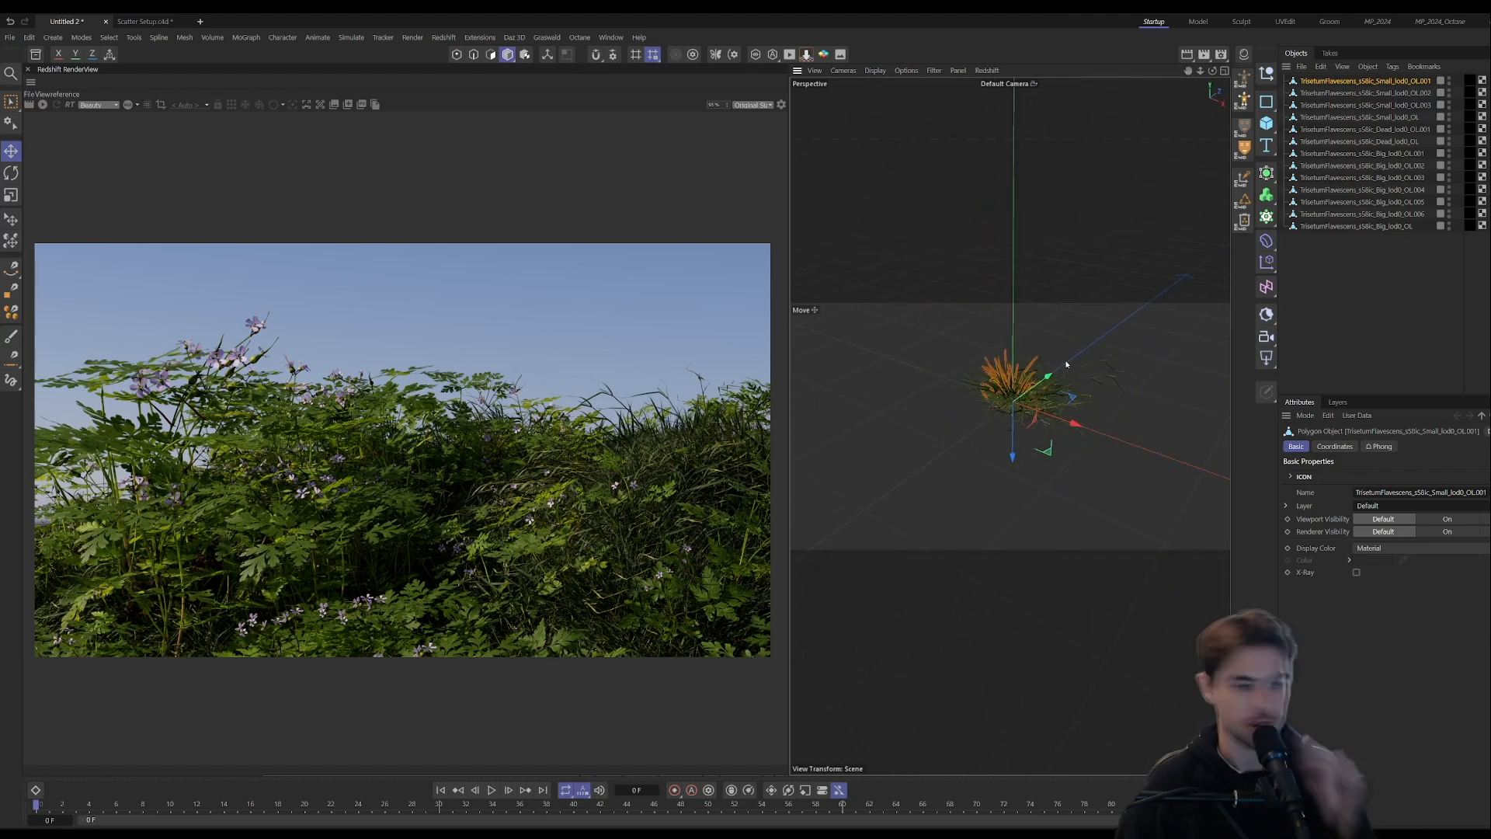
left_click(1391, 106)
left_click(1400, 189, "shift")
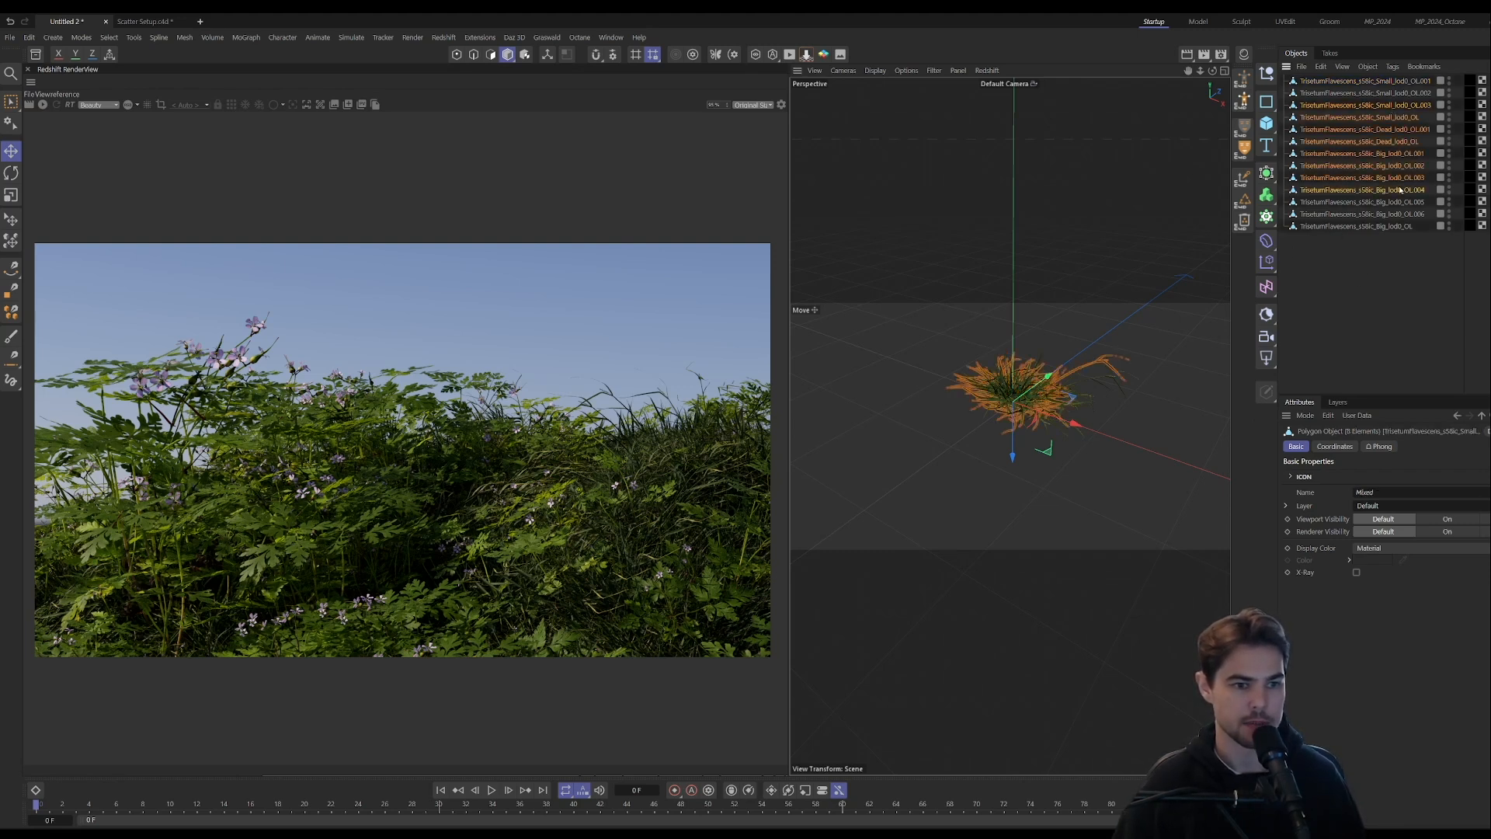
key("Delete")
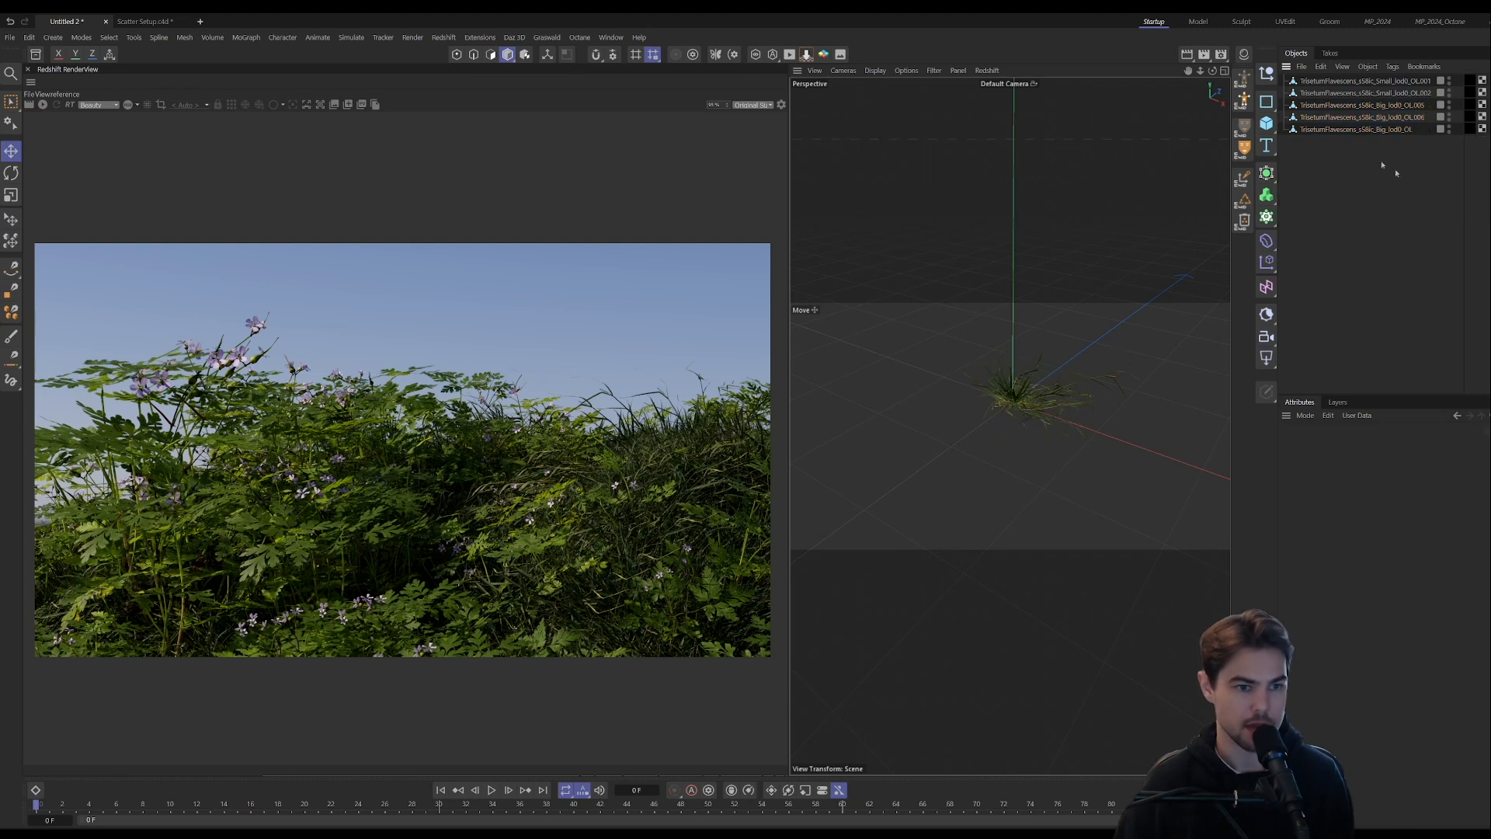
left_click(1375, 117)
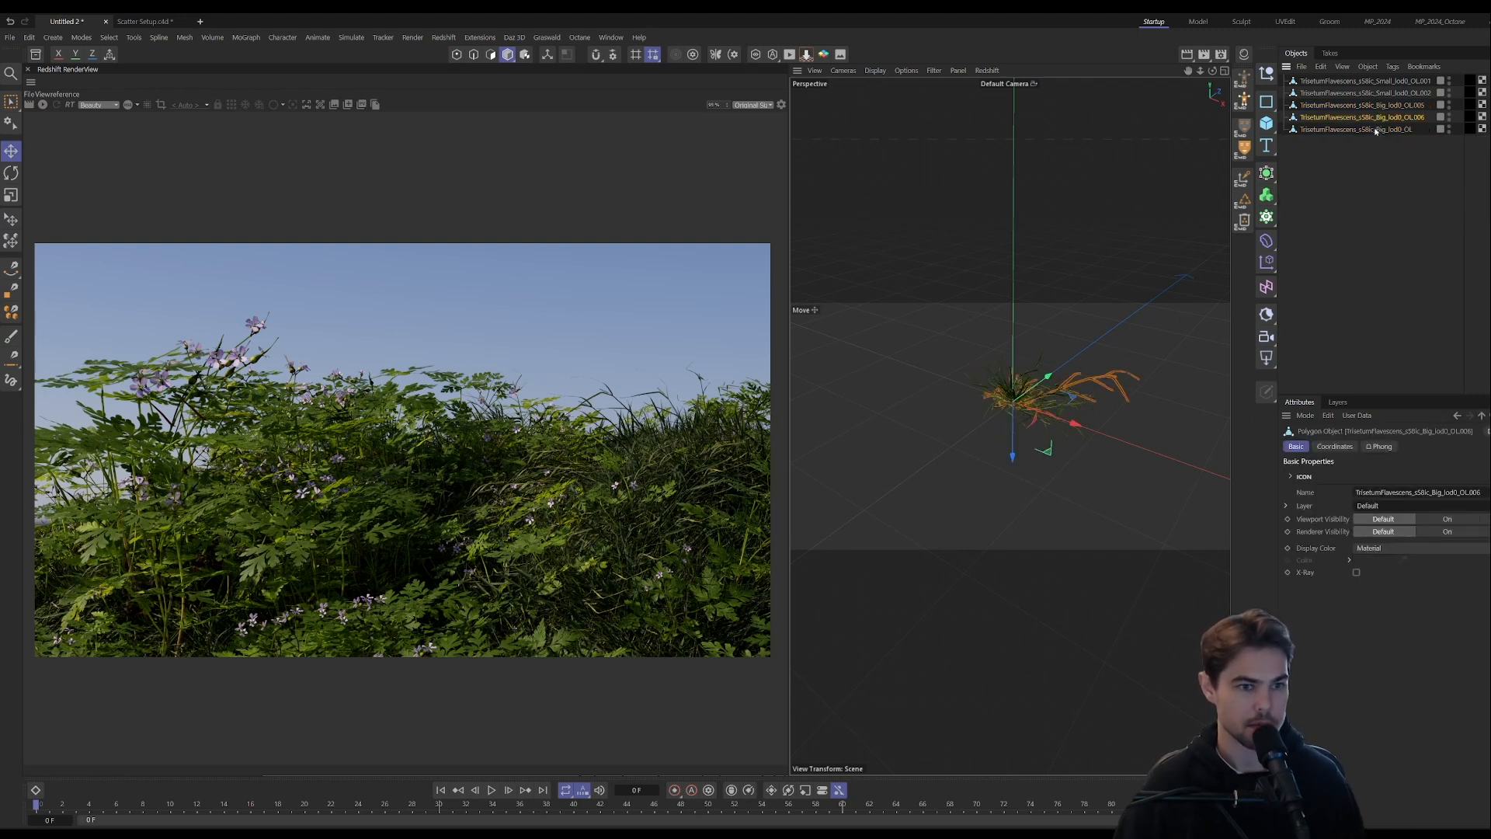
key("Delete")
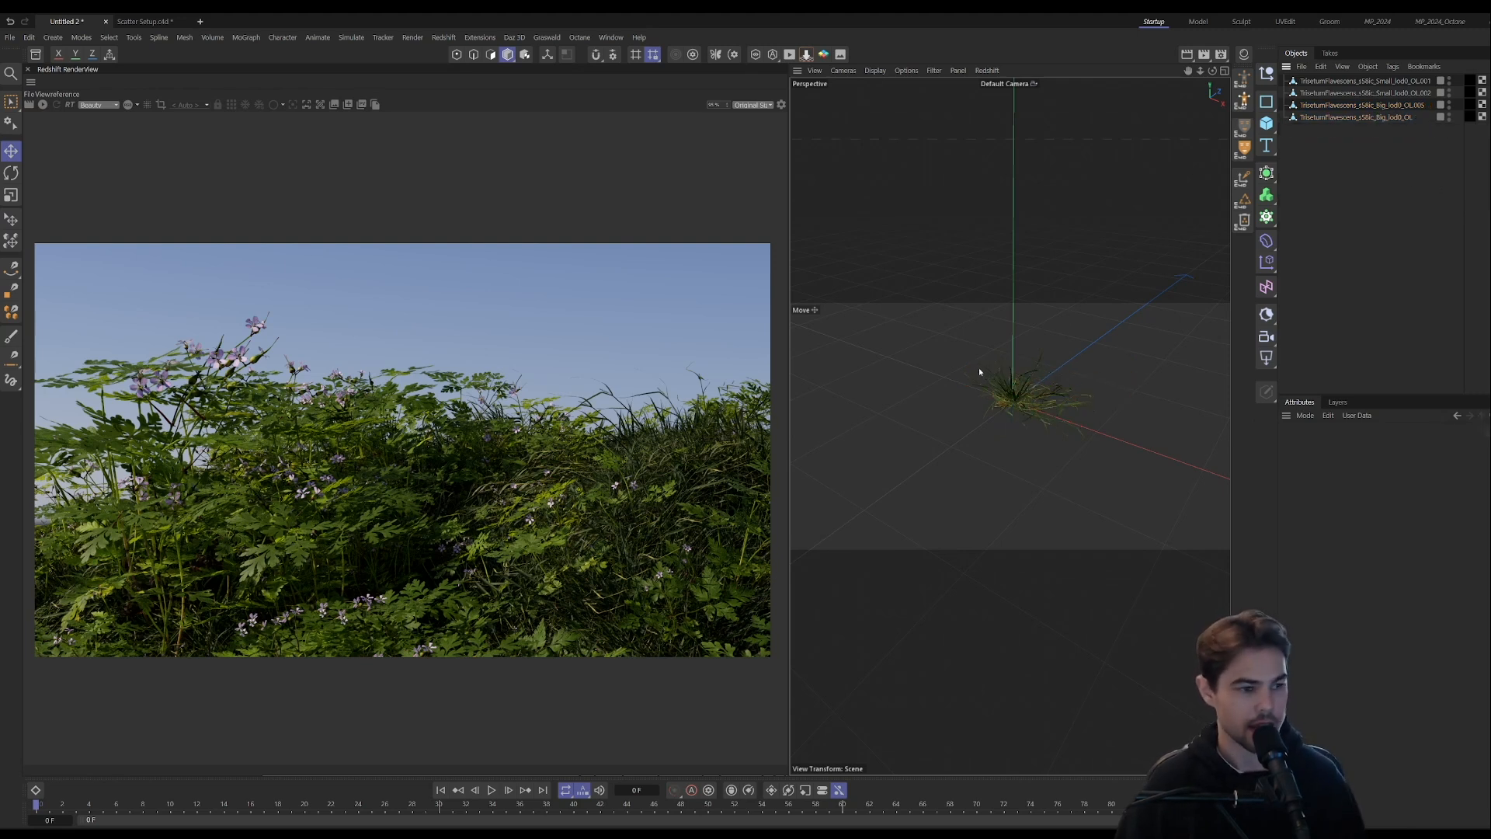
- Reopen the Graswald Asset Loader and set its texture resolution to 4K for another asset
left_click(546, 37)
left_click(575, 60)
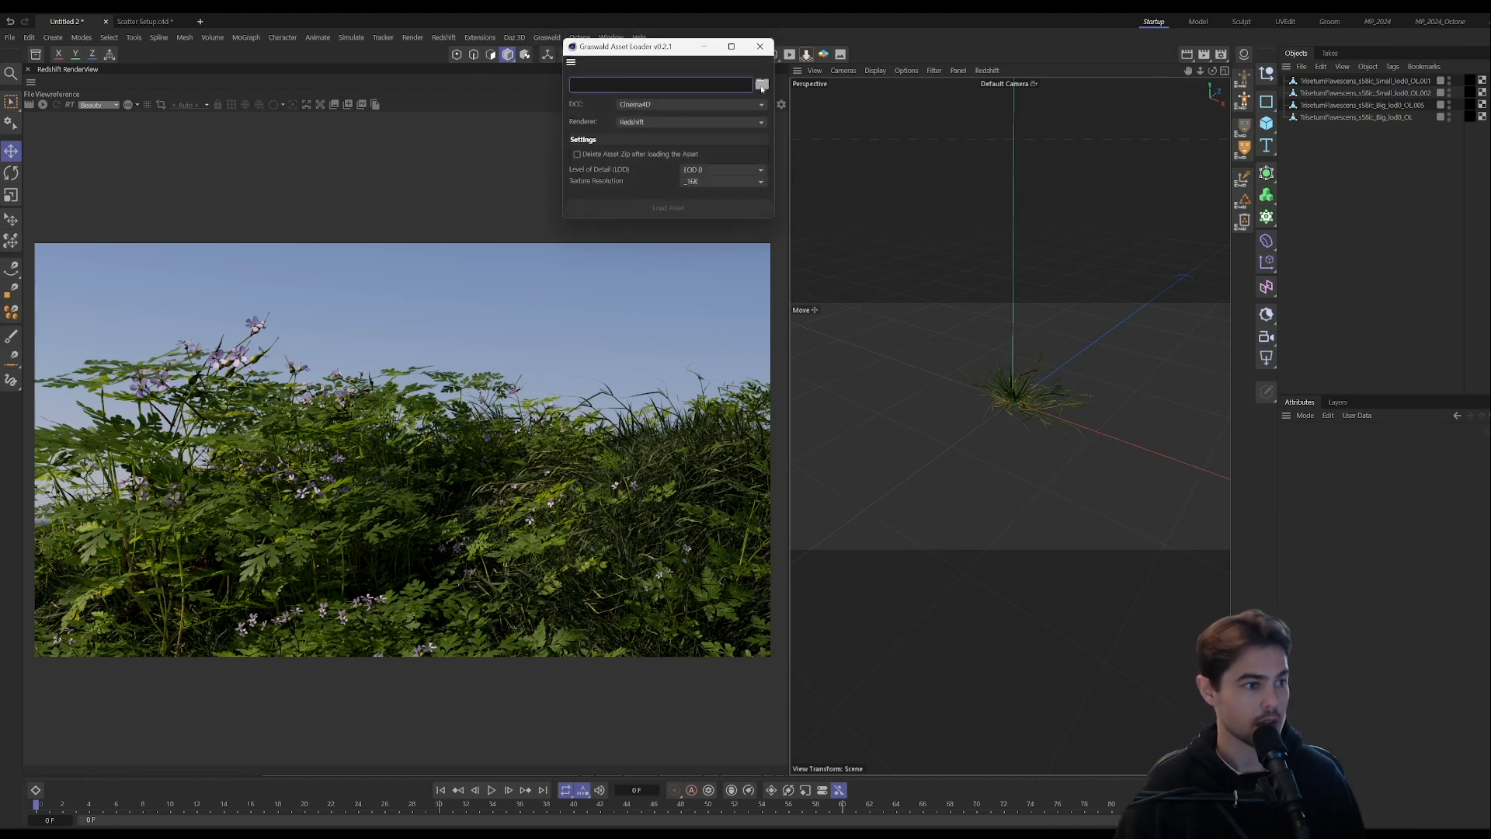
left_click(741, 182)
left_click(716, 219)
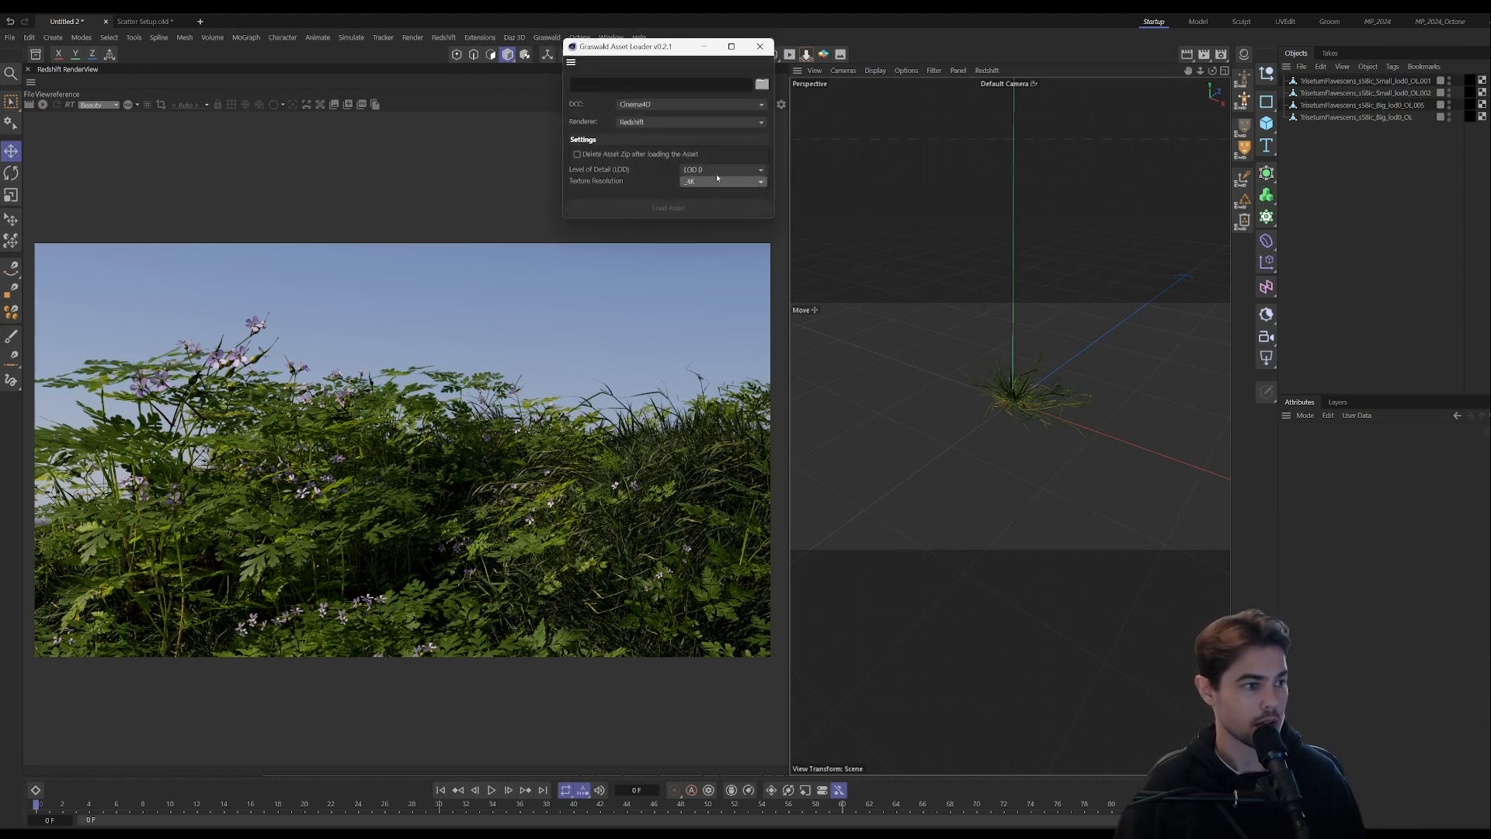
- Load the Herb-Robert FBX zip from the Graswald Plant Library folder into the scene
left_click(762, 84)
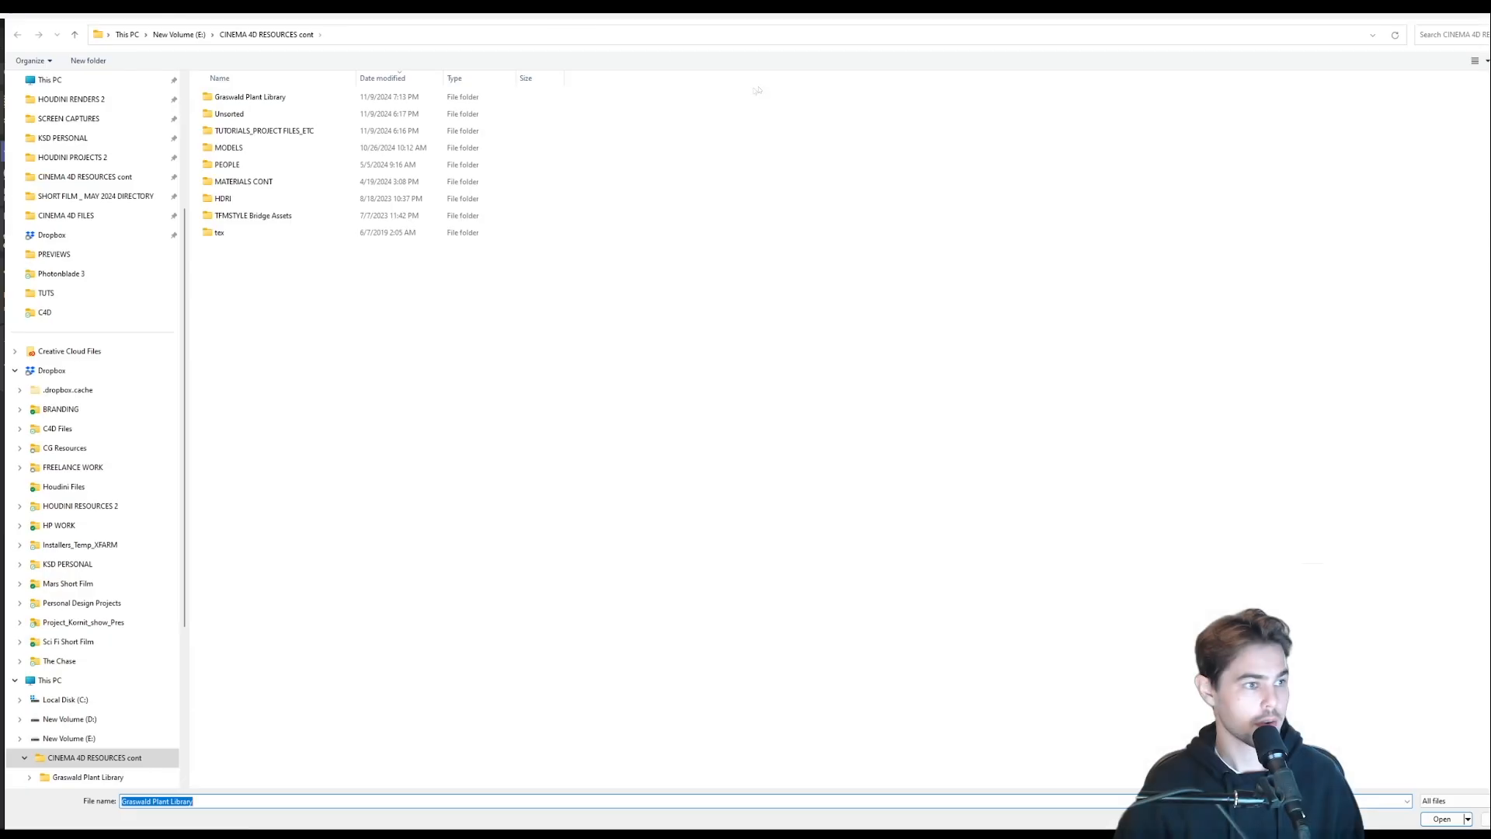
double_click(292, 99)
scroll(405, 263, "down", 5)
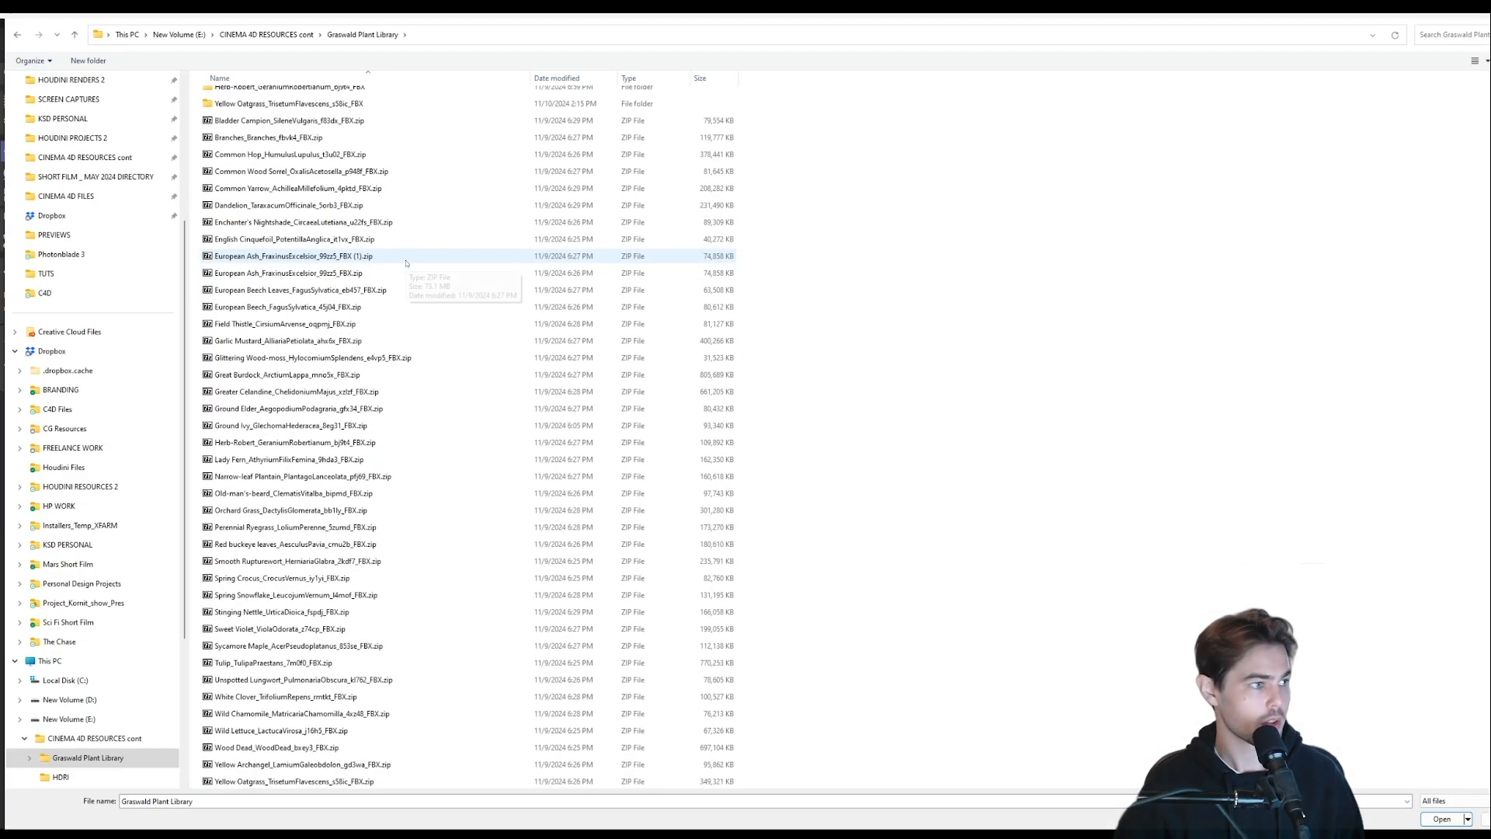
double_click(258, 443)
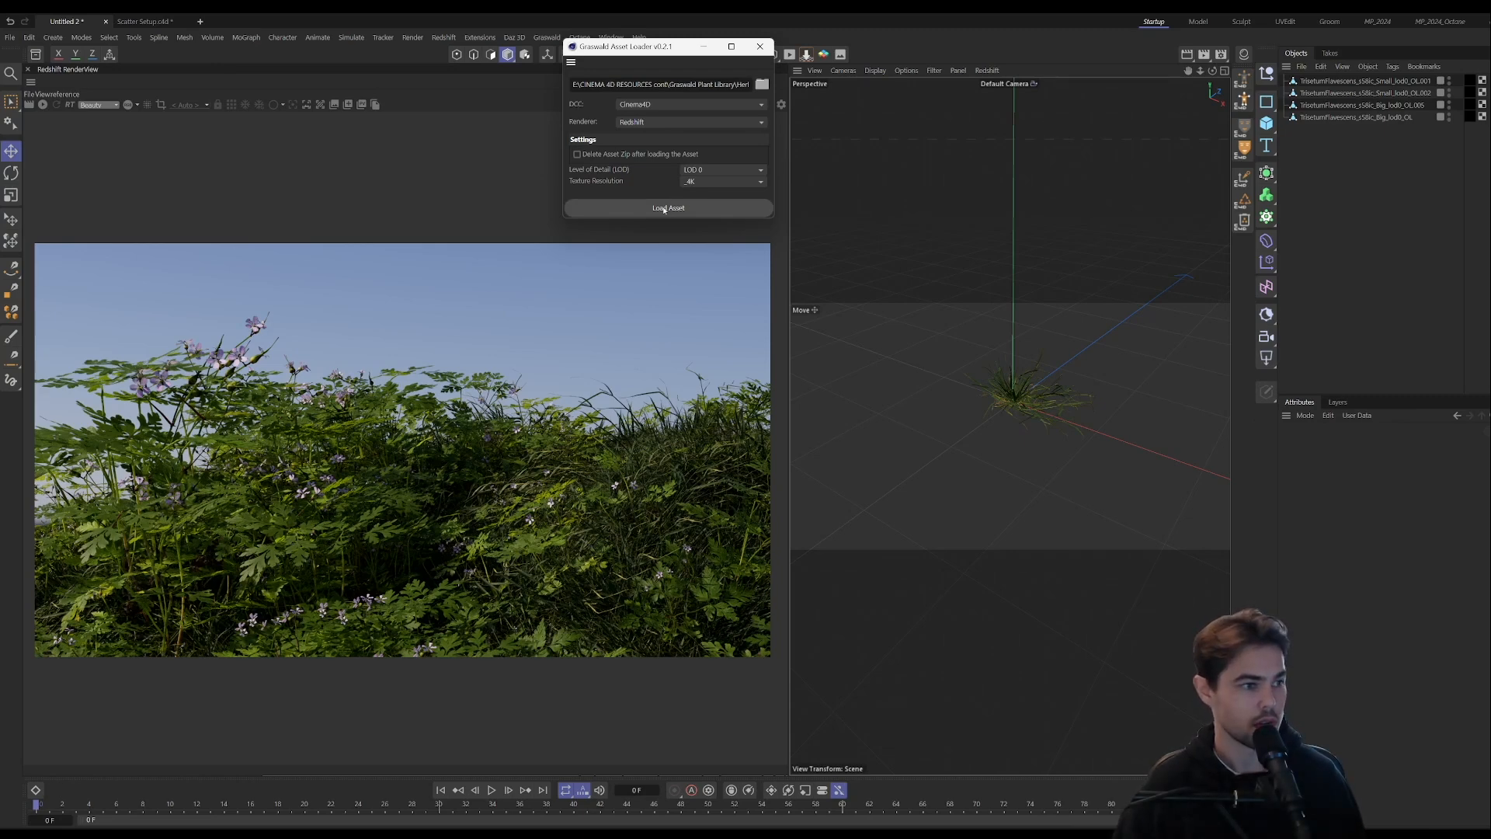
left_click(664, 209)
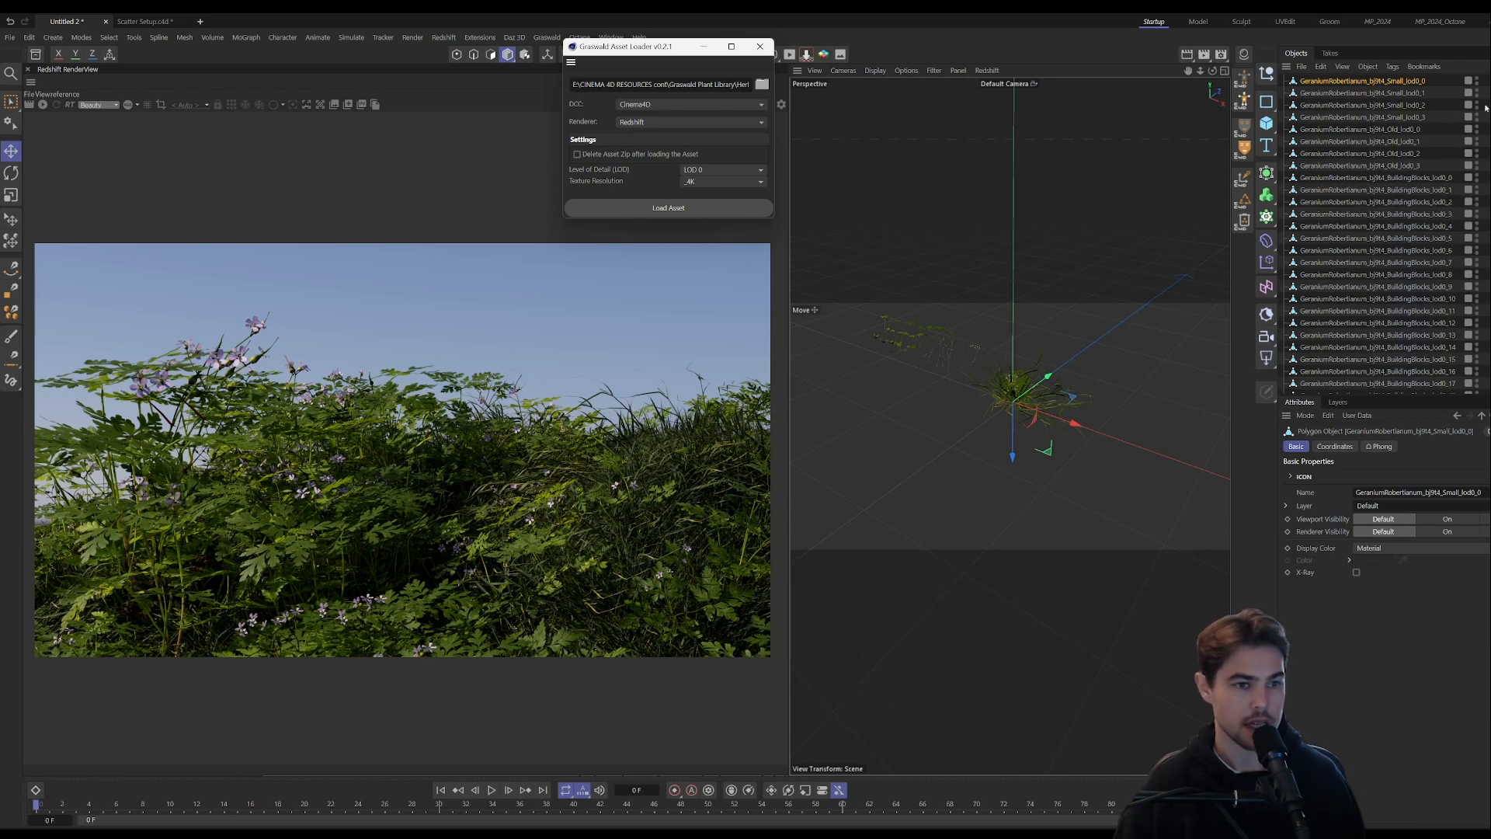
- Delete all the Geranium BuildingBlocks objects, from lod0_0 through lod0_265
left_click(1429, 179)
scroll(1371, 233, "down", 4)
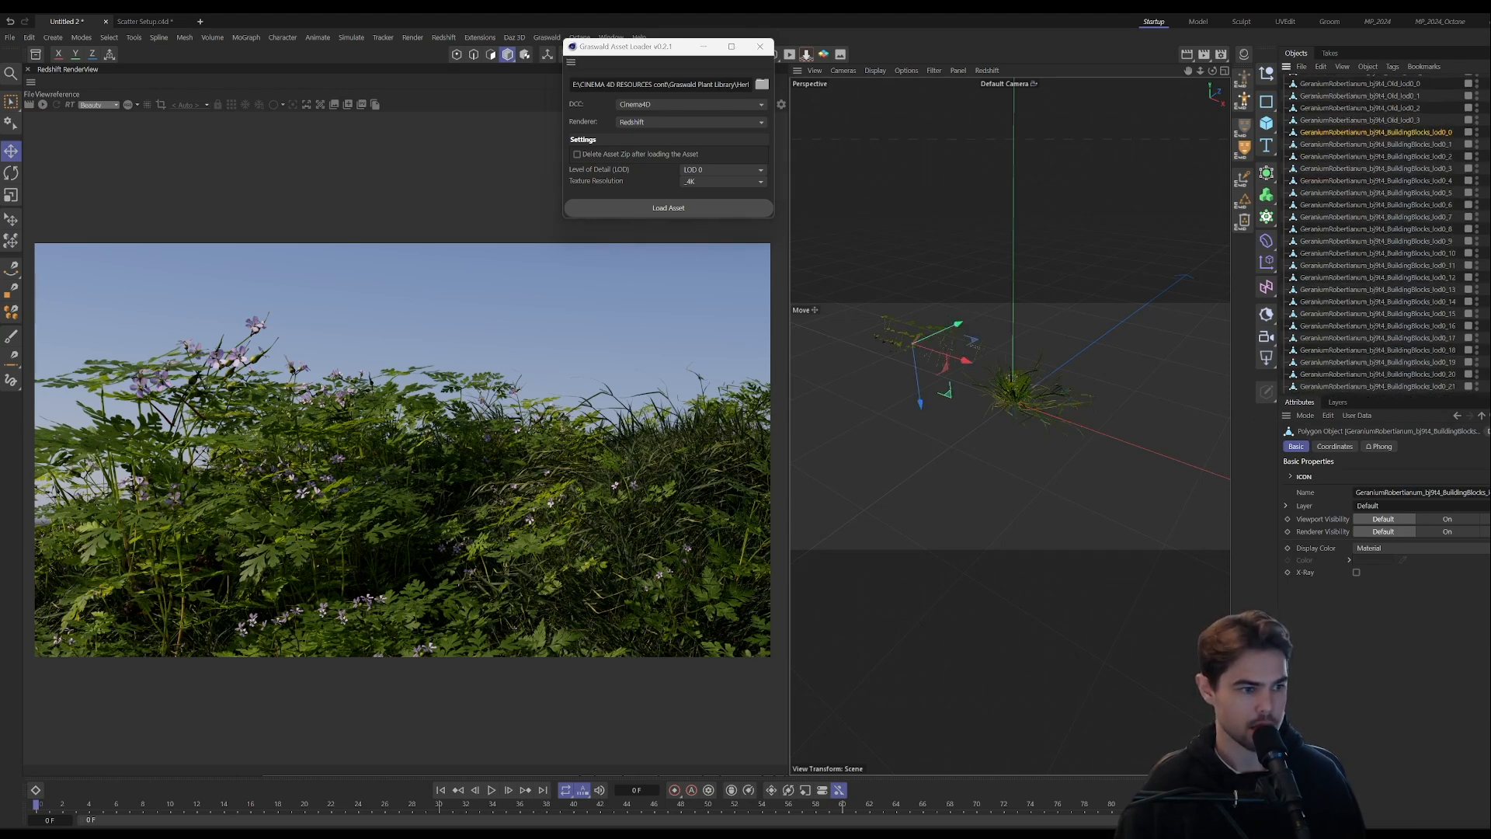
scroll(1371, 233, "down", 20)
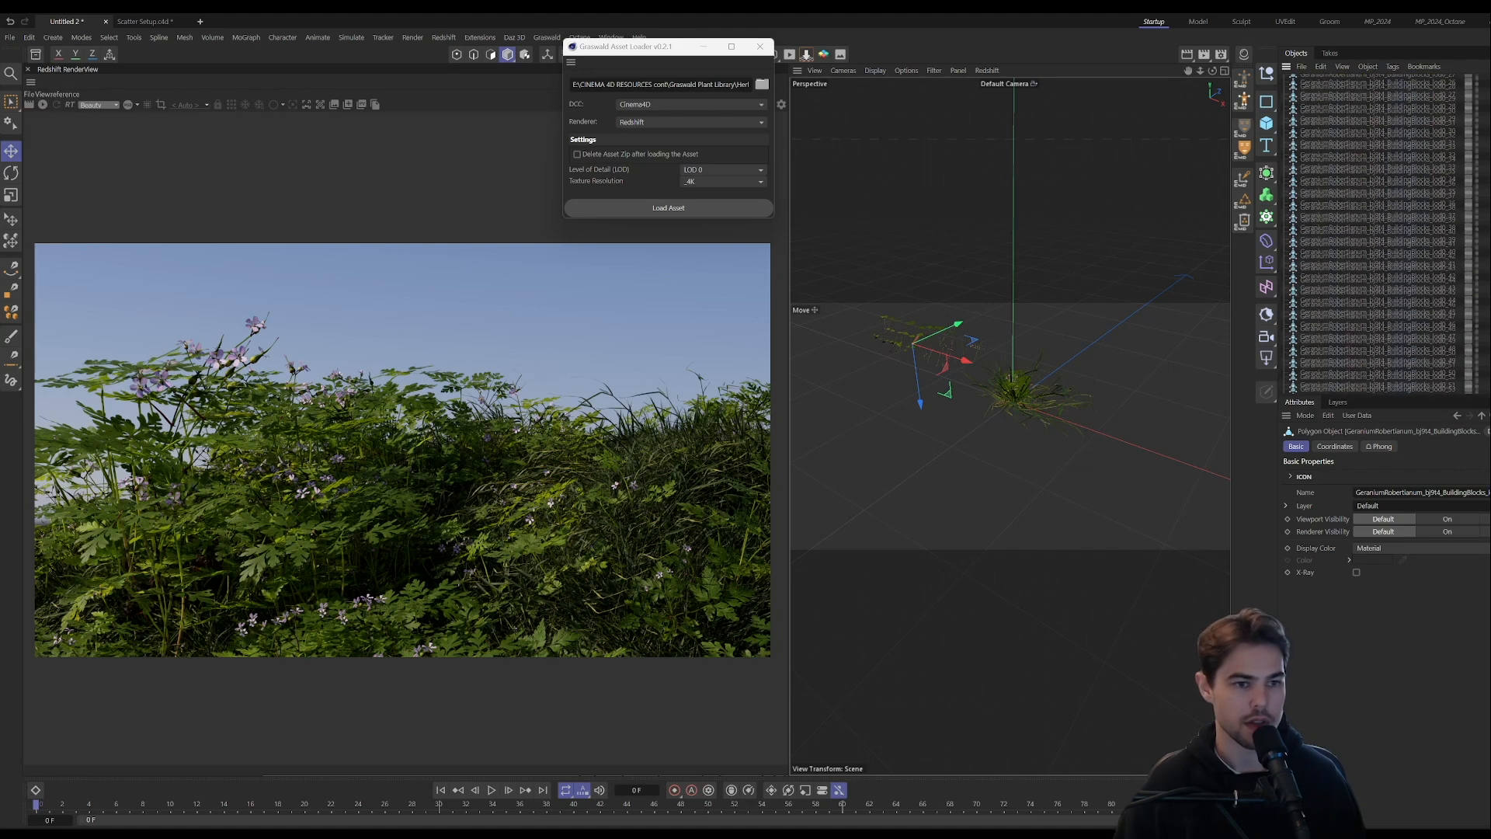
scroll(1414, 292, "down", 20)
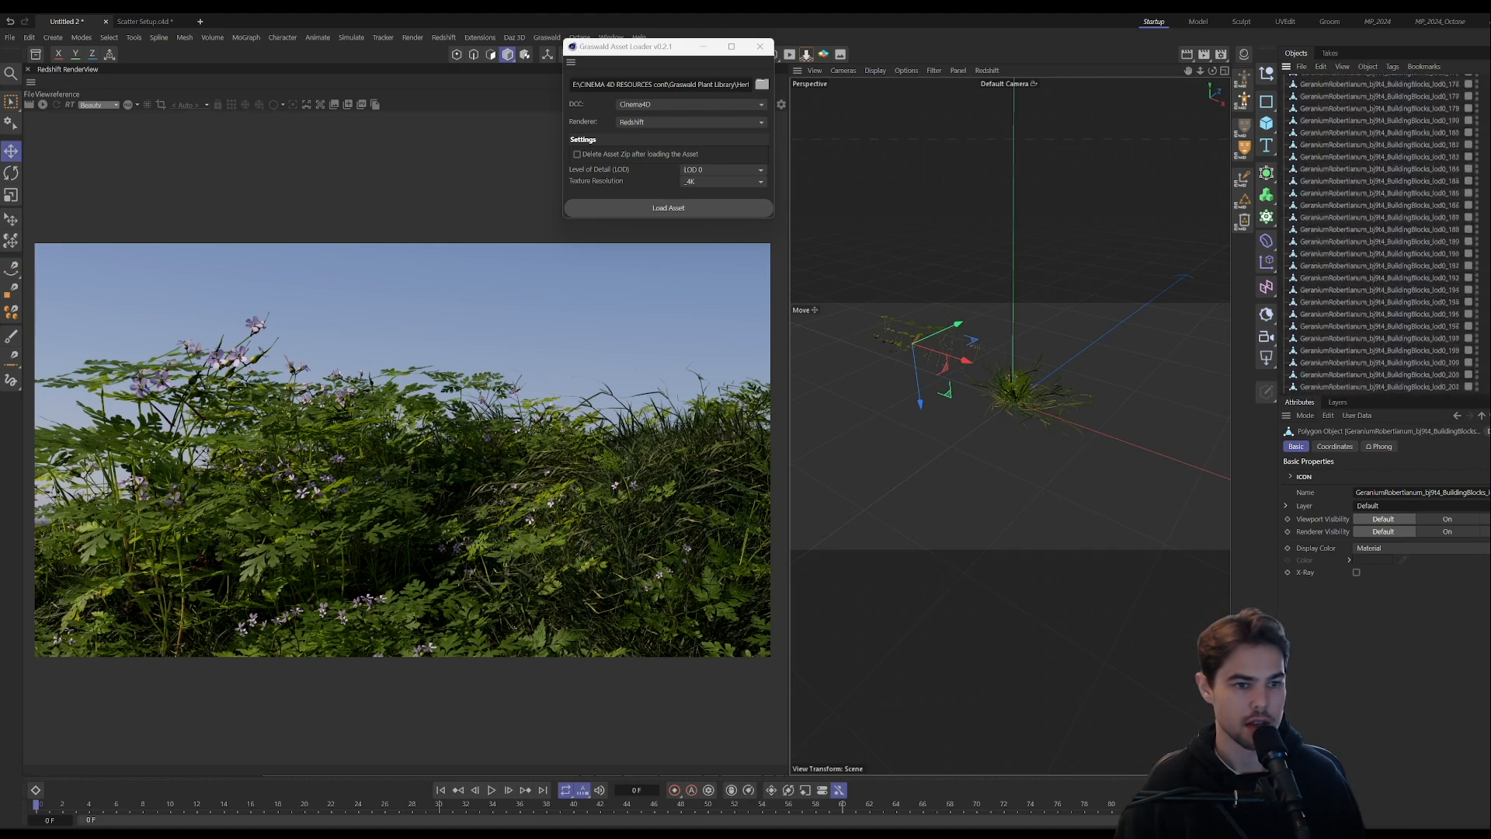
left_click(1398, 281, "shift")
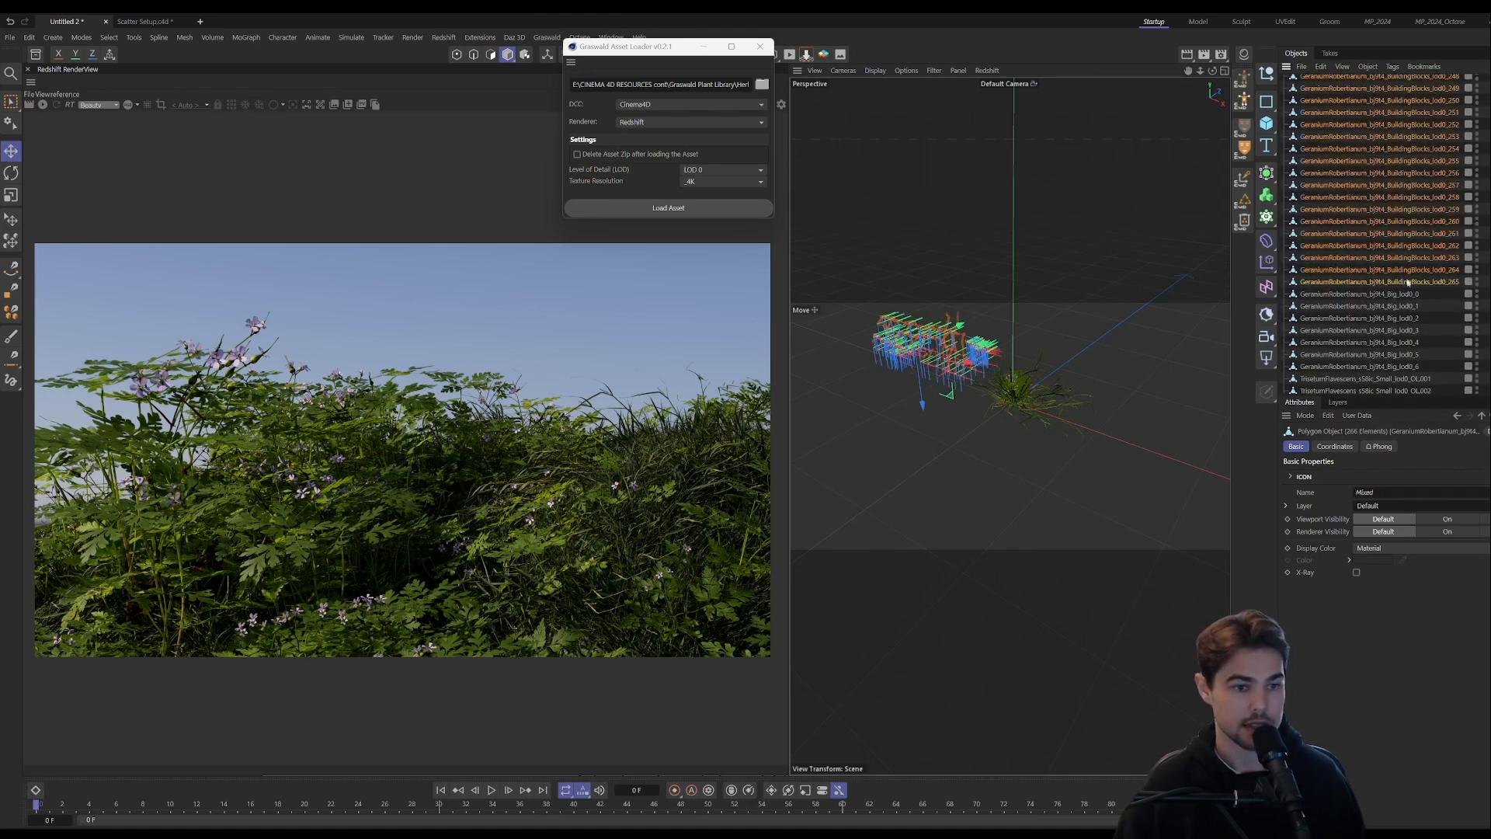
key("Delete")
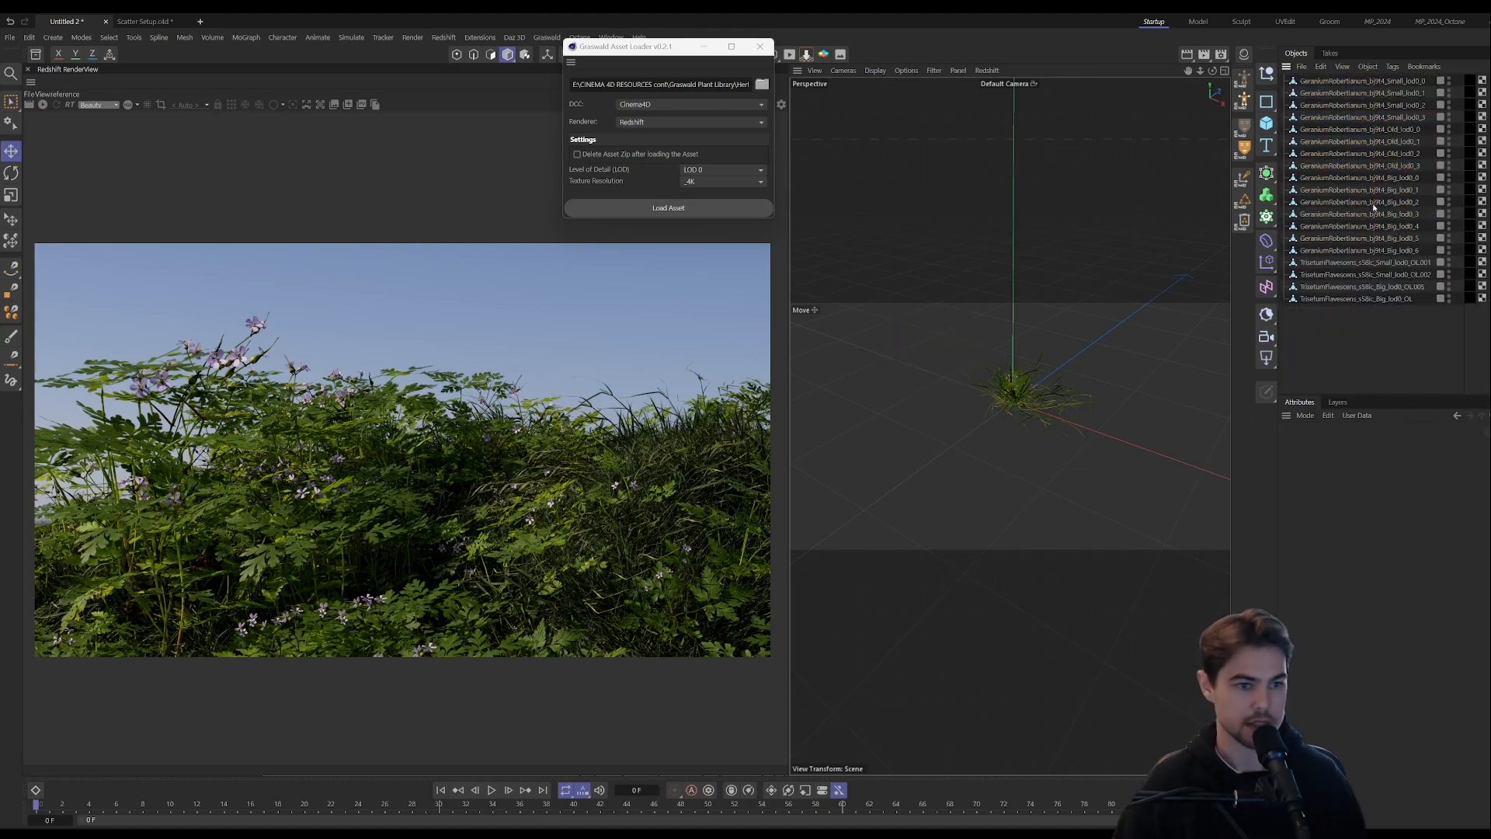
- Delete the Geranium variants from Small lod0_2 through Old lod0_2, and Big lod0_3 through Big lod0_5
left_click(1406, 104)
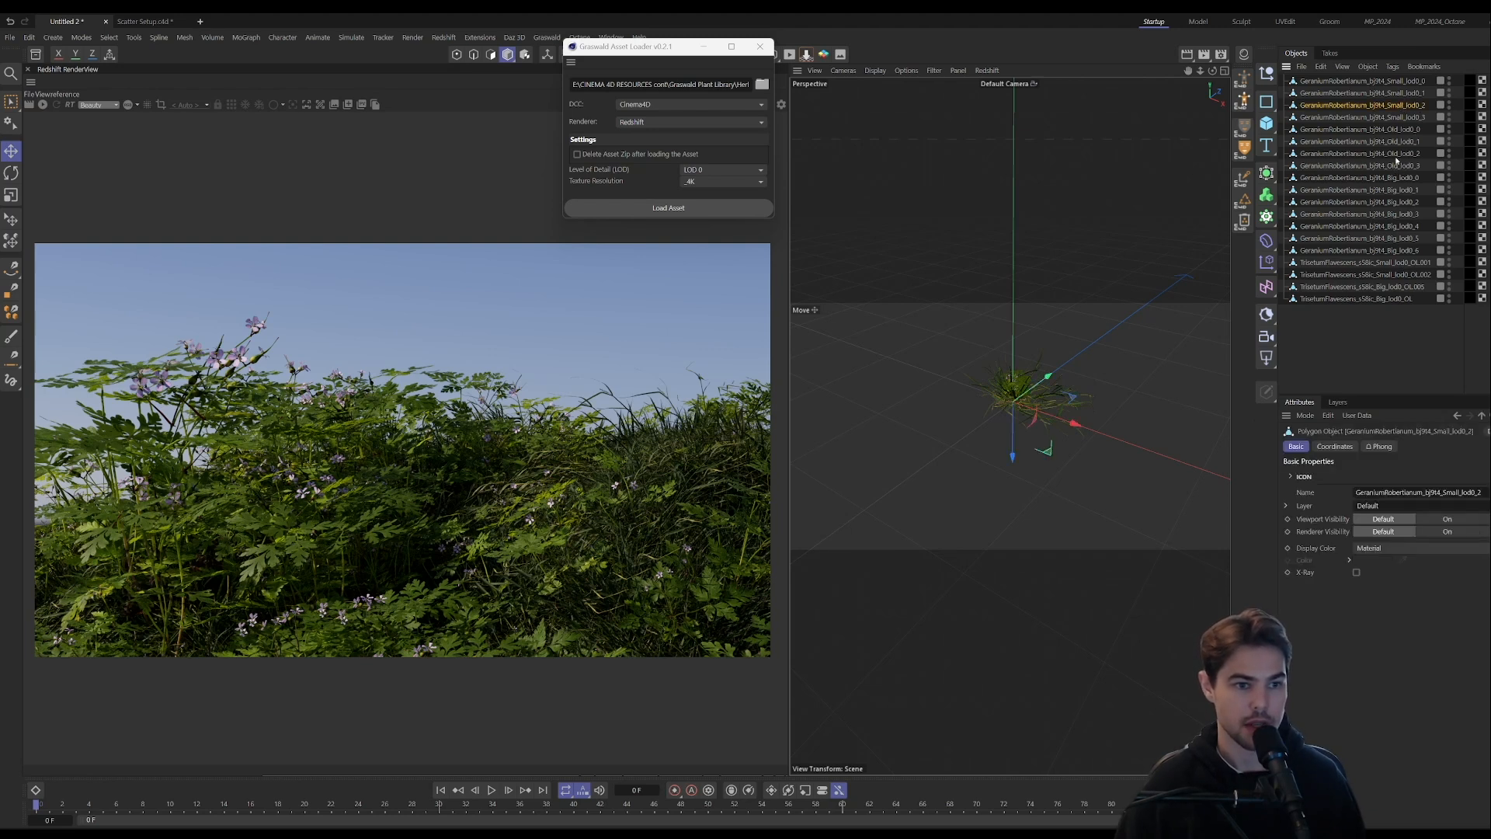
left_click(1395, 157, "shift")
key("Delete")
left_click(1394, 156)
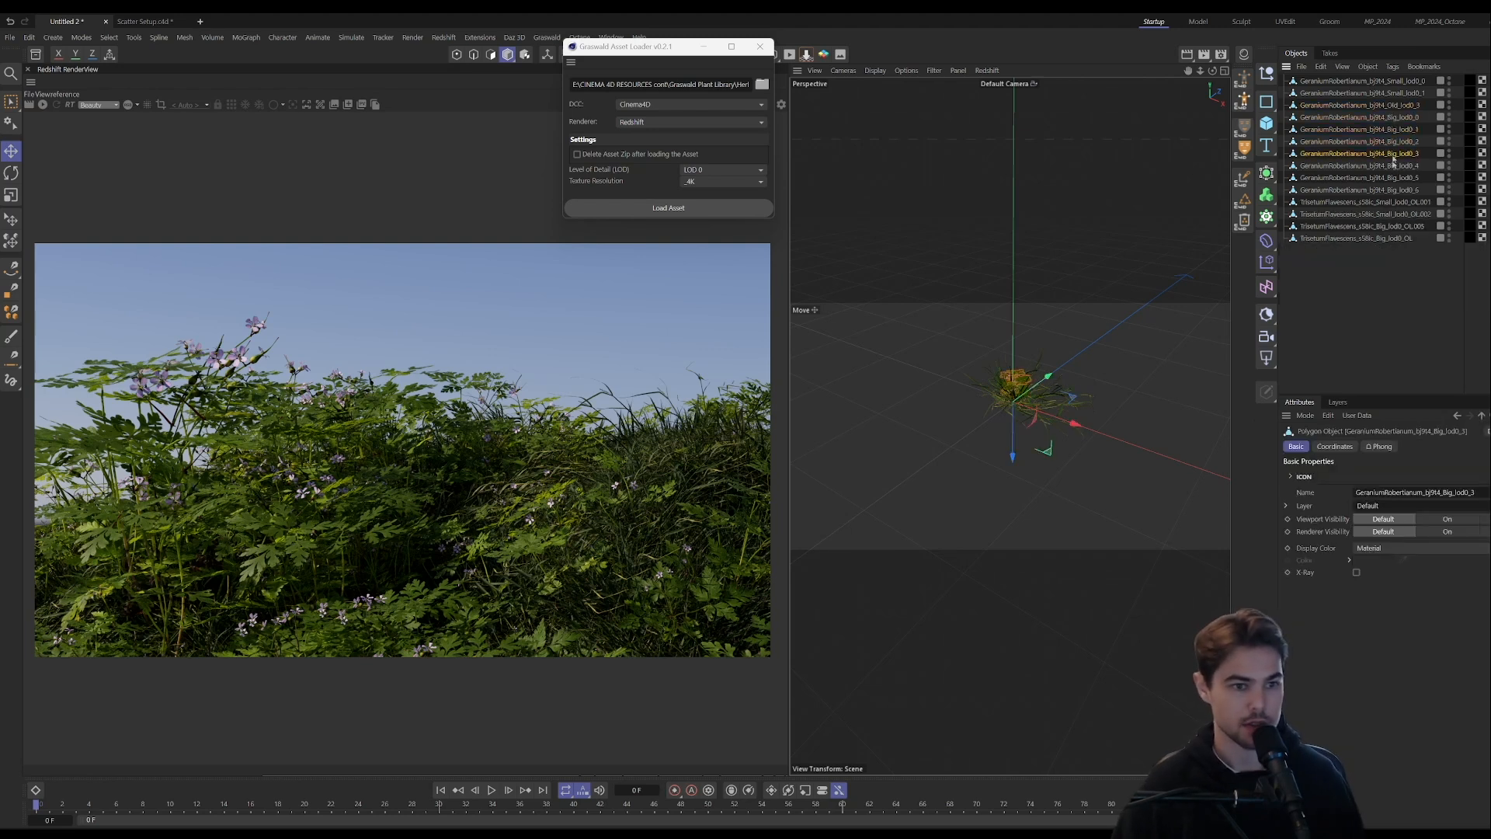
left_click(1395, 180, "shift")
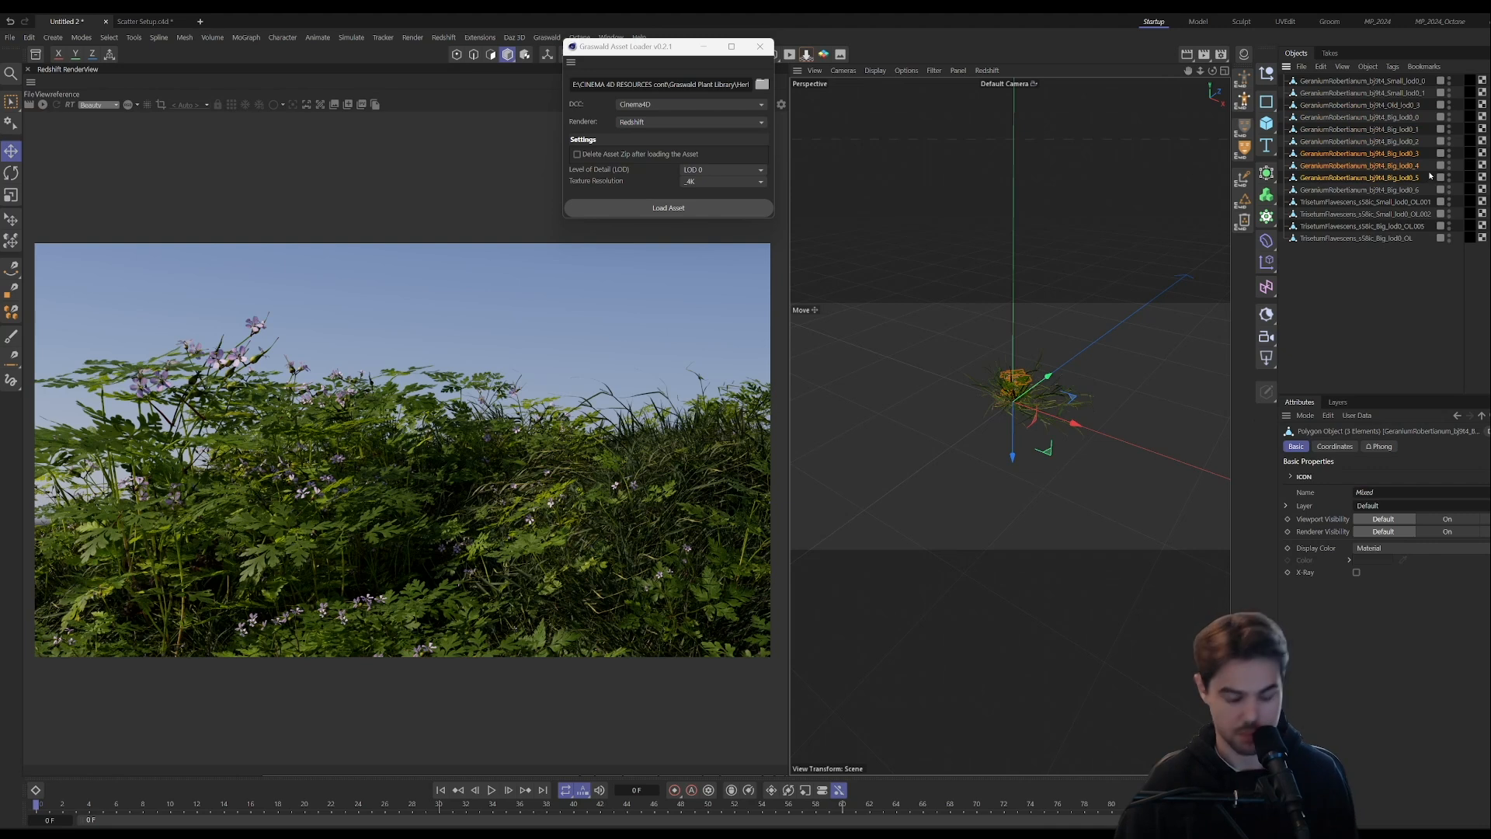
key("Delete")
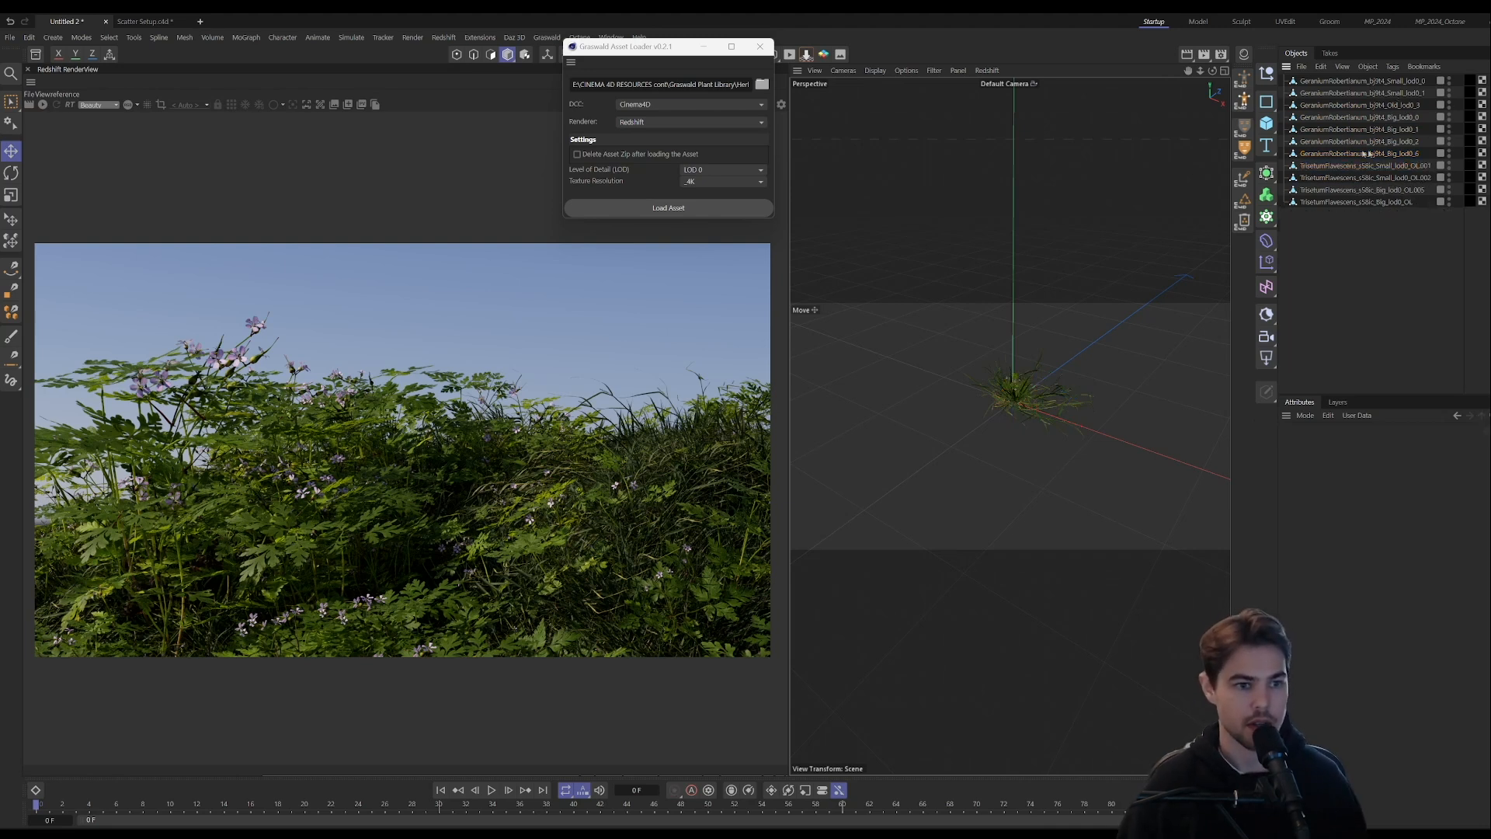
- Group the remaining Geranium plant objects, from Small lod0_0 through Big lod0_6, under one null
left_click(1351, 80)
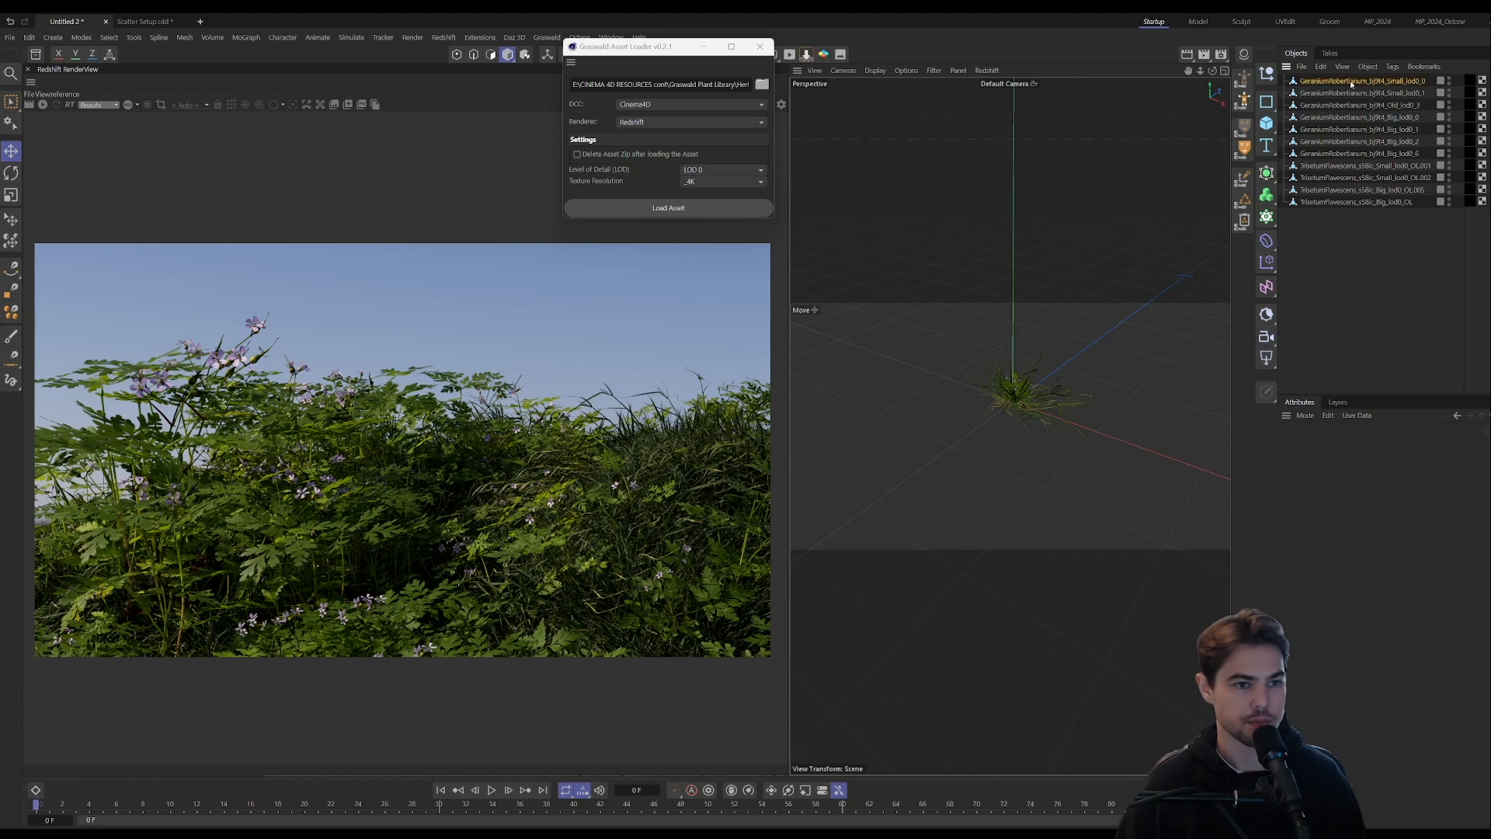
left_click(1333, 153, "shift")
key("alt+g")
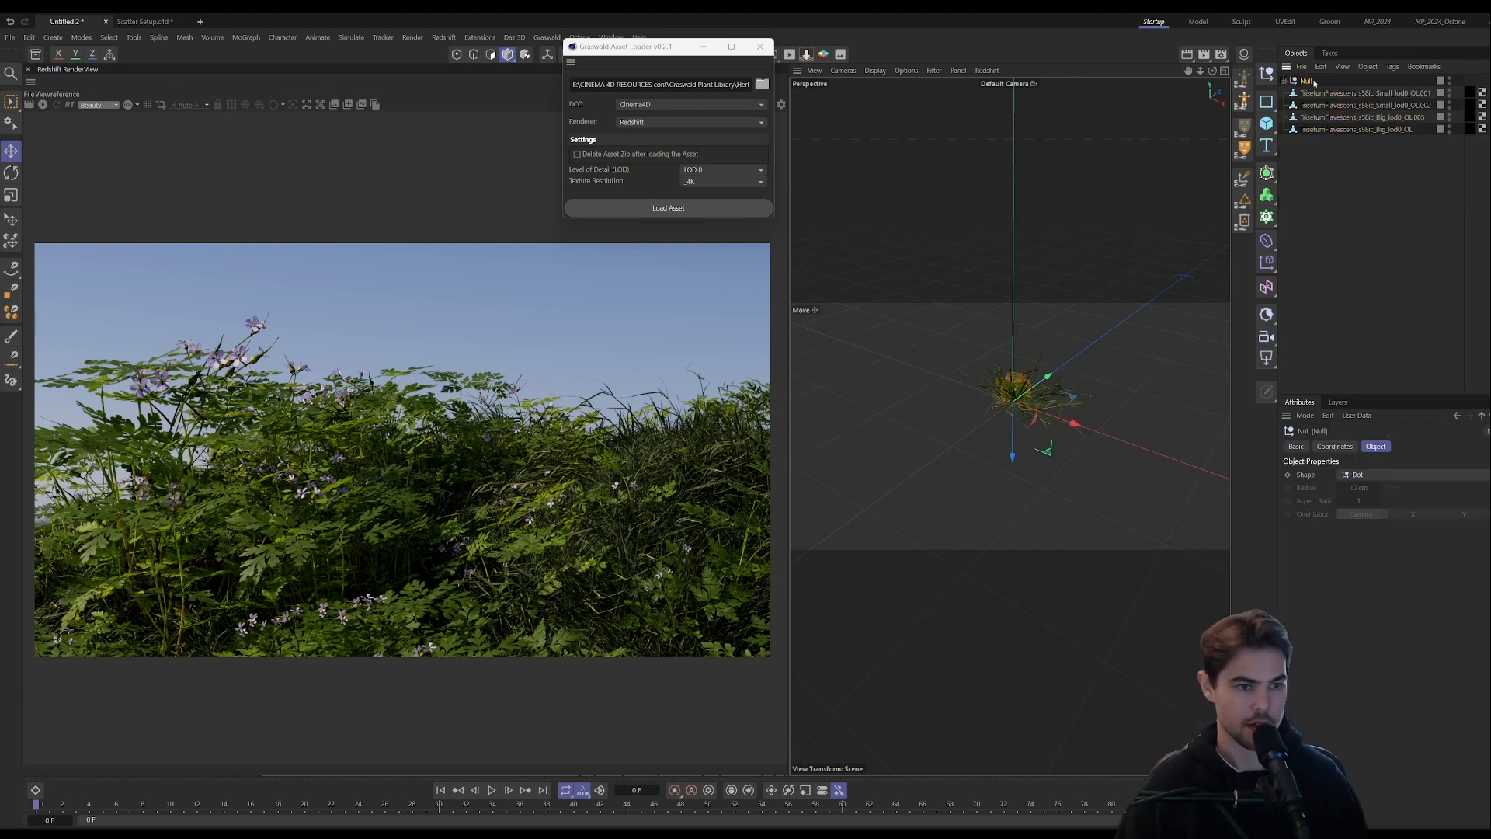
- Rename the null holding the Geranium plant variants as Herb
double_click(1311, 81)
type("Herb")
key("Return")
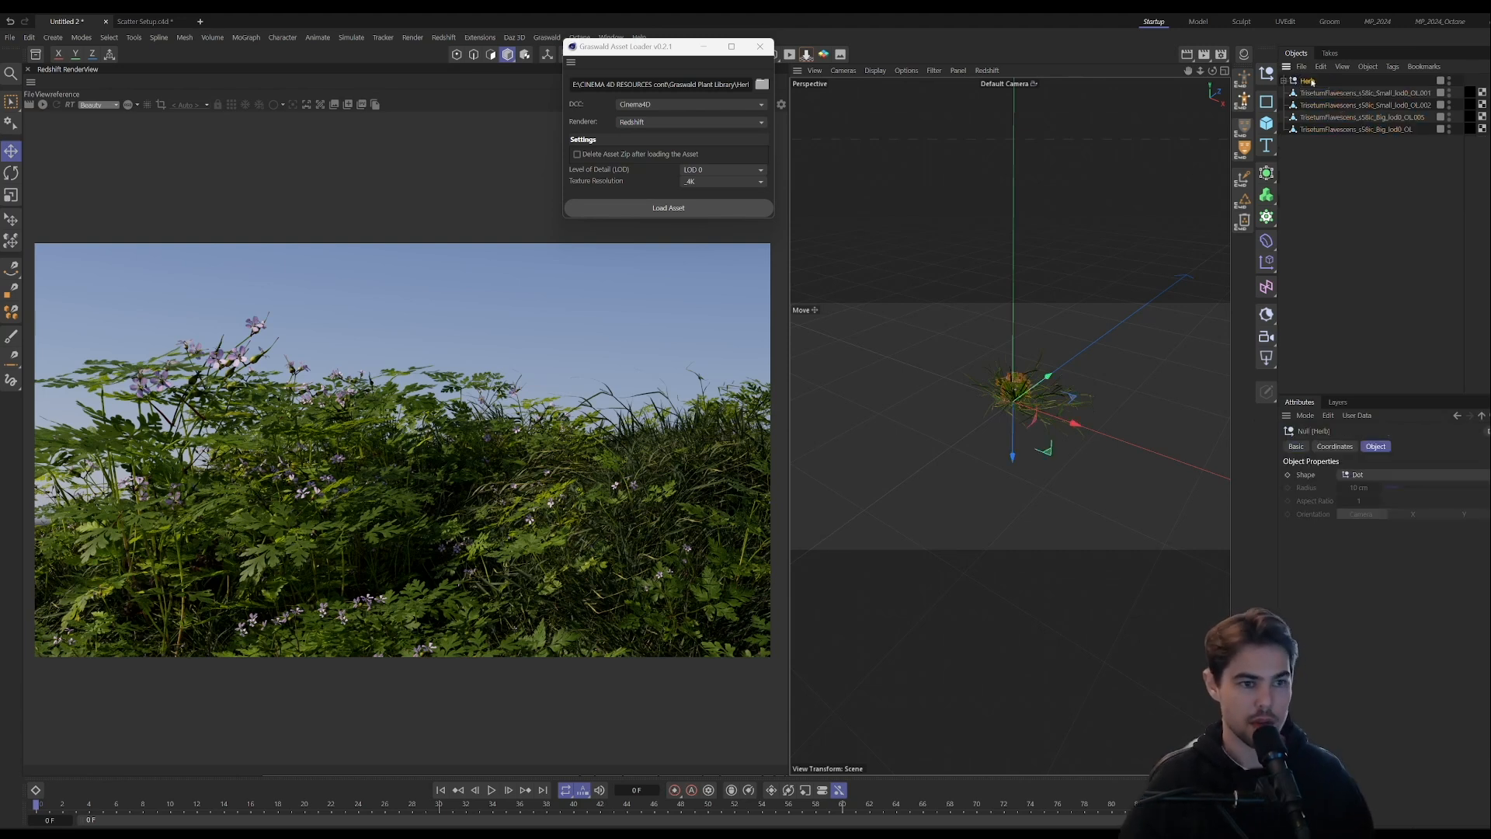
- Group the four Trisetum grass objects under a null and name it Grass
left_click(1333, 92)
left_click(1332, 130, "shift")
key("alt+g")
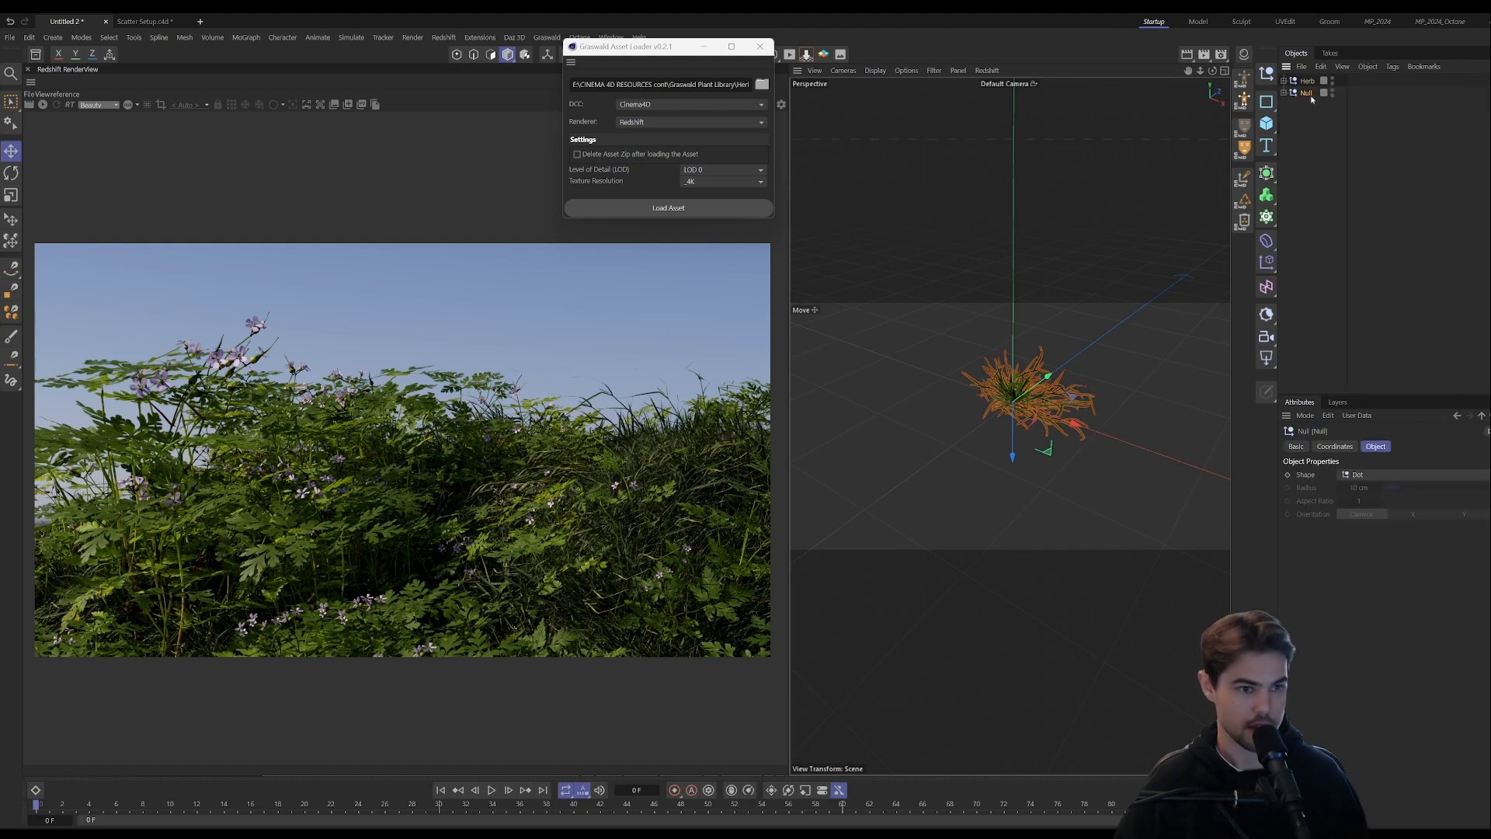
double_click(1311, 92)
type("Grass")
key("Return")
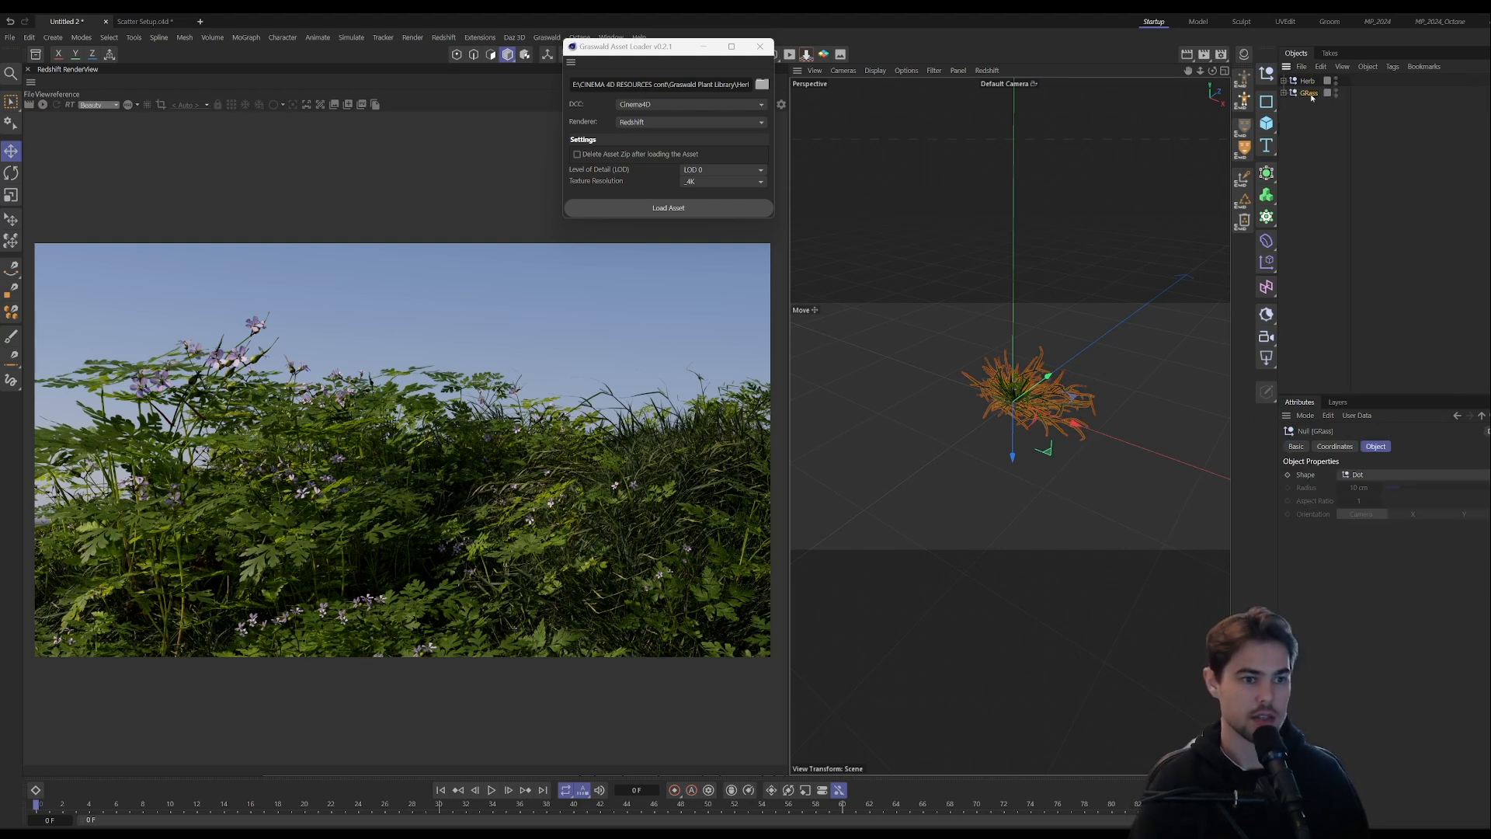
key("BackSpace")
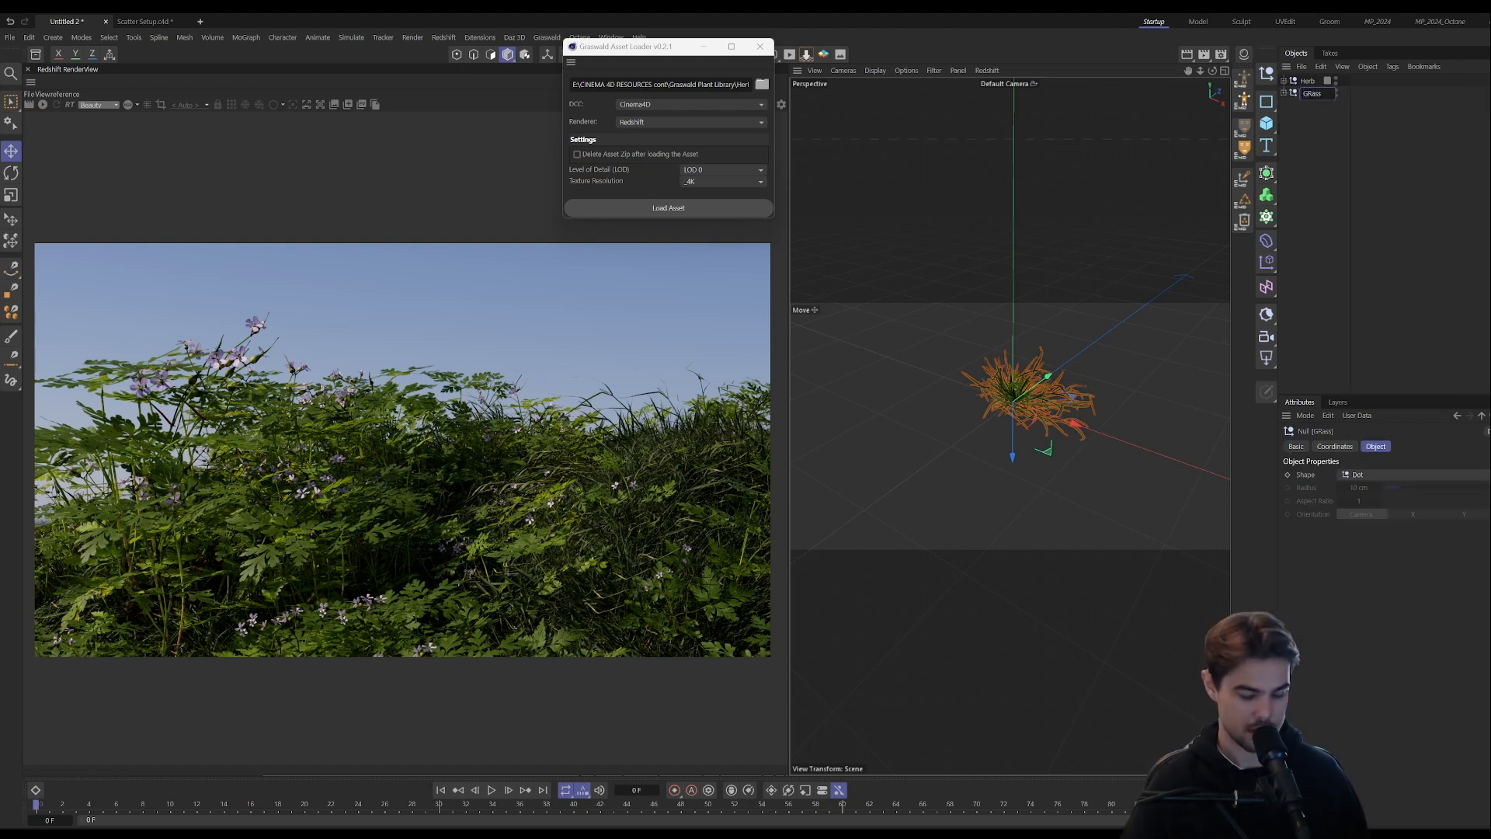
type("r")
key("Return")
- Close the Graswald Asset Loader and add a Landscape object to the scene
left_click(1315, 133)
left_click(1306, 81)
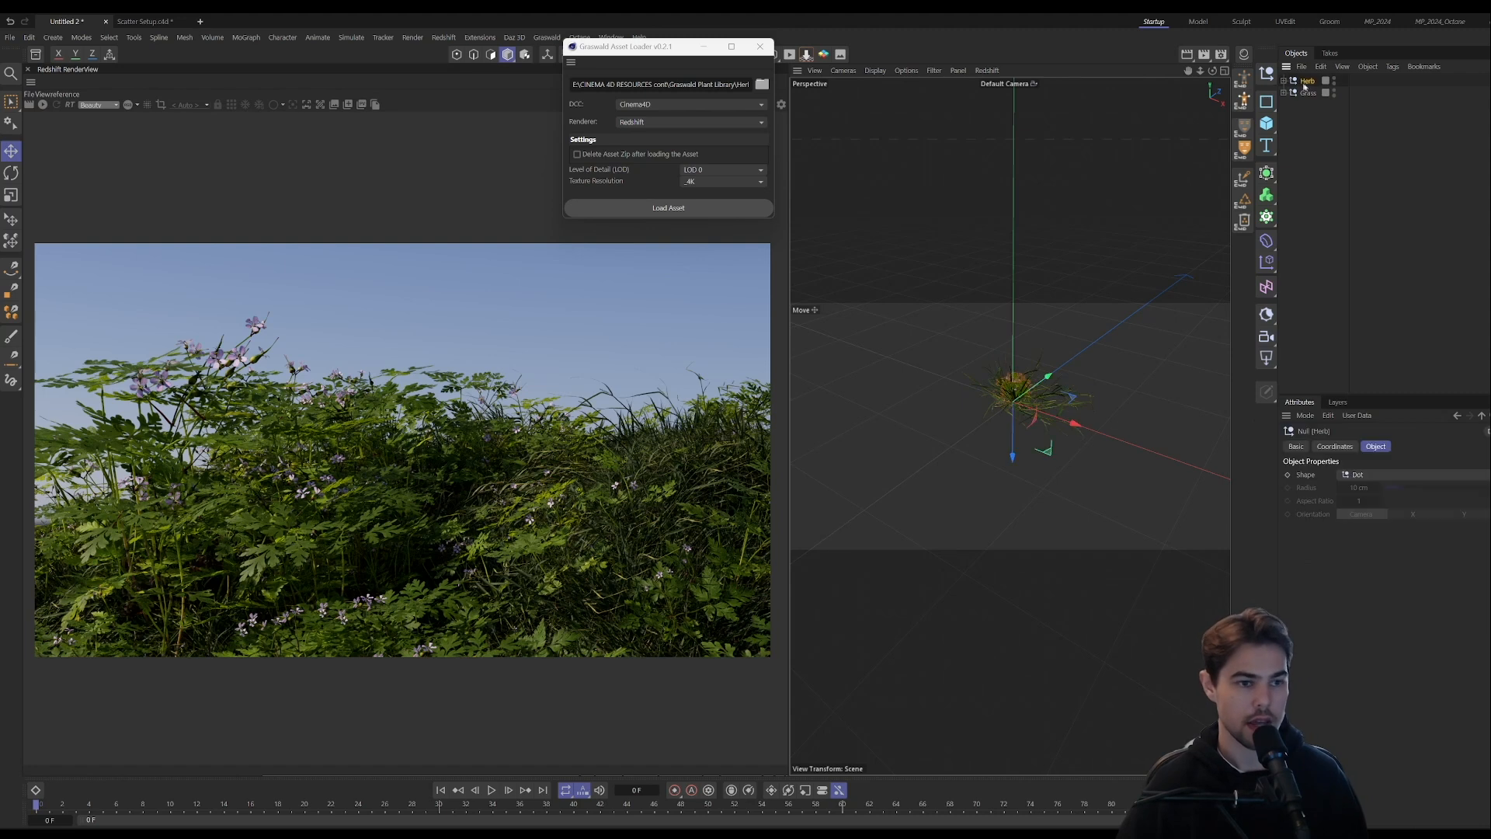
left_click(1284, 81)
left_click(759, 46)
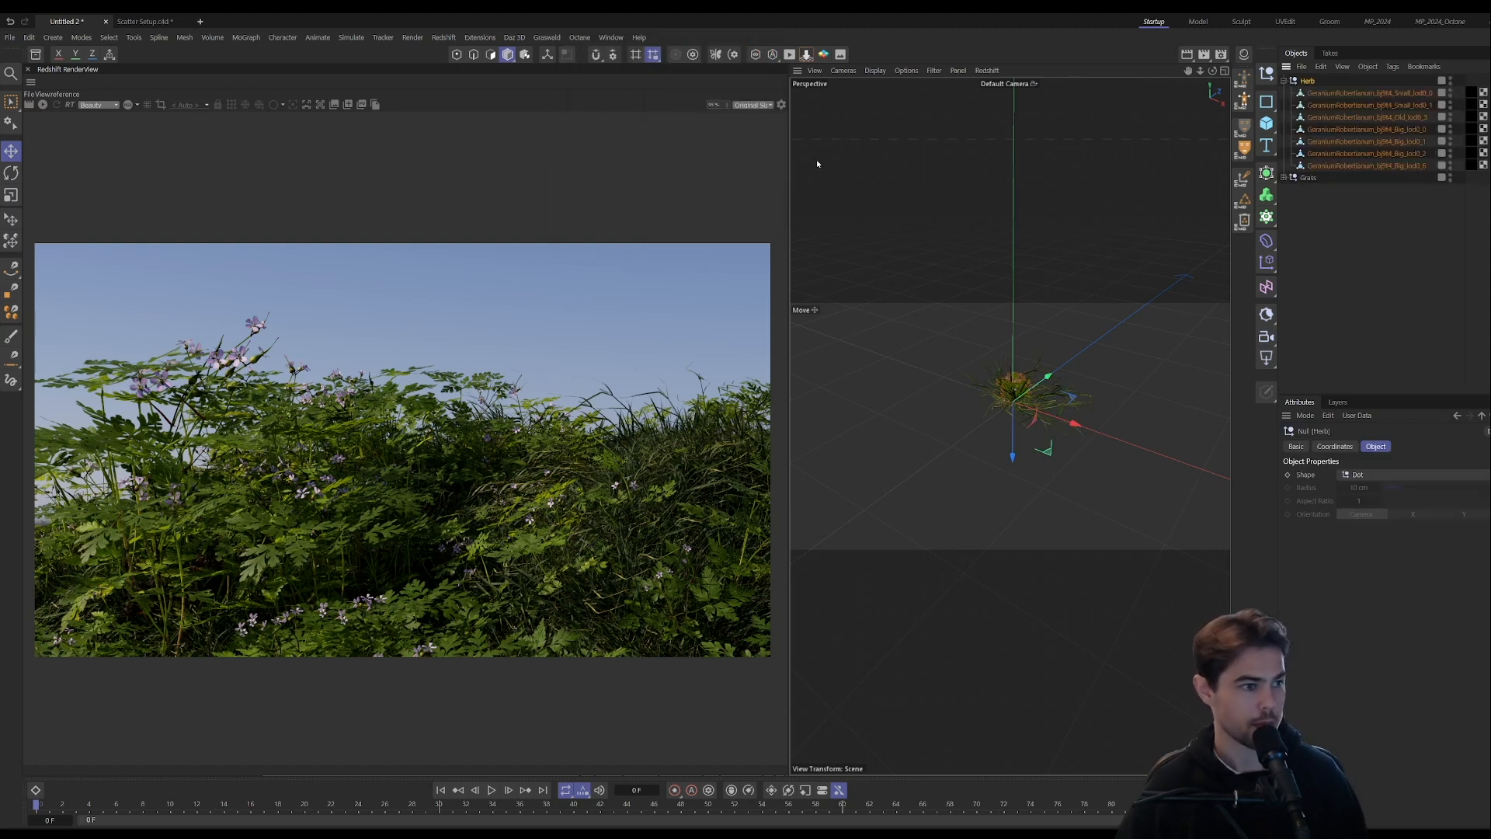
left_click(1267, 124)
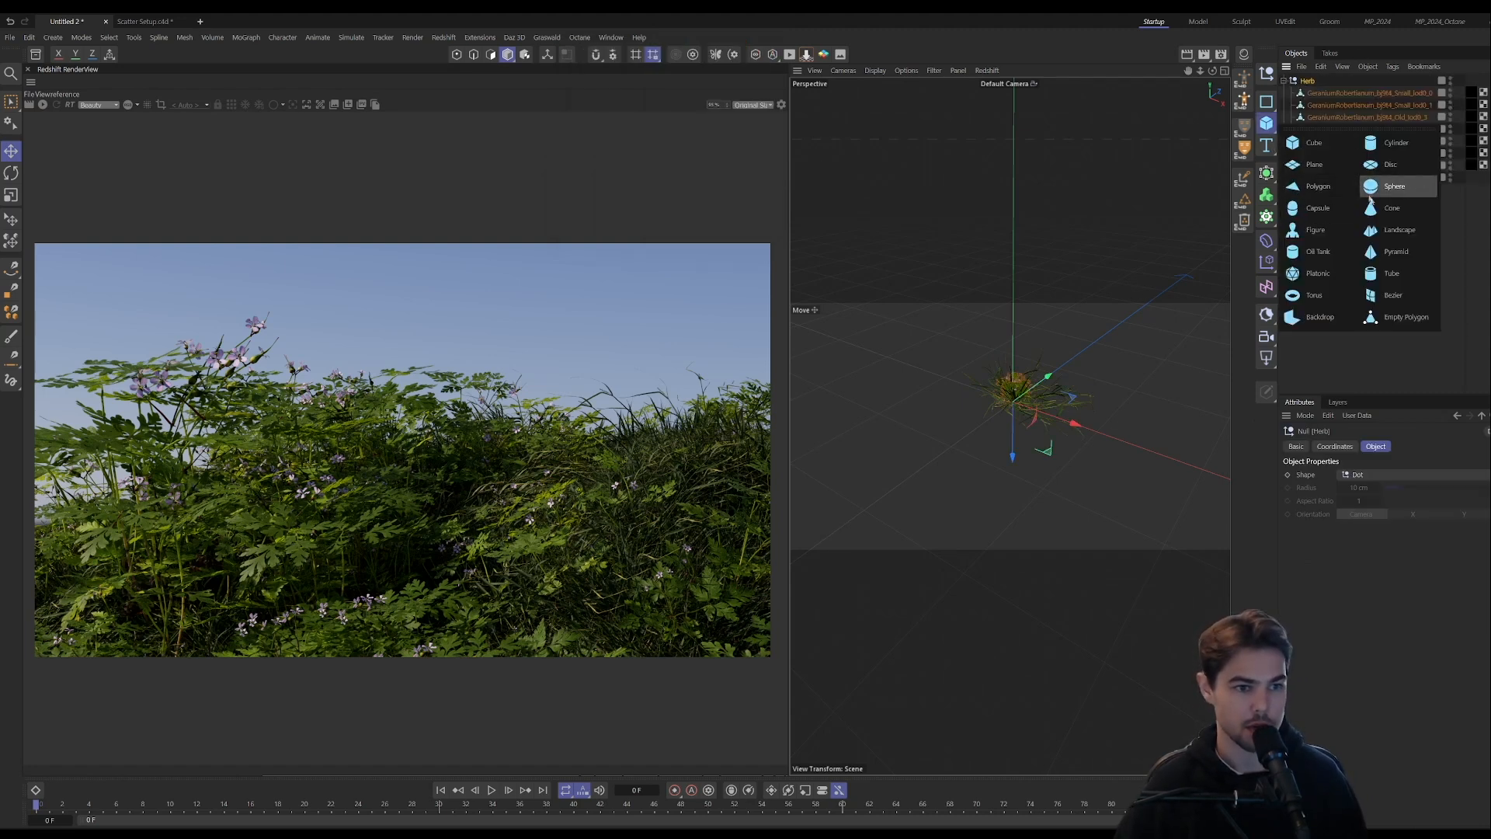
left_click(1401, 230)
key("h")
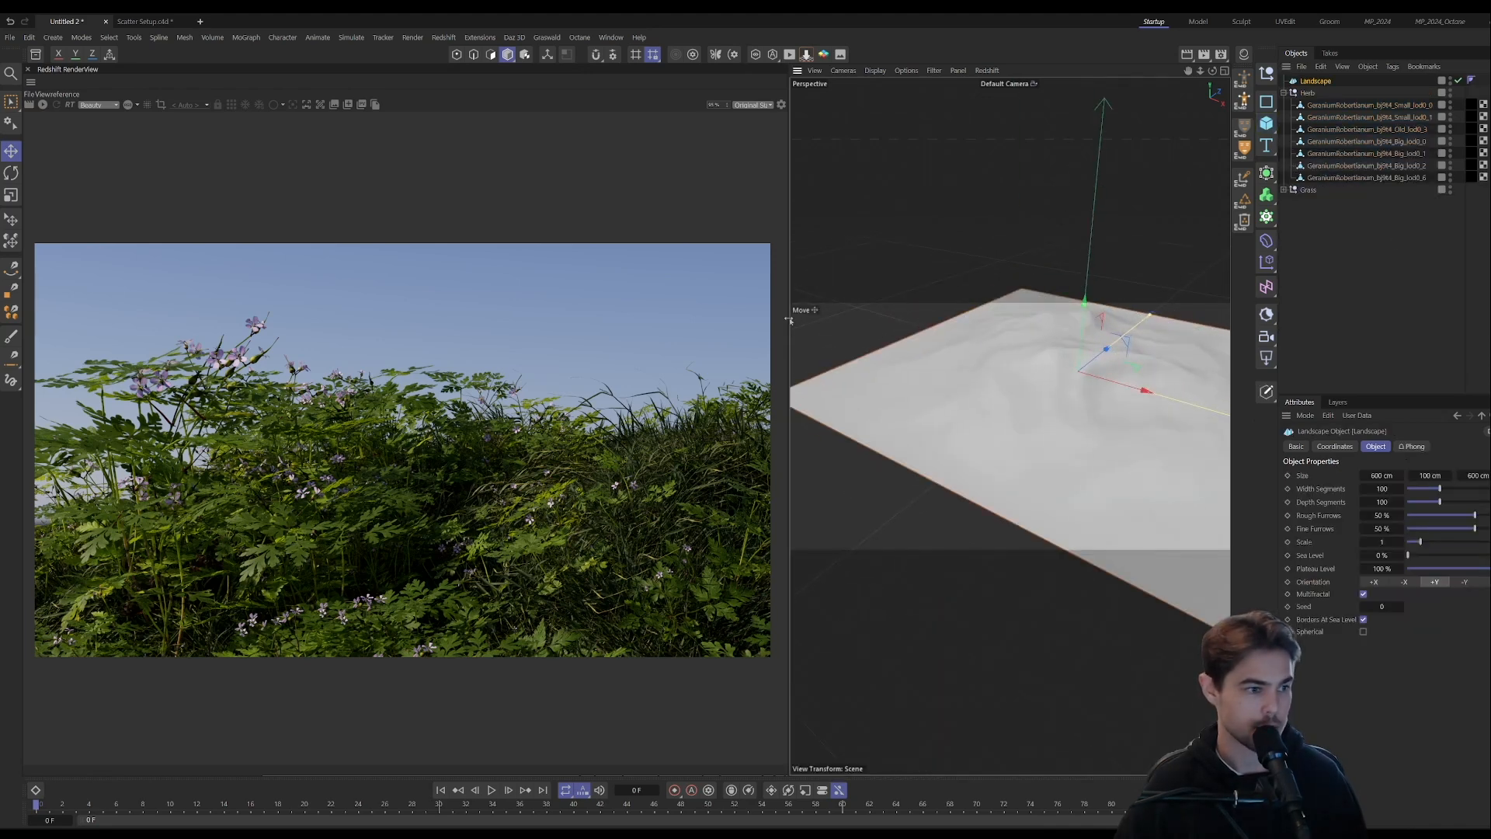
left_click_drag(789, 319, 300, 319)
scroll(766, 426, "down", 3)
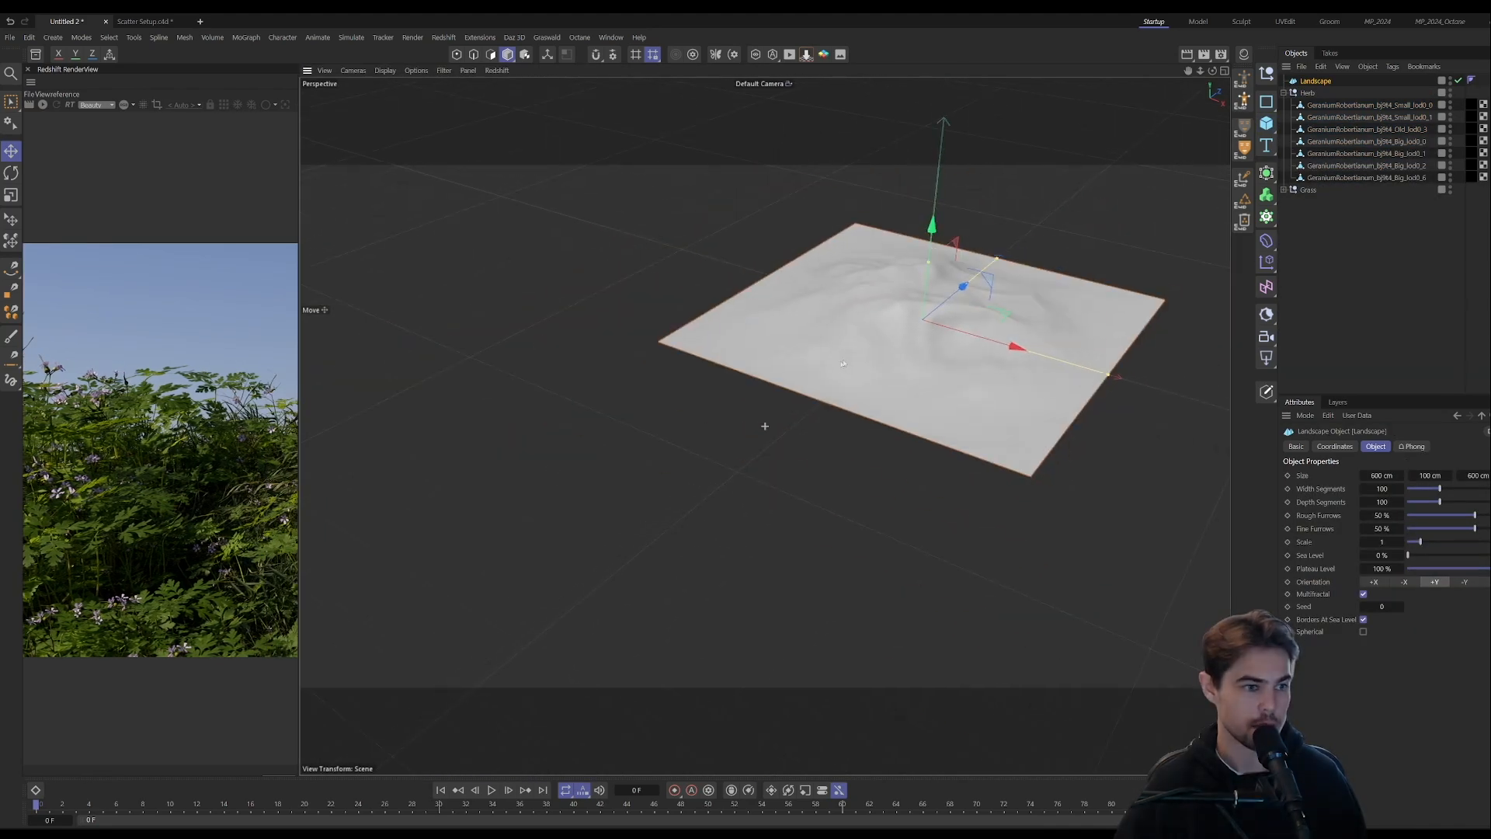
left_click_drag(765, 426, 691, 416, "alt")
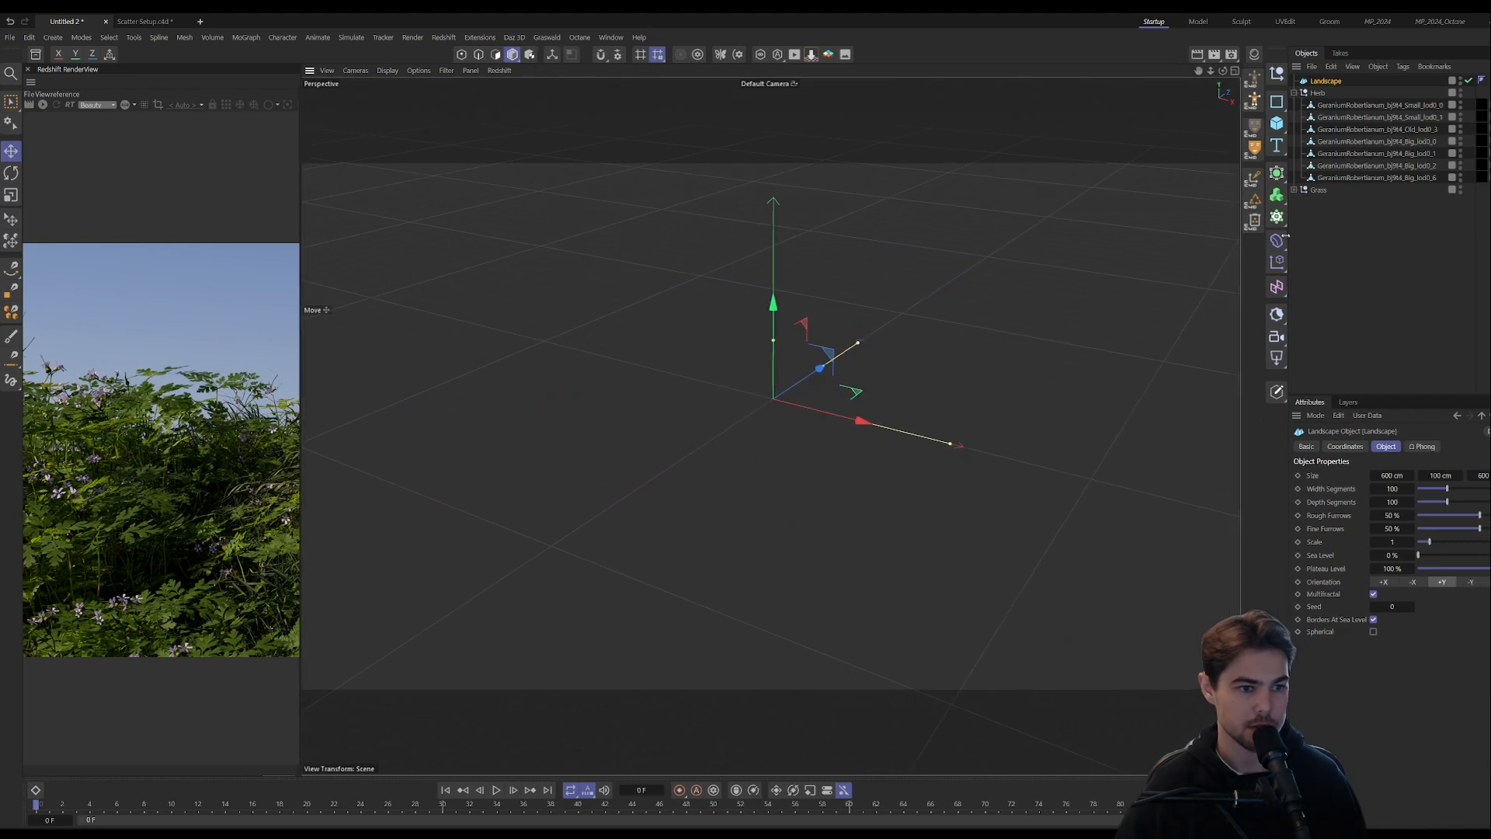
- Add an RS Matrix object that distributes over the Landscape surface with a count of 20000
left_click_drag(1286, 235, 1283, 233)
left_click(1275, 217)
left_click(1354, 303)
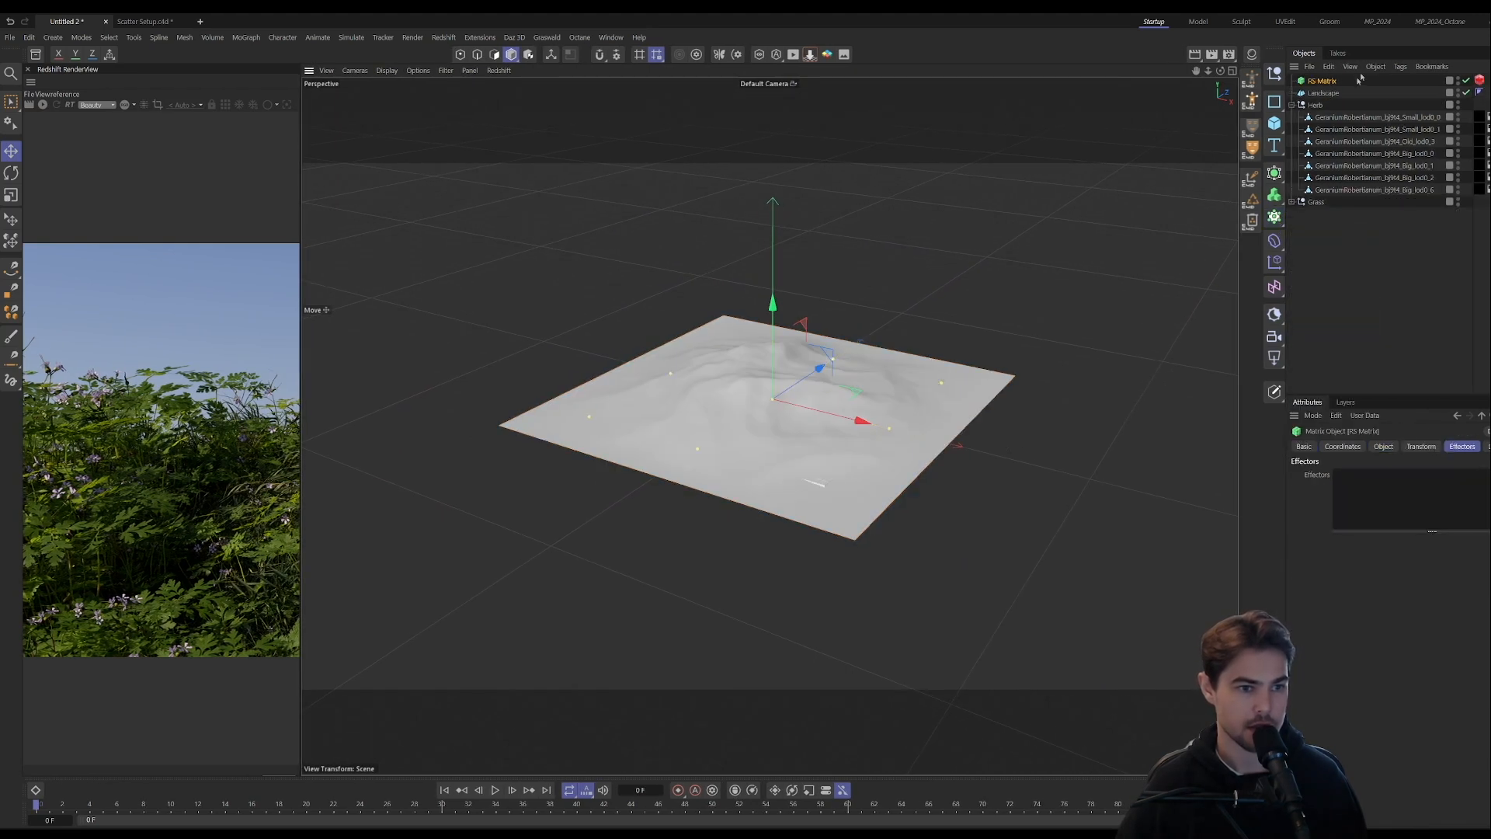
left_click(1384, 448)
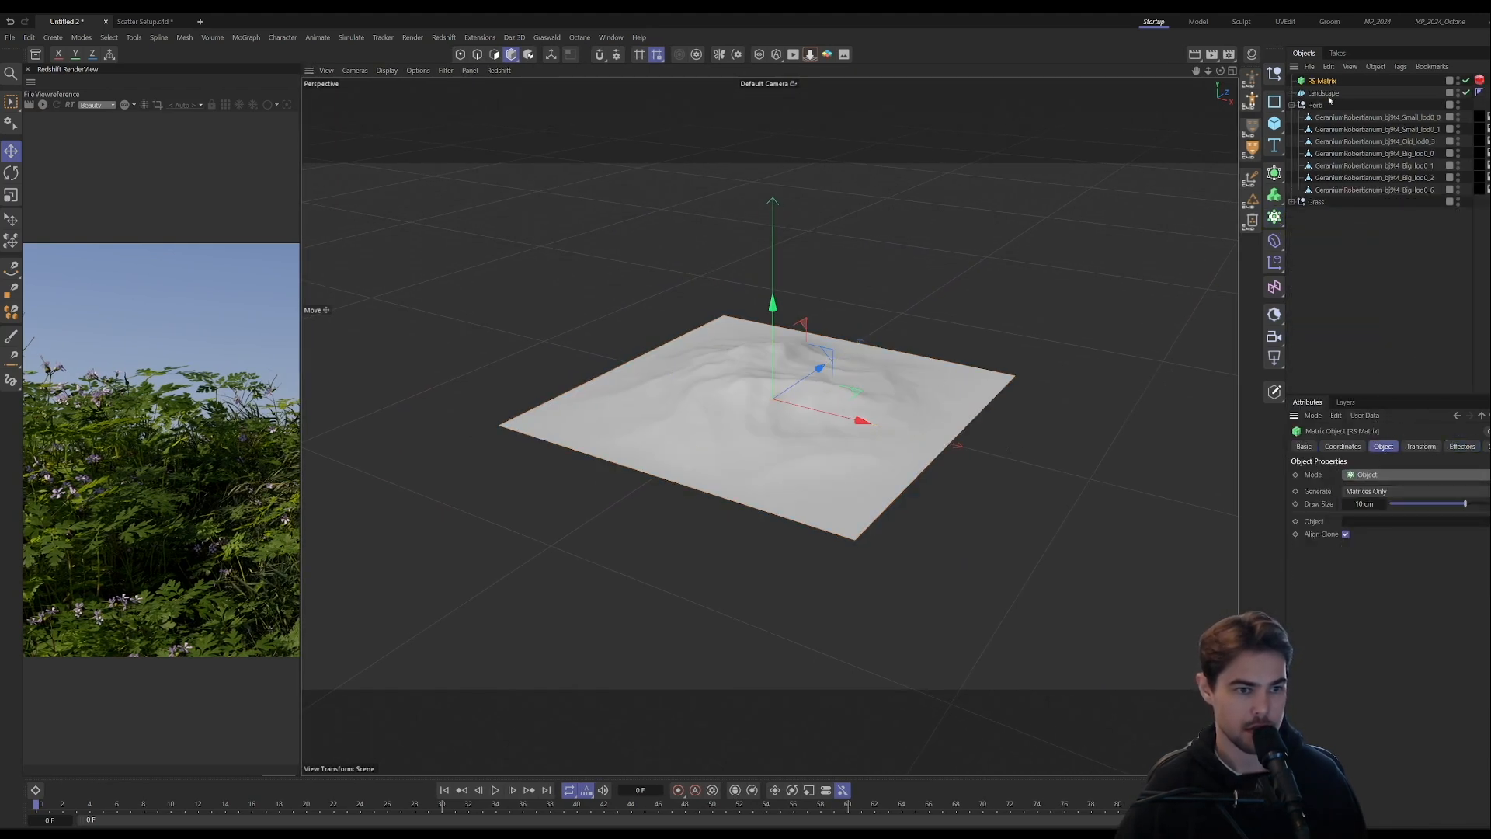
left_click_drag(1329, 100, 1378, 523)
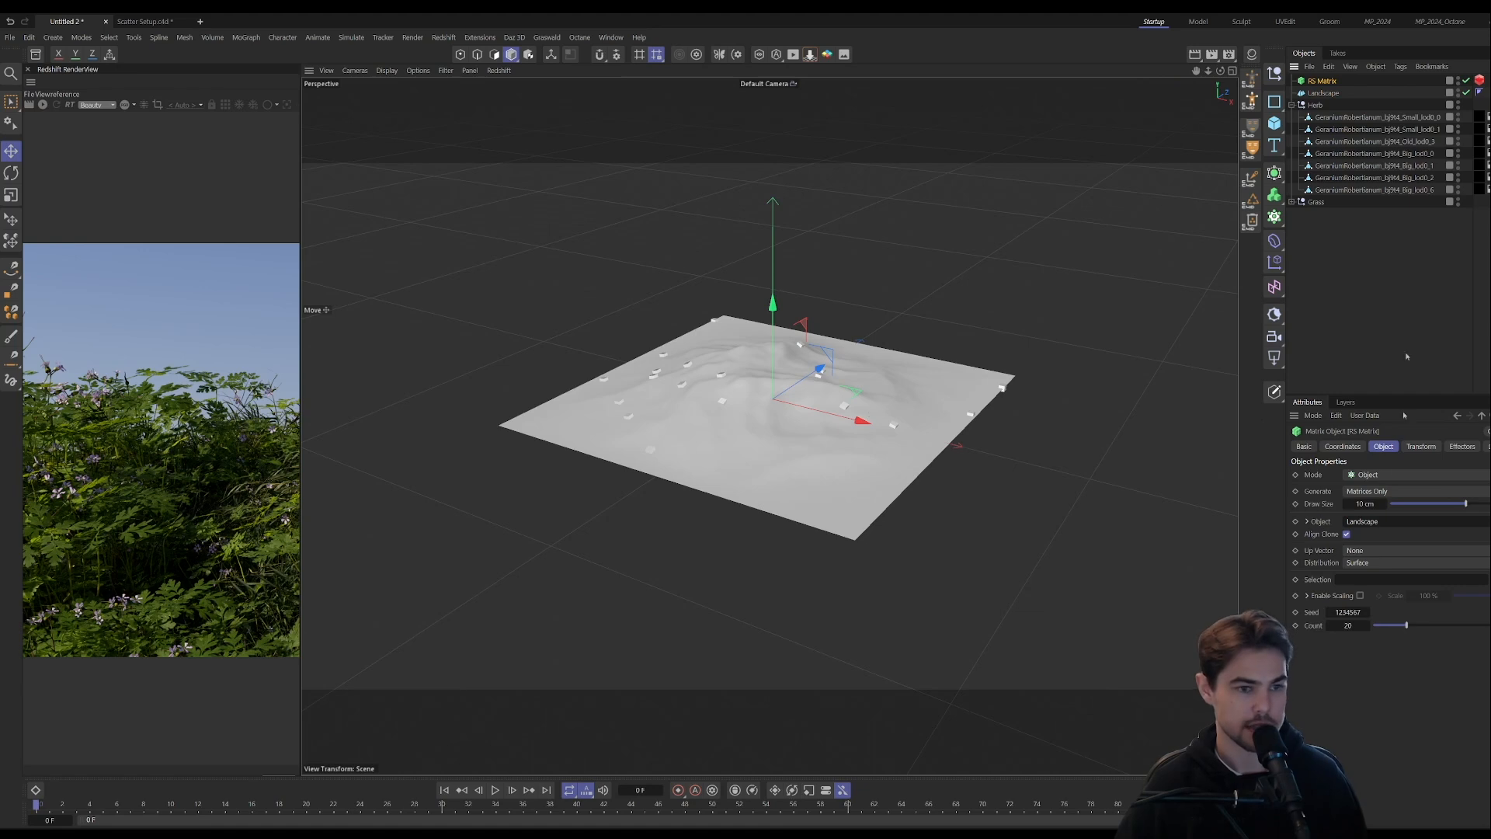
double_click(1348, 625)
type("2000")
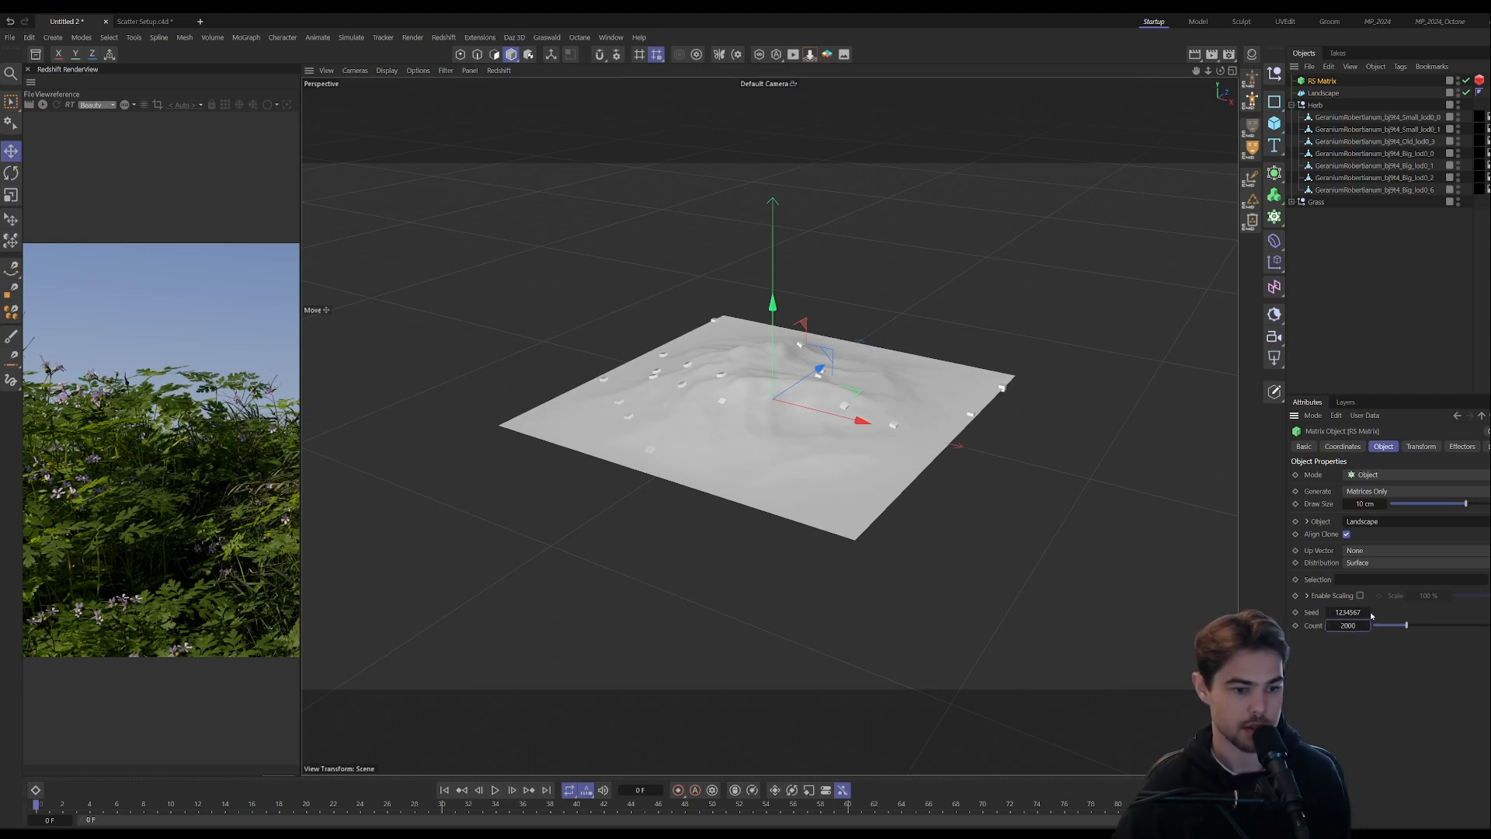
type("0")
key("Return")
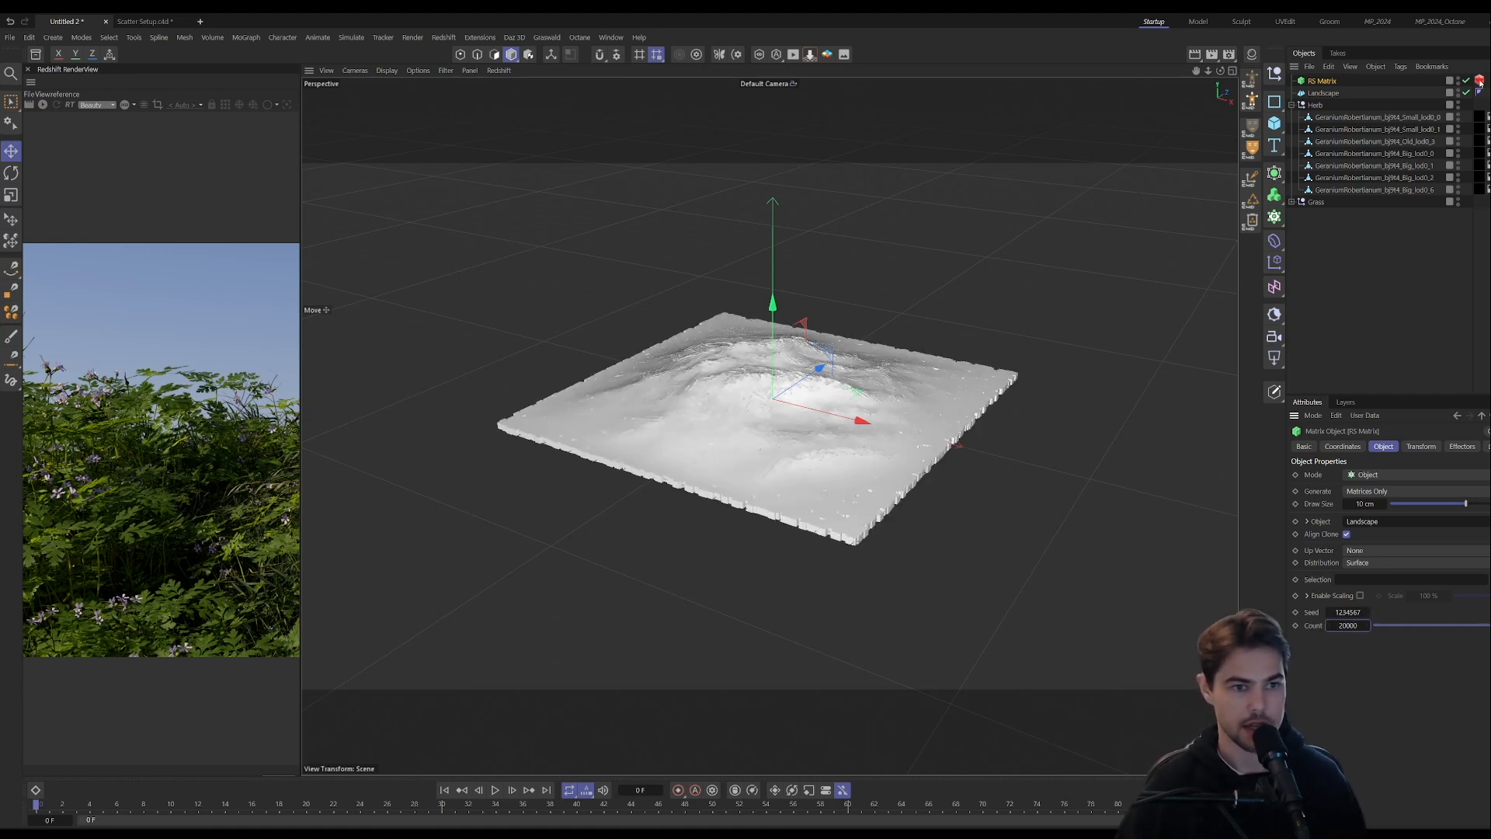
- Set the particle mode in the matrix's Redshift Object tag to Custom Objects and rename the matrix as Grass
left_click(1480, 81)
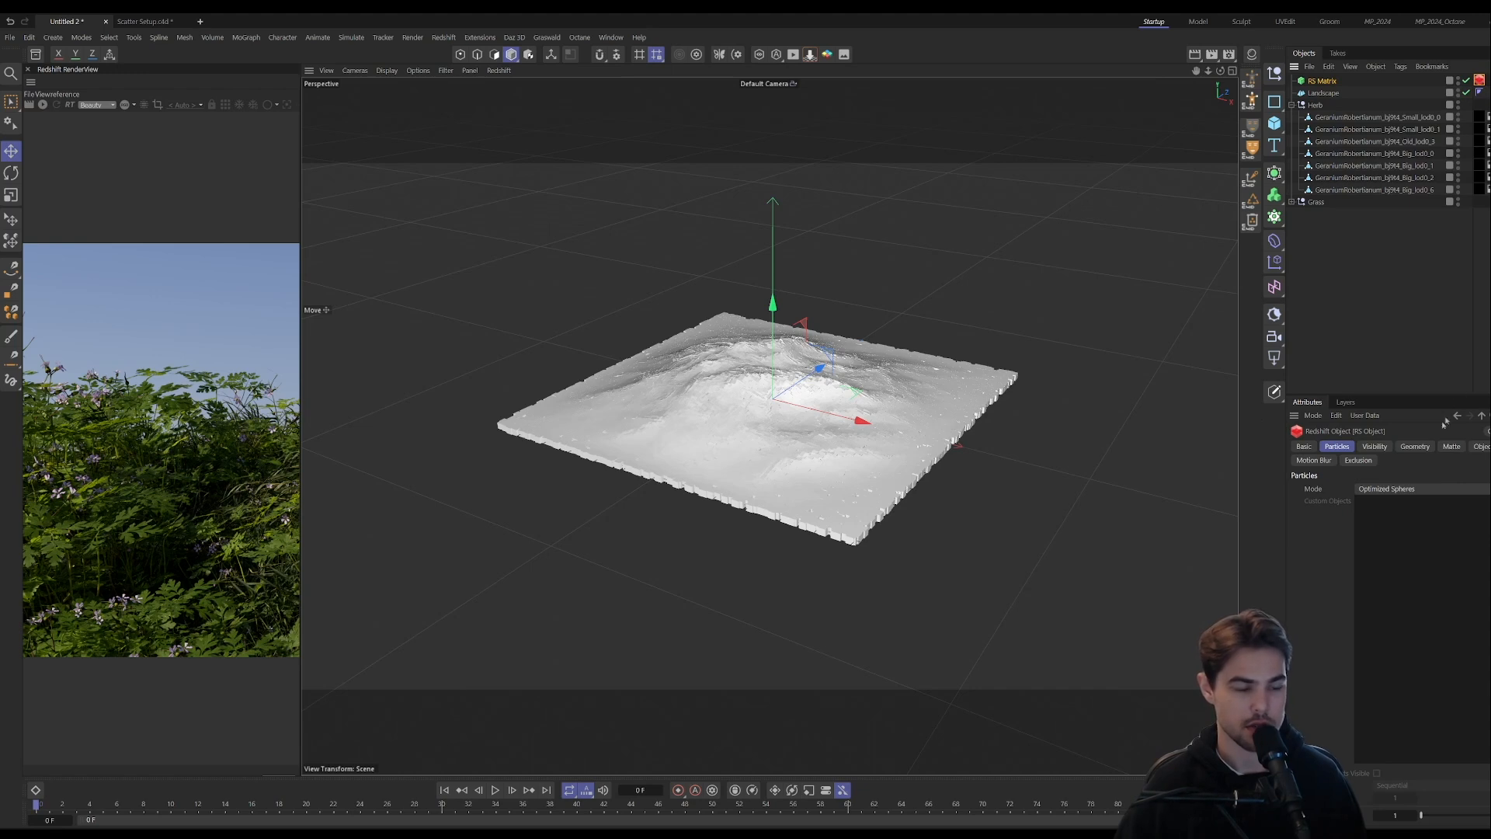
left_click(1398, 489)
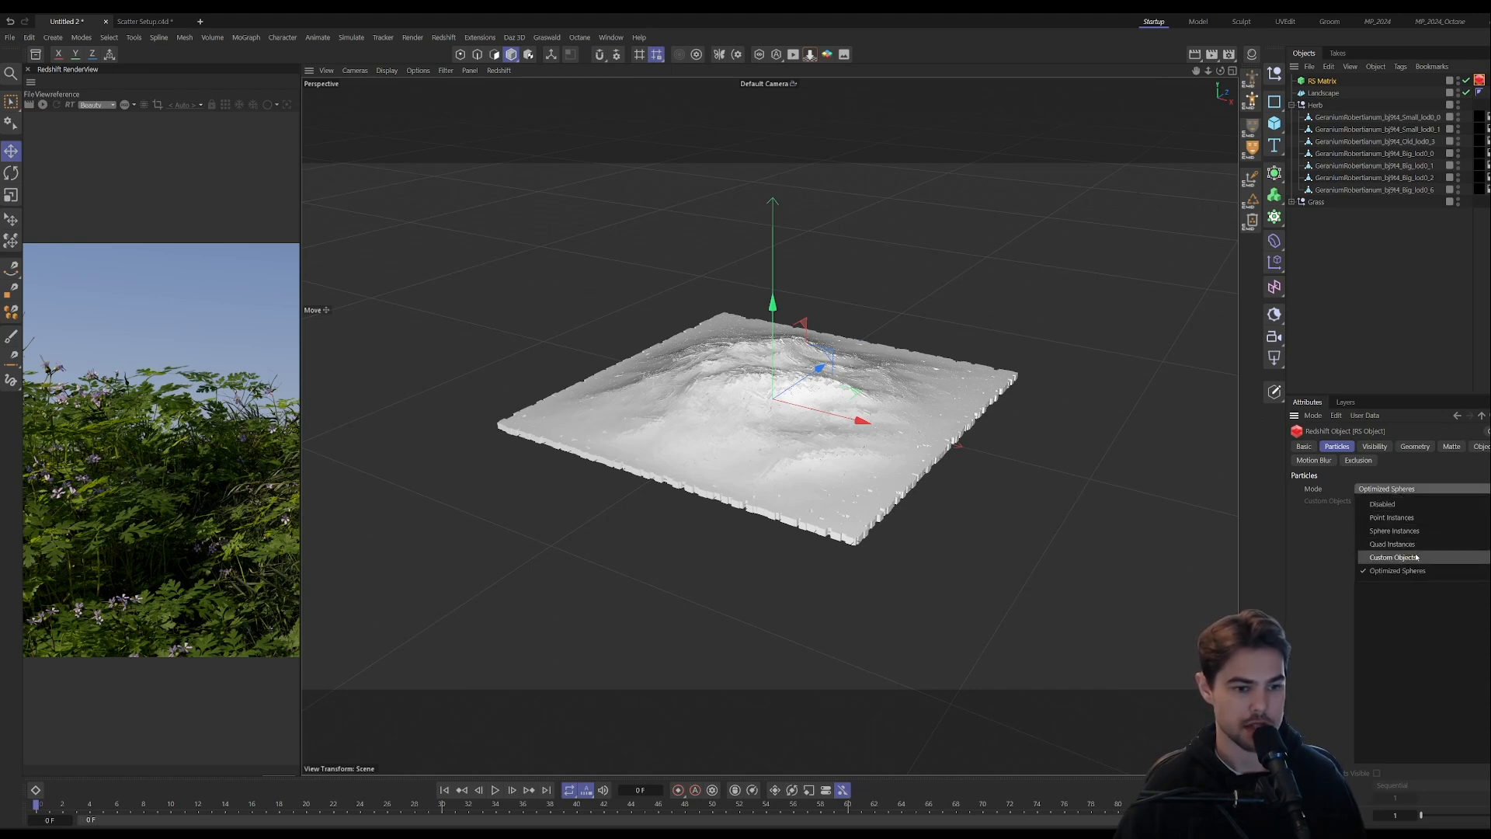
left_click(1391, 557)
double_click(1323, 81)
type("Grass")
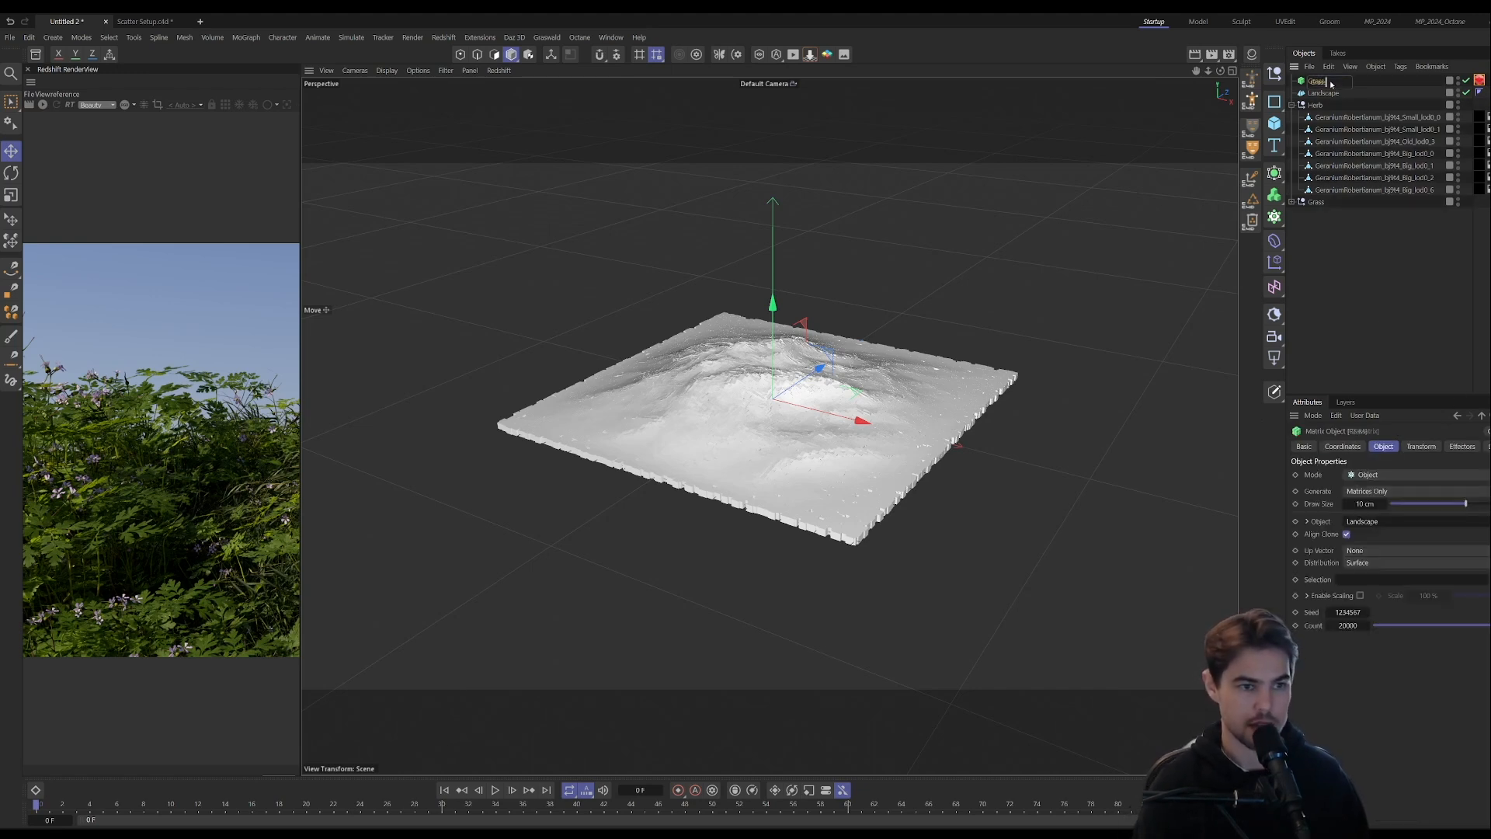
key("Return")
- Assign the four Trisetum variants as custom objects in the Grass matrix's Redshift tag, distributed in Random mode
left_click(1293, 202)
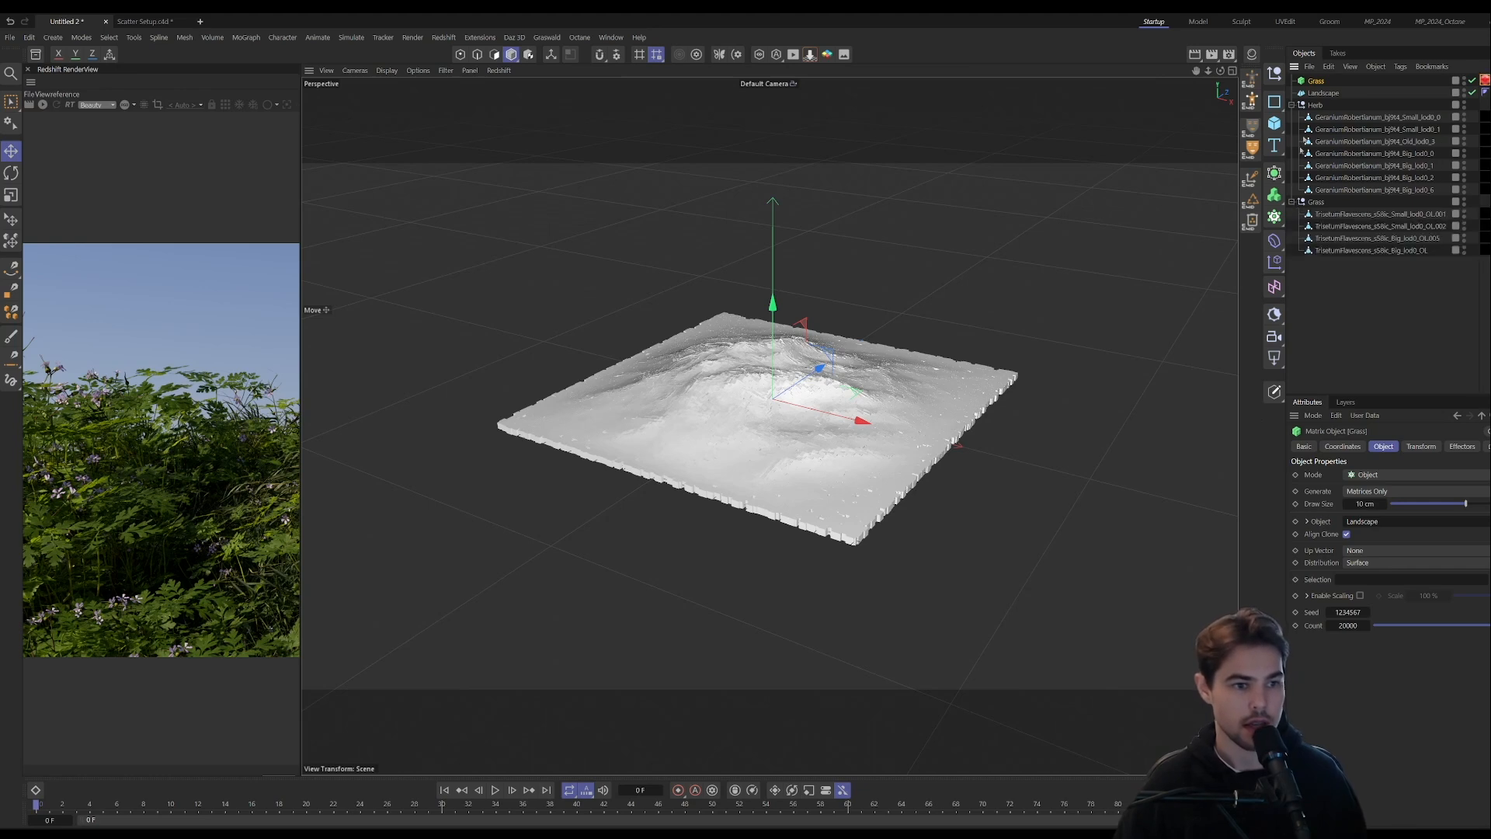
left_click(1292, 105)
left_click(1485, 81)
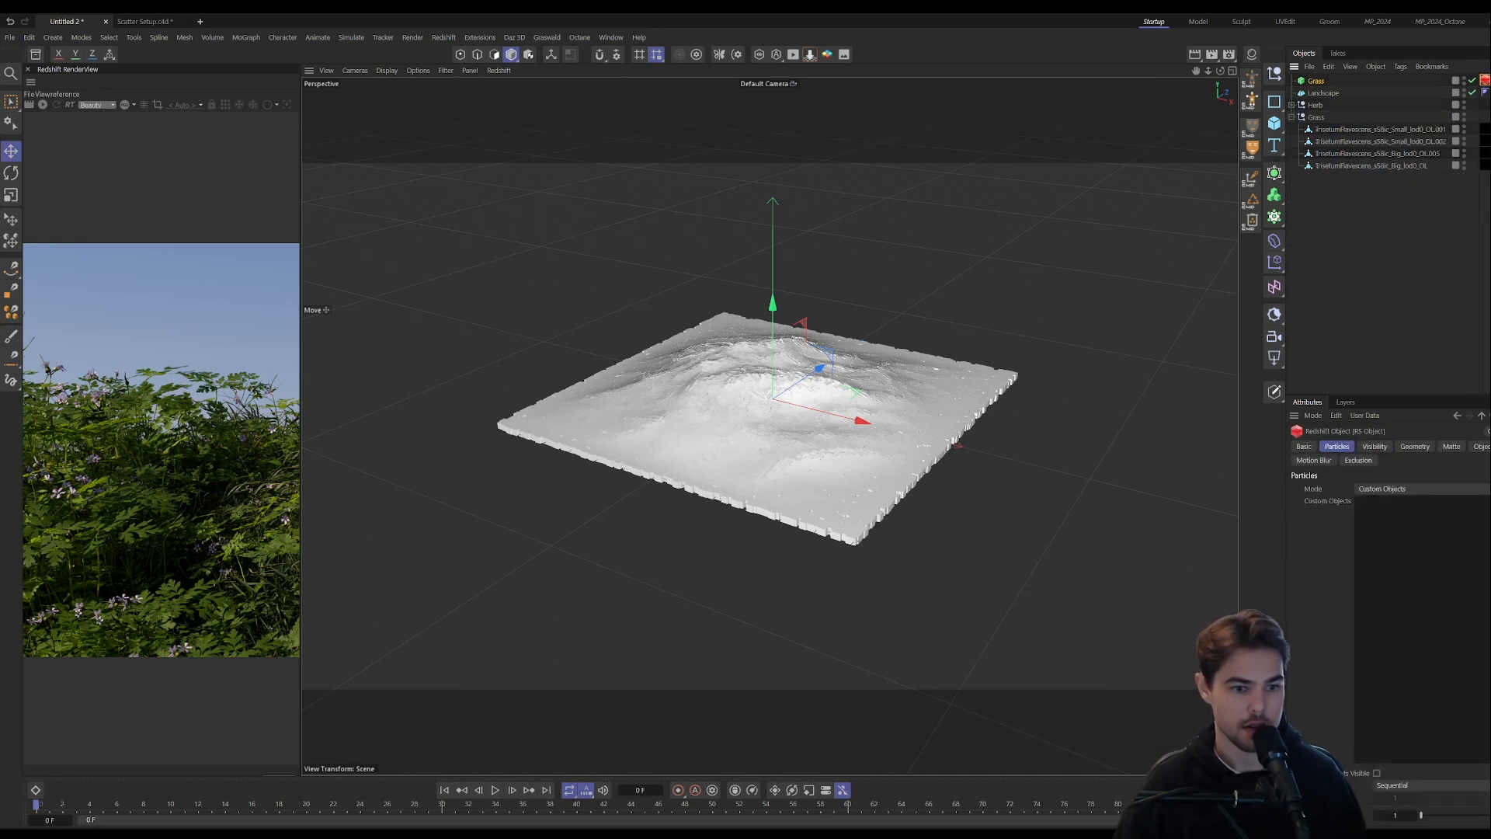
left_click_drag(1362, 131, 1398, 544)
left_click_drag(1363, 153, 1398, 545)
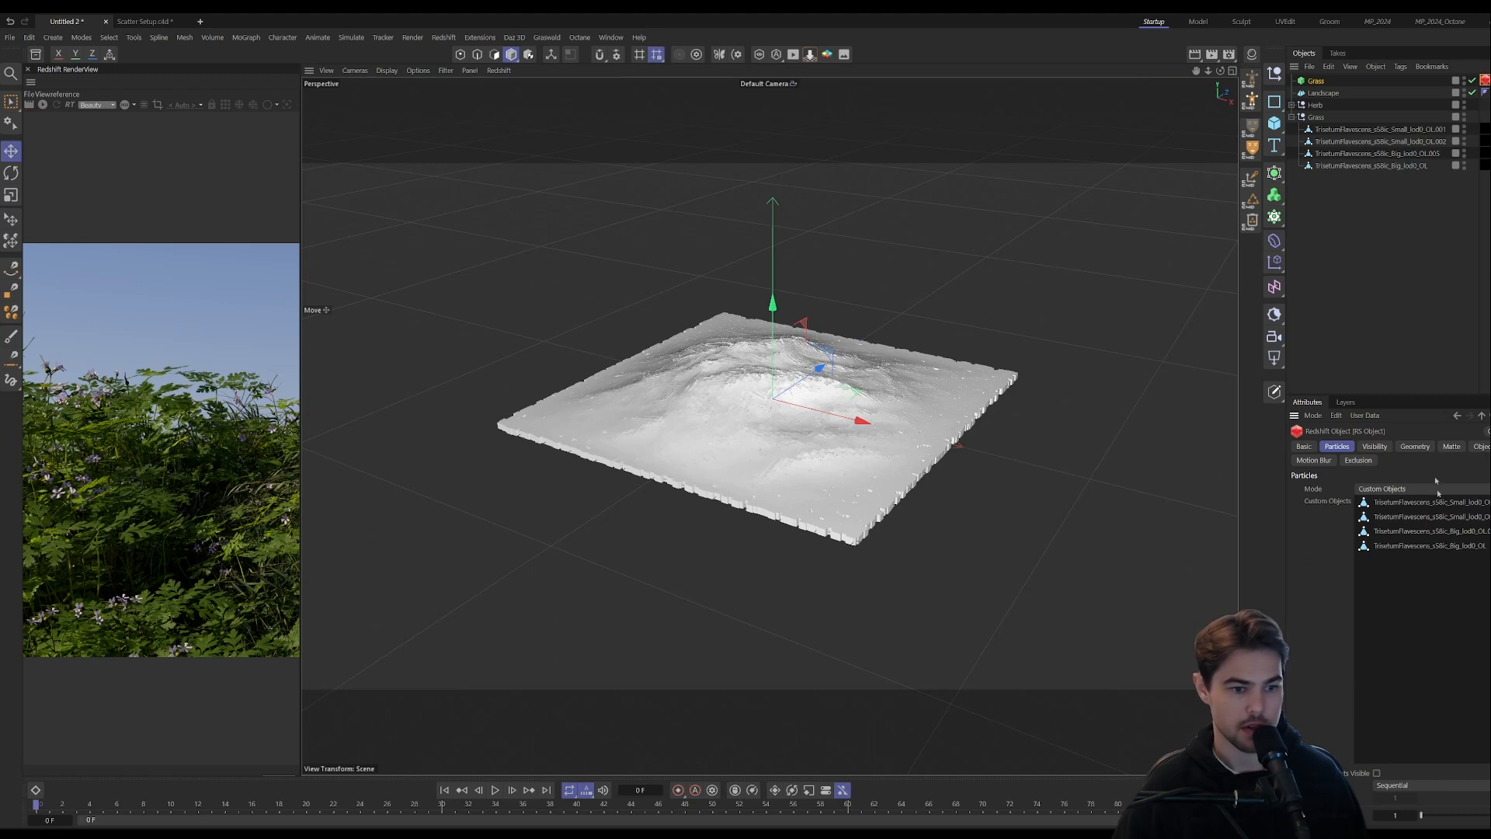
left_click(1397, 787)
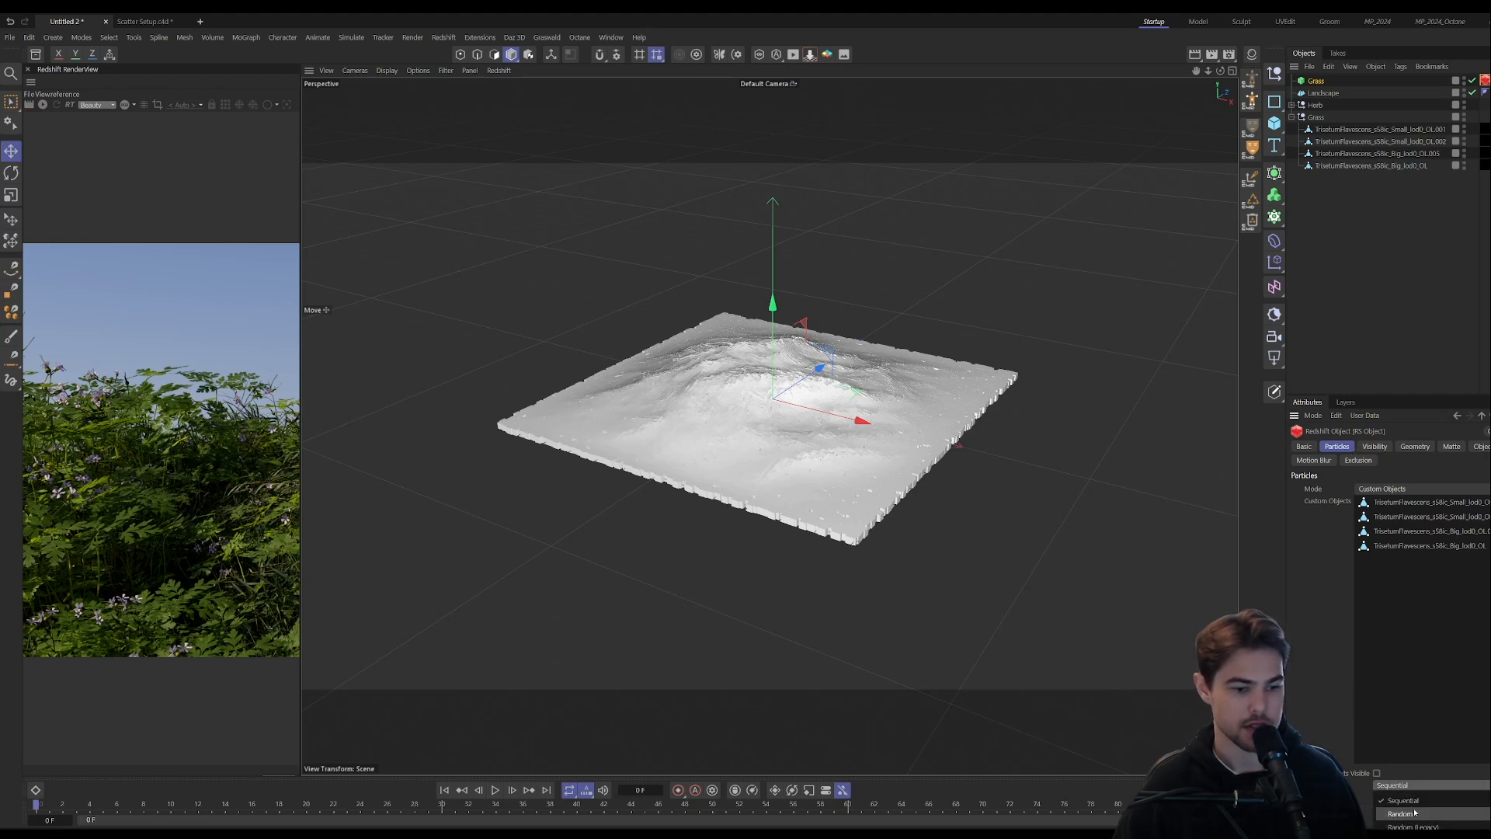
left_click(1414, 800)
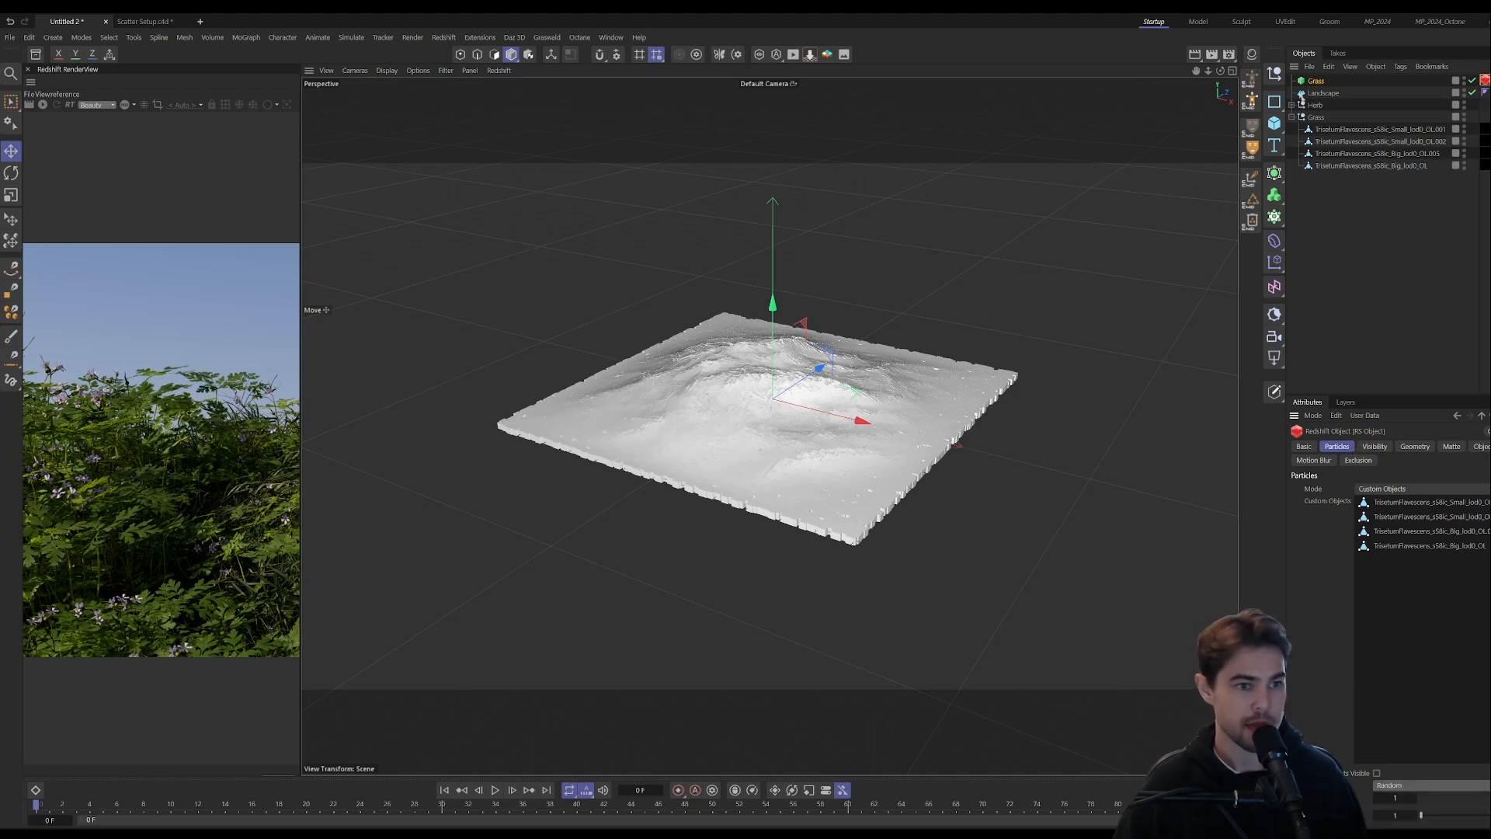
left_click(1294, 117)
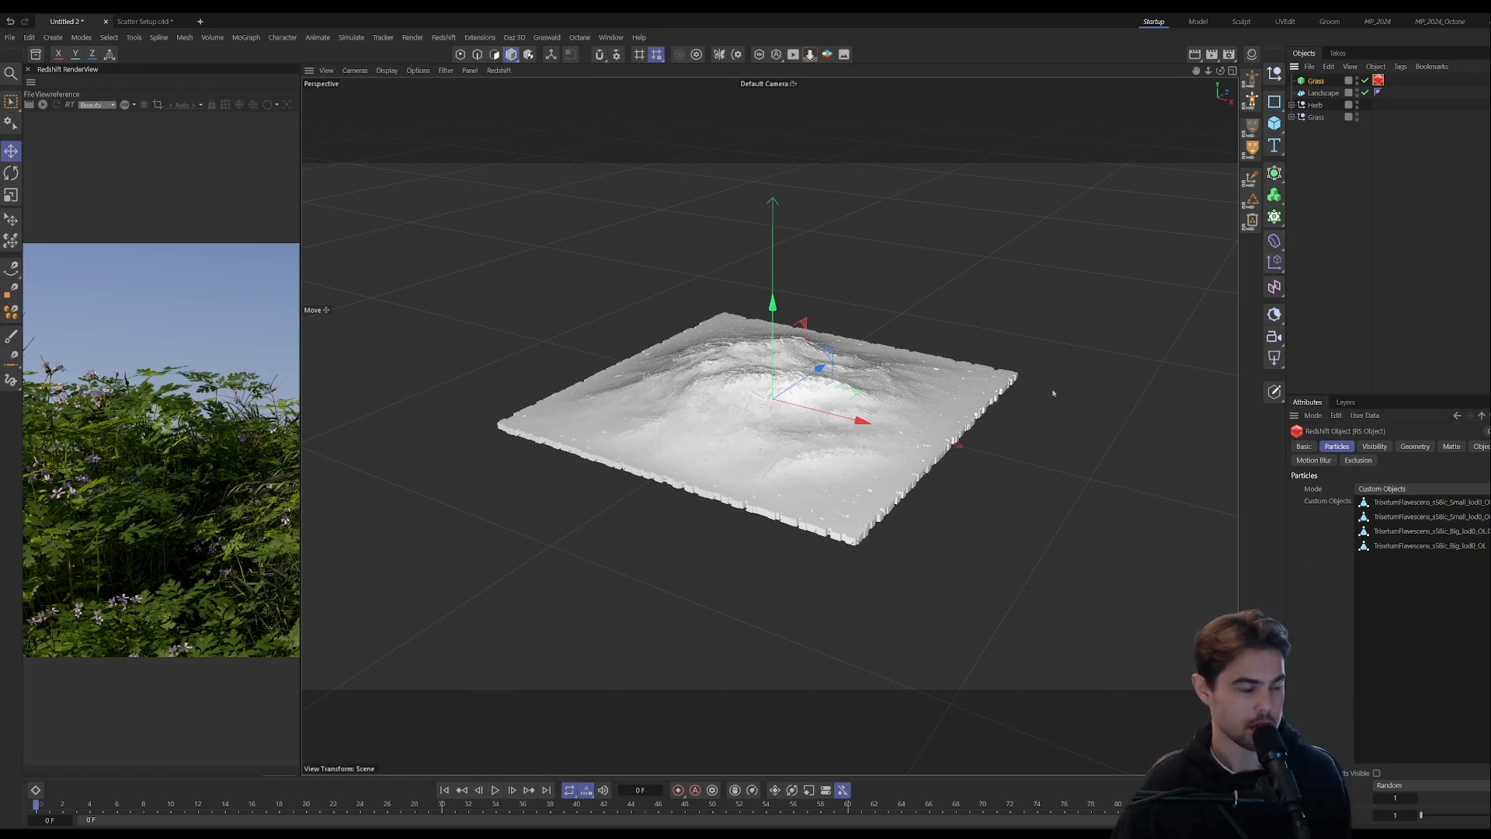
- Add a Plain effector to the Grass matrix with position off and a uniform scale of -1
left_click(1275, 265)
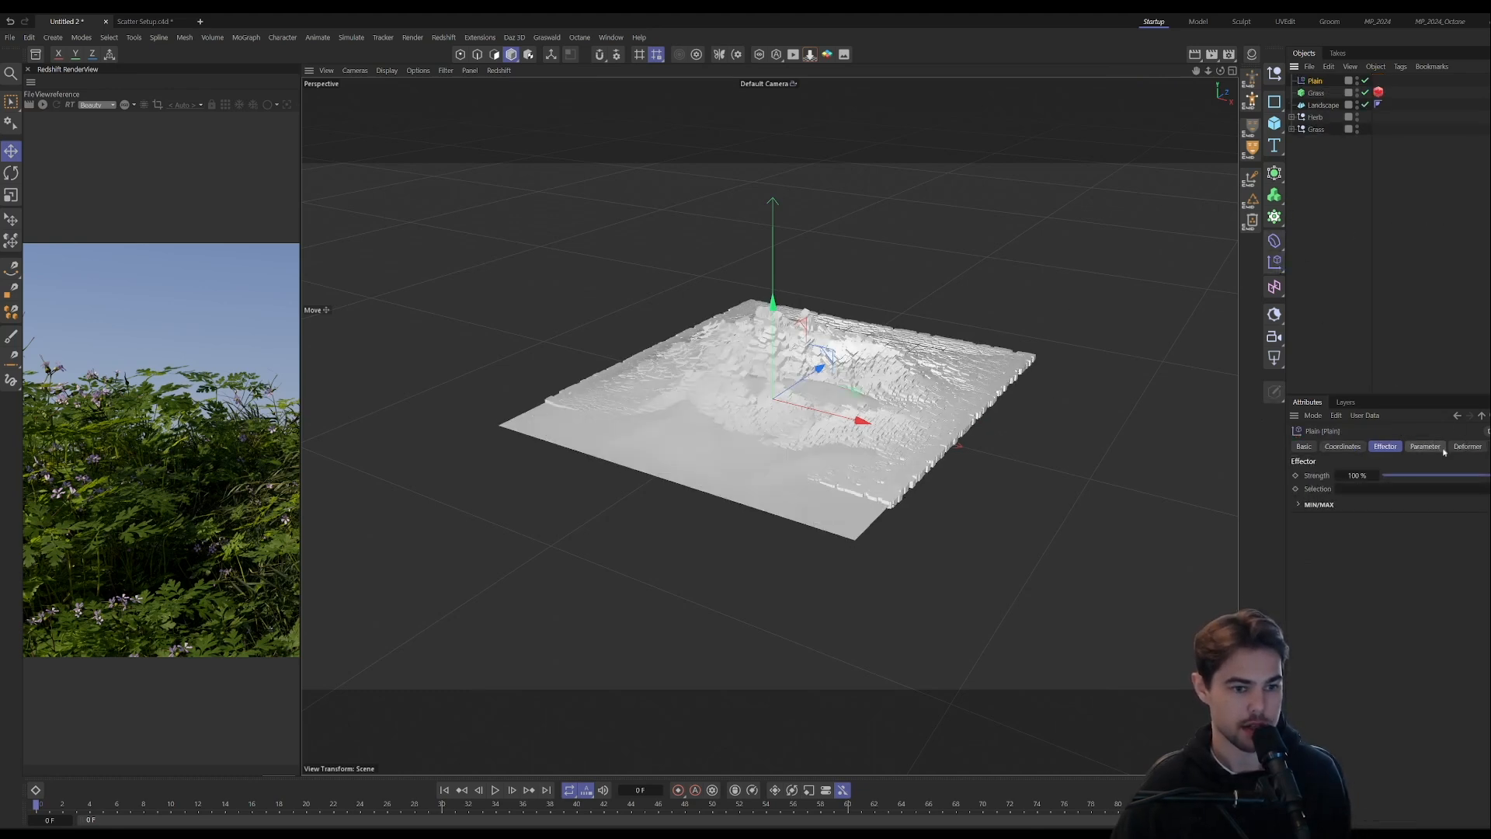
left_click(1366, 517)
left_click(1365, 541)
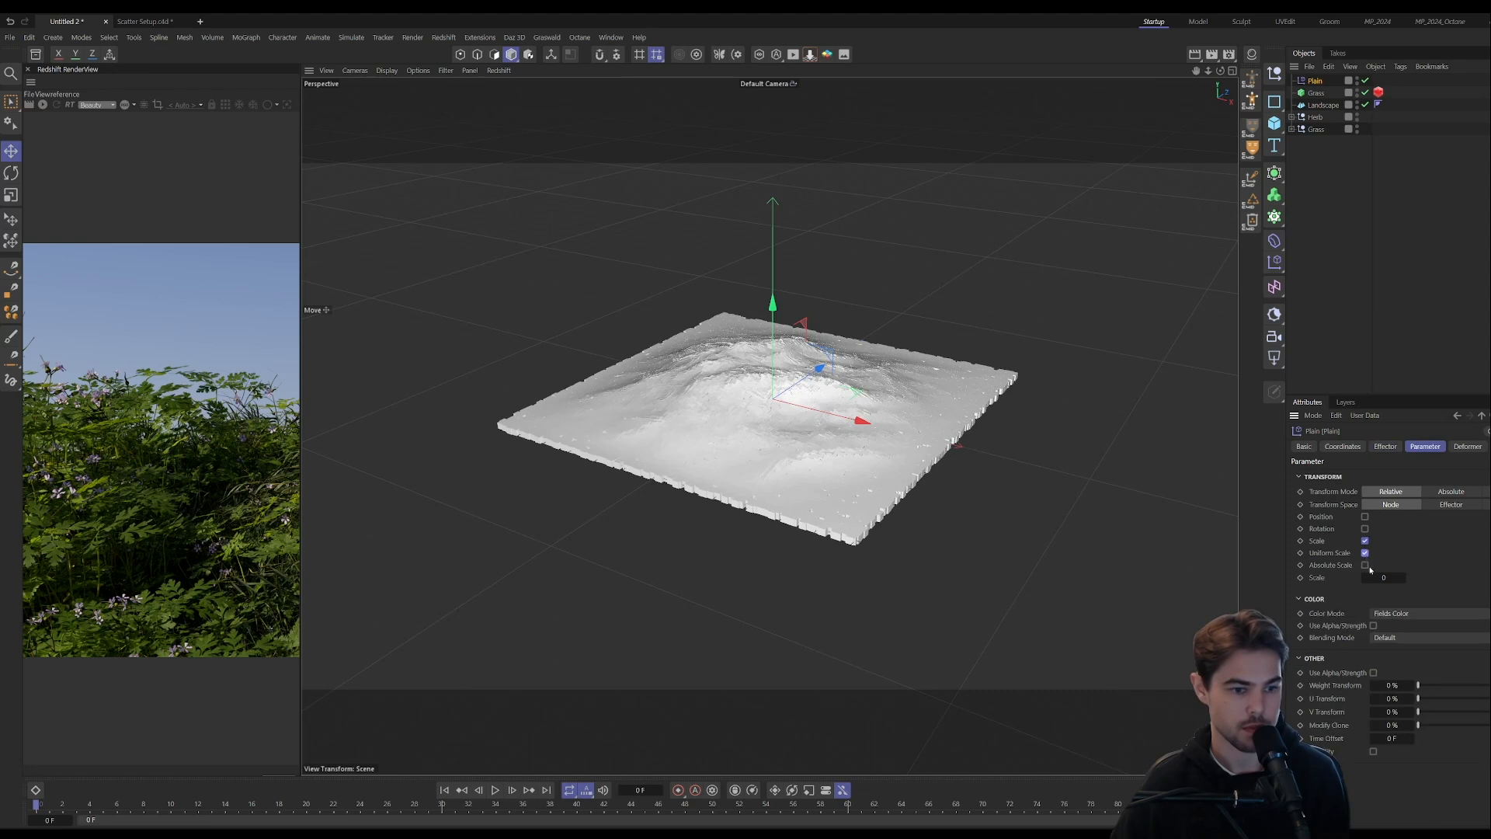
left_click(1385, 578)
type("-1")
key("Return")
- Add a Shader Field to the Plain effector and load a Noise shader into it
left_click(1490, 447)
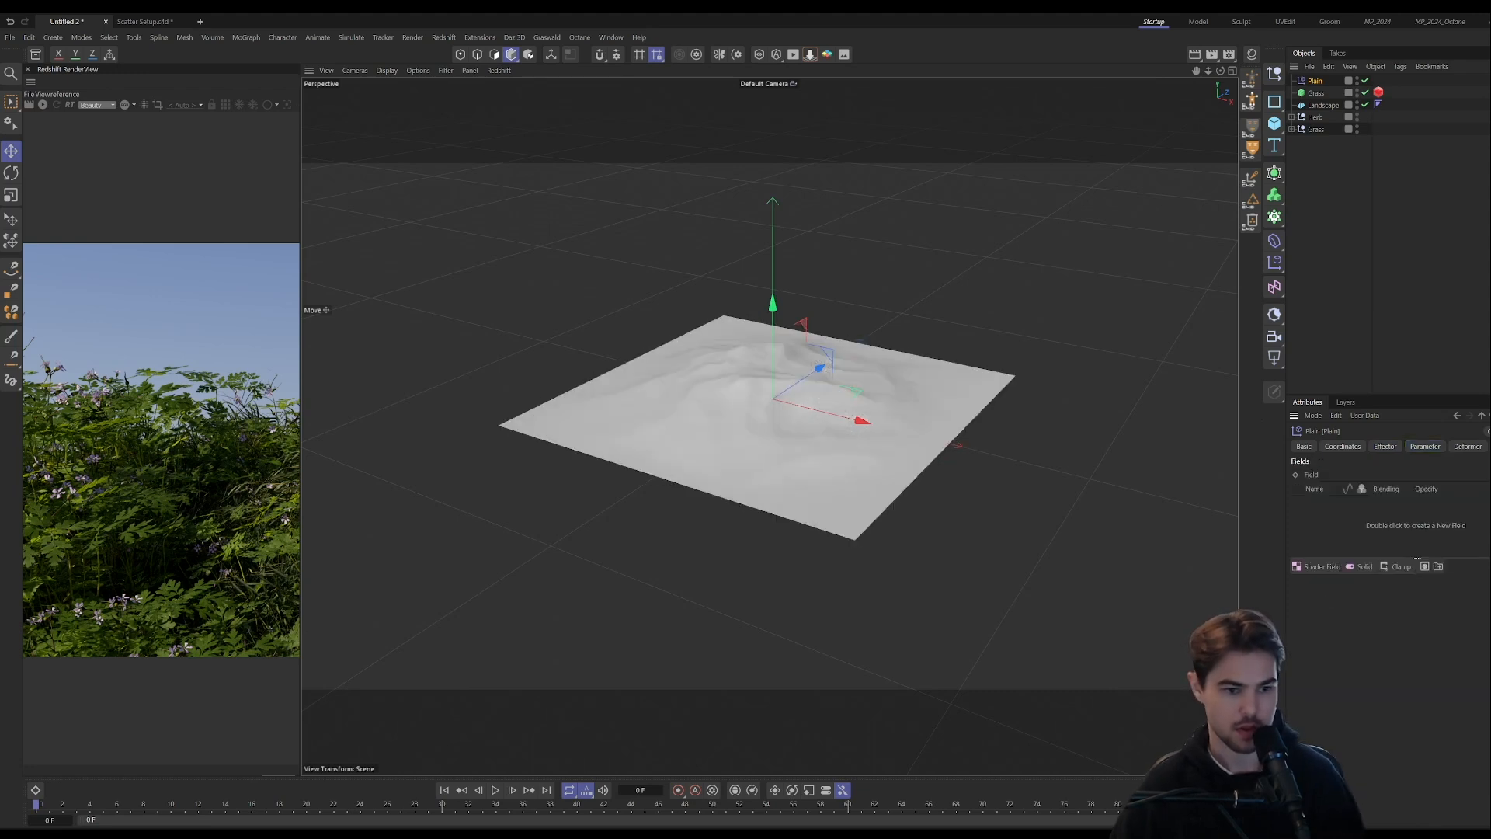
left_click(1325, 566)
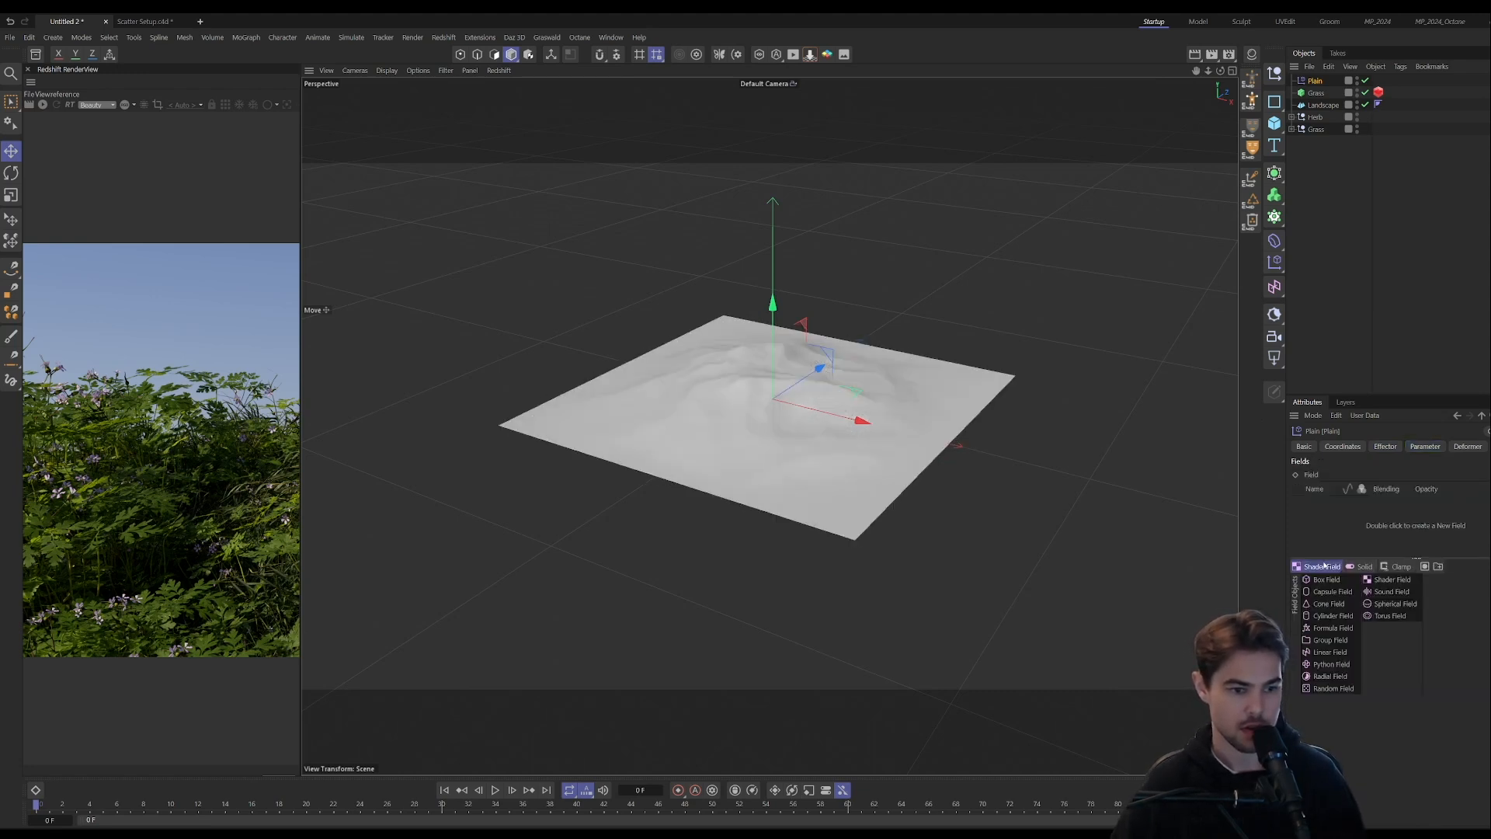
left_click(1393, 580)
left_click(1339, 642)
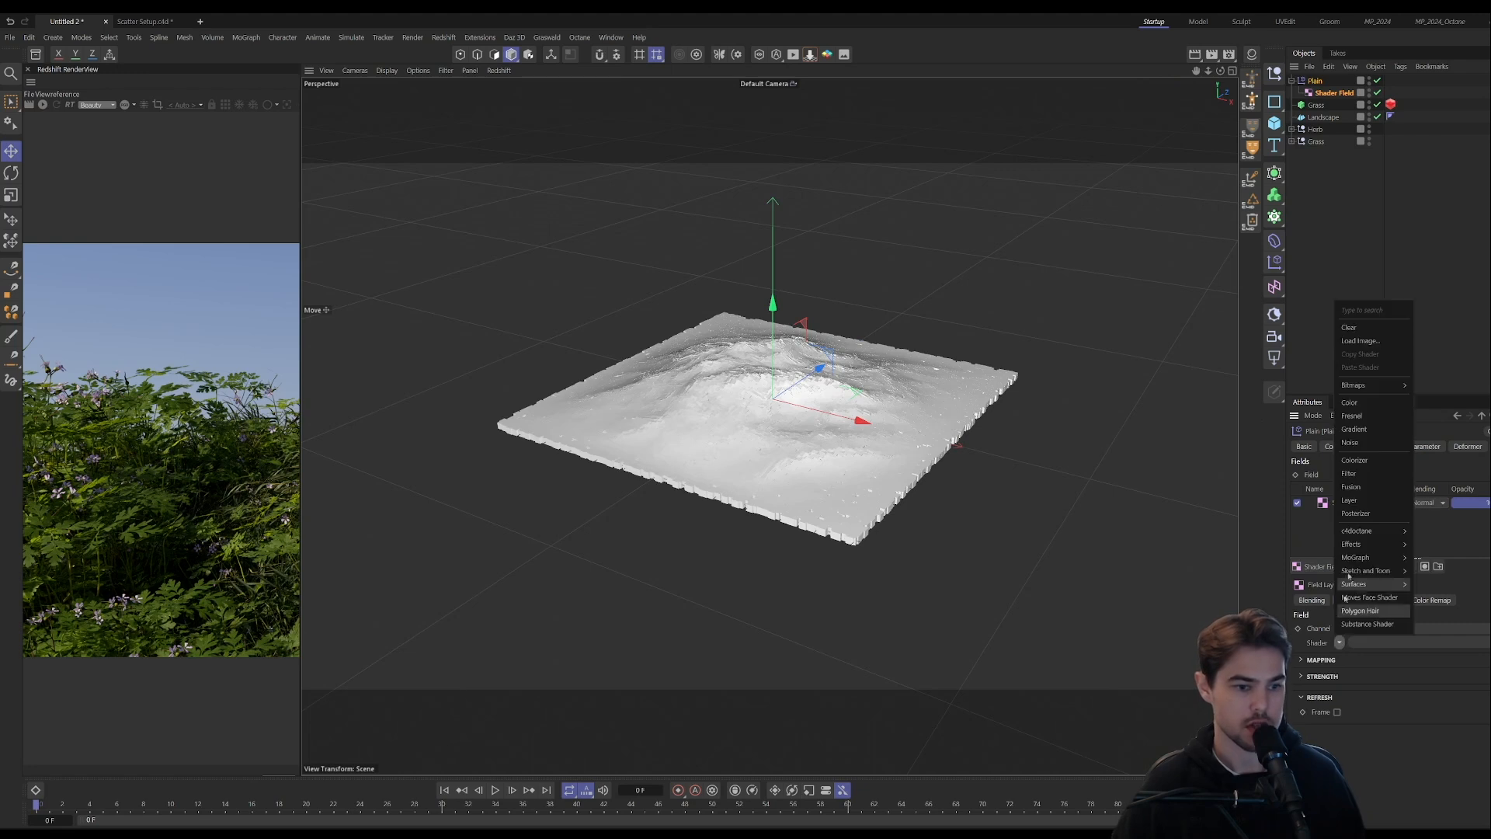
left_click(1351, 442)
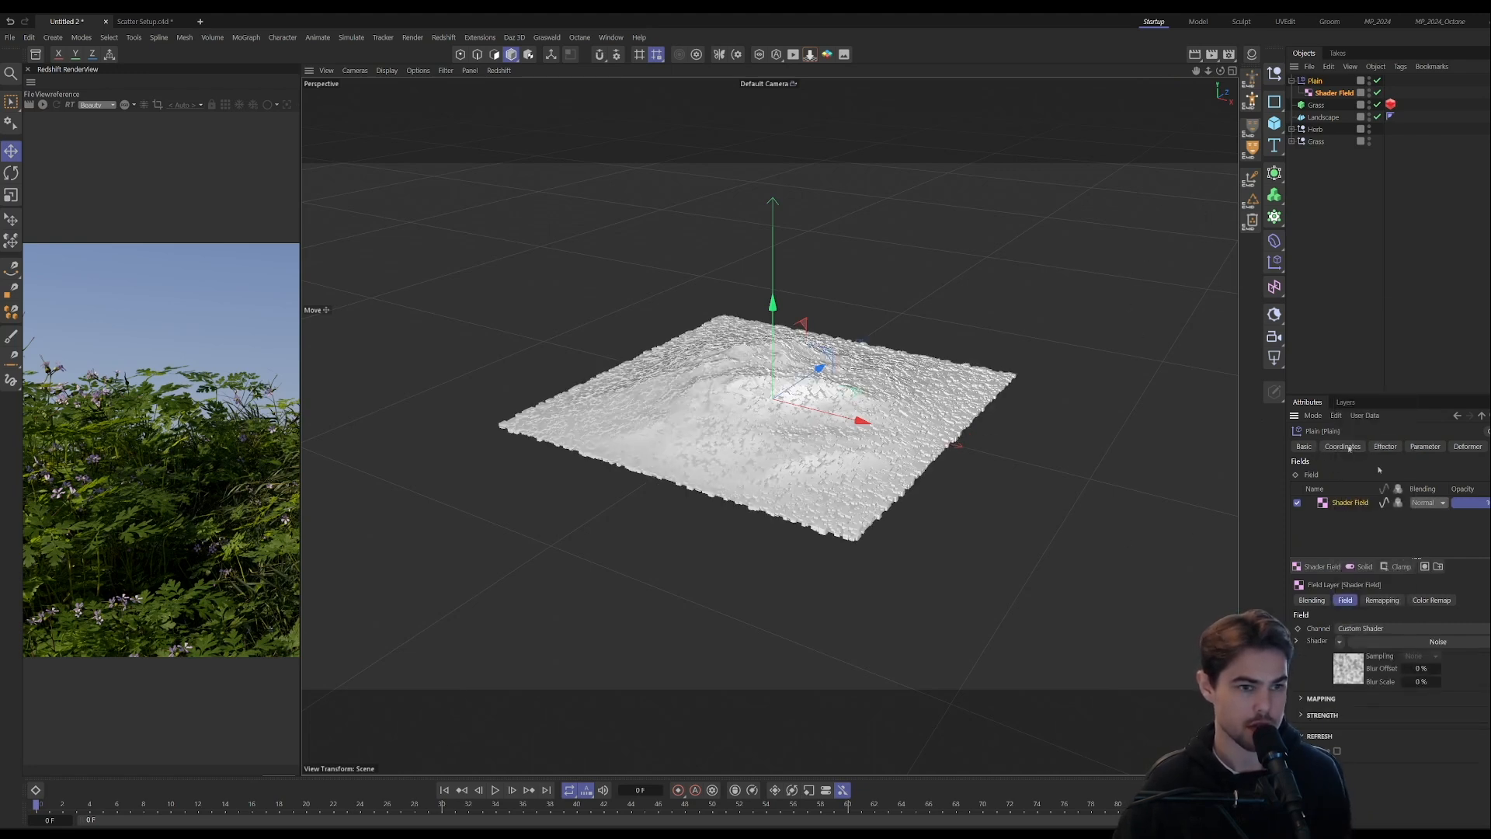
- Set the field's Noise shader to a global scale of 1018% and a contrast of 70%
left_click(1349, 665)
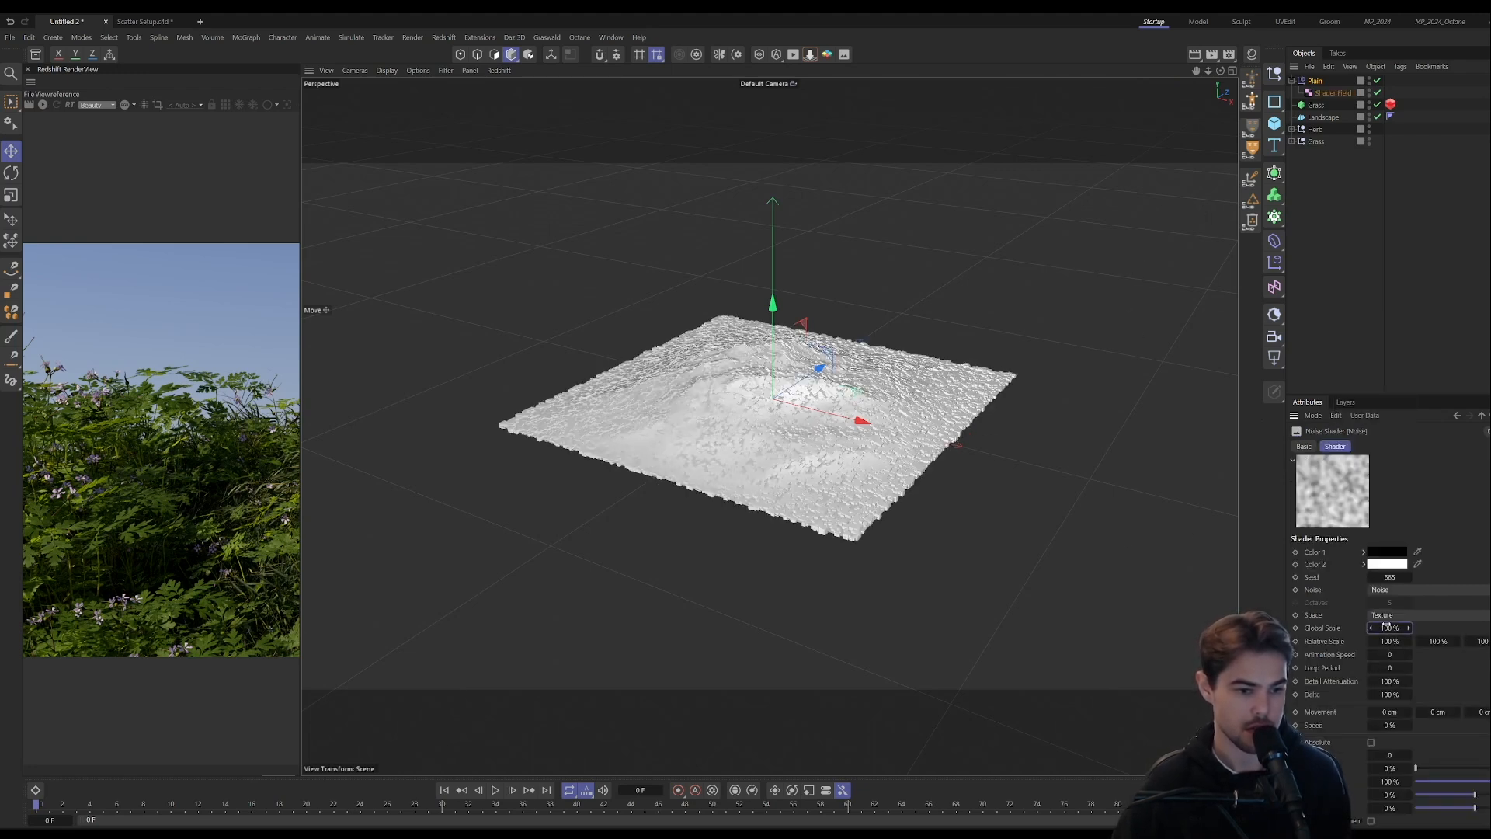
left_click_drag(1391, 628, 1429, 625)
scroll(1361, 776, "down", 1)
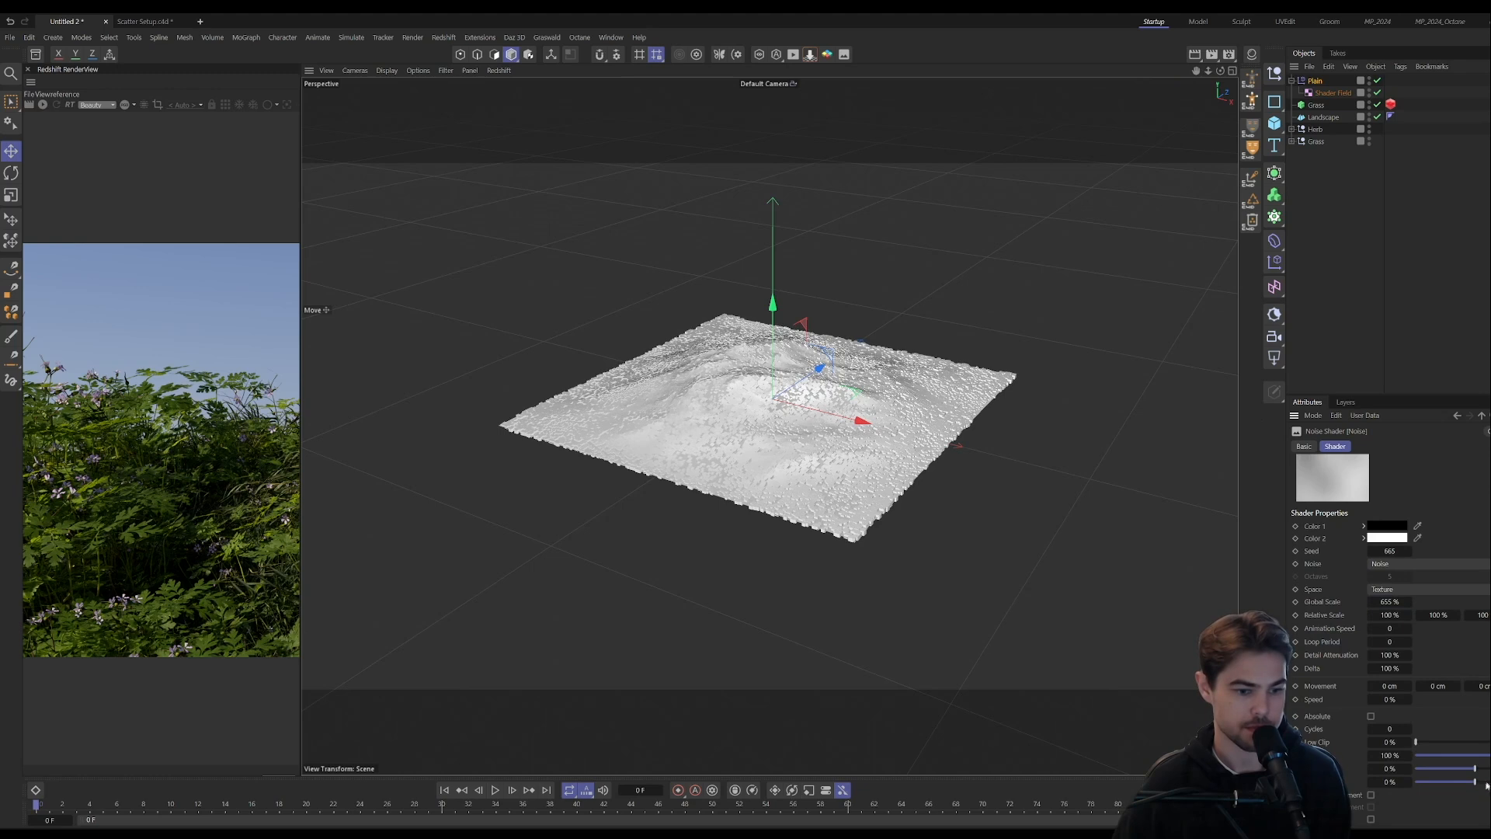
left_click_drag(1486, 783, 1490, 782)
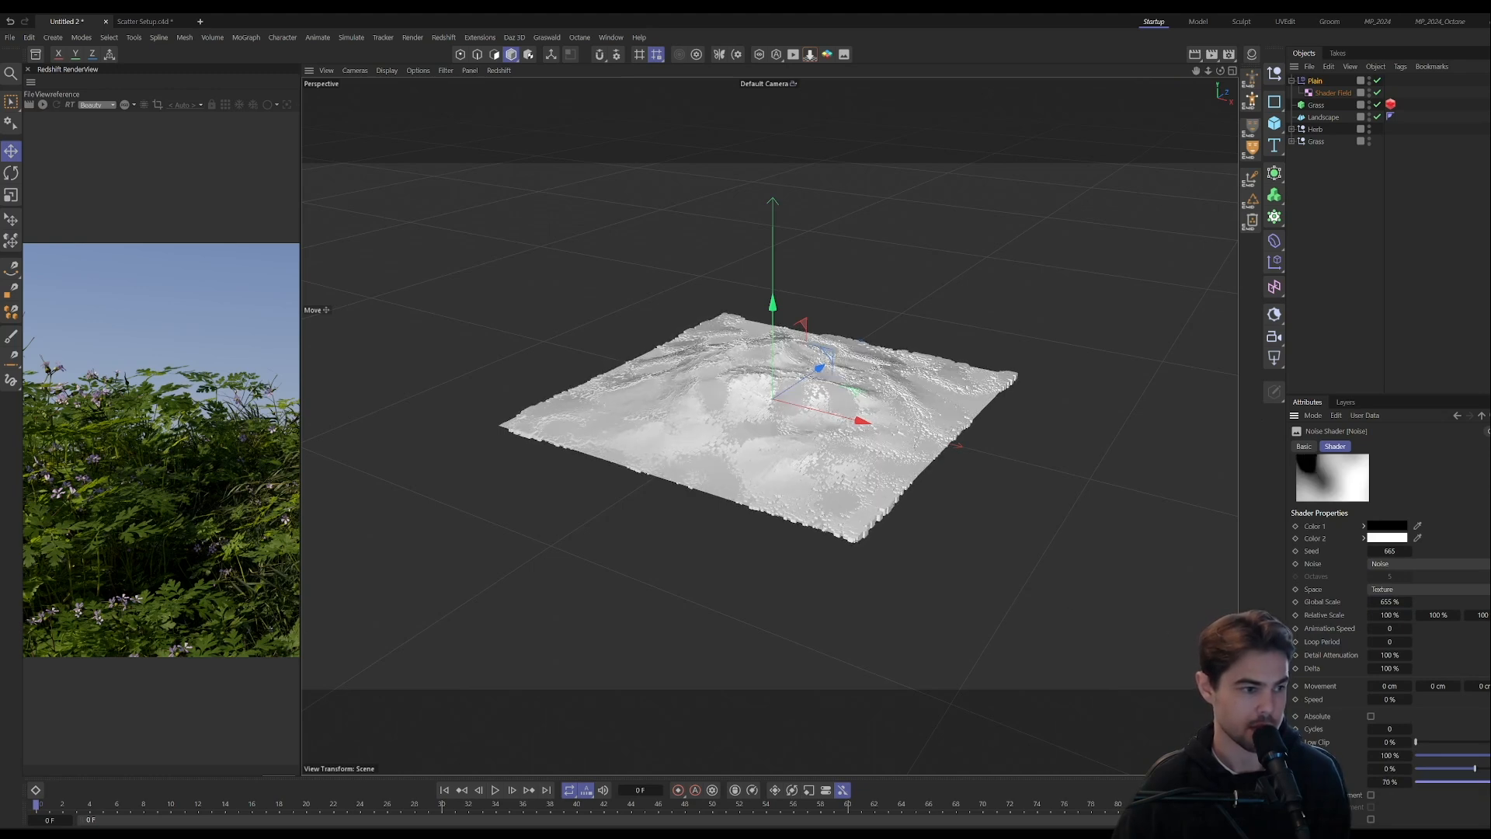
left_click_drag(1409, 603, 1437, 602)
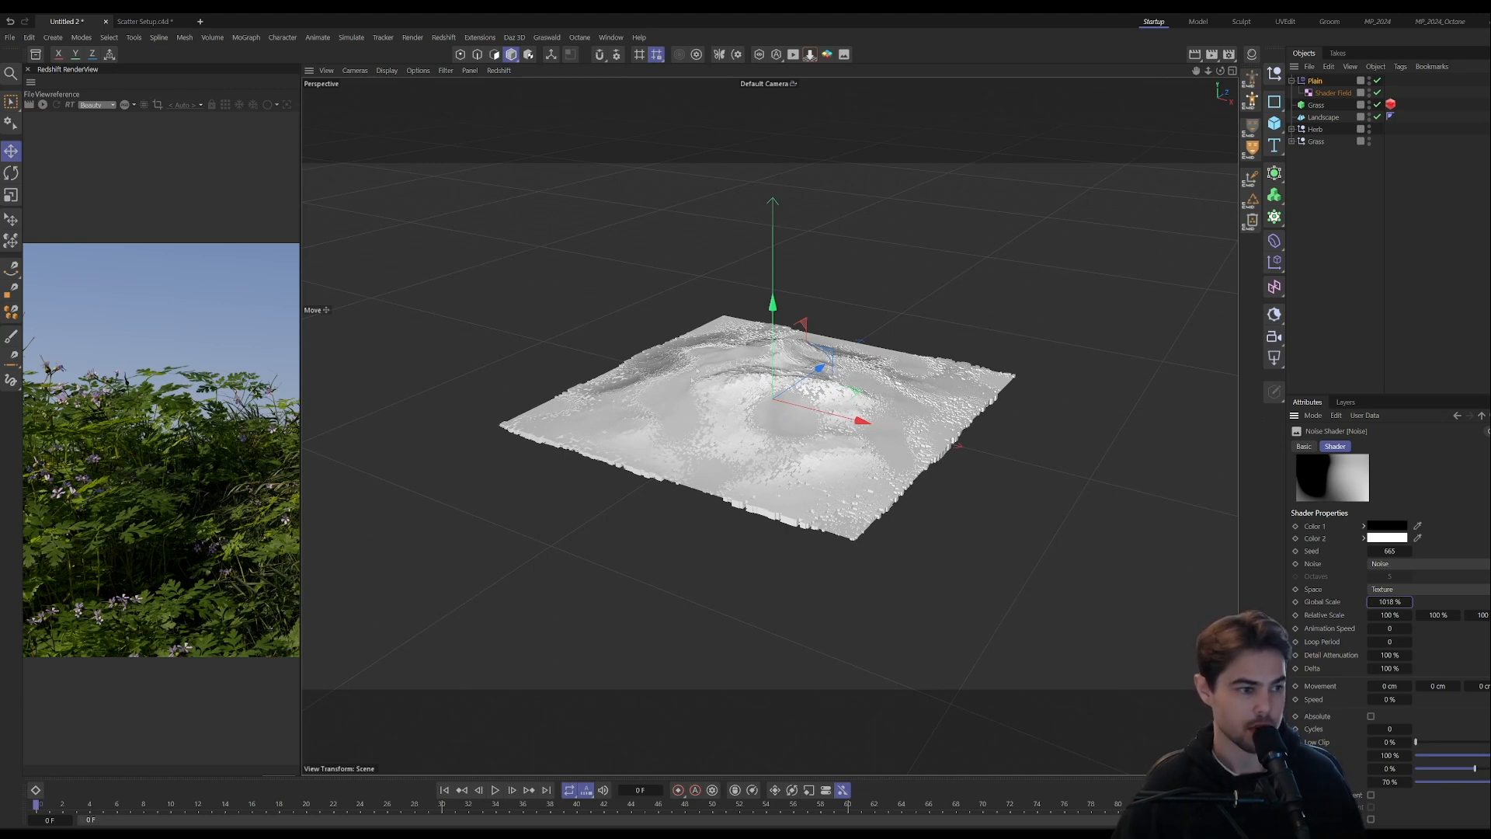
left_click(1332, 178)
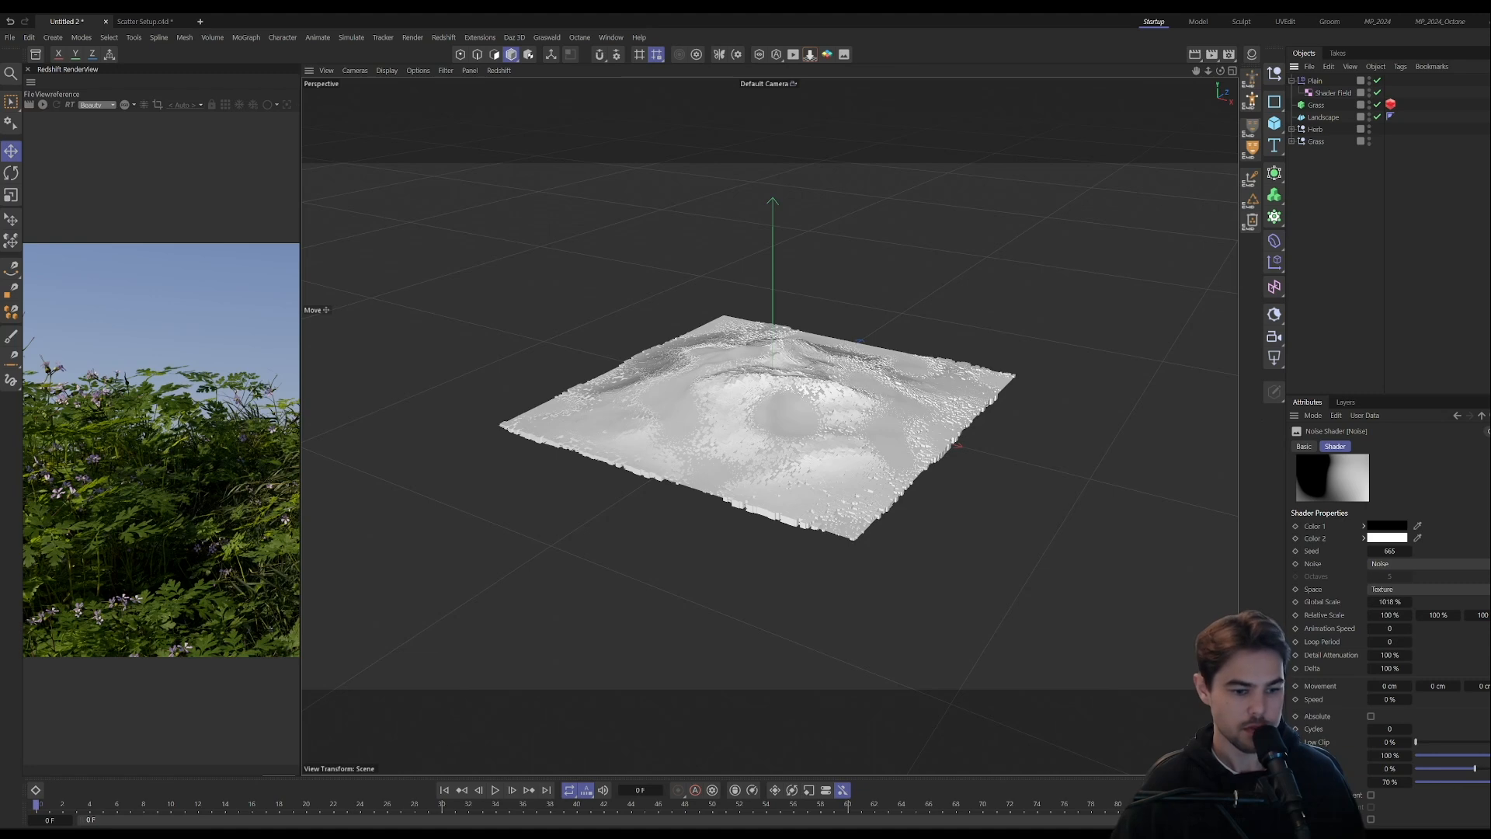
- Set the Noise shader's contrast to 16% and add a Random effector to the Grass matrix
left_click_drag(1490, 781, 1483, 781)
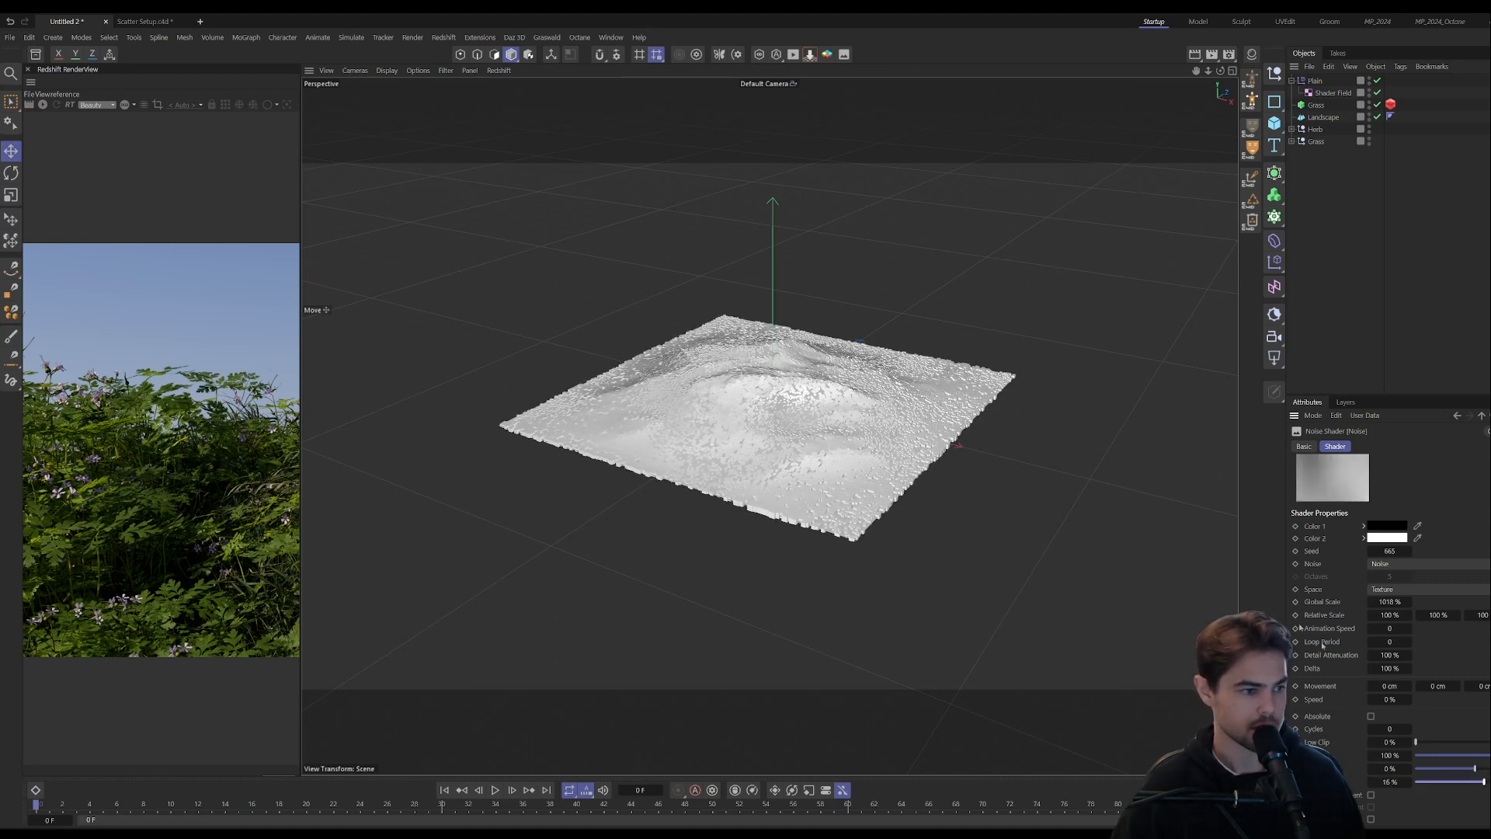
left_click(1316, 105)
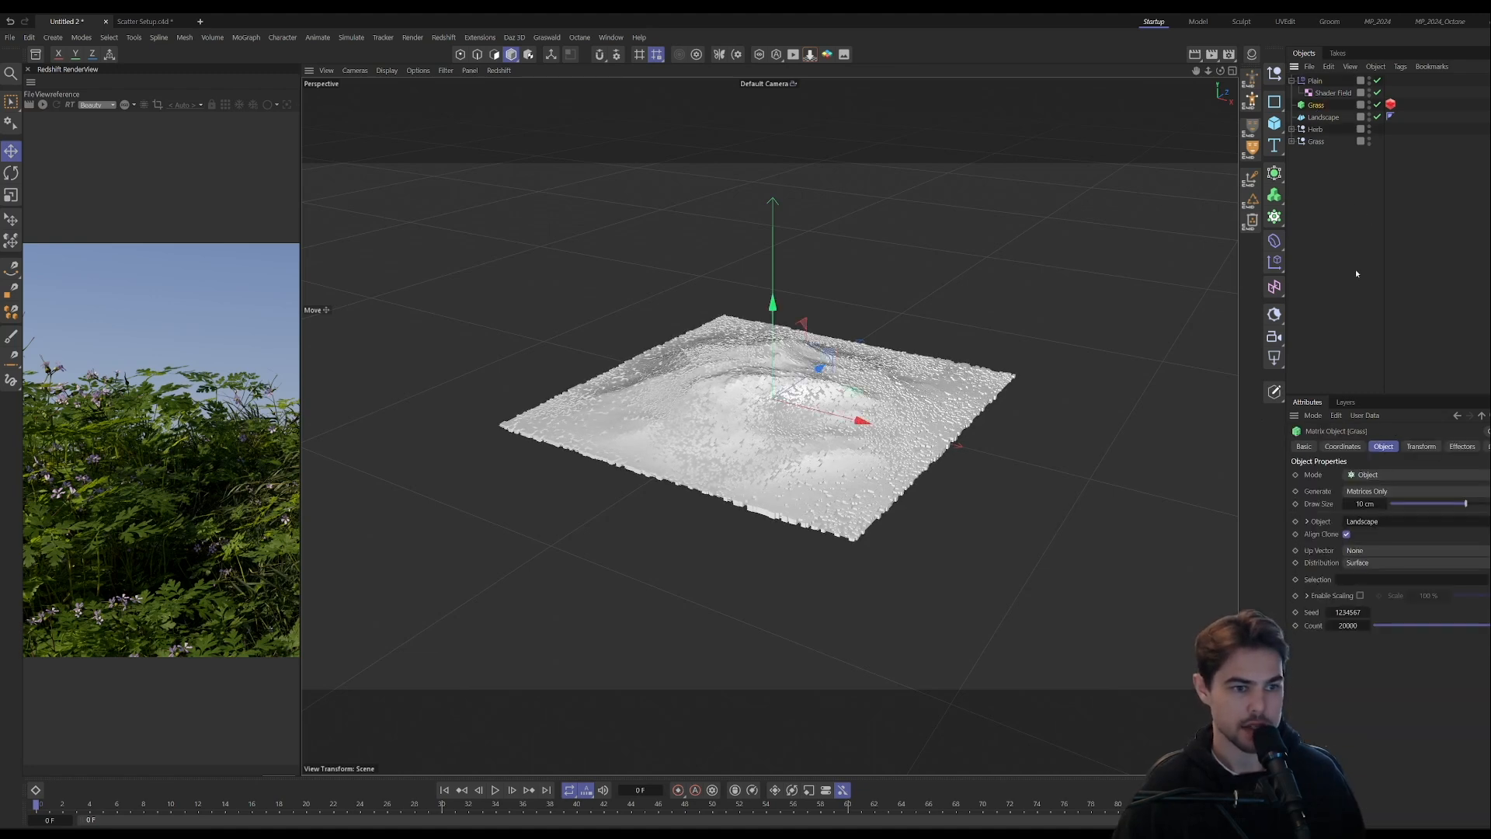
left_click(1274, 264)
left_click(1394, 347)
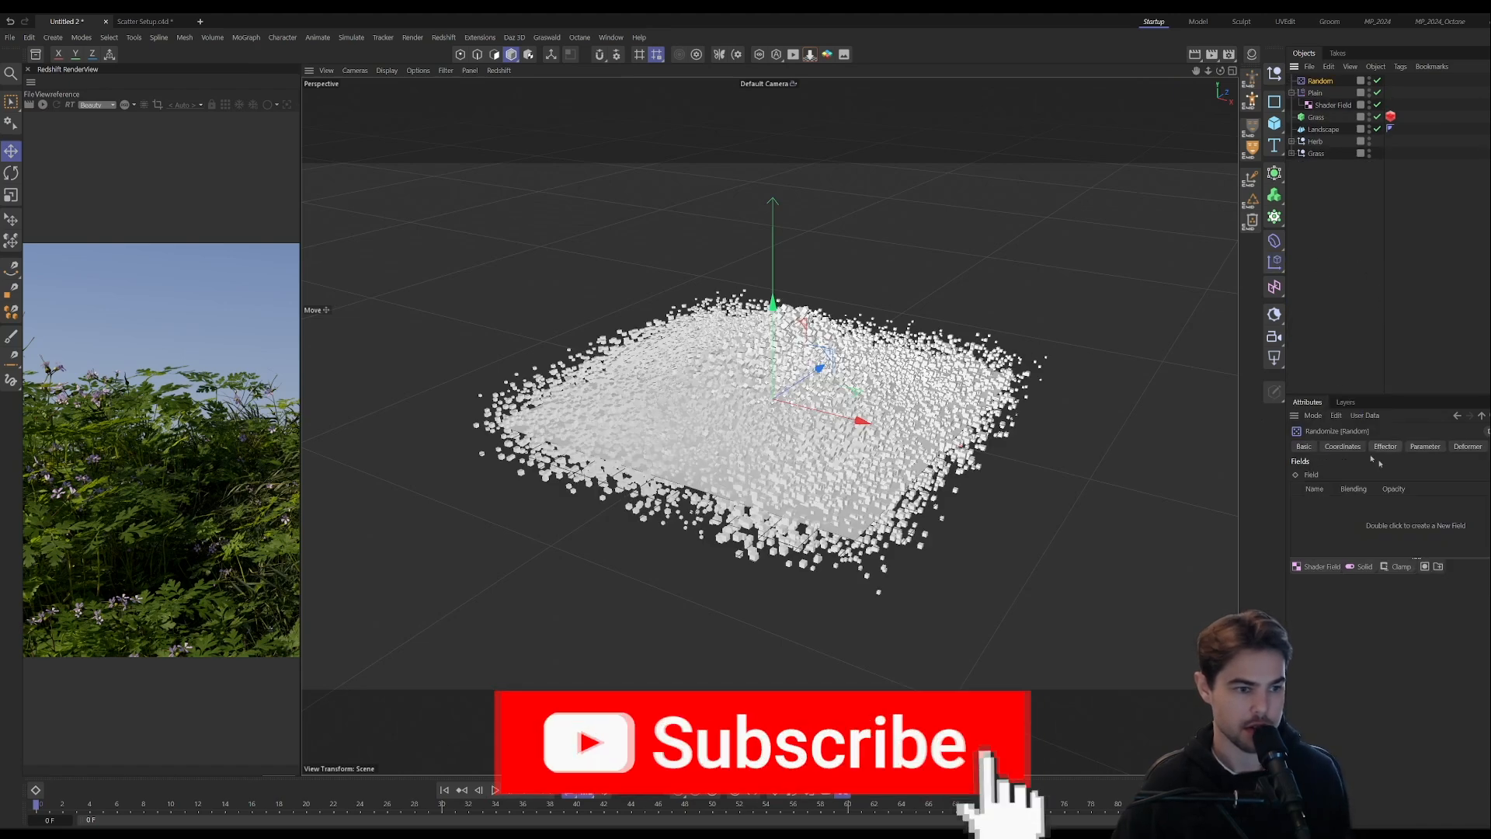
- Turn off position on the Random effector and enable rotation with 360° on R.B
left_click(1425, 446)
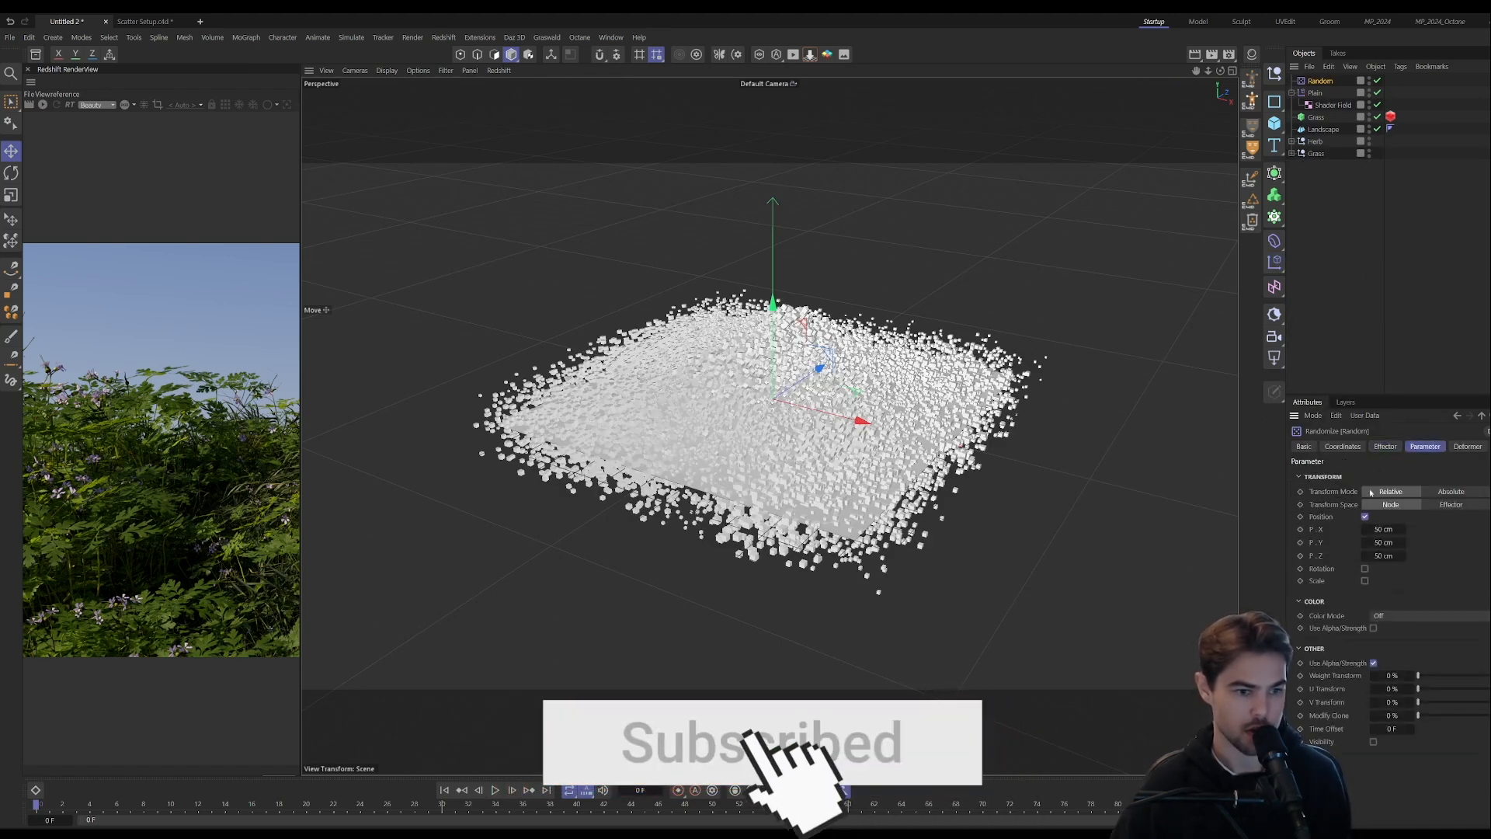
left_click(1365, 516)
left_click(1364, 529)
left_click_drag(1394, 567, 1472, 567)
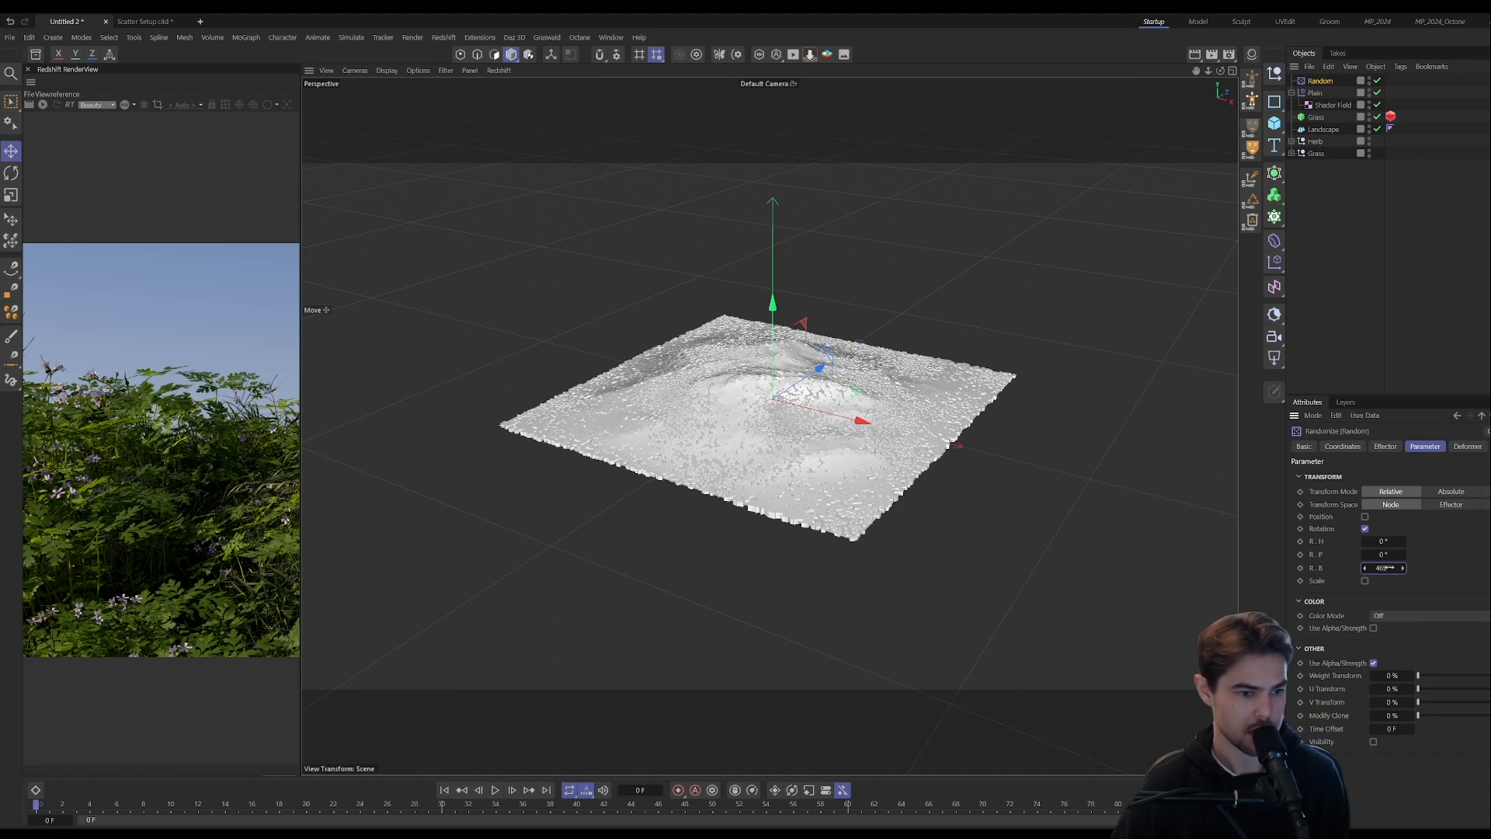
type("0")
key("Return")
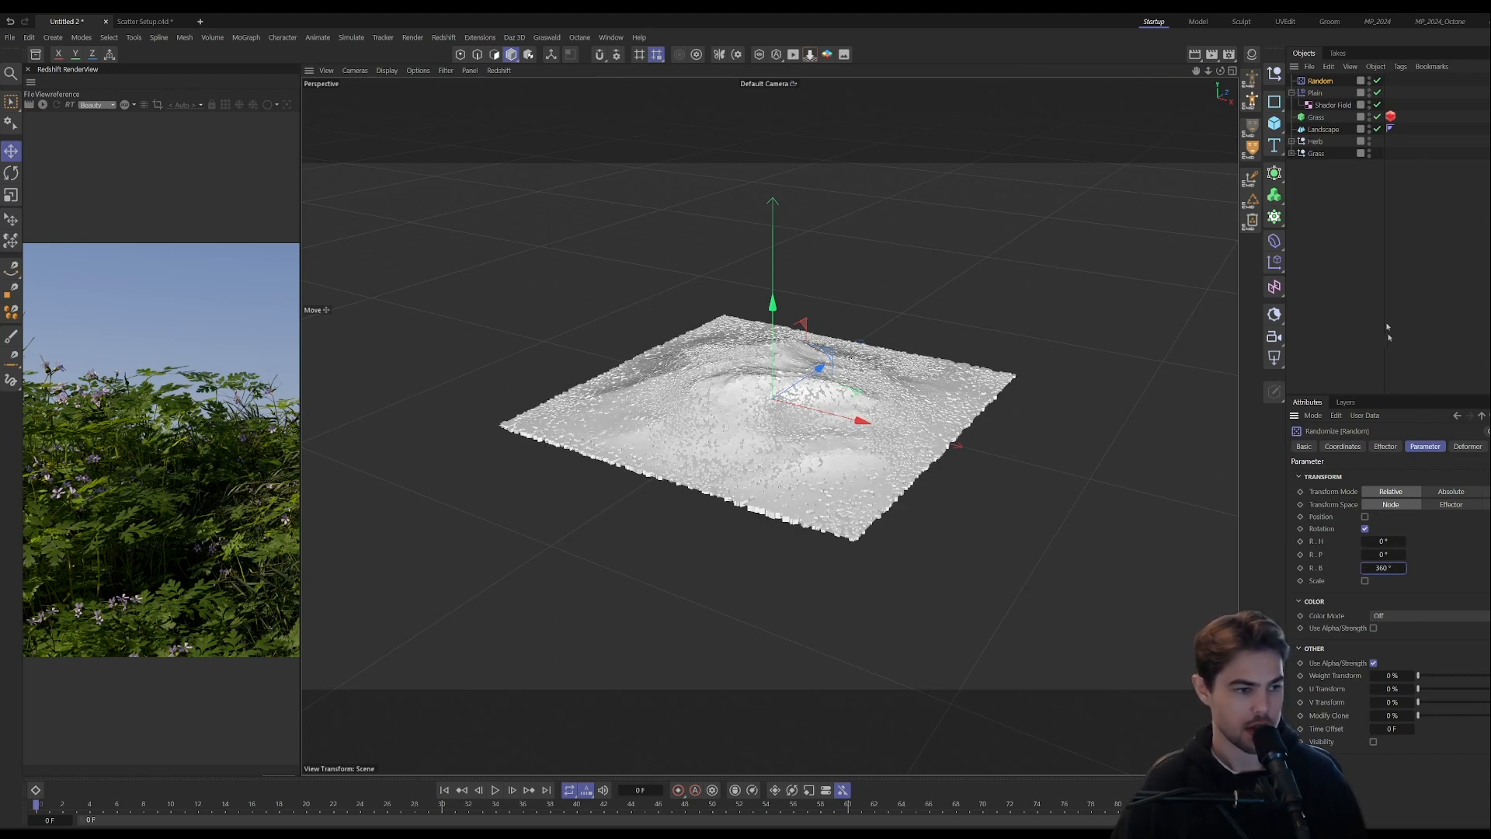
- Enable uniform scale variation on the Random effector and adjust its scale amount
left_click(1364, 580)
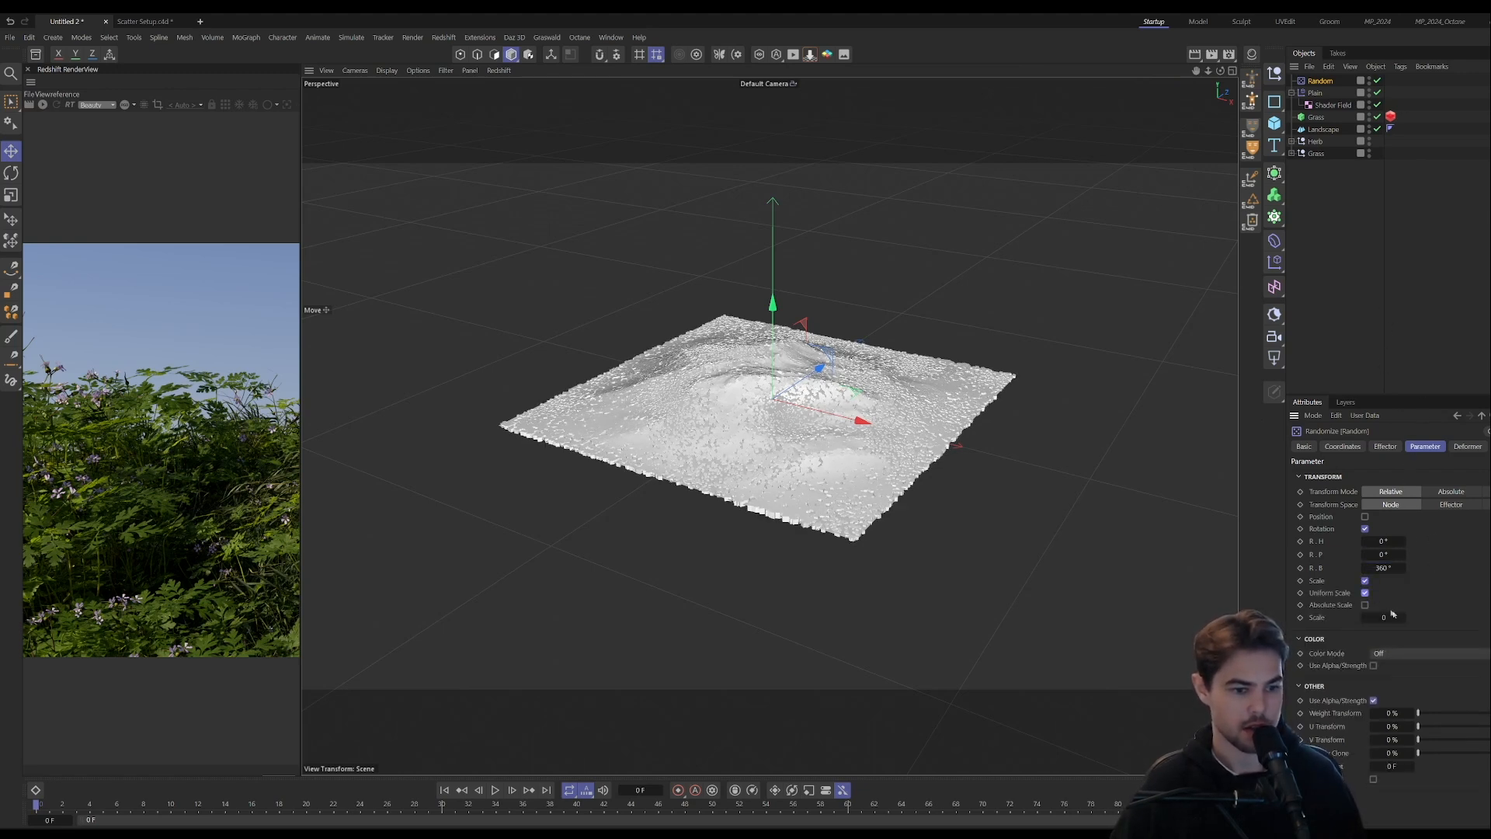
left_click_drag(1402, 616, 1383, 616)
left_click(1341, 233)
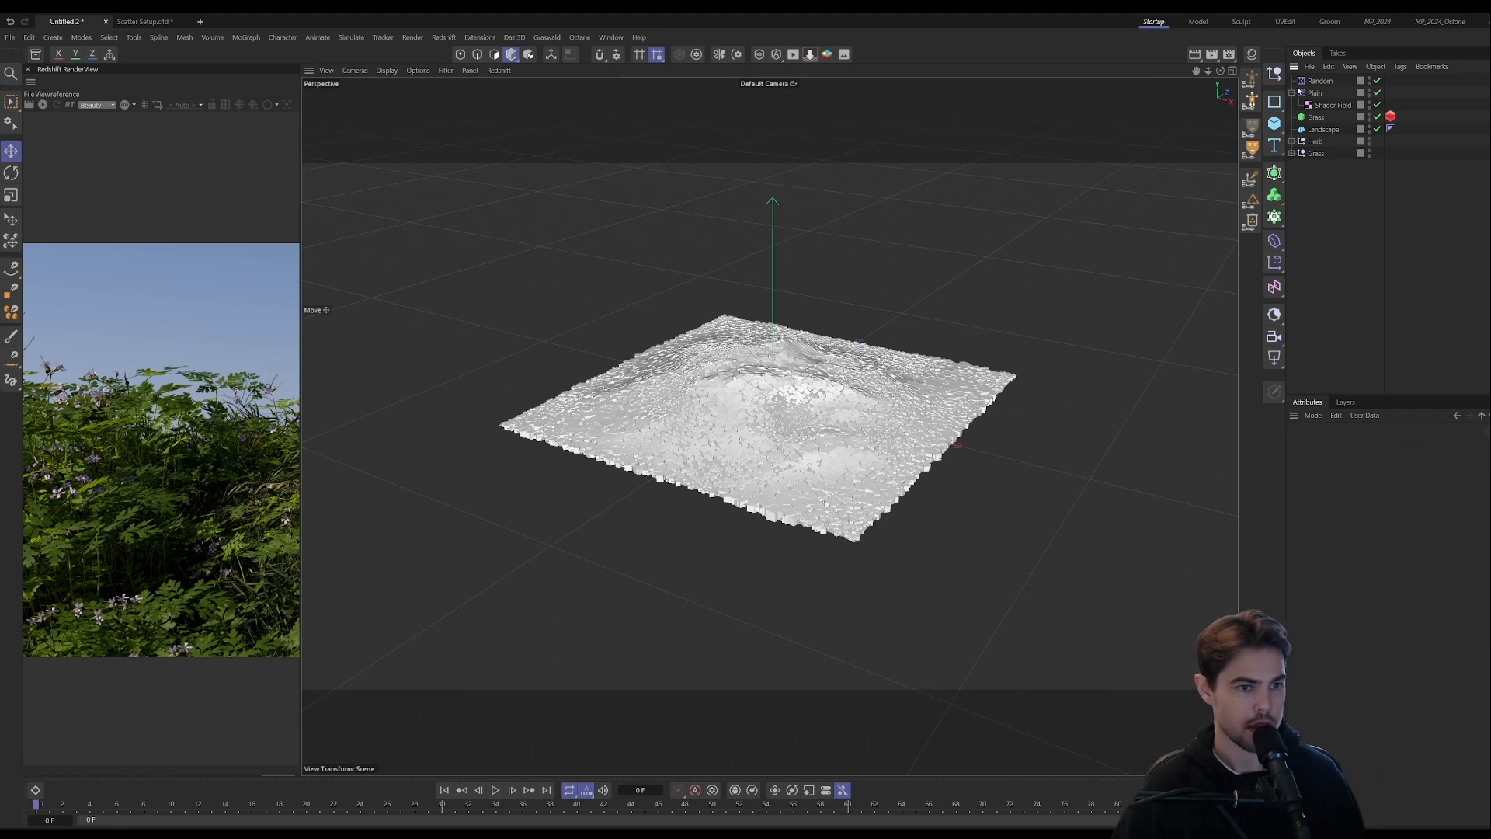
- Duplicate the Grass matrix and name the copy Herbs
left_click(1293, 93)
left_click_drag(1310, 105, 1316, 114, "ctrl")
double_click(1318, 117)
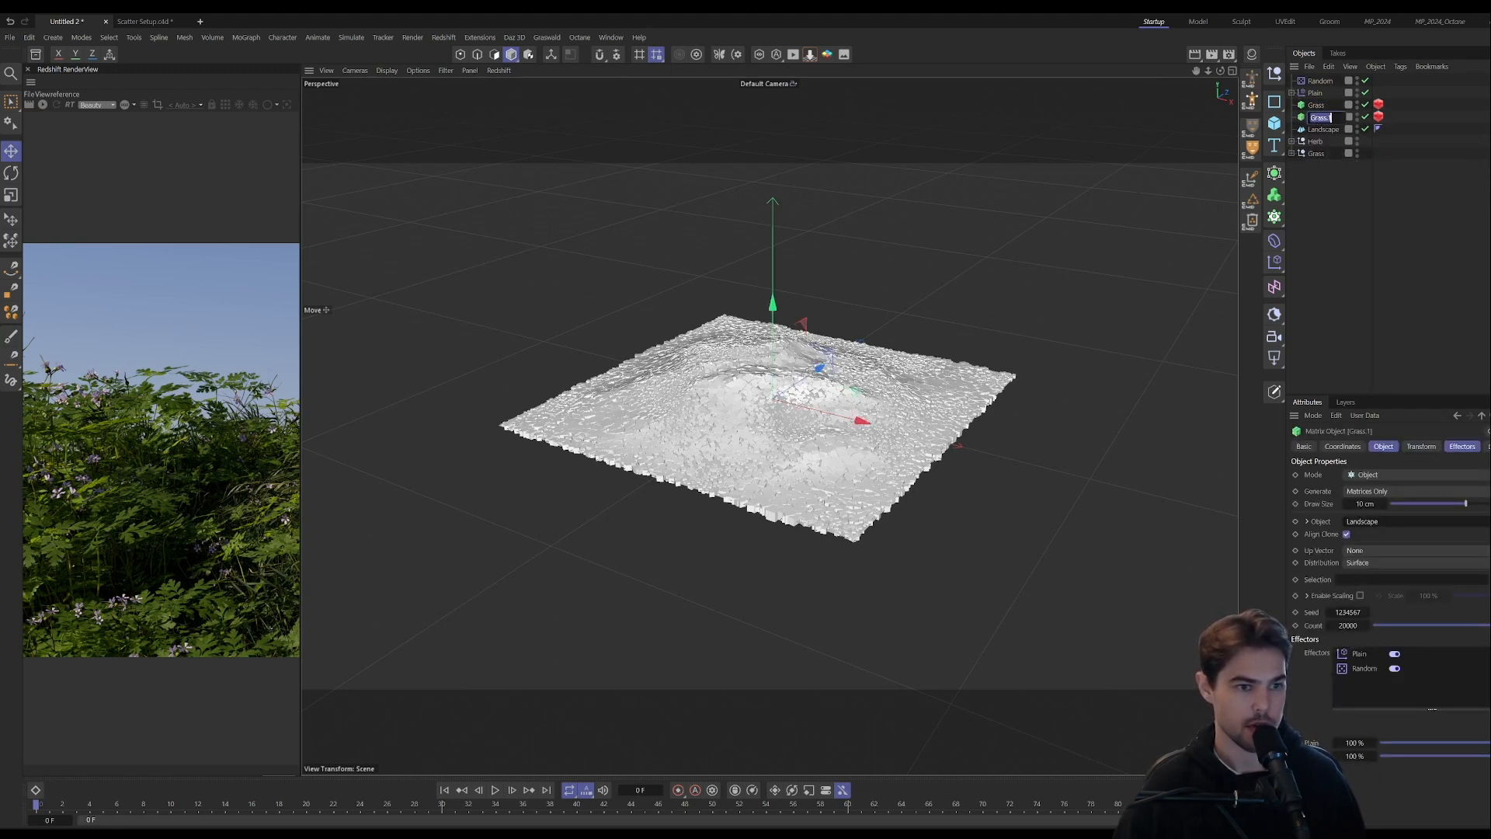
type("Herbs")
key("Return")
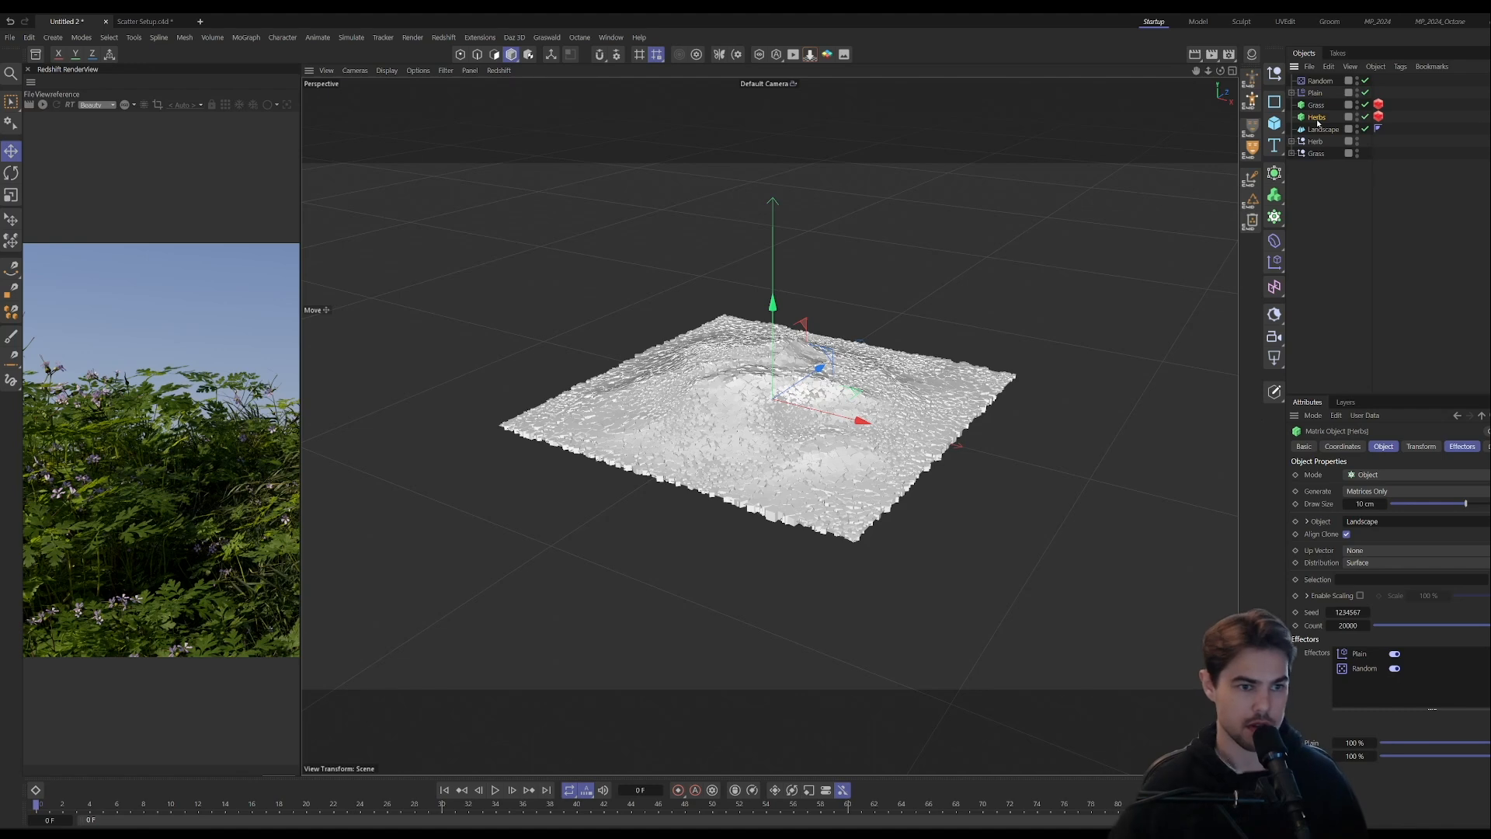
- Replace the Trisetum custom objects in the Herbs matrix's Redshift tag with the seven Geranium variants from the Herb group
left_click(1379, 117)
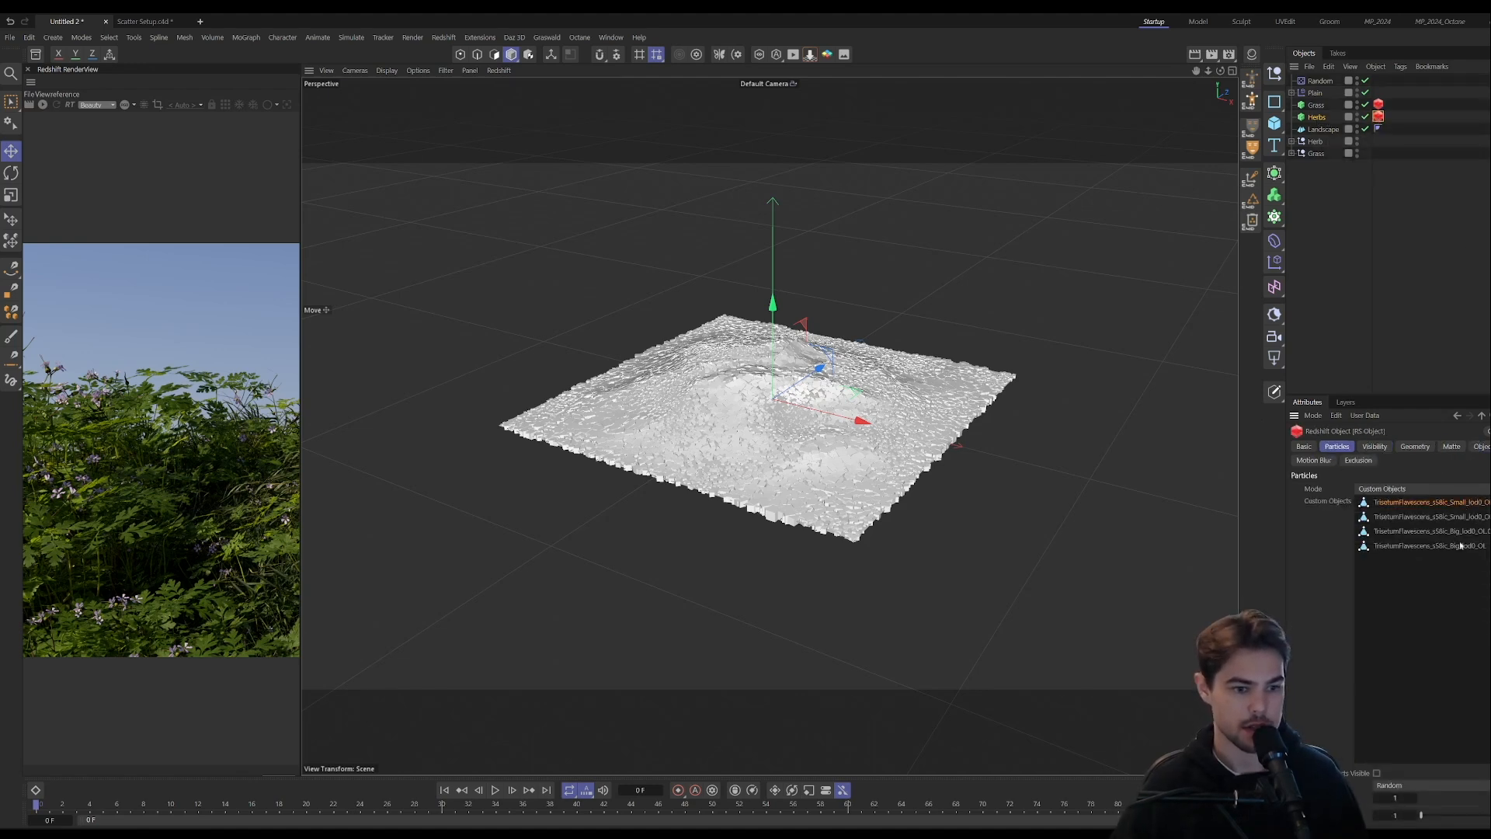
key("Delete")
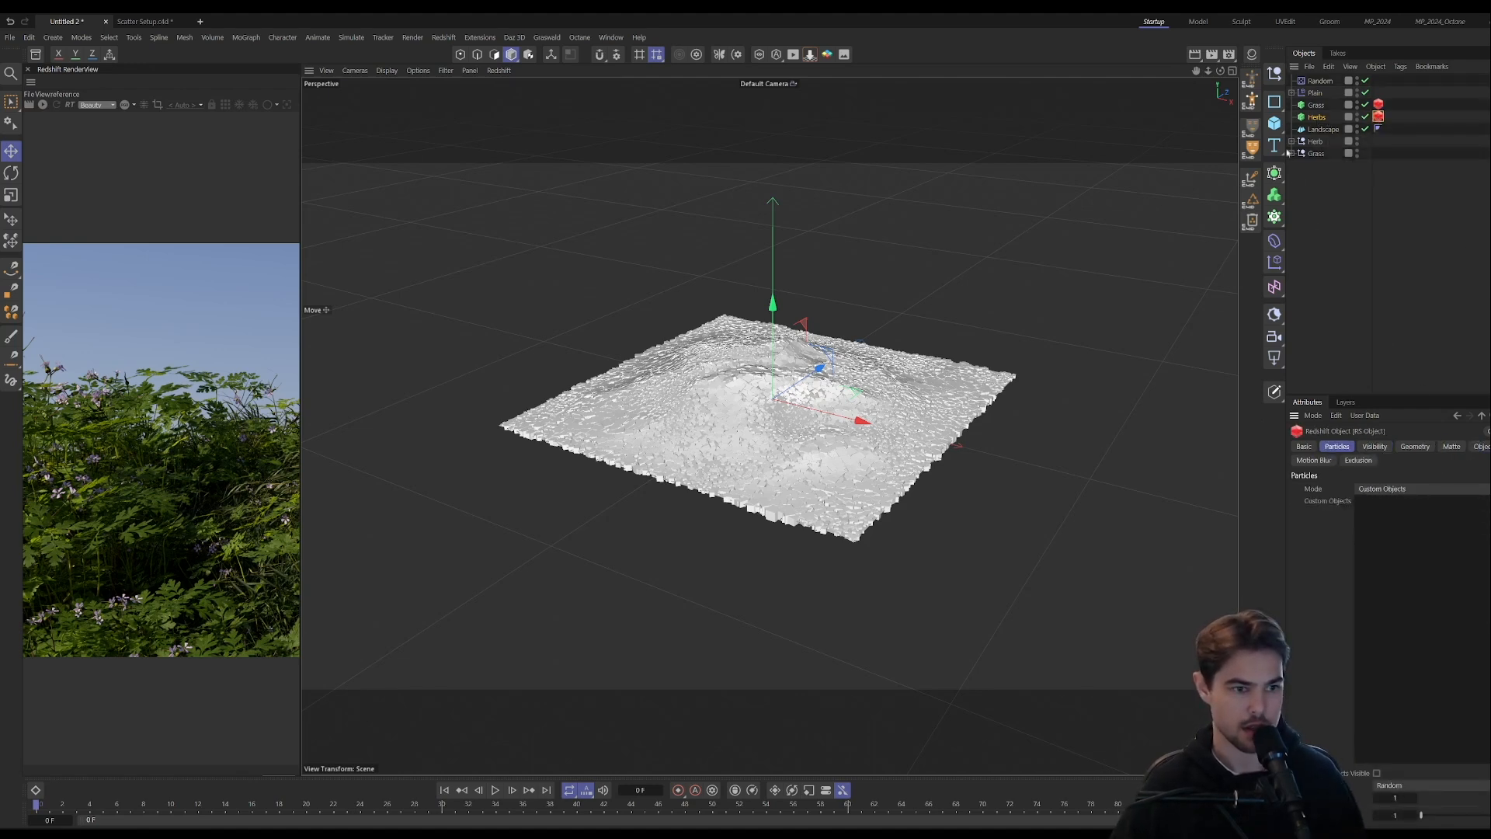
left_click(1291, 142)
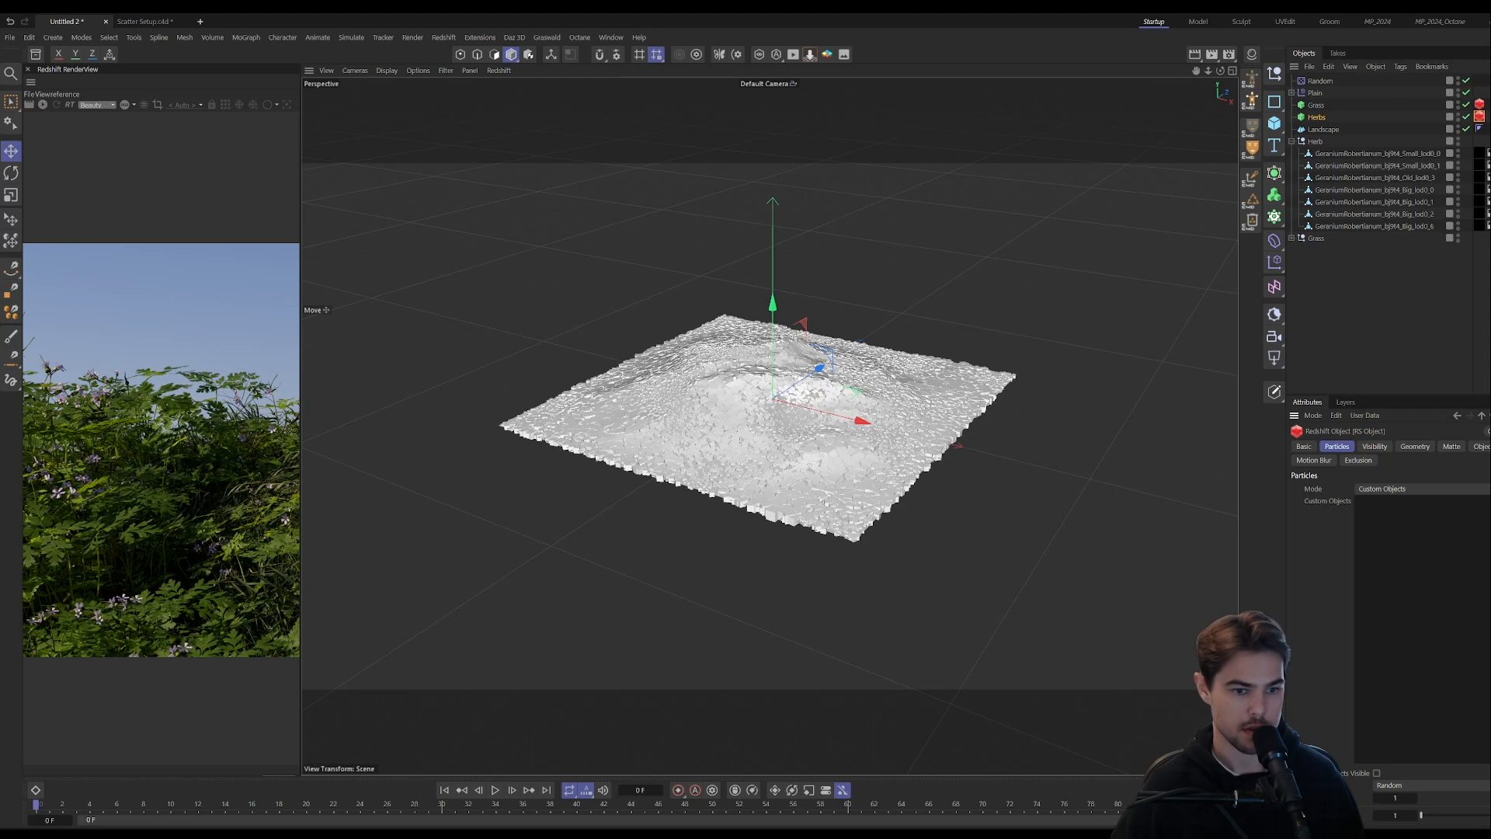
left_click(1404, 227)
left_click(1404, 216)
left_click(1405, 203)
left_click(1406, 192)
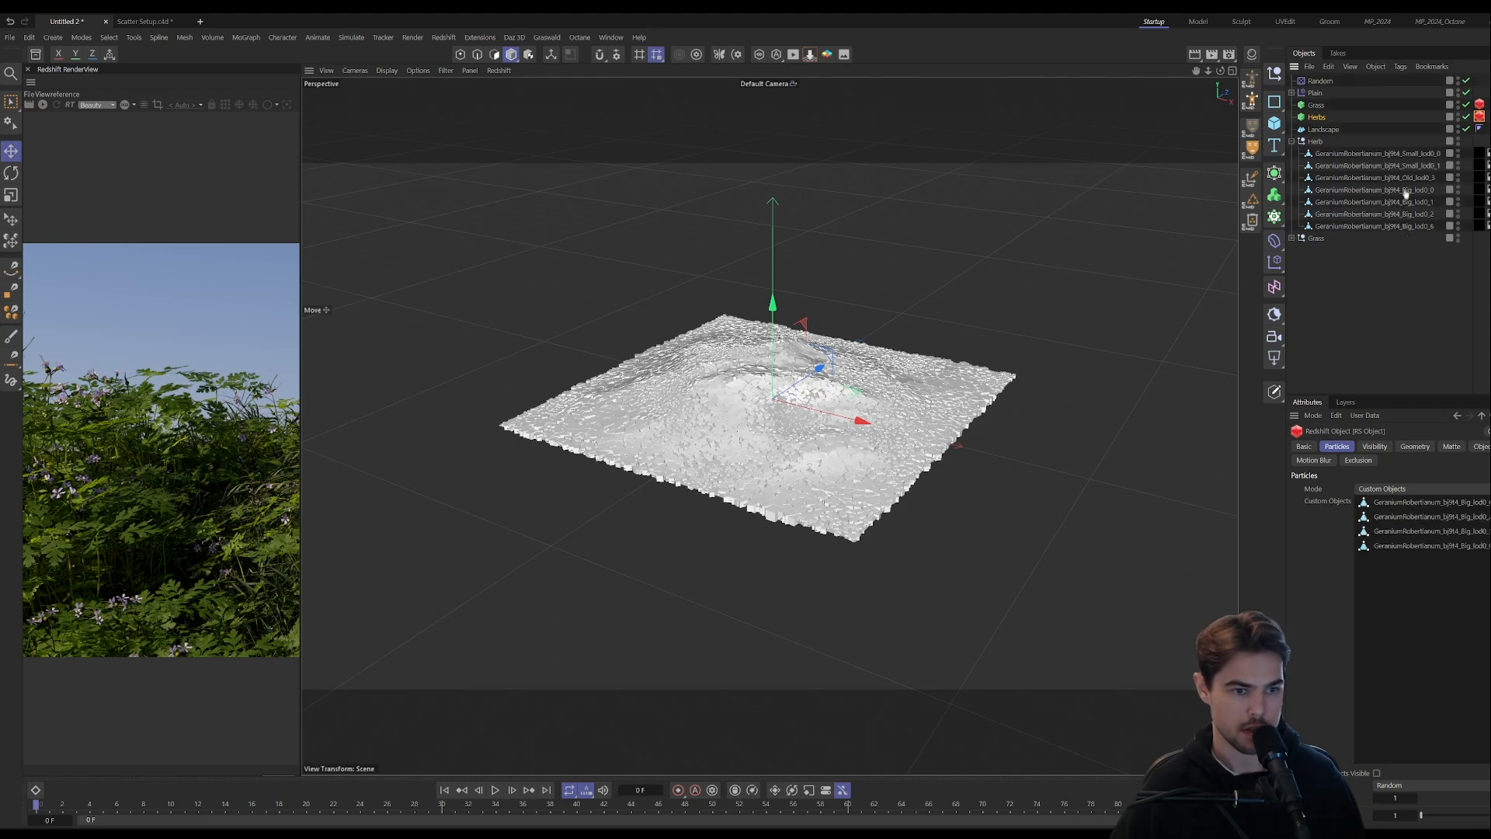
left_click(1406, 179)
left_click(1405, 167)
left_click(1406, 154)
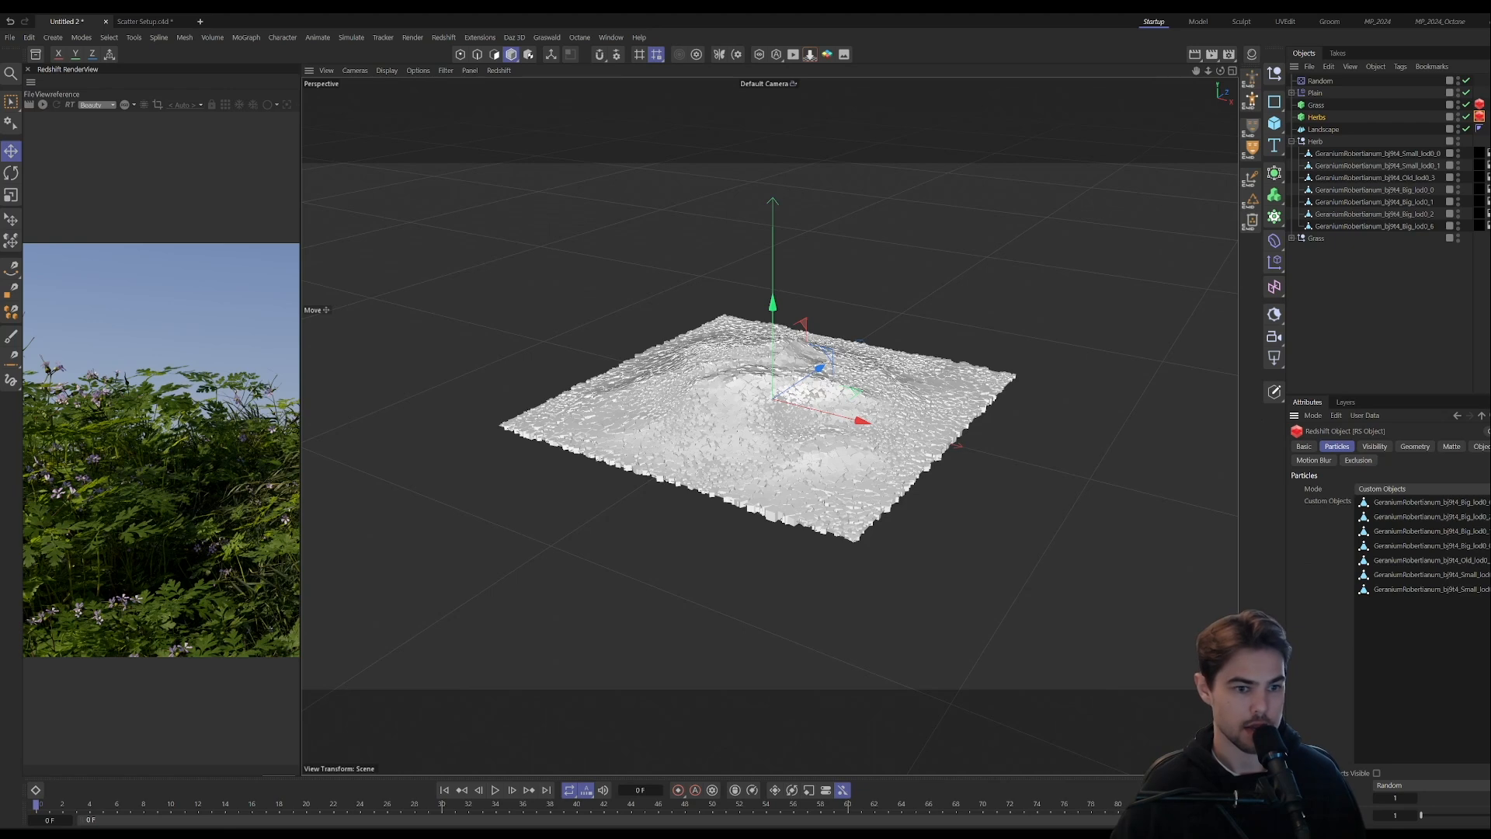
- Replace the Plain effector in the Herbs matrix's effector list with a duplicate of that effector, placed above Random
left_click(1319, 118)
left_click(1457, 447)
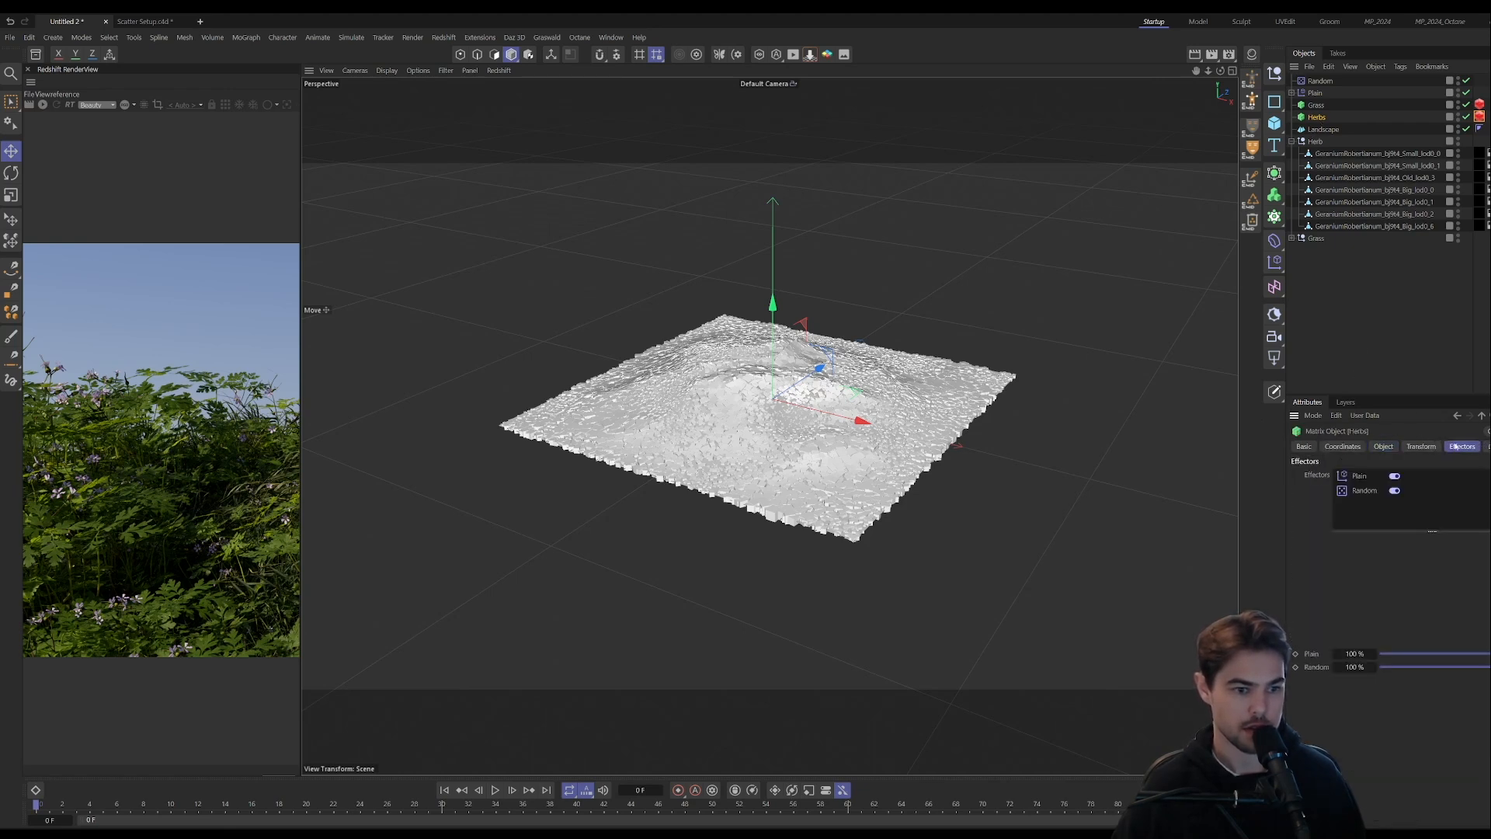
left_click(1362, 479)
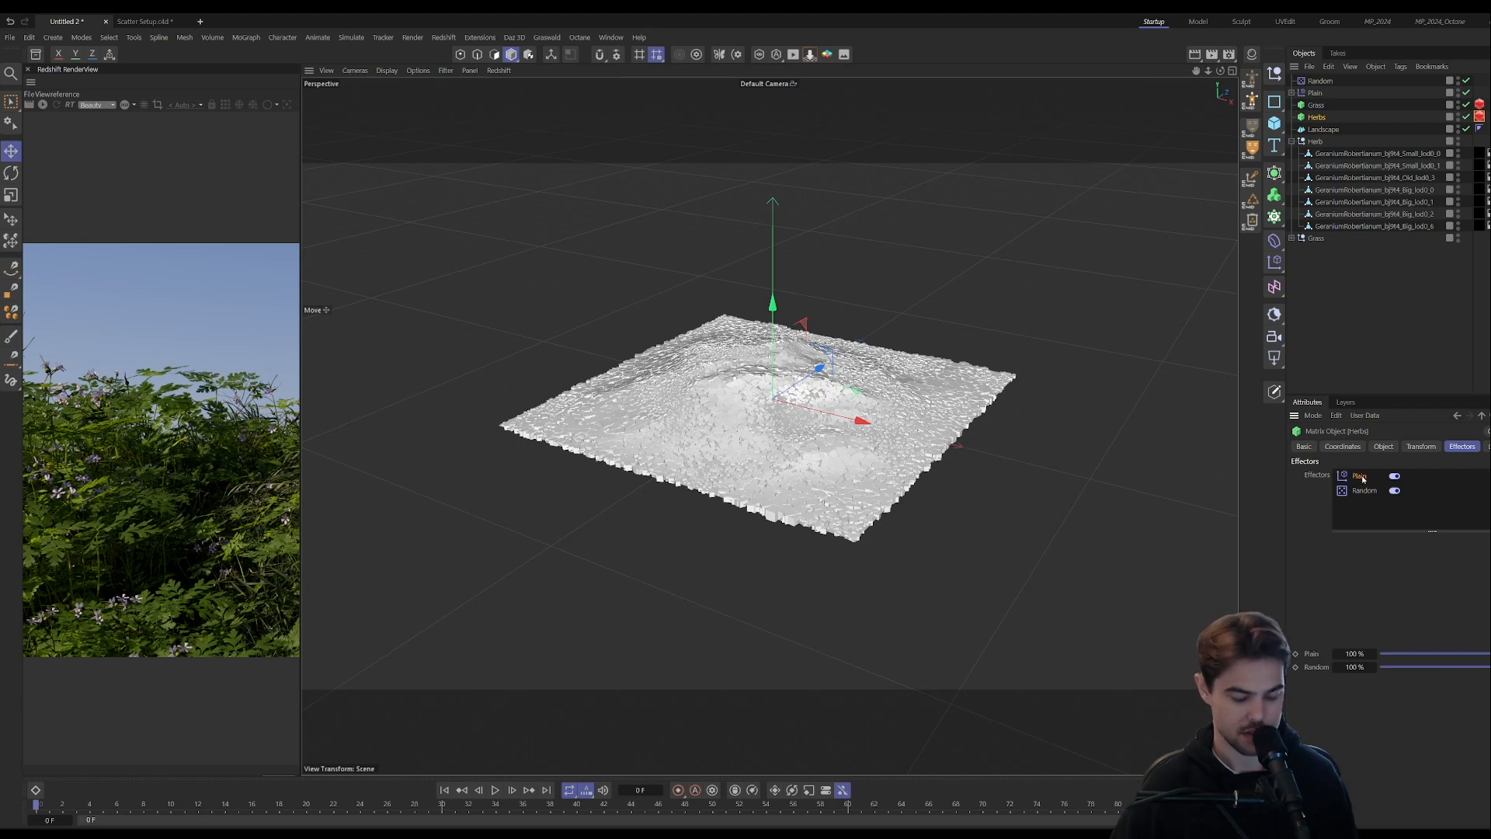
key("Delete")
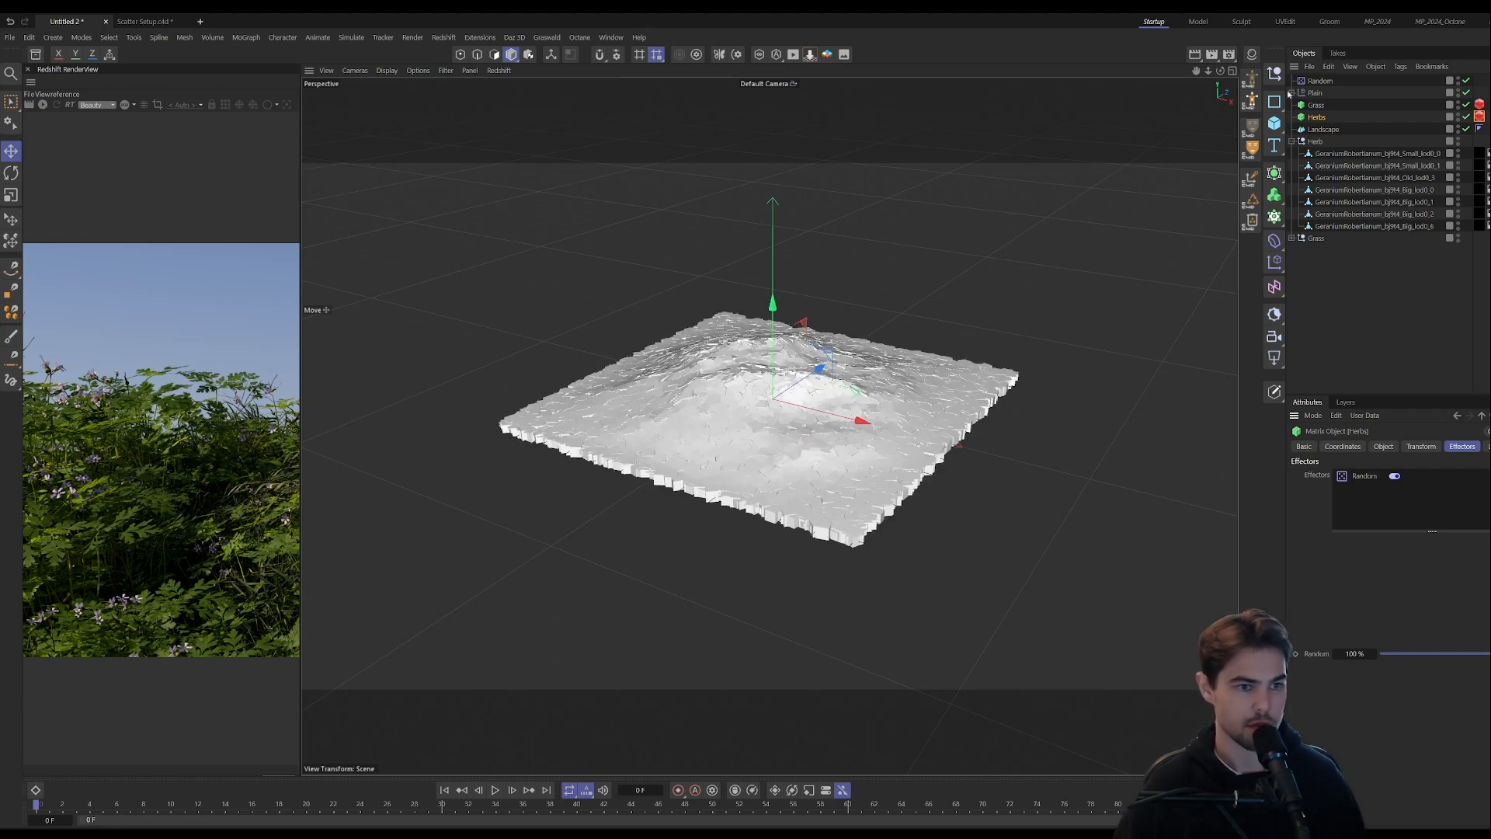
left_click(1275, 262)
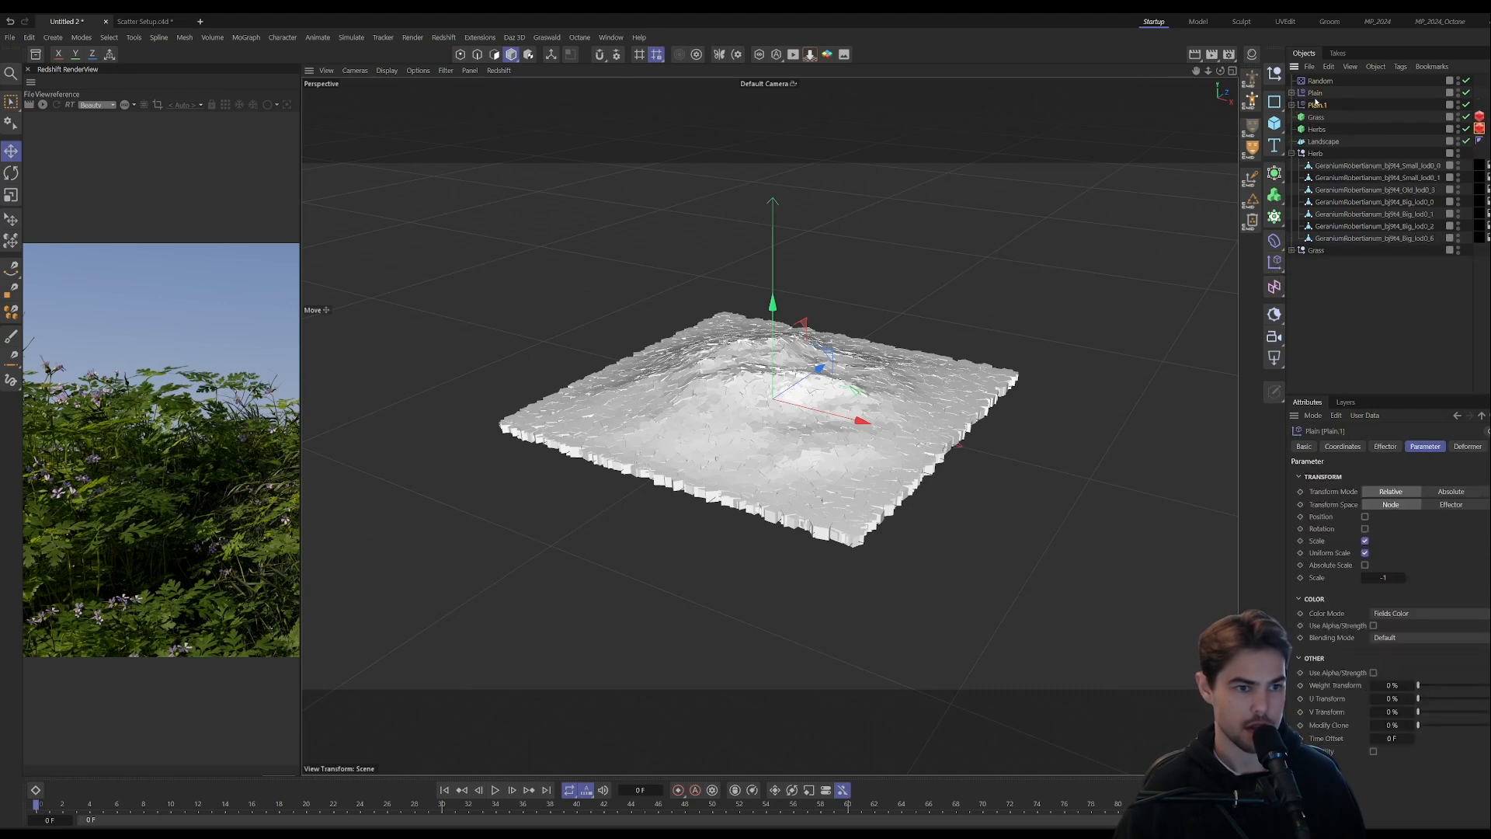
left_click(1317, 129)
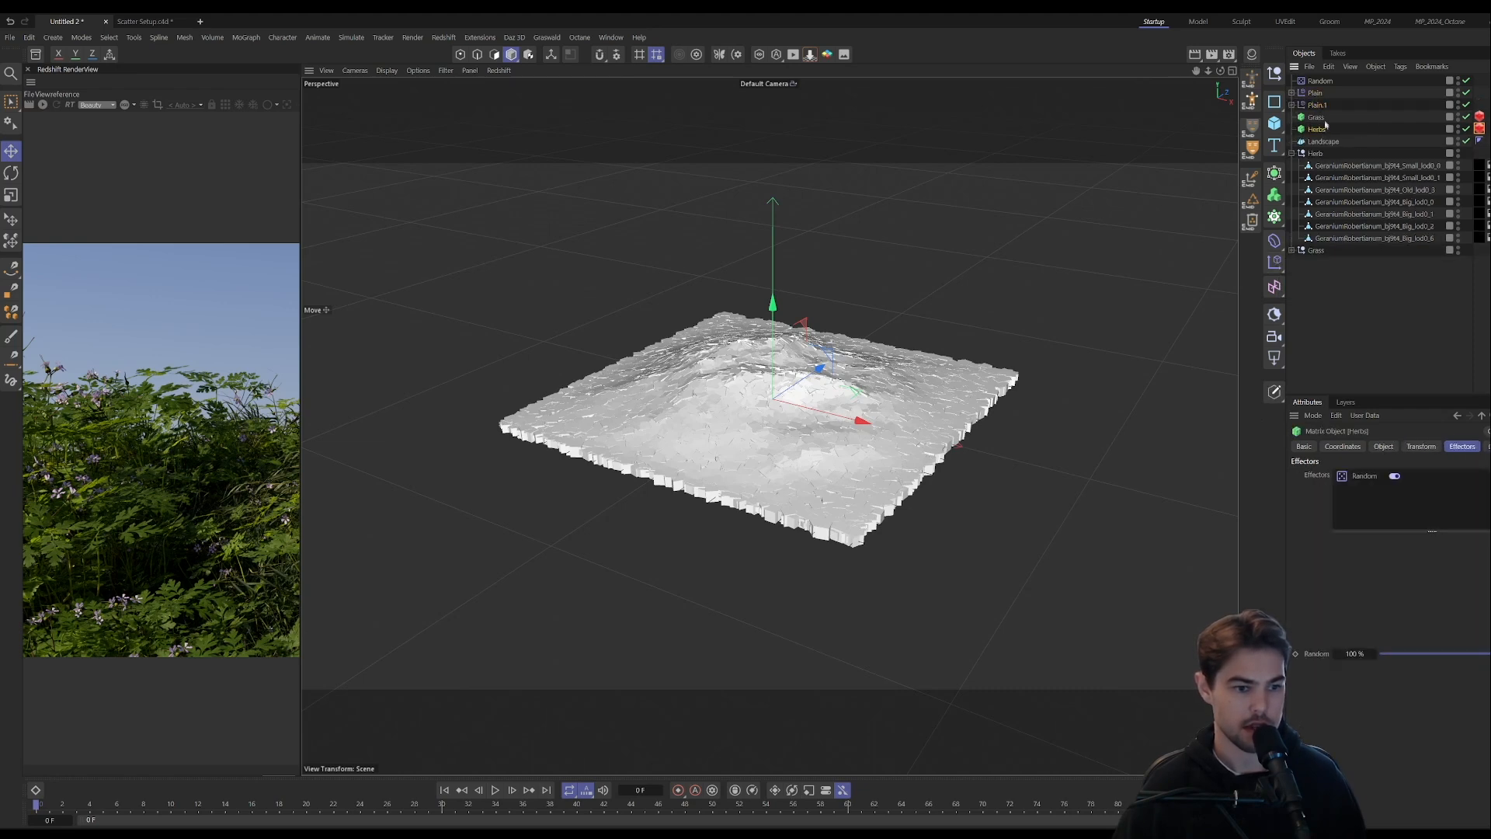
left_click_drag(1317, 106, 1367, 477)
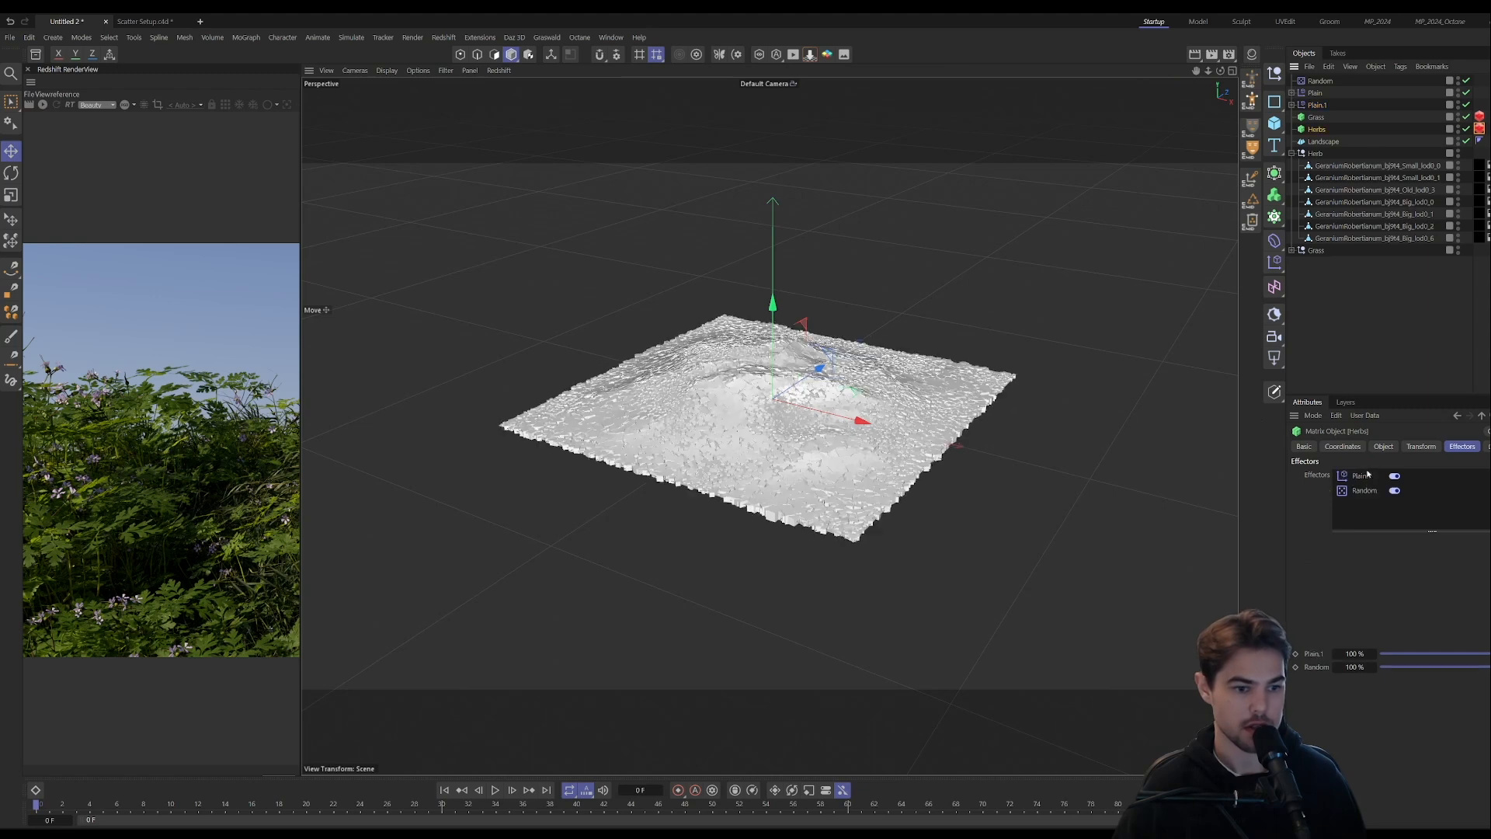
- Set the duplicated Plain effector's Shader Field noise to seed 676 and contrast 69%
left_click(1316, 105)
left_click(1291, 105)
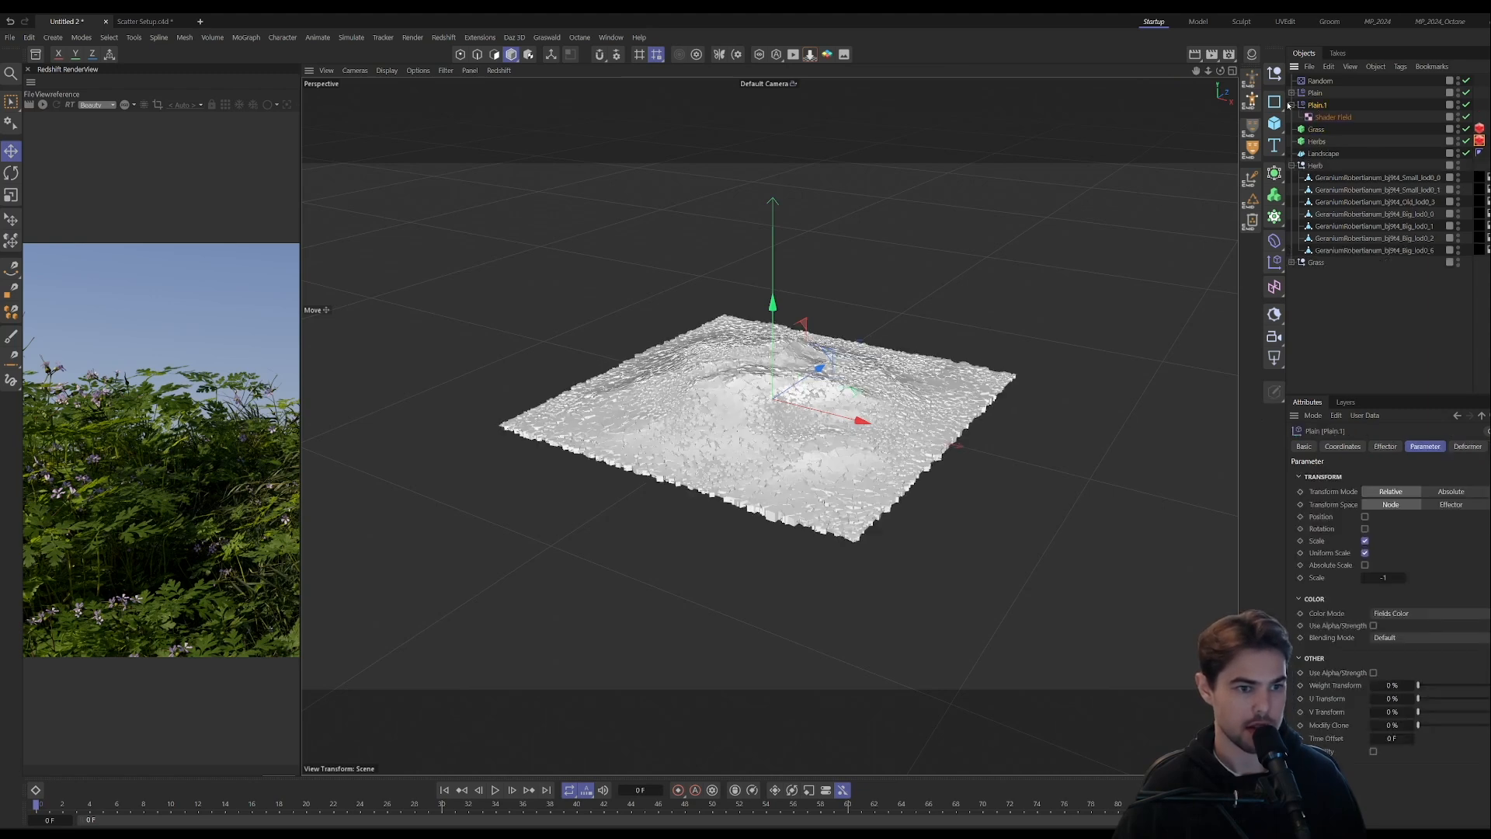
left_click(1331, 117)
left_click(1357, 536)
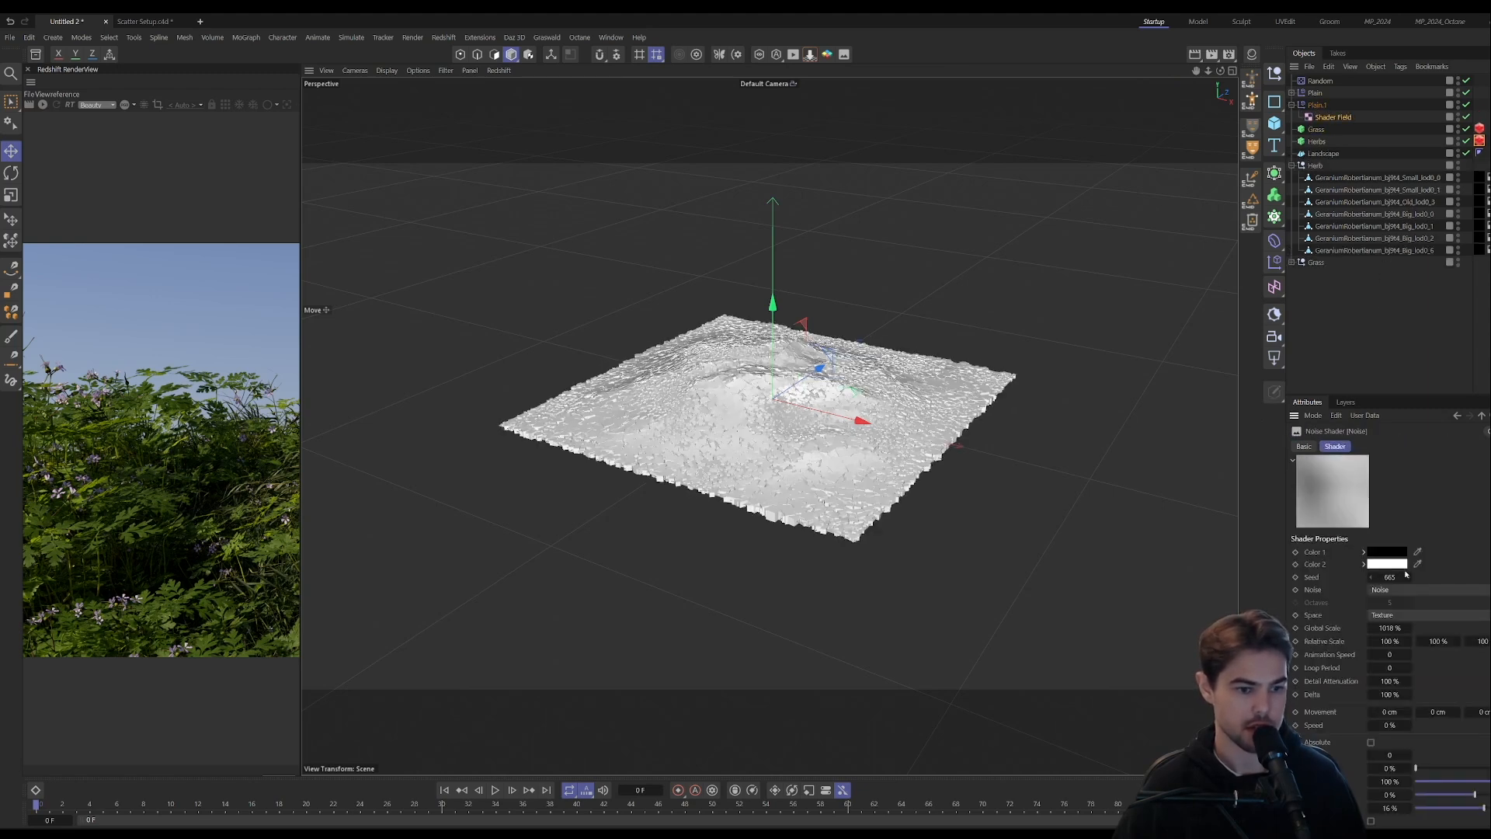
left_click_drag(1408, 577, 1417, 577)
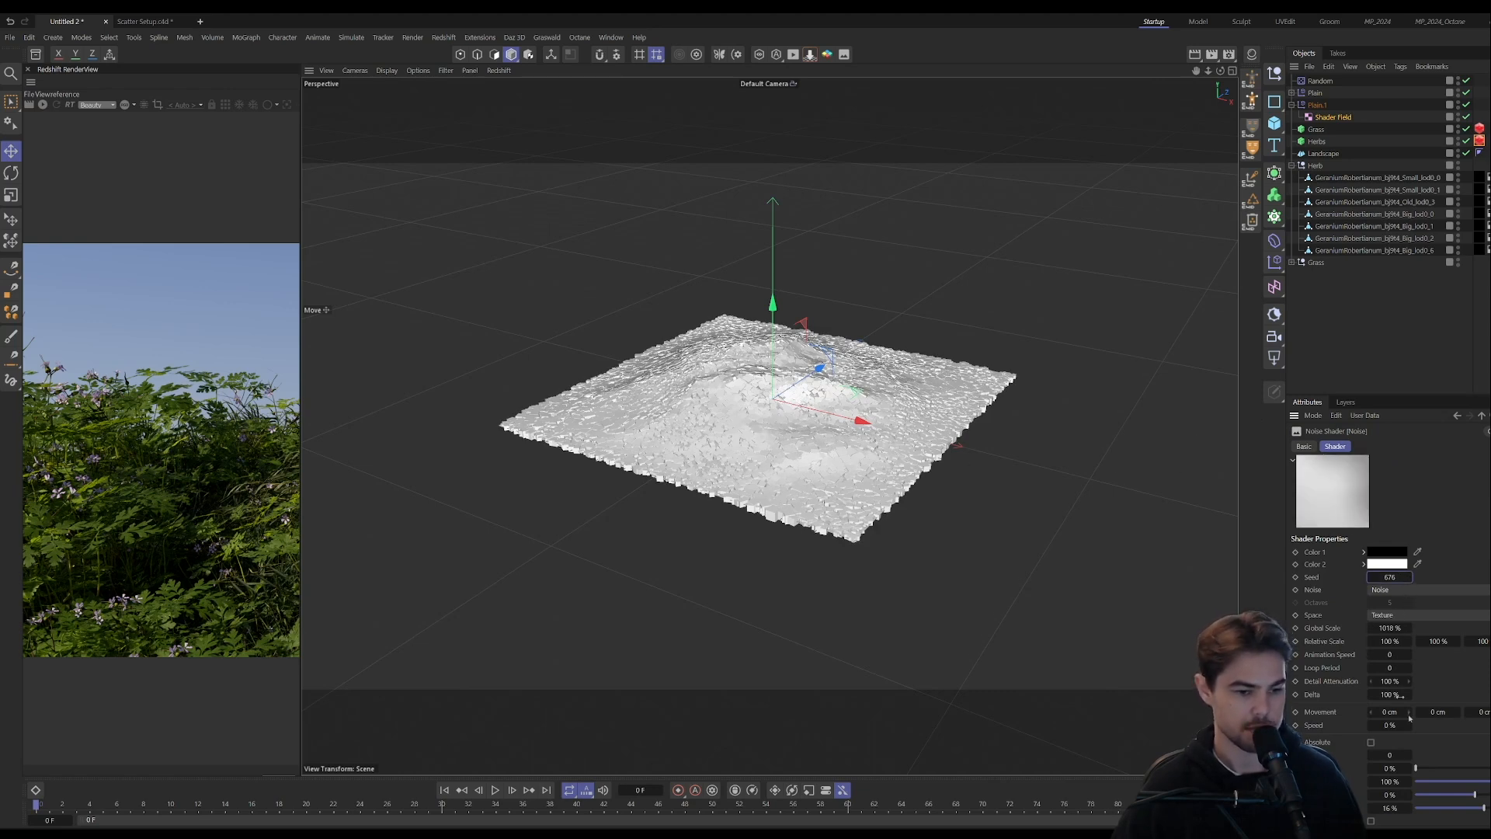
left_click_drag(1484, 808, 1490, 808)
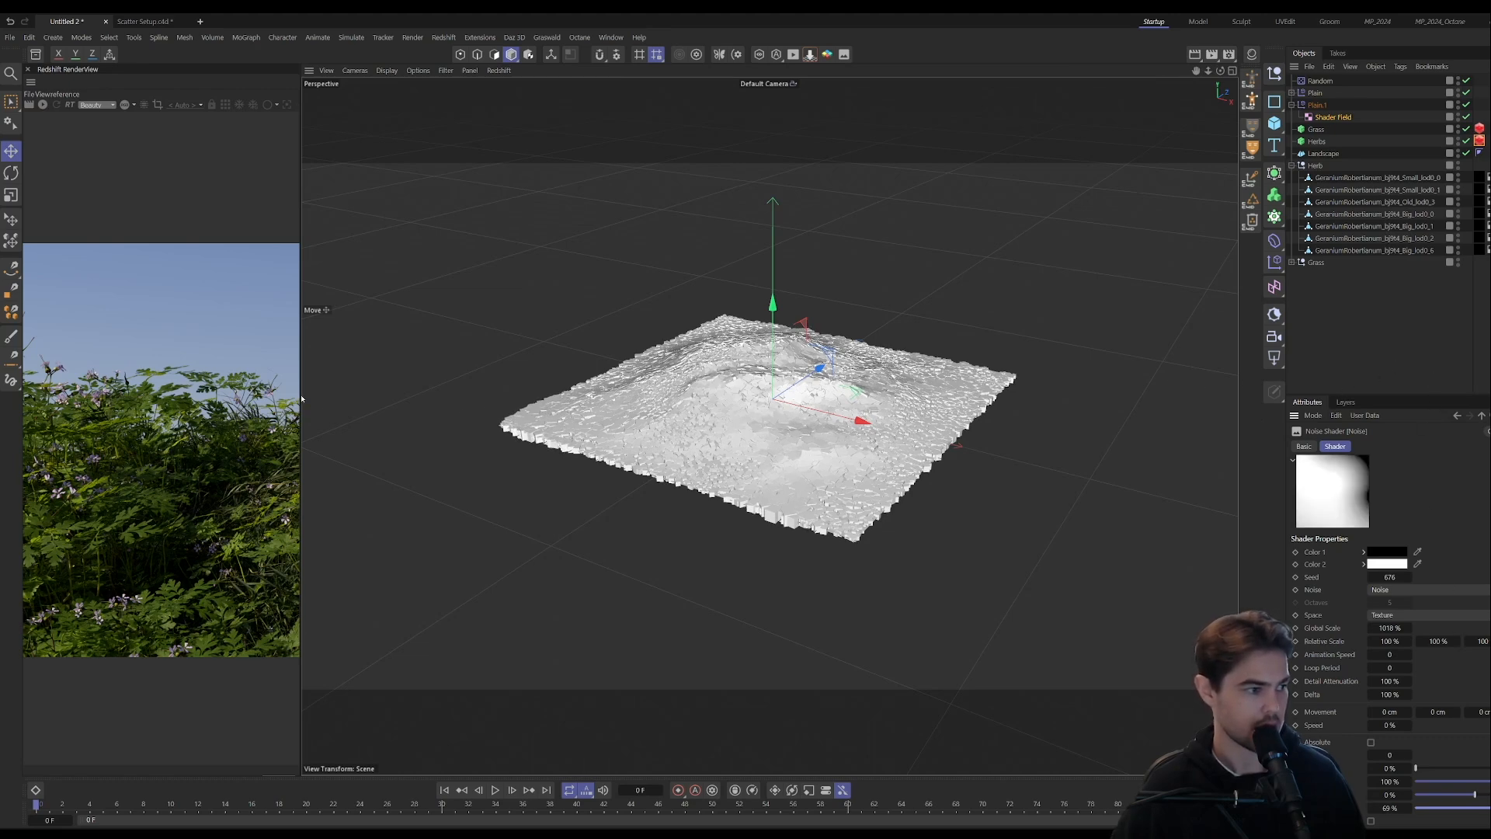
- Widen the Redshift RenderView and add a Redshift sun and sky rig to the scene
left_click_drag(301, 395, 761, 395)
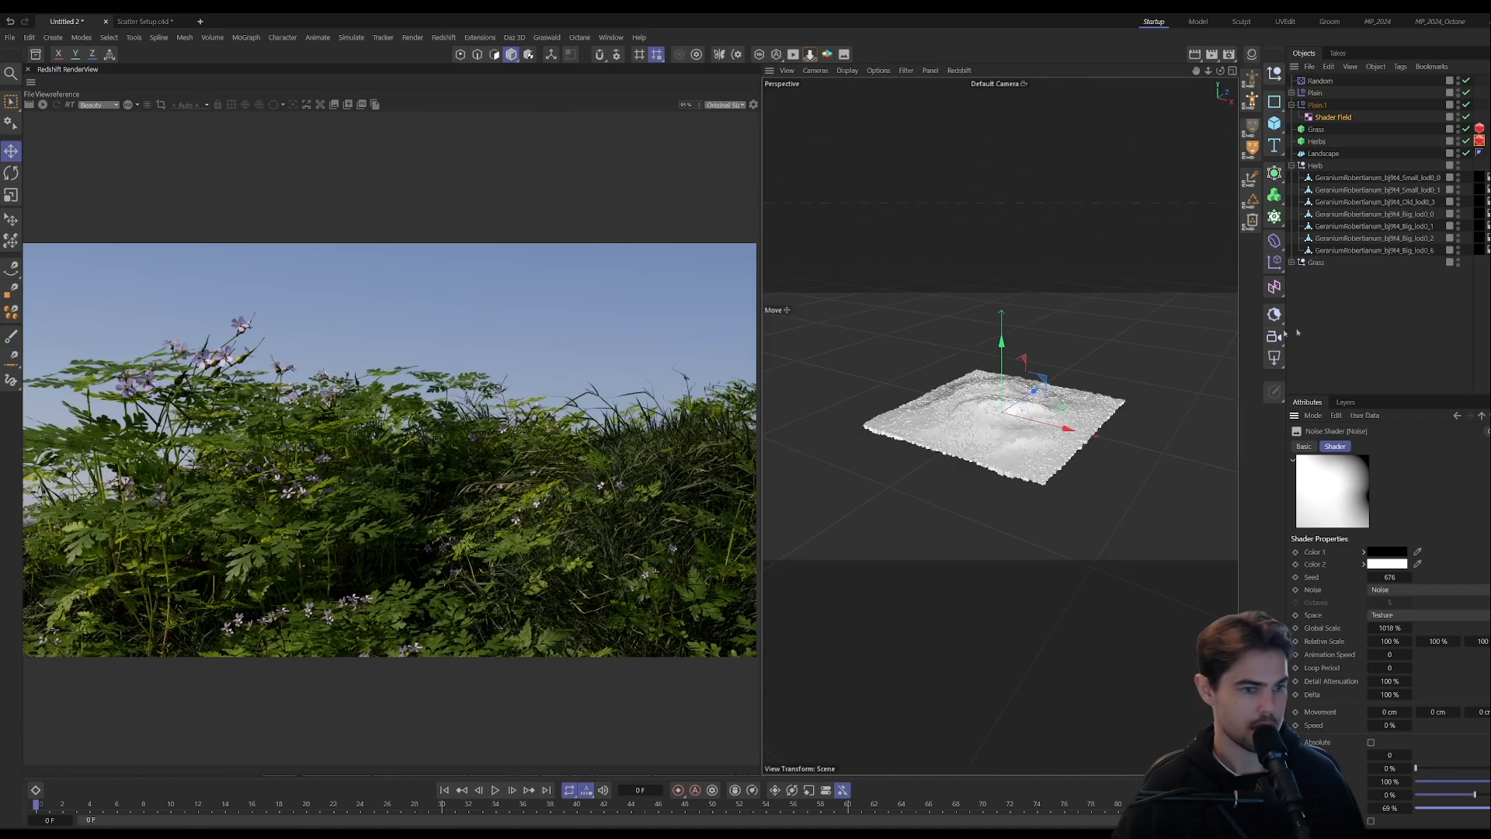
left_click(1275, 357)
left_click(1324, 339)
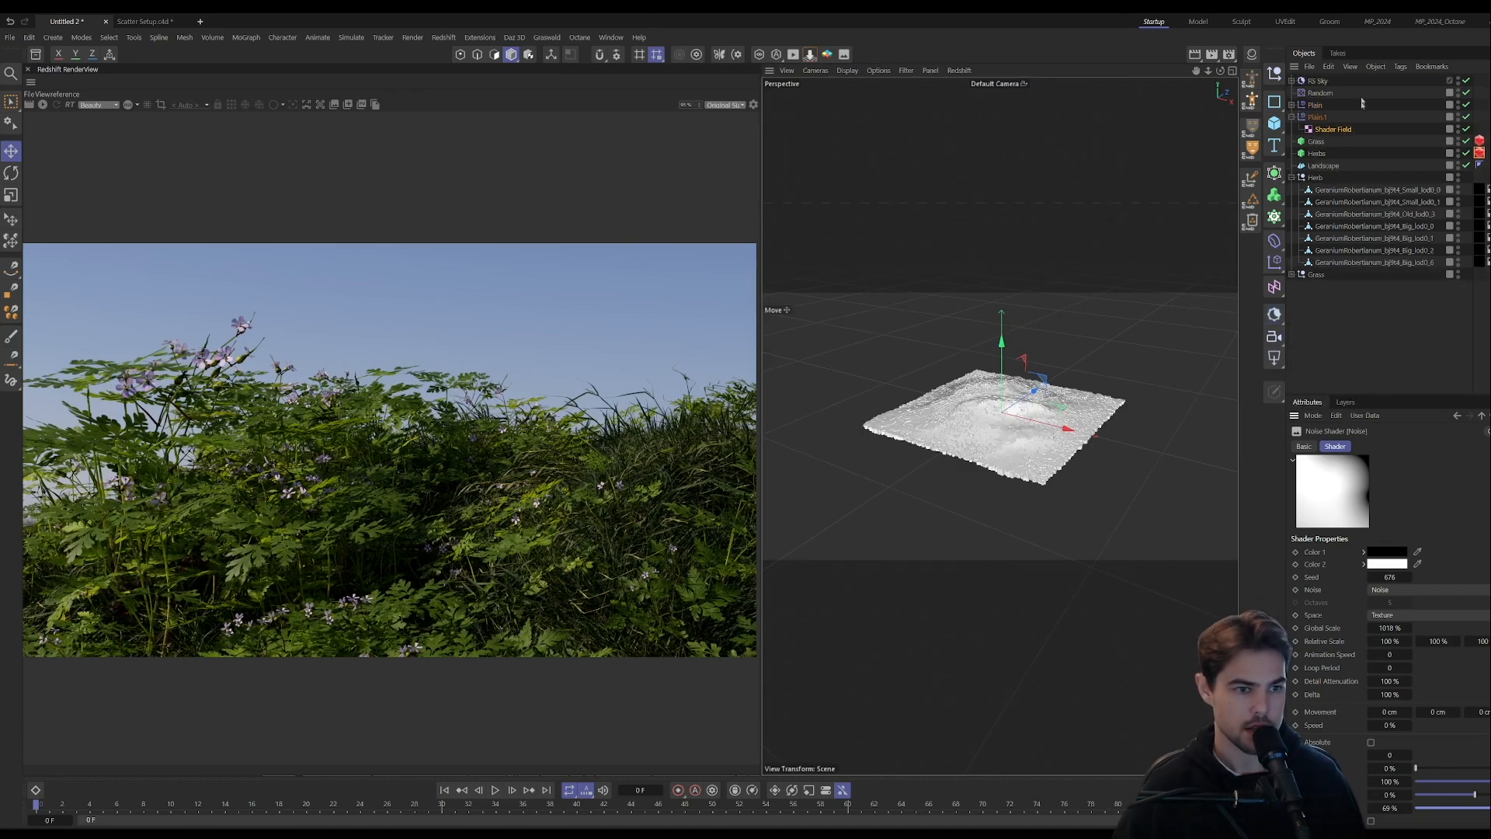
- Rotate the RS Sun inside the RS Sky rig so its light comes in from the side
left_click(1318, 82)
left_click(1291, 80)
left_click(1325, 93)
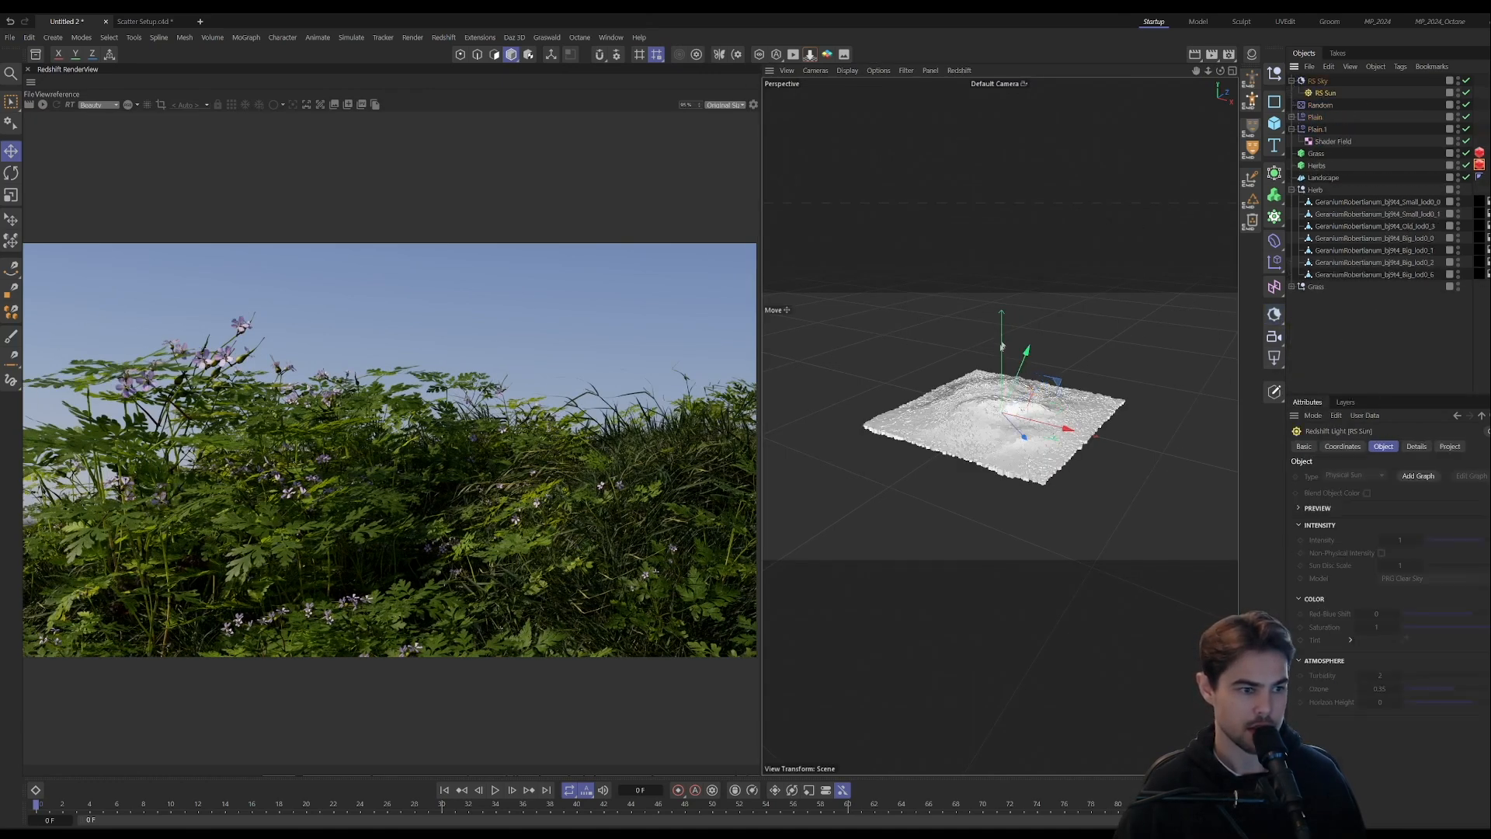
key("e")
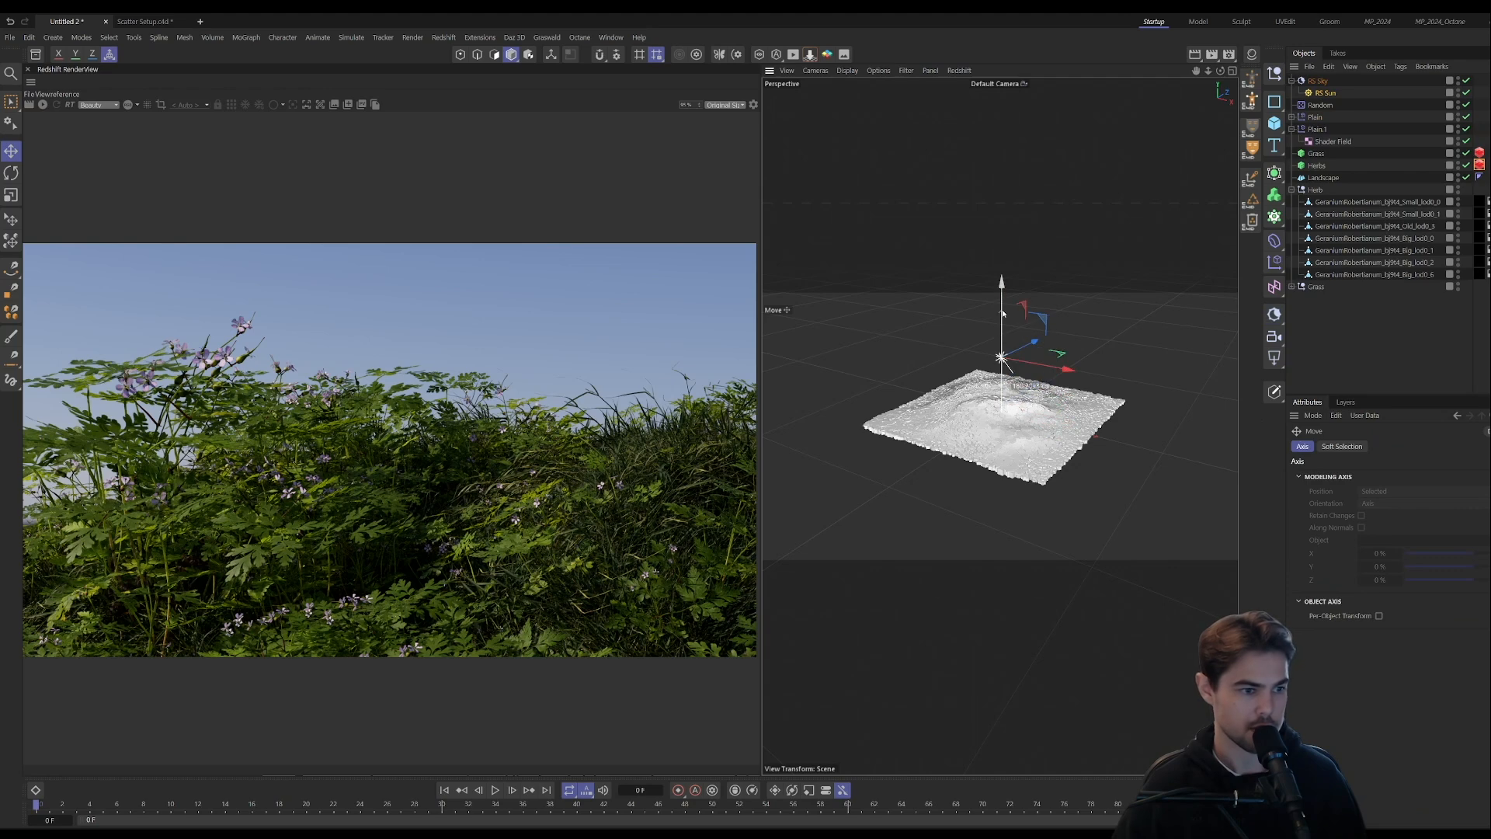
key("r")
left_click_drag(1011, 374, 1084, 386)
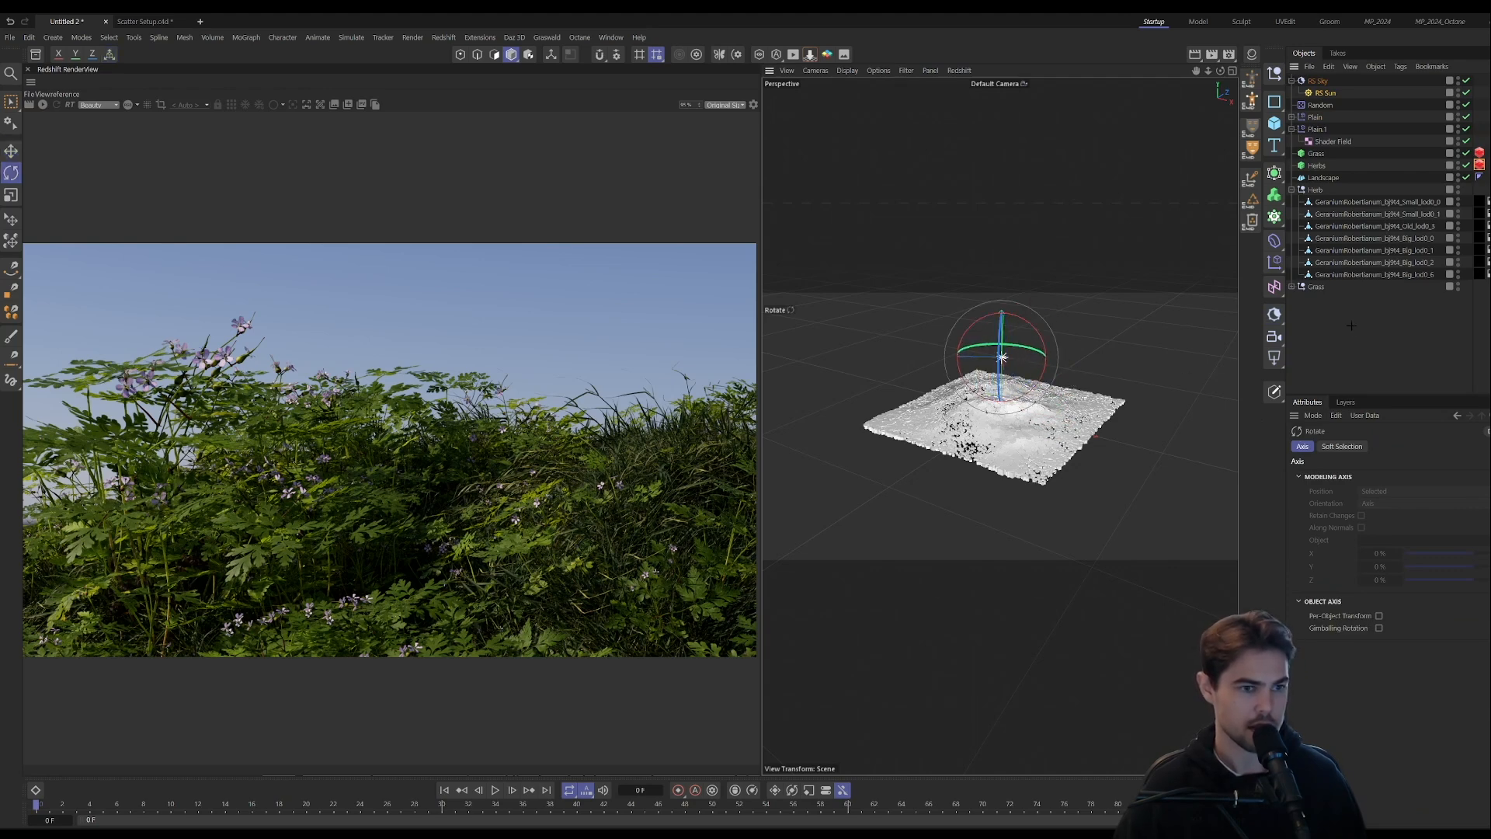
- Tilt the RS Sun slightly so its light angles down onto the landscape
scroll(943, 431, "up", 5)
left_click_drag(1017, 435, 876, 366, "alt")
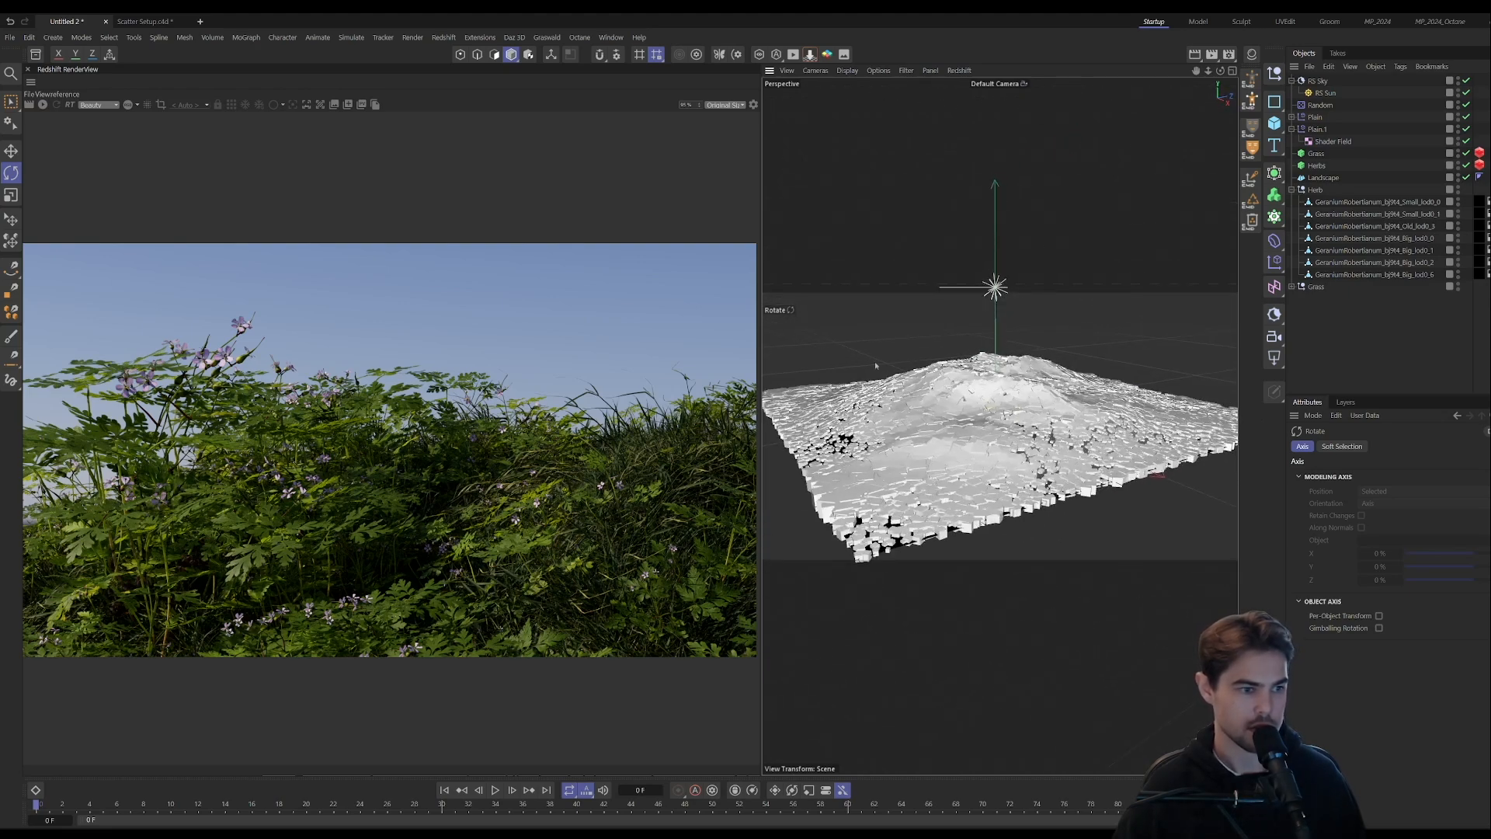
left_click(1323, 93)
key("w")
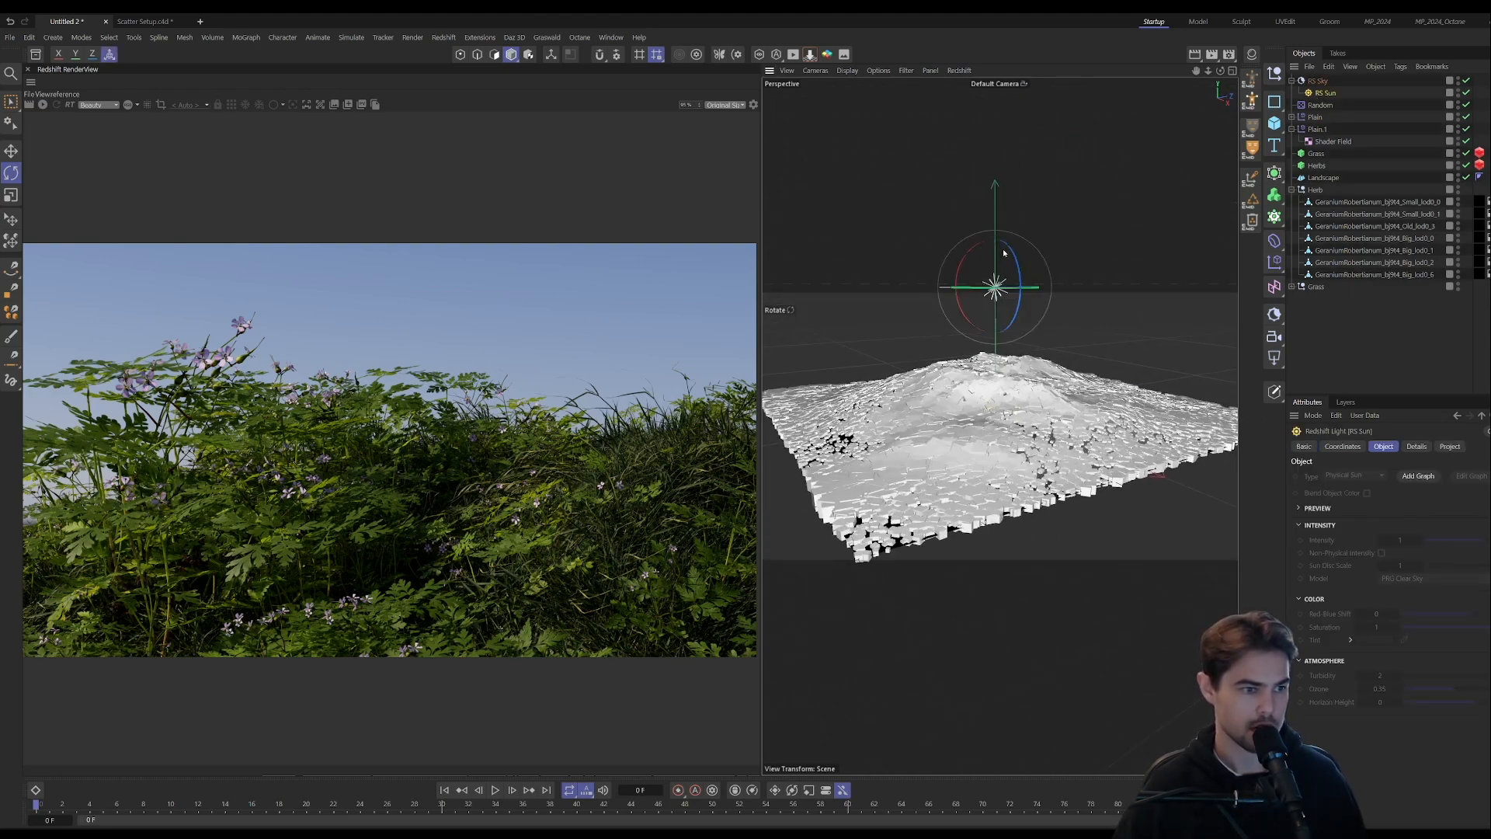
left_click_drag(972, 252, 968, 269)
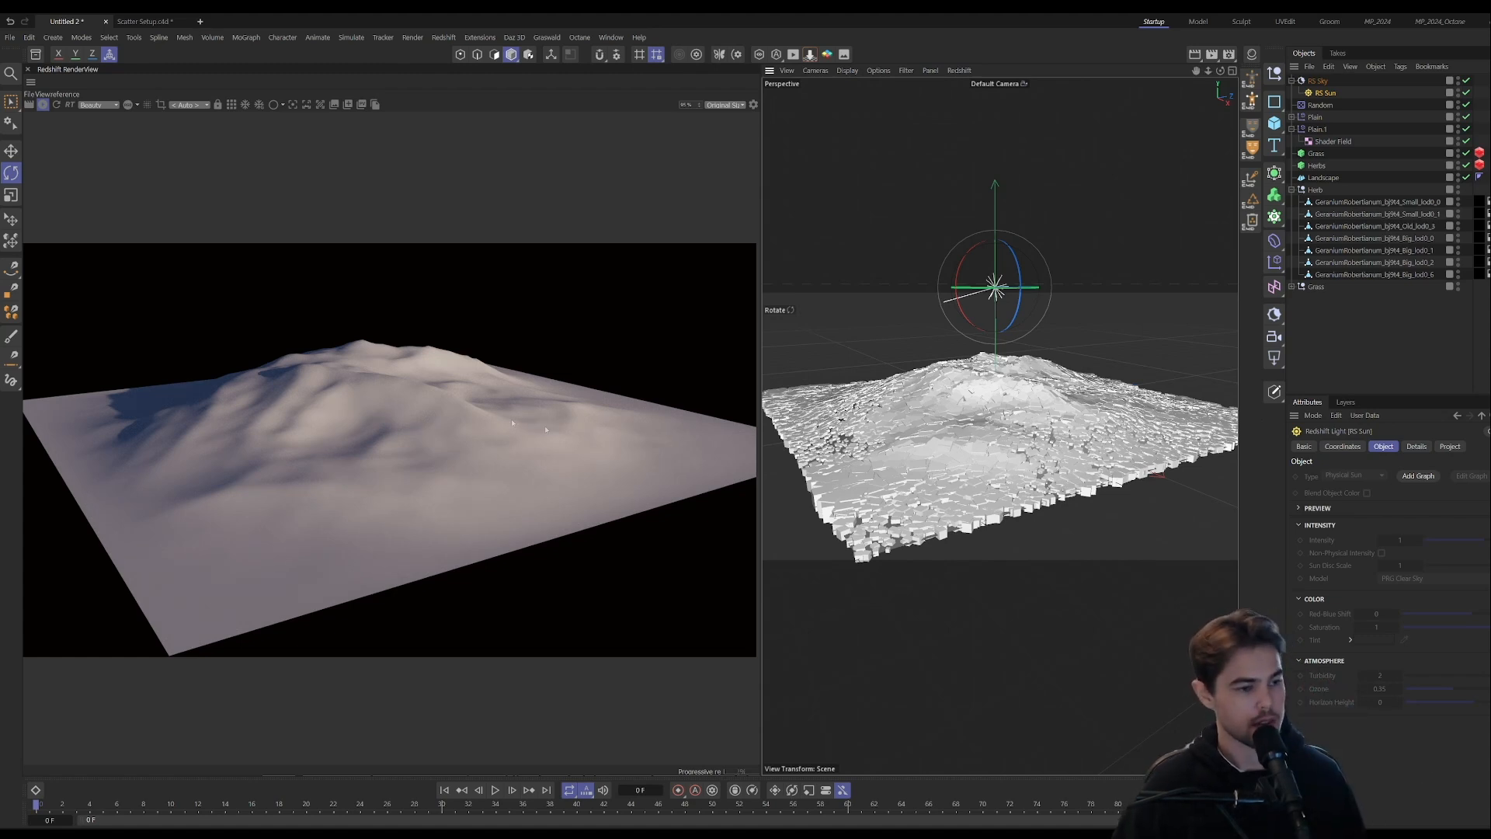
- Collapse the Herb group, select the Grass matrix and stop the live render in the Redshift RenderView
left_click(1294, 190)
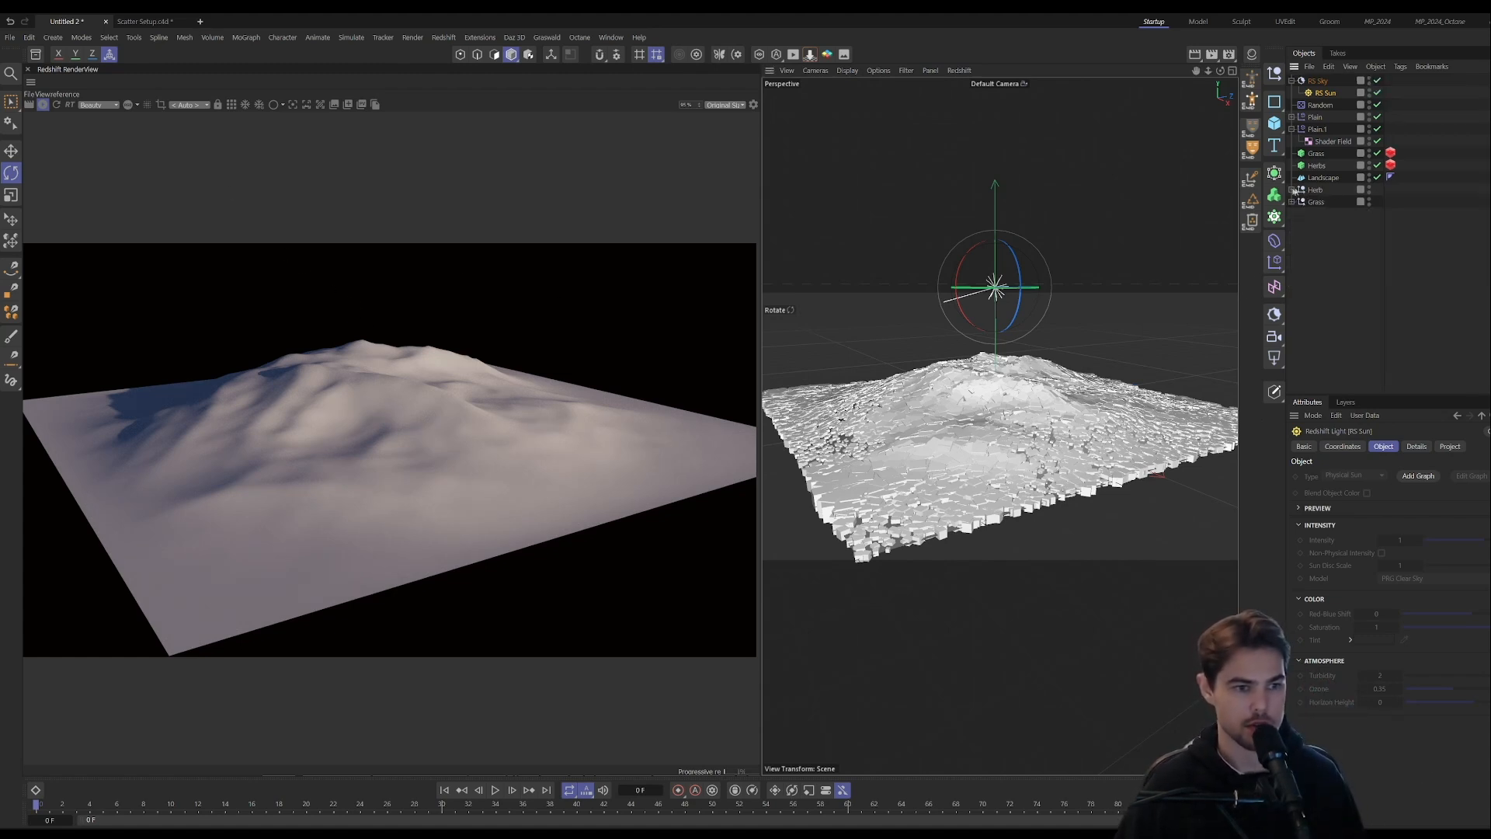
left_click(1318, 154)
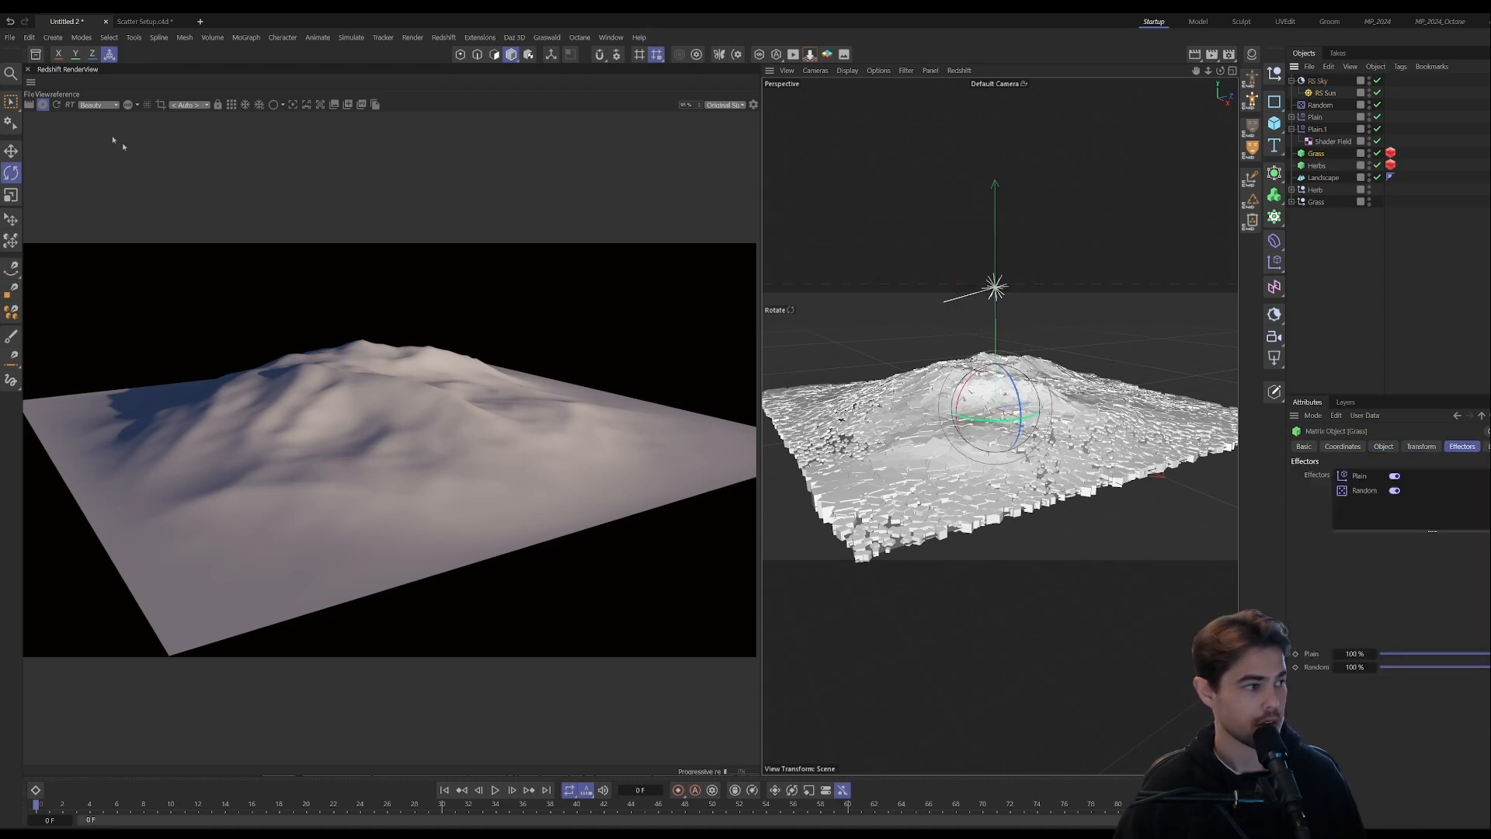
left_click(43, 104)
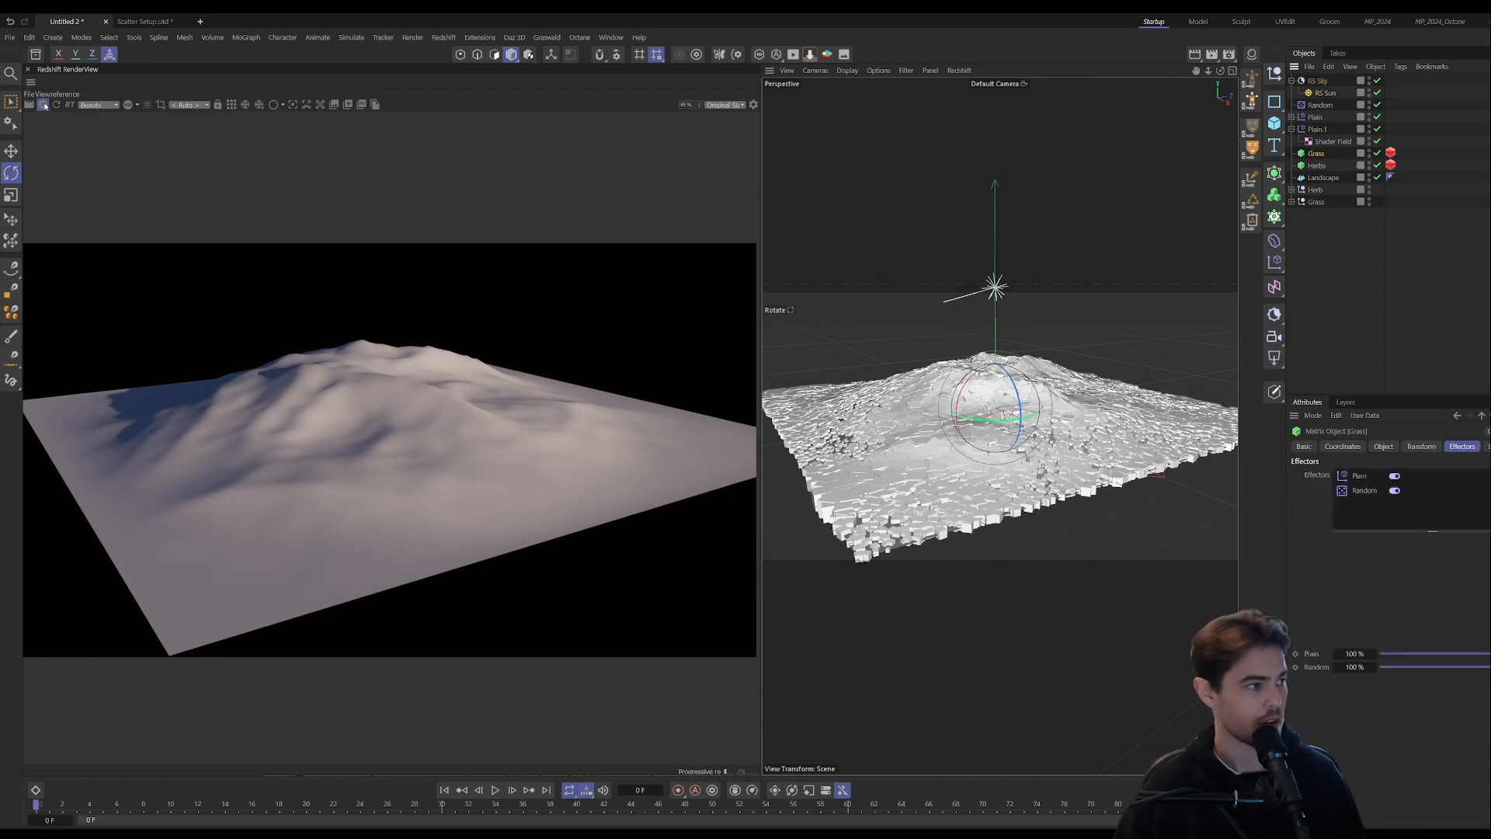
- Expand the Herb group and examine the transform coordinates of several of its Geranium variants
left_click(1292, 190)
left_click(1330, 204)
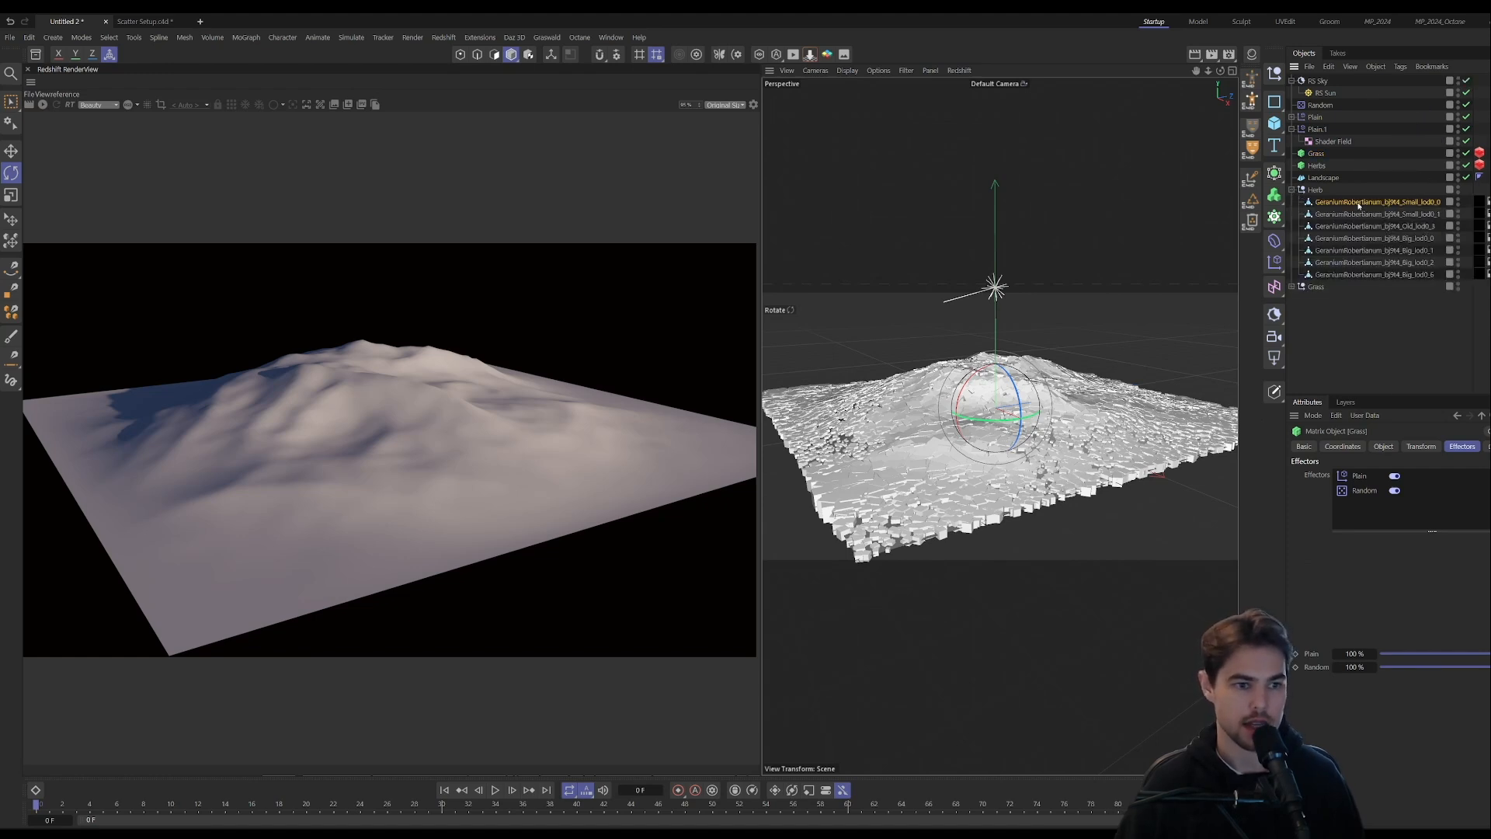
left_click(1344, 448)
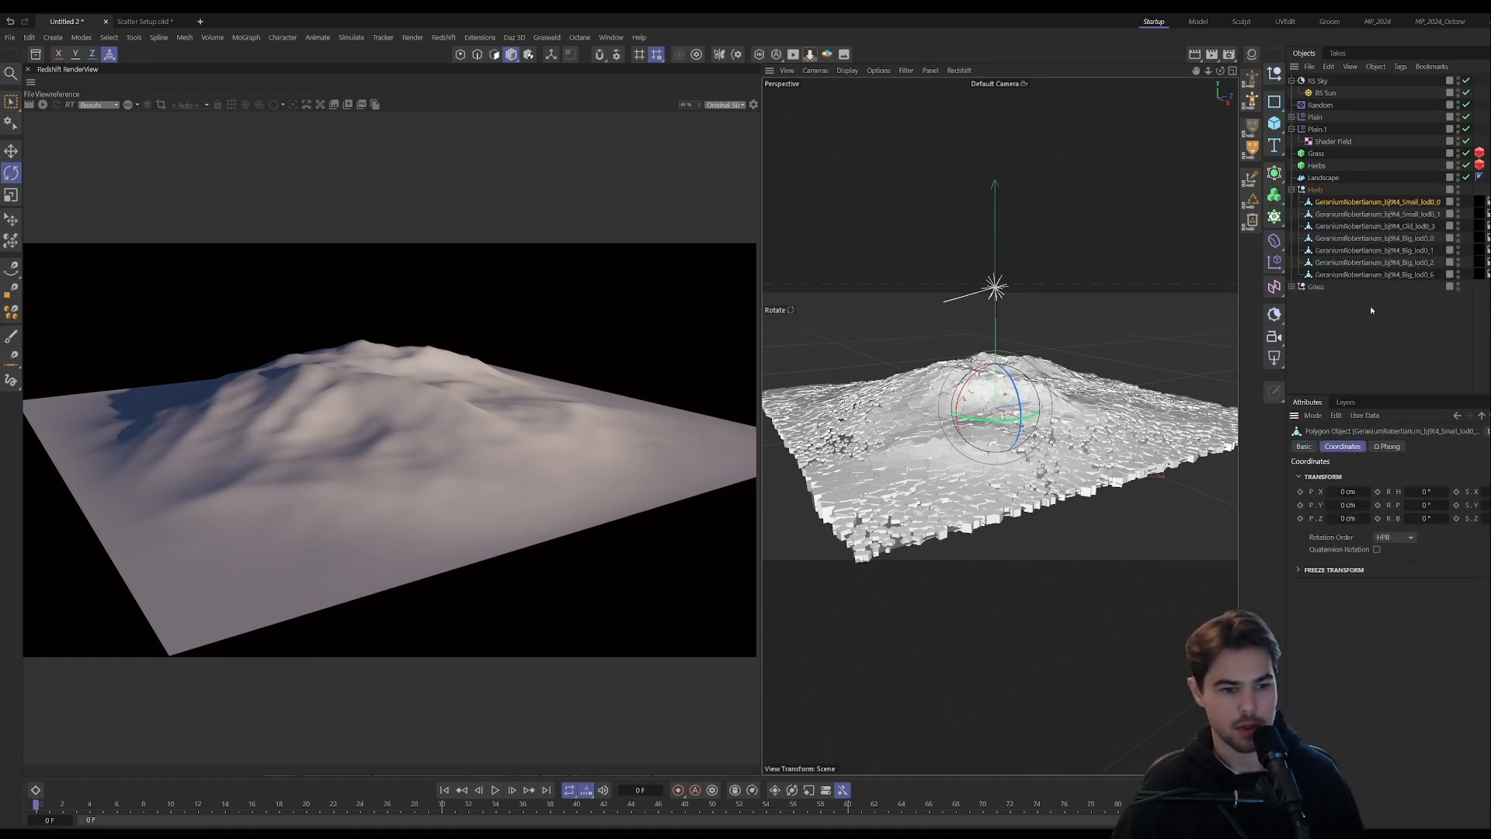
left_click(1373, 250)
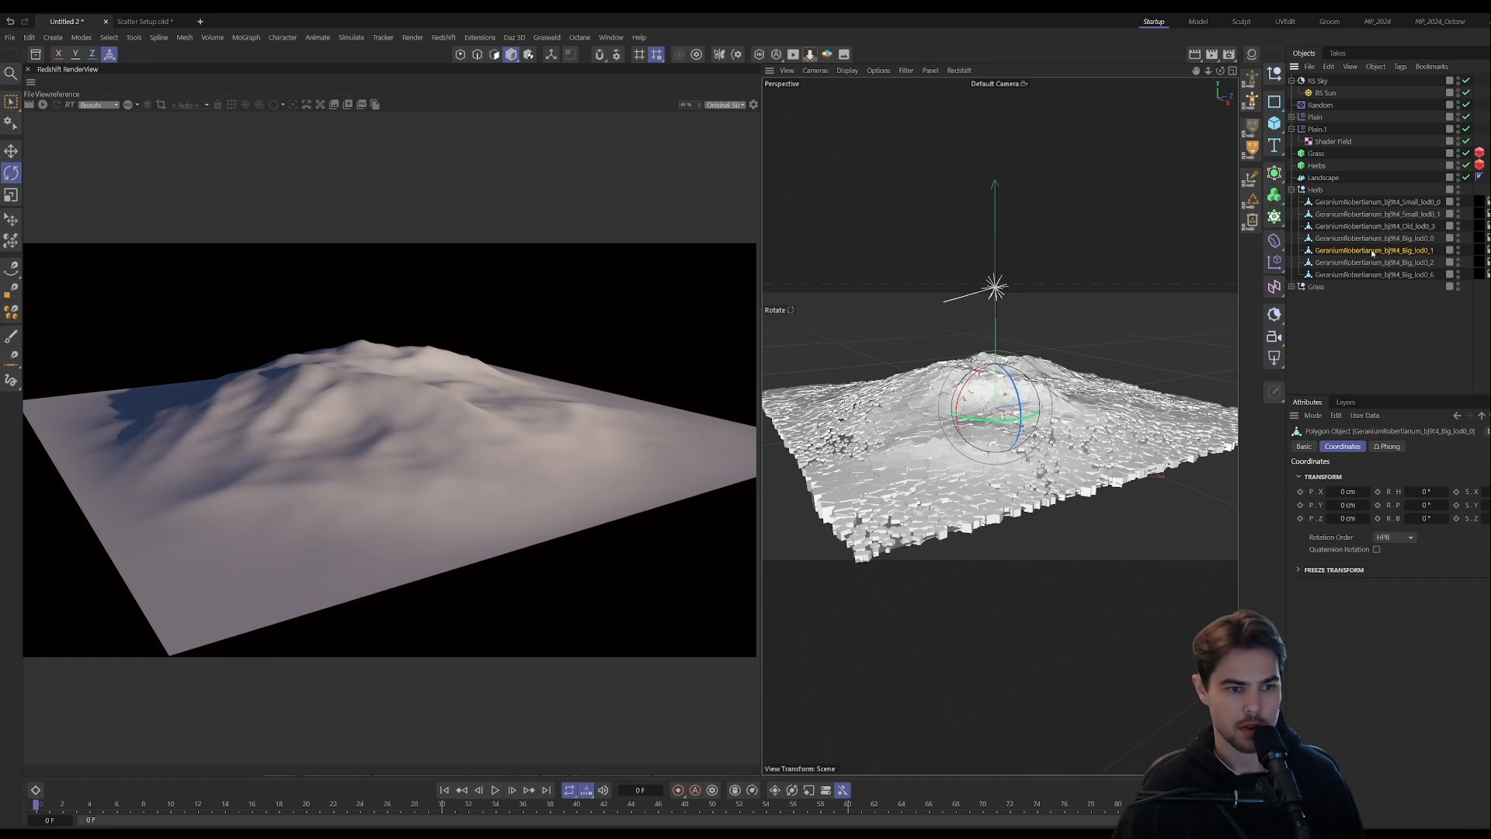
left_click(1355, 214)
left_click(1375, 202)
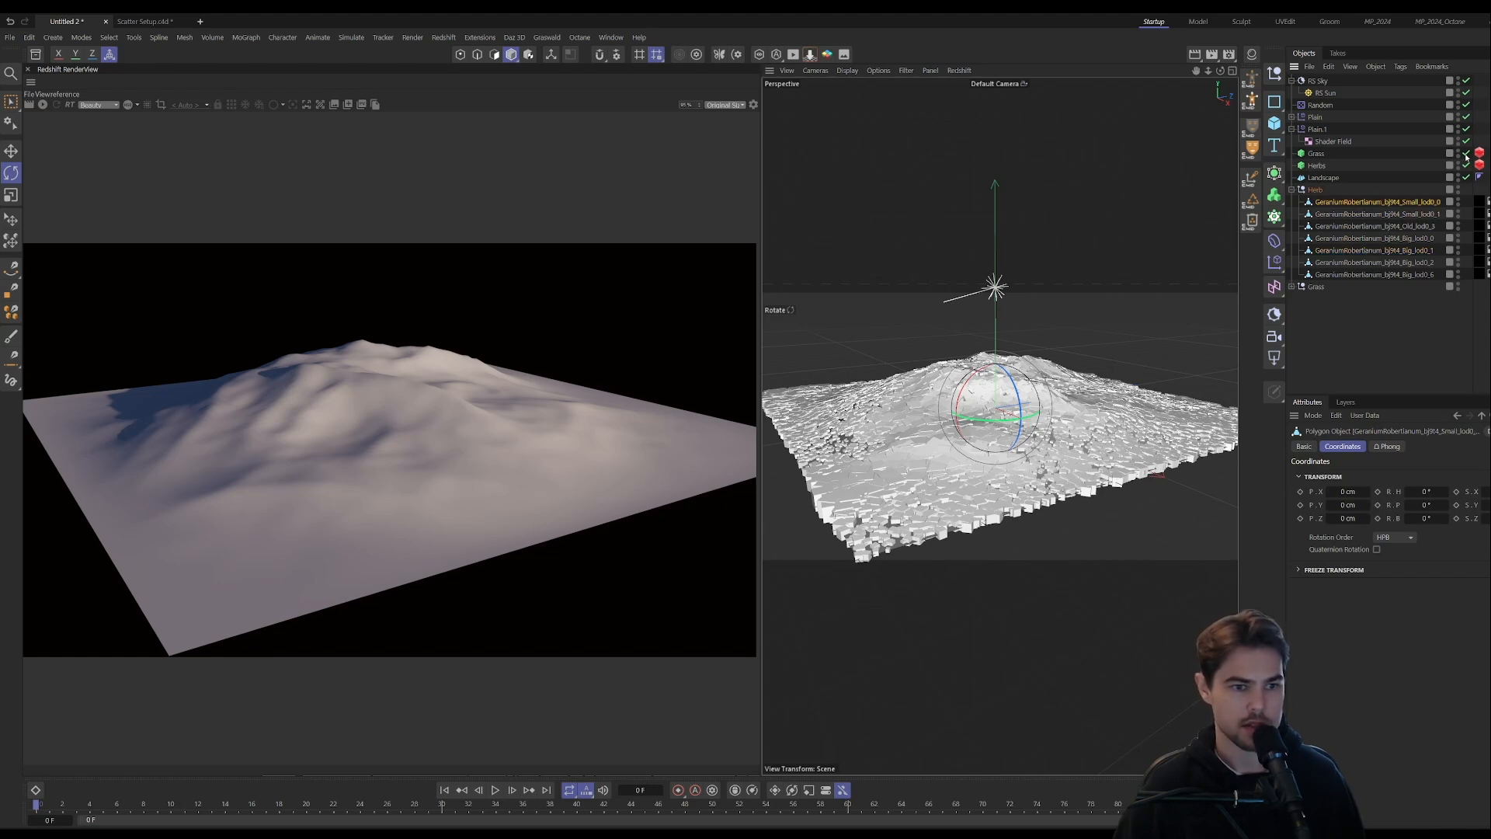
- Disable the Grass and Herbs matrices and the Landscape to isolate the source plants at the origin
left_click_drag(1465, 154, 1467, 172)
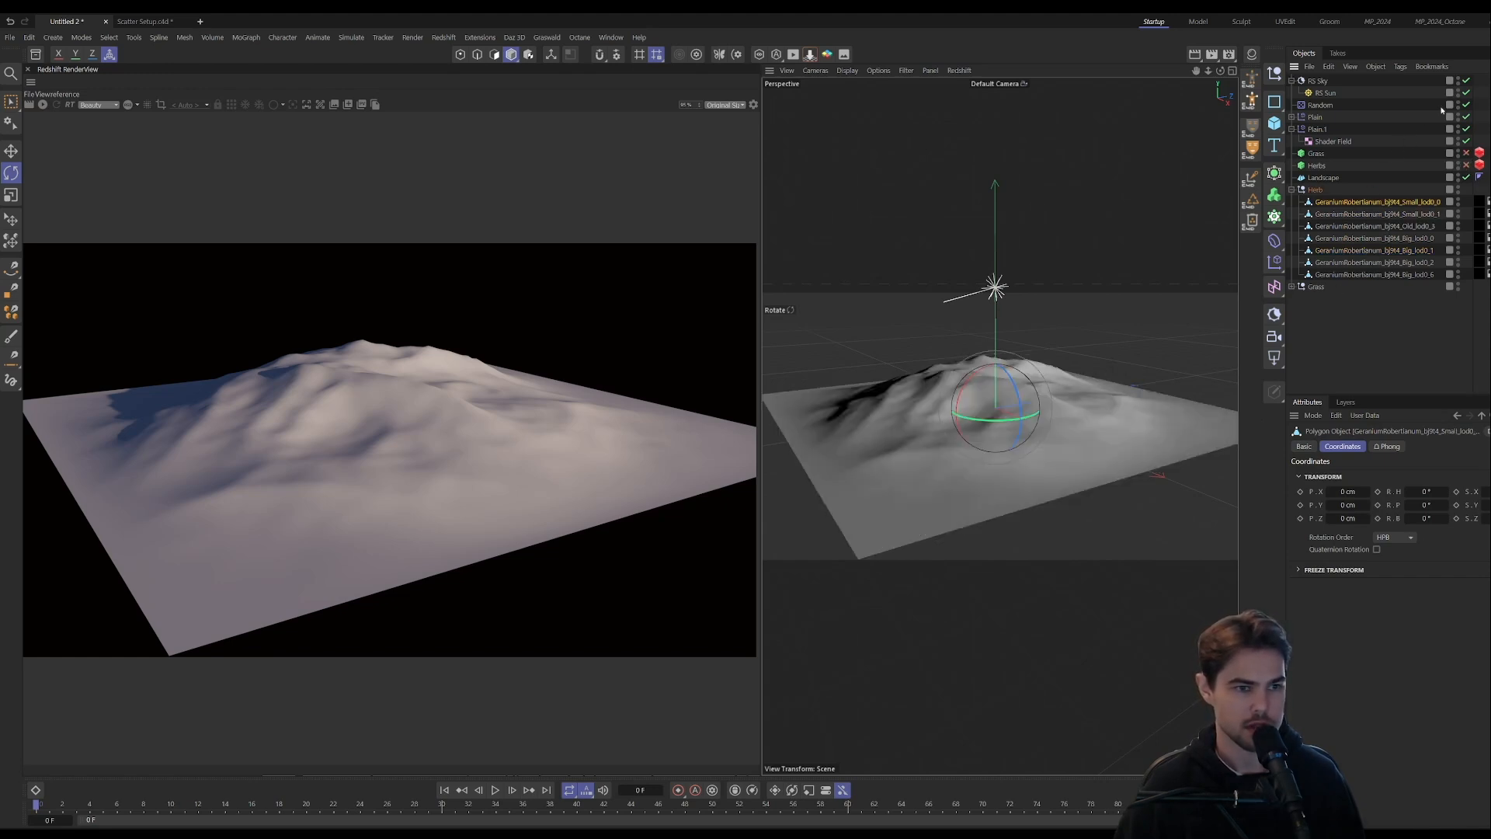
left_click(1467, 178)
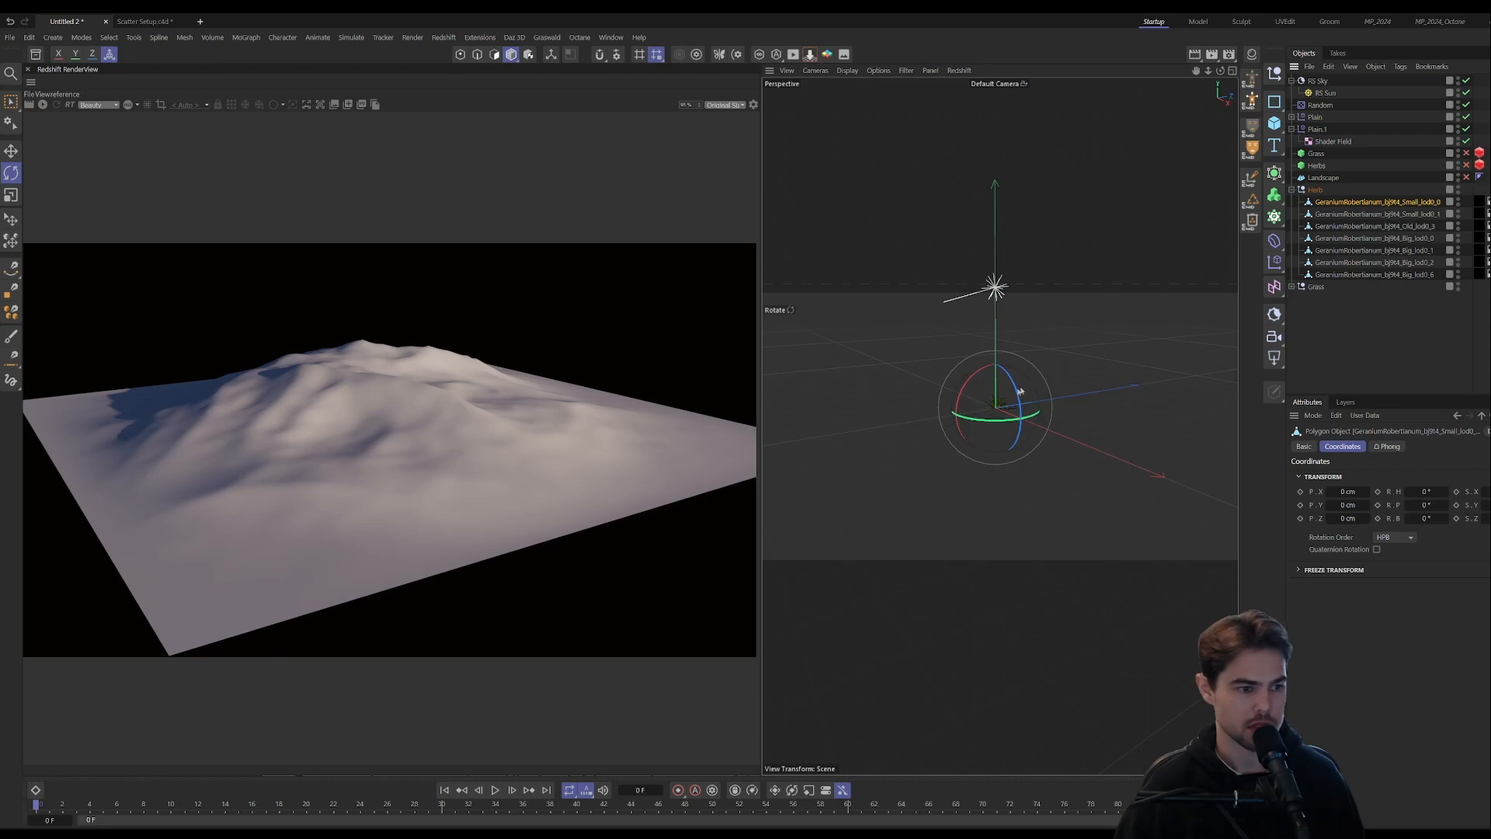
scroll(991, 433, "up", 6)
middle_click_drag(1062, 353, 1025, 417, "alt")
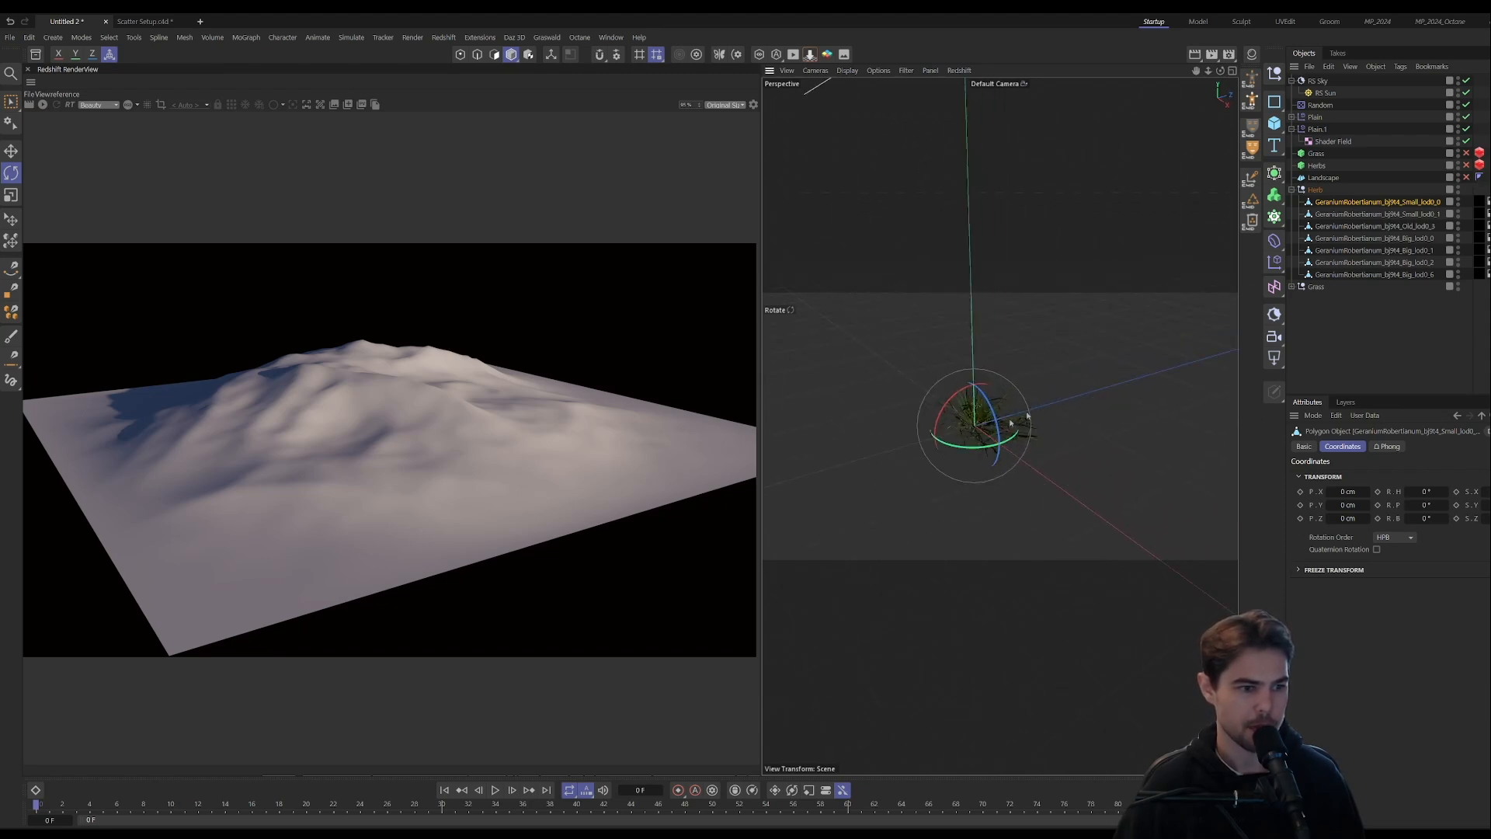
scroll(943, 446, "up", 5)
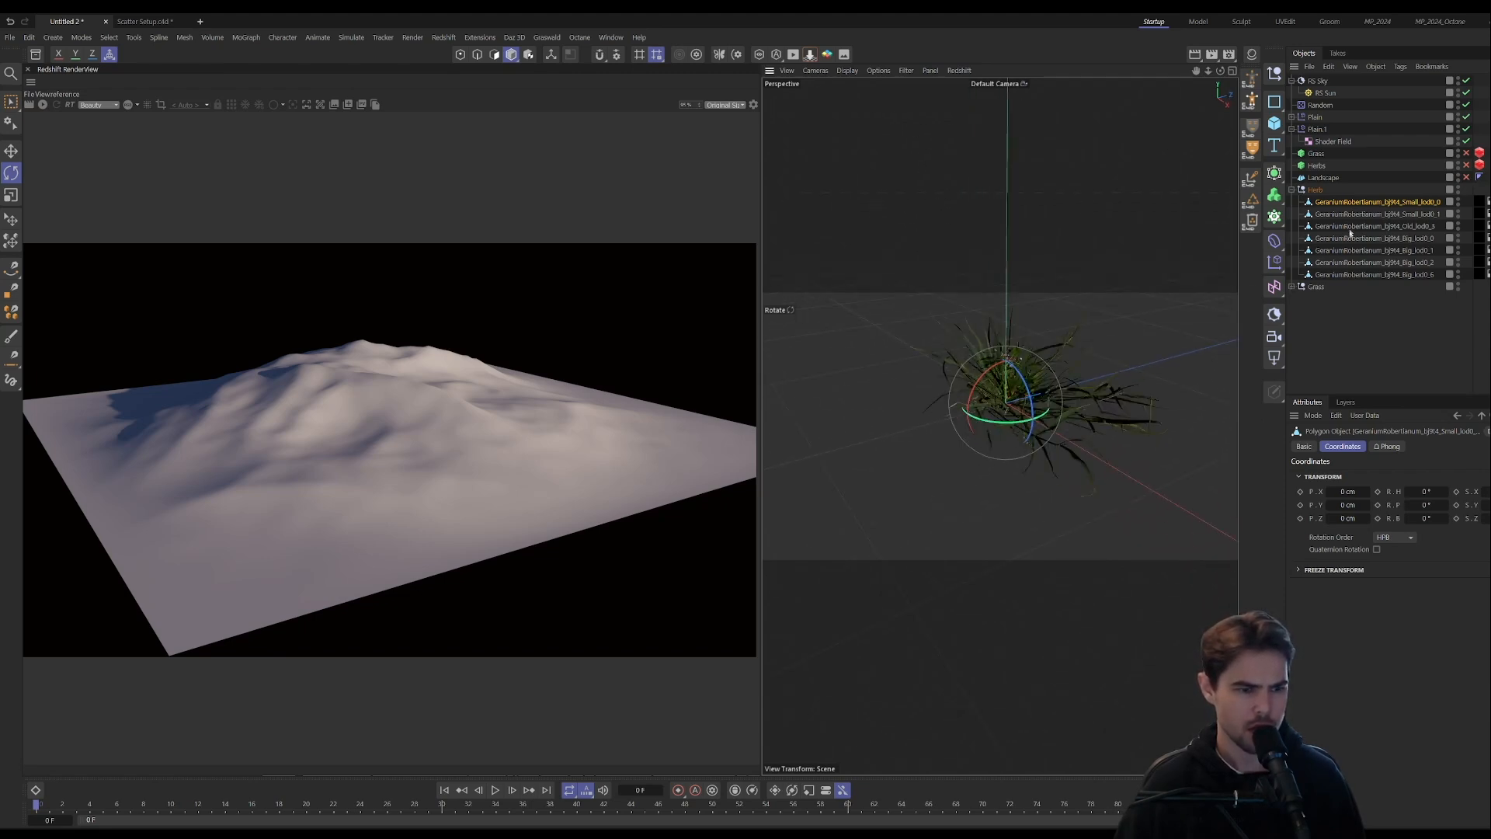
- Inspect the old and big Geranium variants in the Herb group one by one
left_click(1349, 227)
left_click(1353, 239)
left_click(1358, 252)
left_click(1360, 264)
left_click(1362, 276)
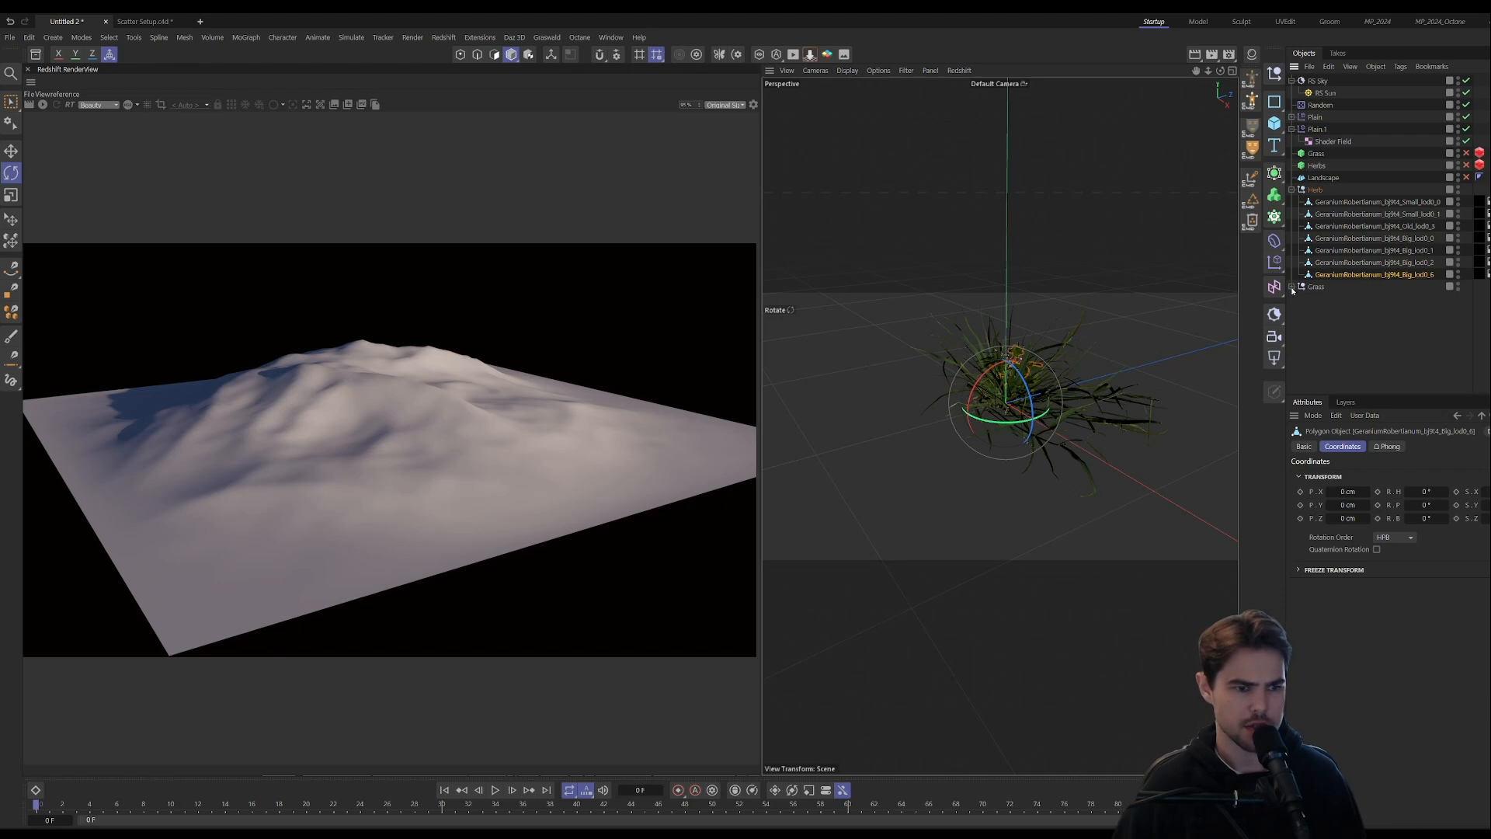
- Expand the Grass group and inspect each of its four Trisetum variants in the viewport
left_click(1293, 288)
left_click(1351, 302)
left_click(1353, 313)
left_click(1353, 326)
left_click(1353, 338)
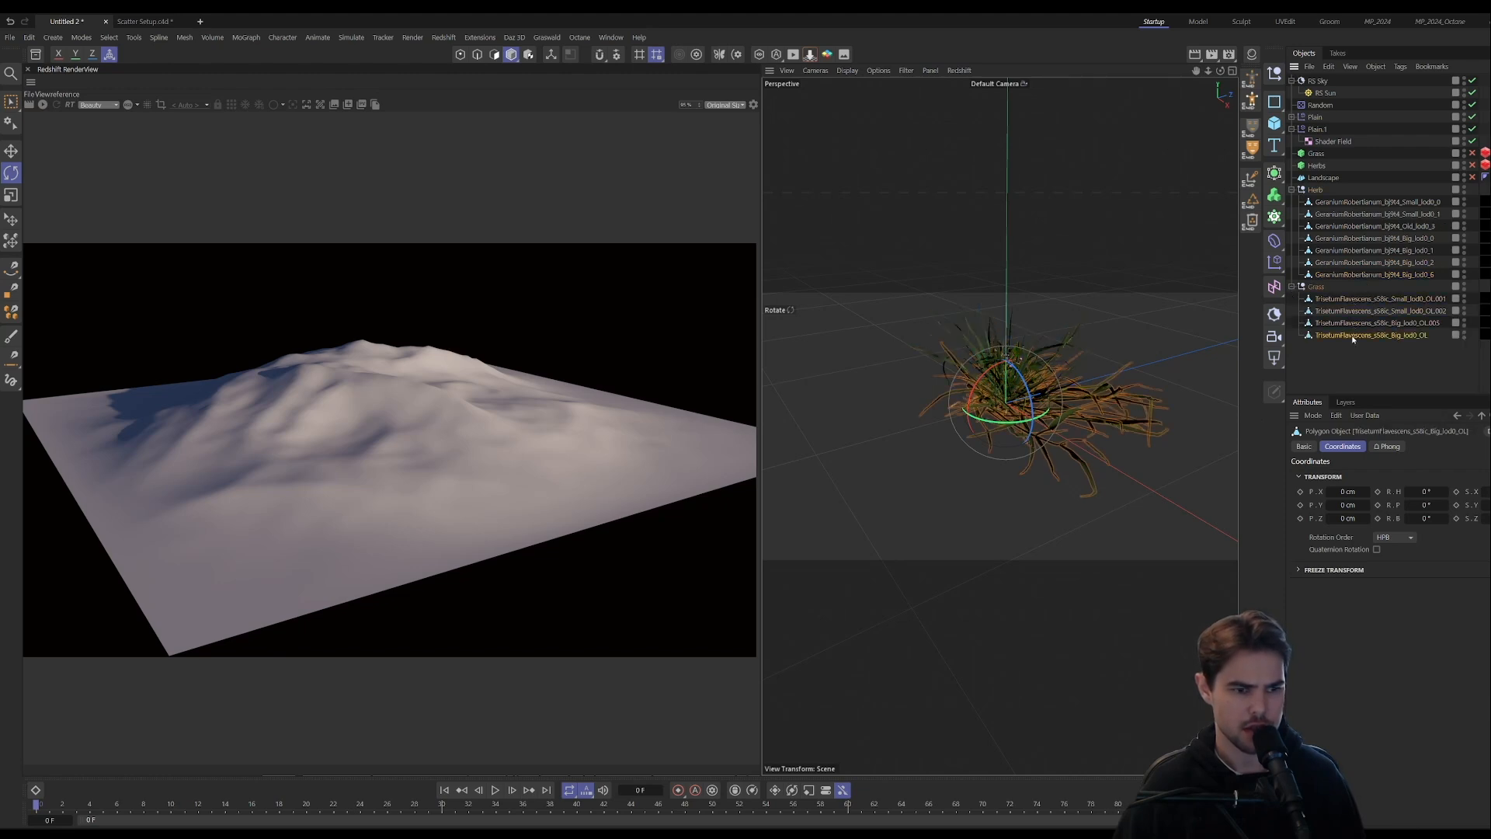
left_click(1350, 323)
left_click(1349, 311)
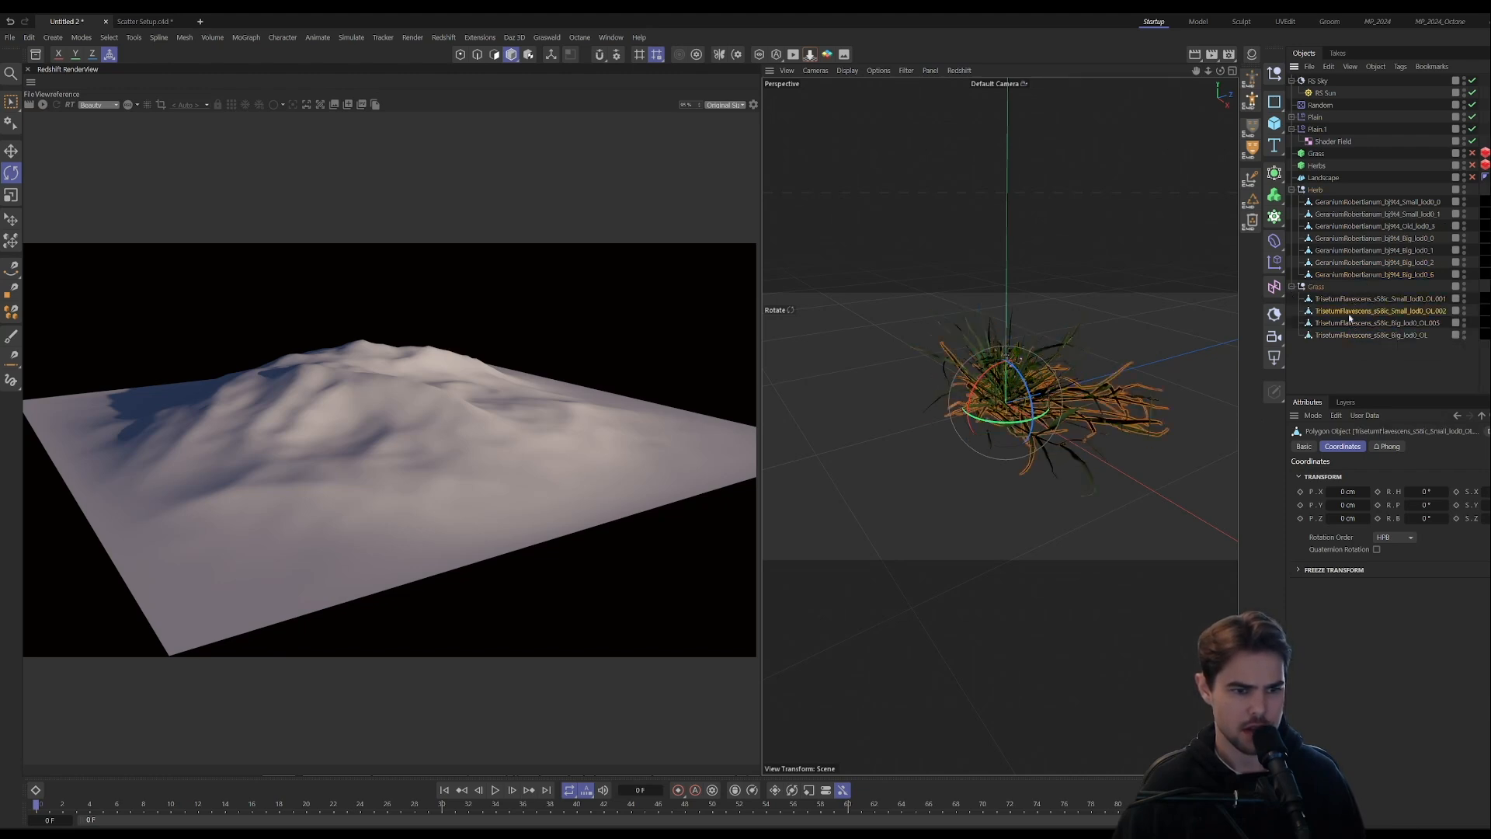
left_click(1349, 299)
right_click(1337, 302)
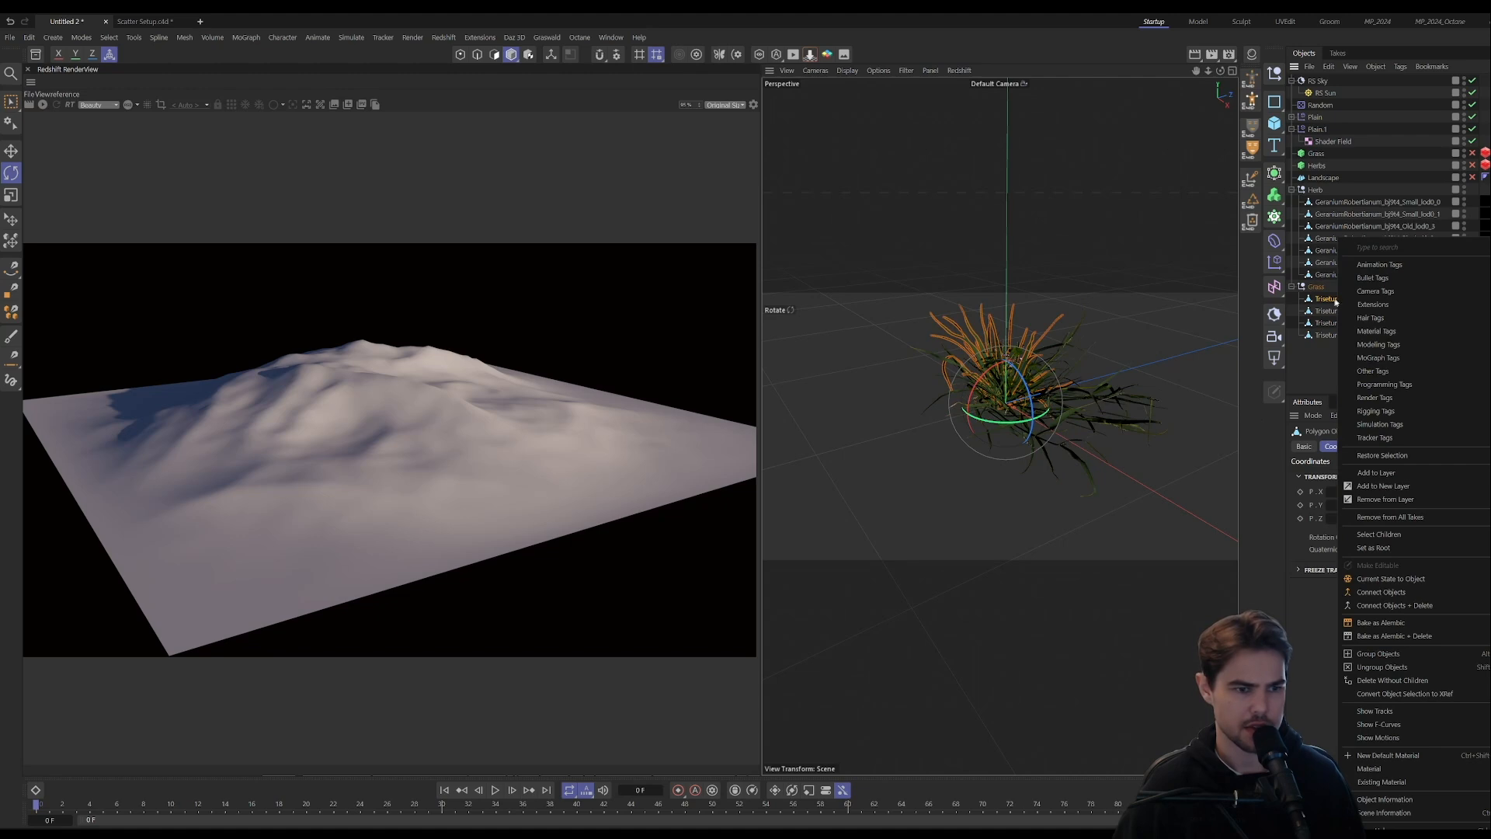
left_click(1336, 302)
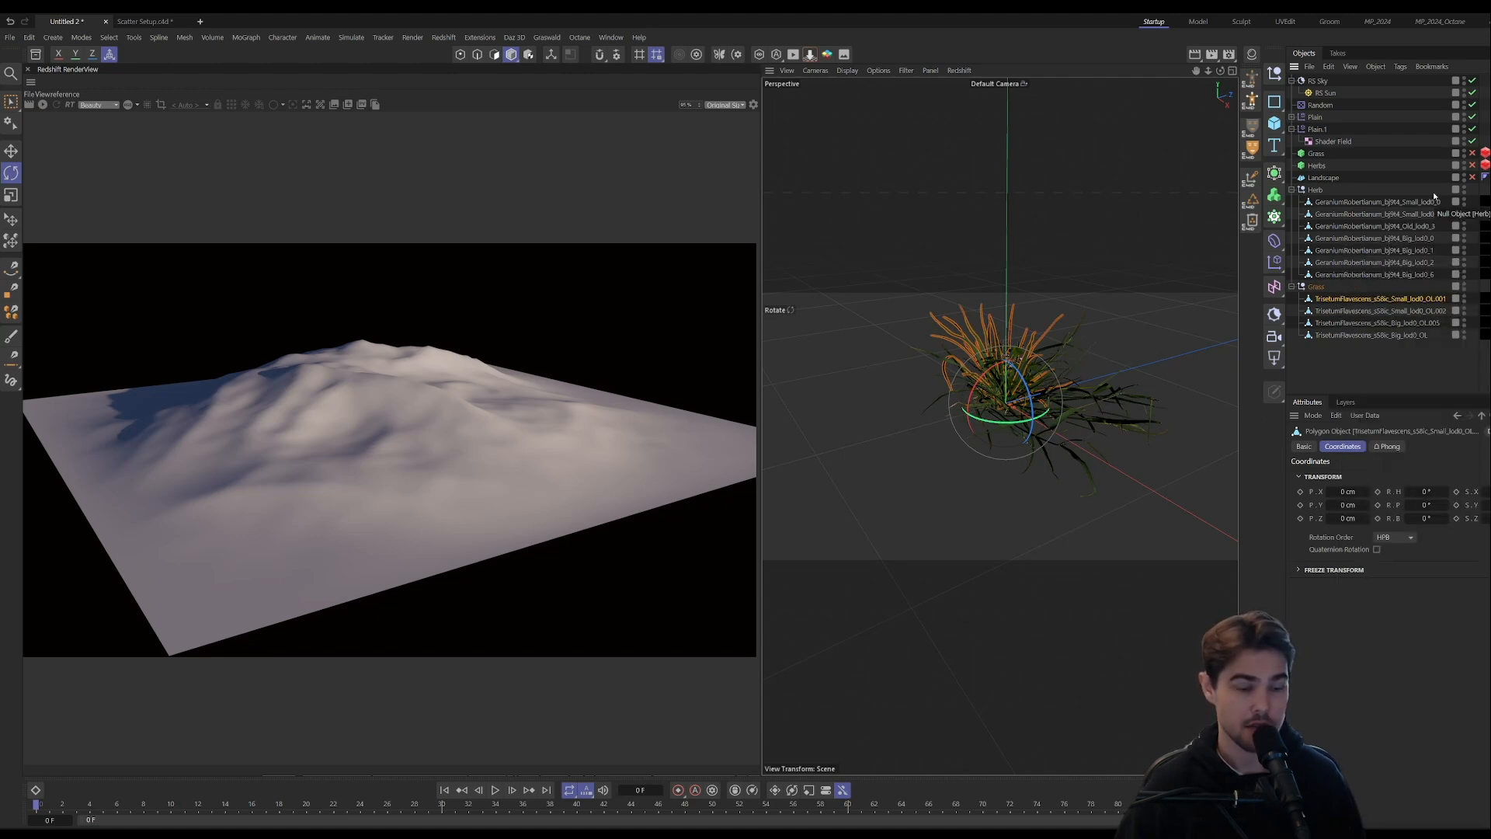
- Compare the rotation coordinates of the Grass null with those of its first child variant
scroll(1015, 459, "down", 5)
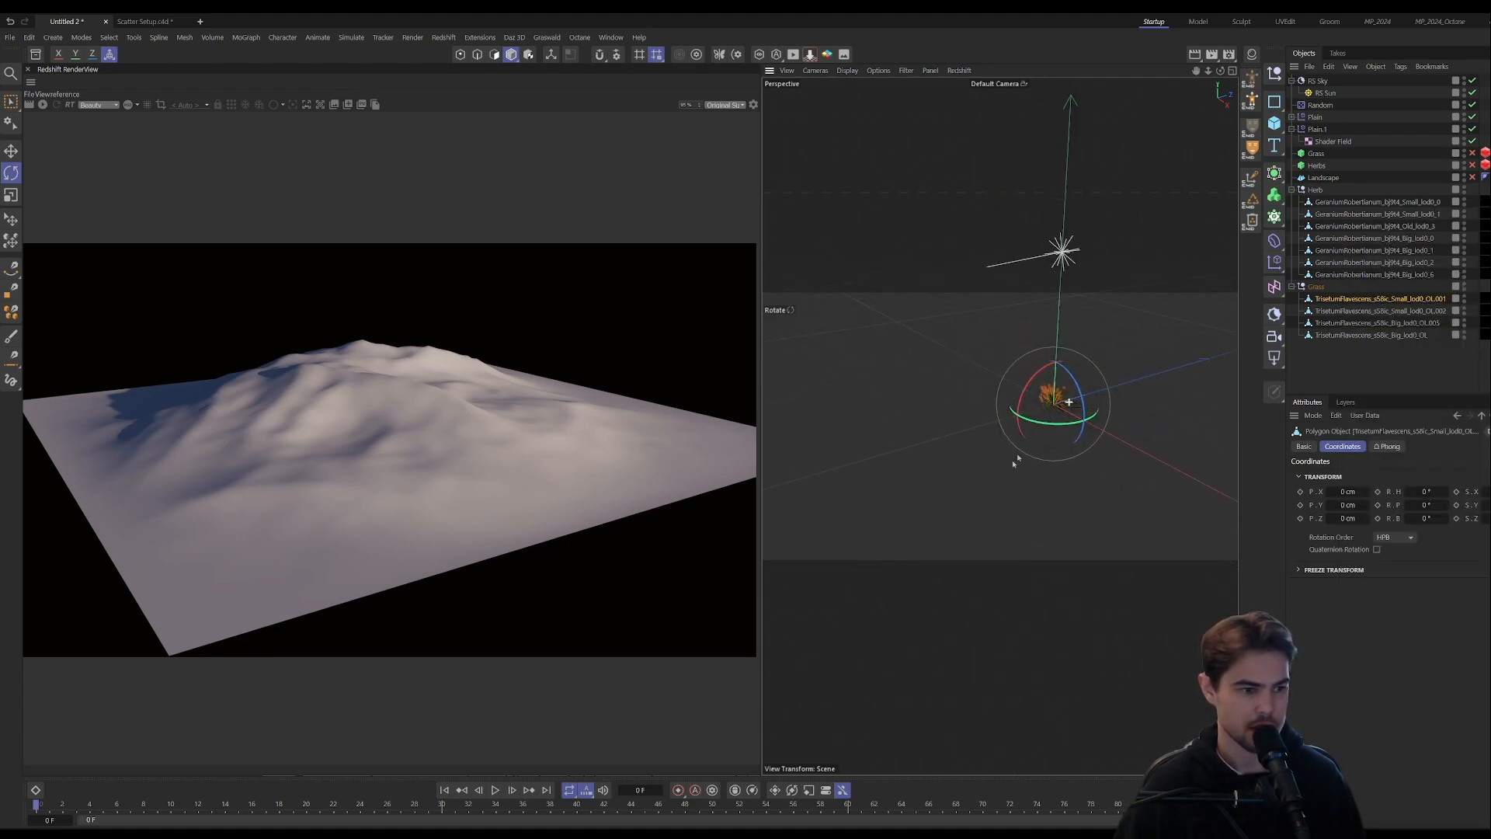
scroll(1015, 459, "up", 5)
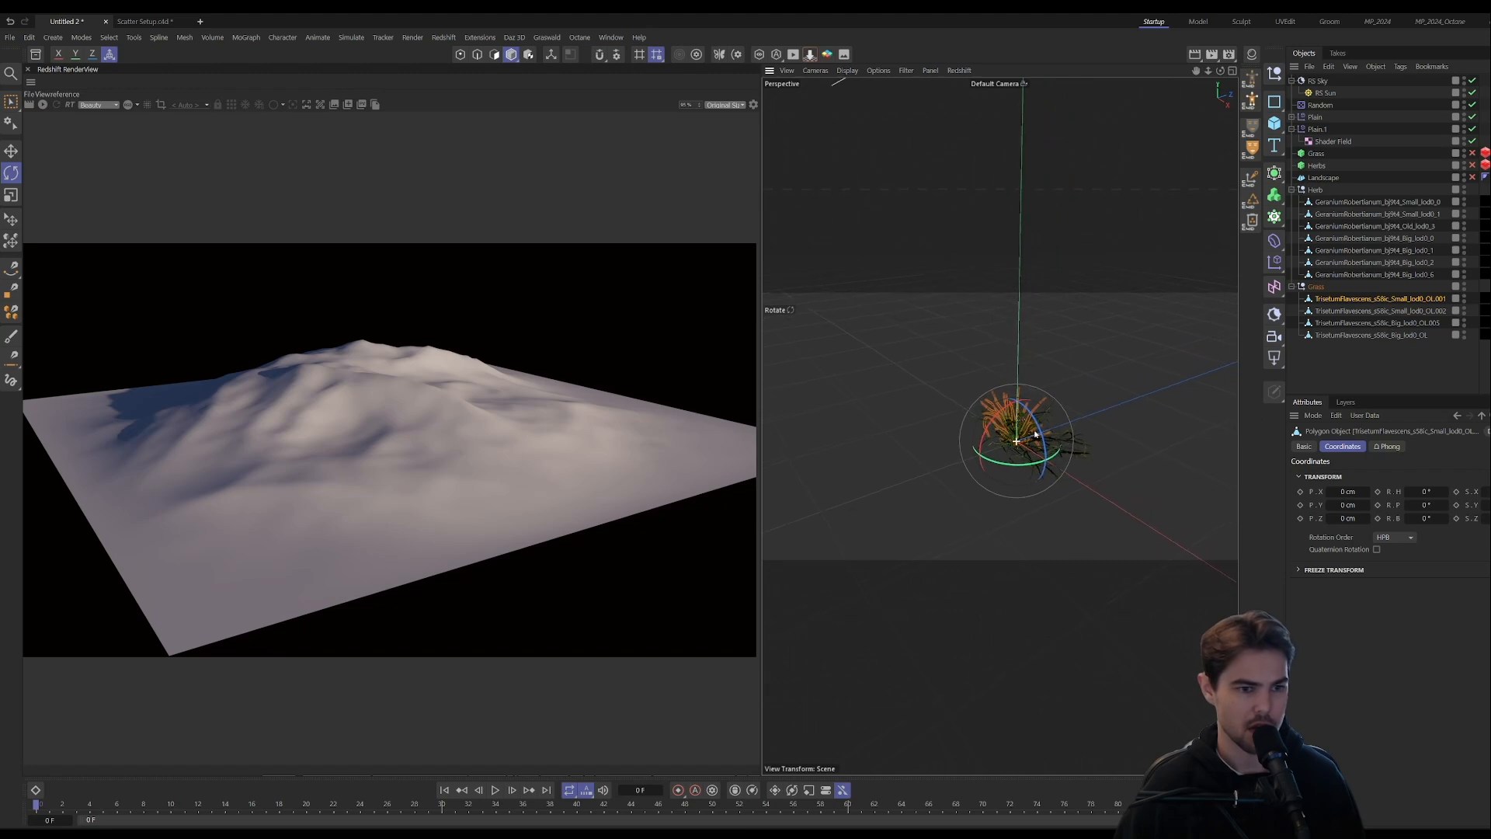
left_click_drag(1036, 435, 1050, 447, "alt")
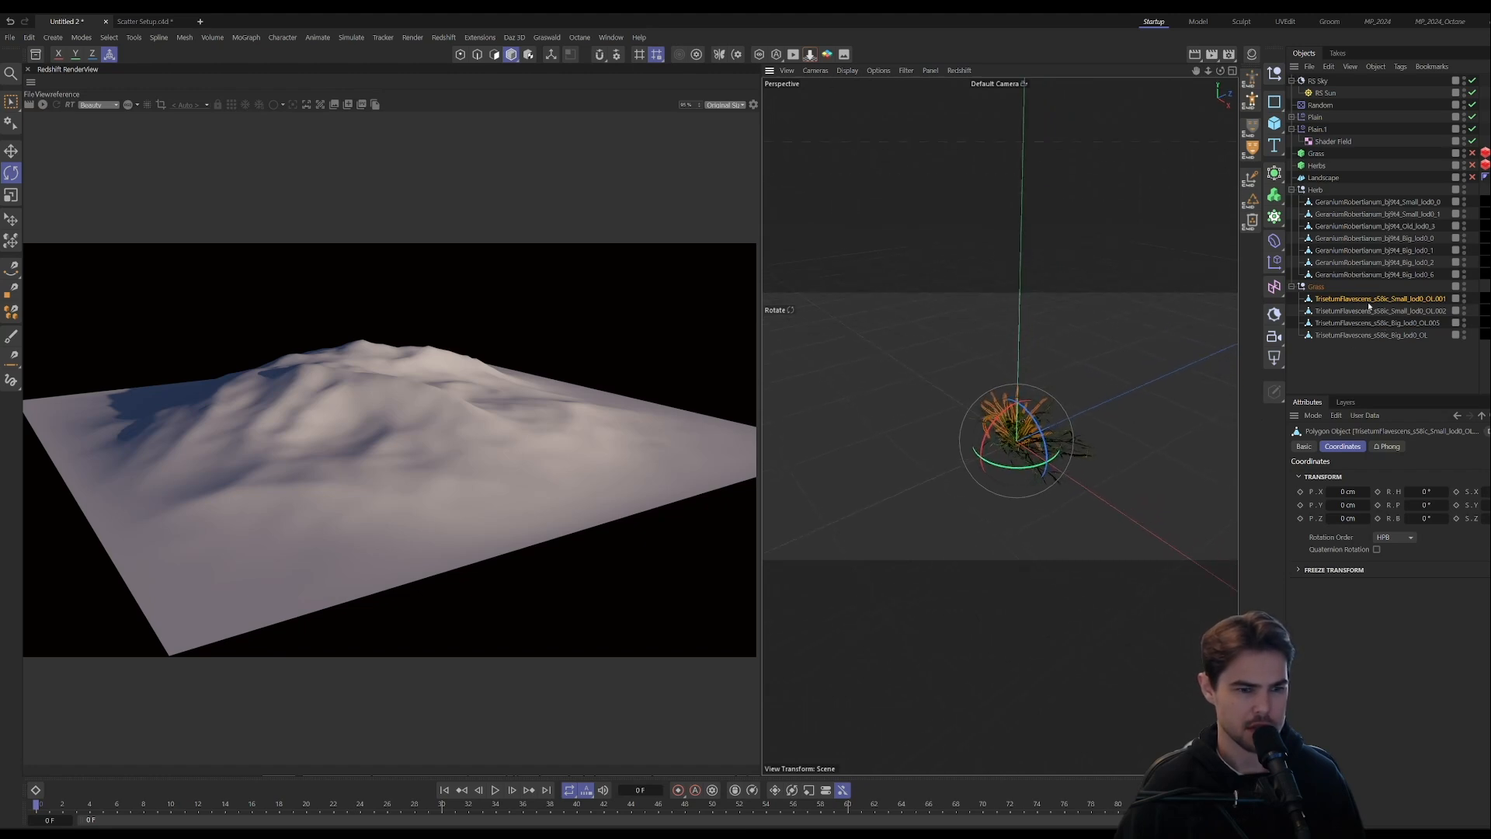
left_click(1317, 287)
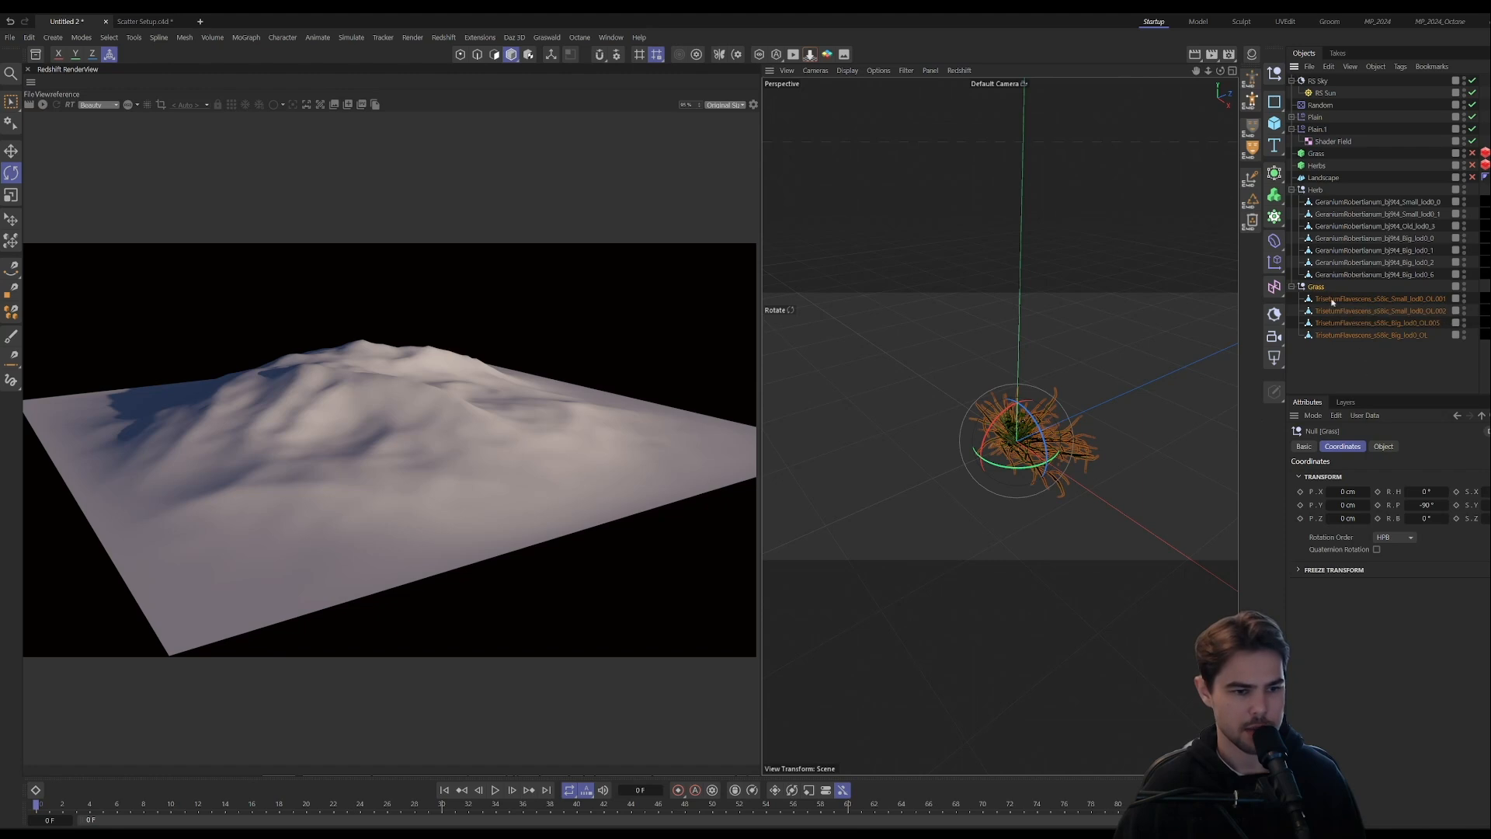
left_click(1335, 299)
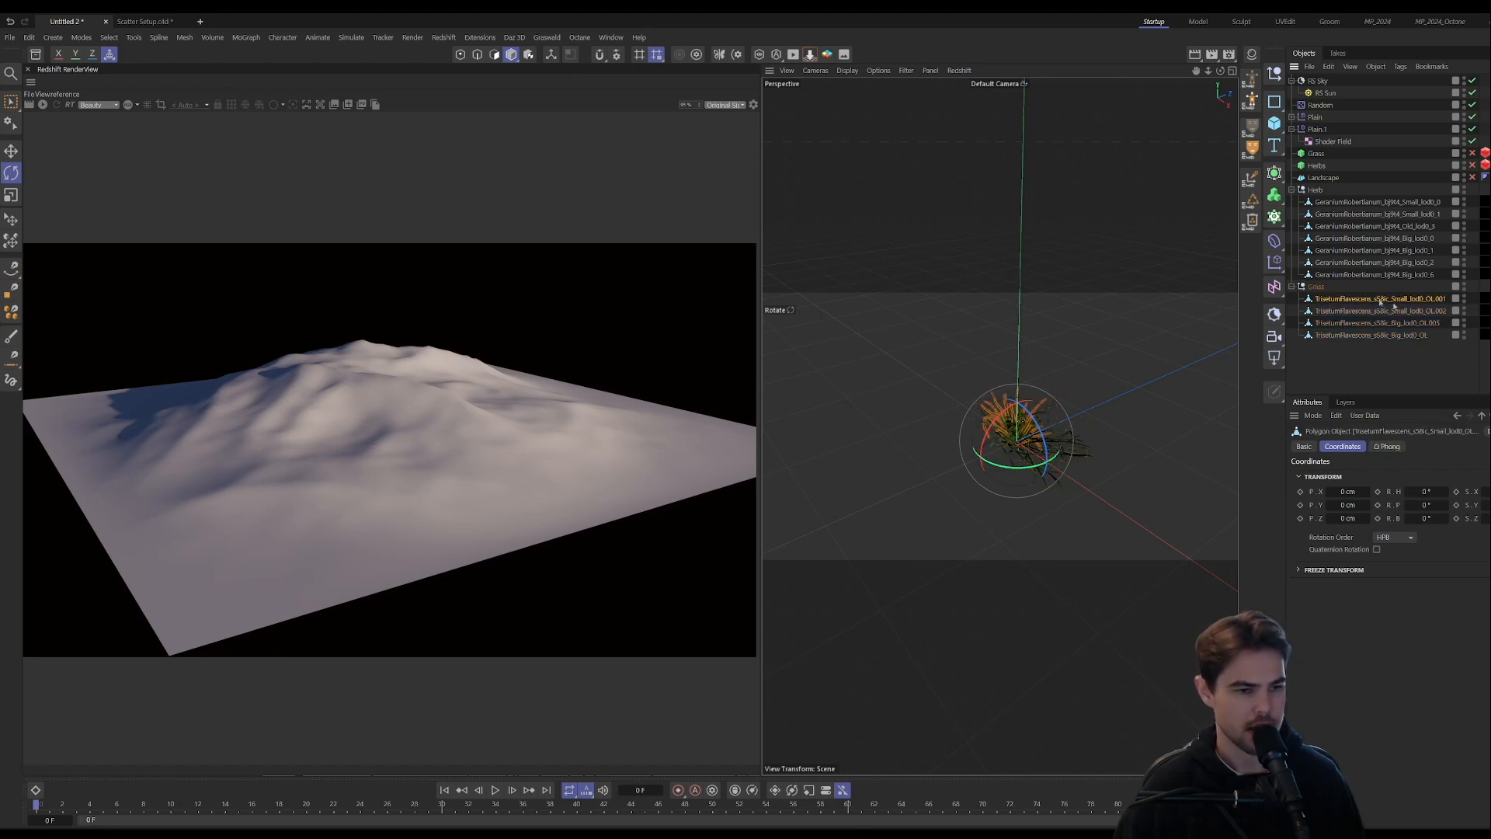
left_click(1316, 287)
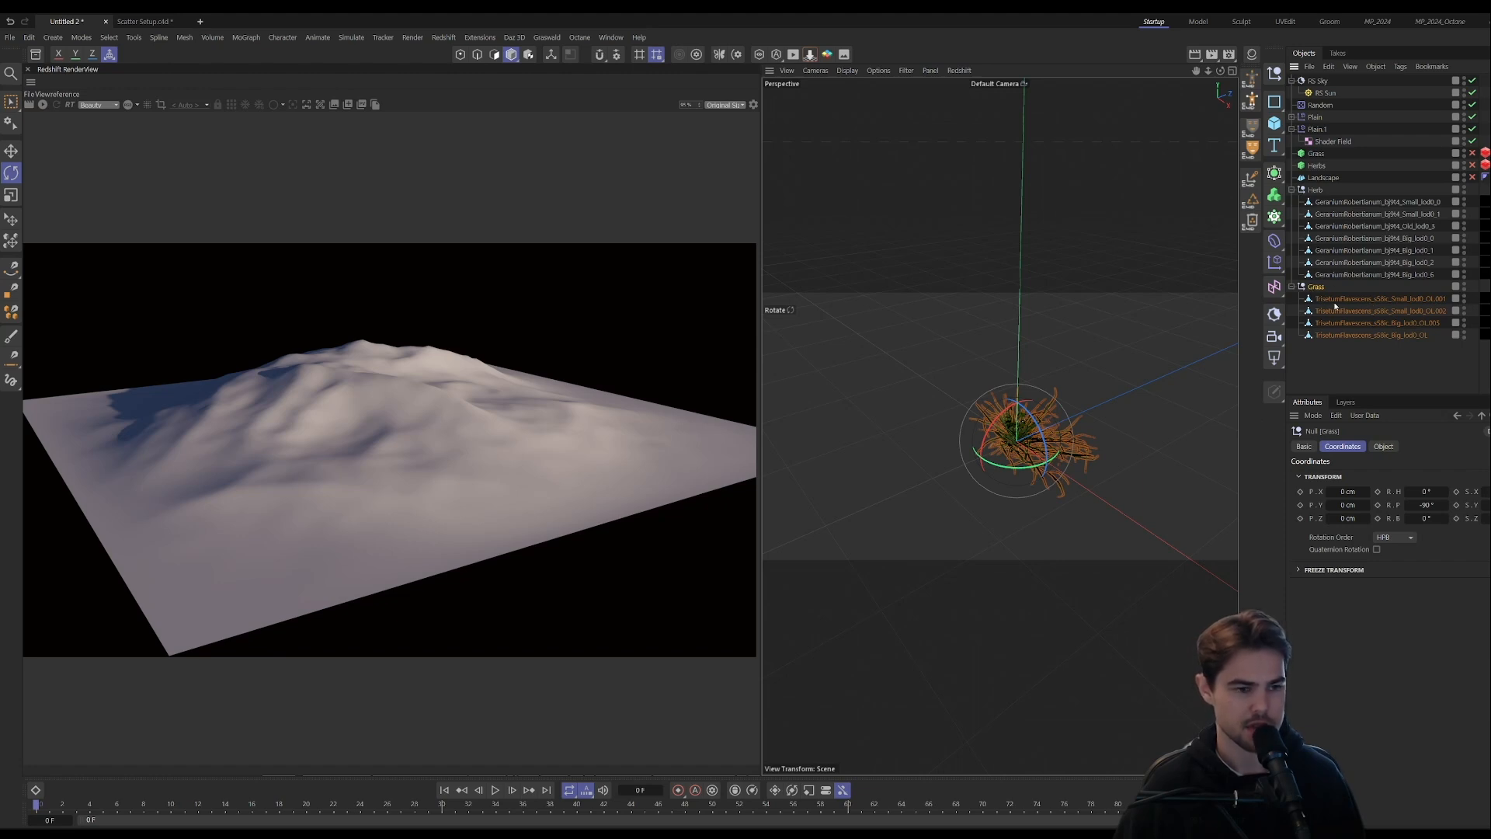
- Move all four grass variants out of the Grass null and delete the empty null
left_click(1336, 301)
left_click(1337, 336, "shift")
left_click_drag(1329, 336, 1331, 348)
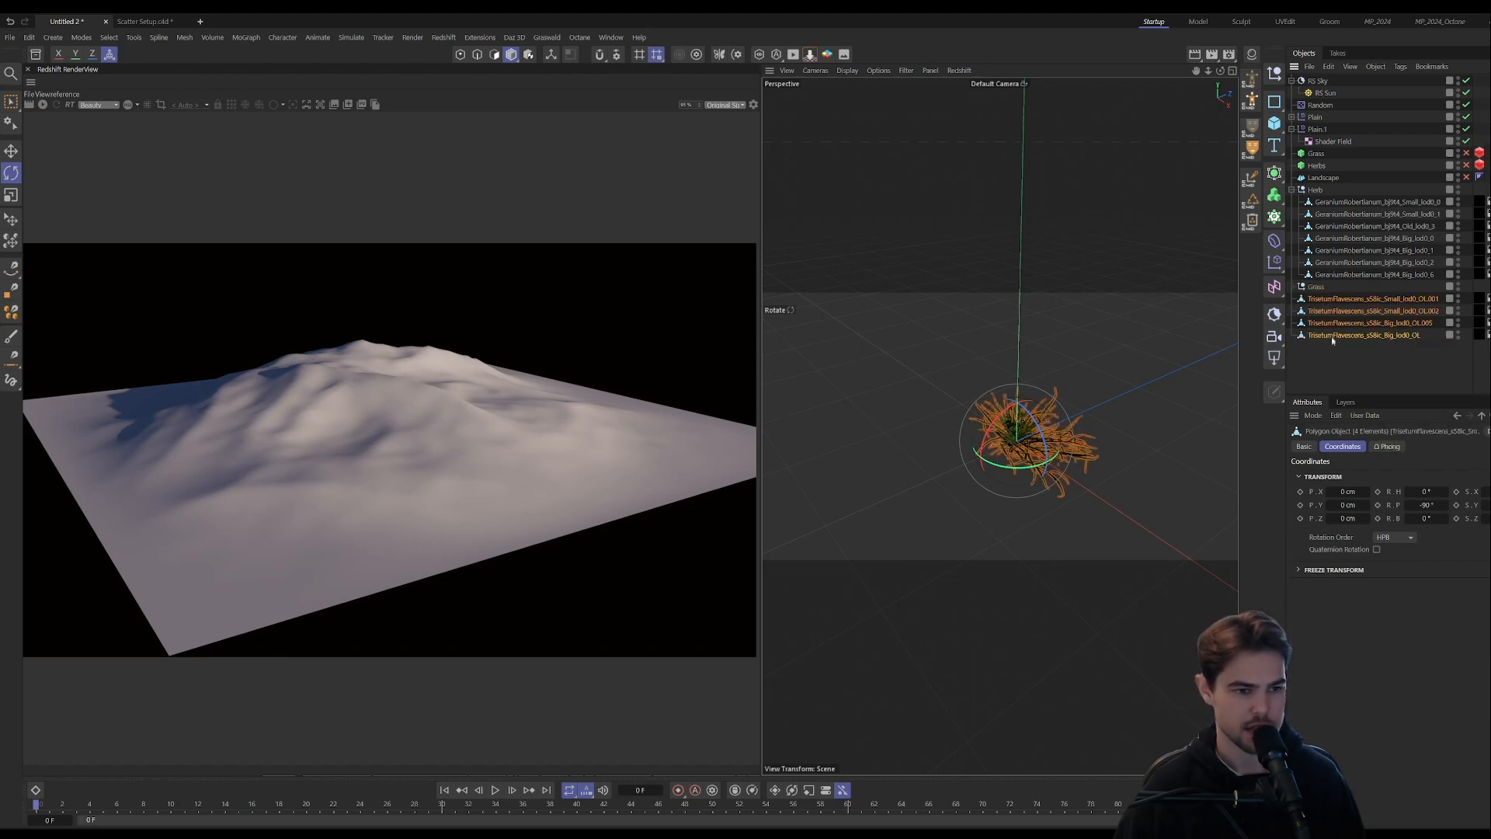
left_click(1319, 287)
key("Delete")
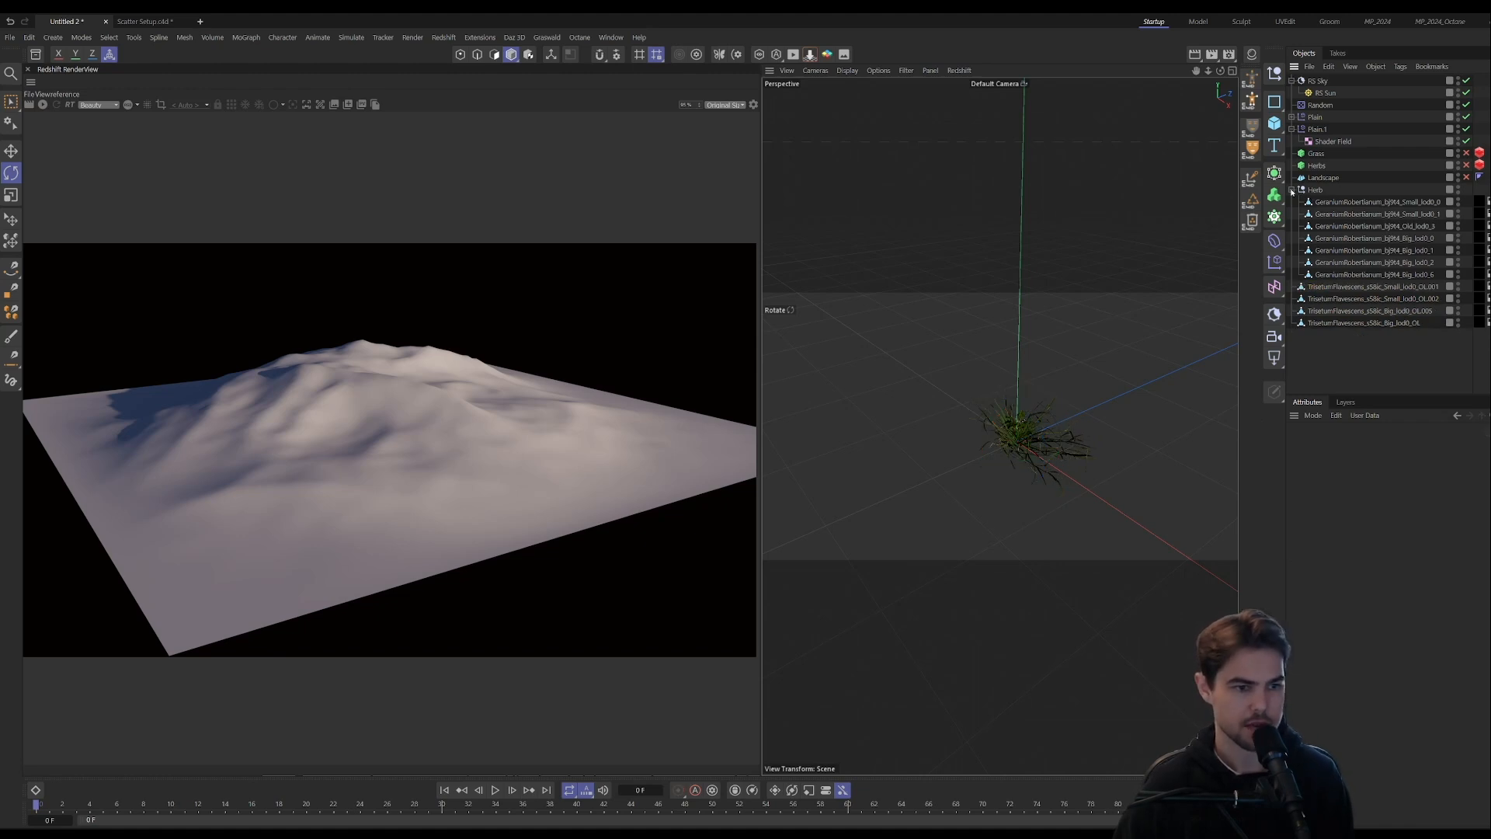
- Apply Connect Objects + Delete separately to each of the four grass variants to bake in their rotation
left_click(1345, 288)
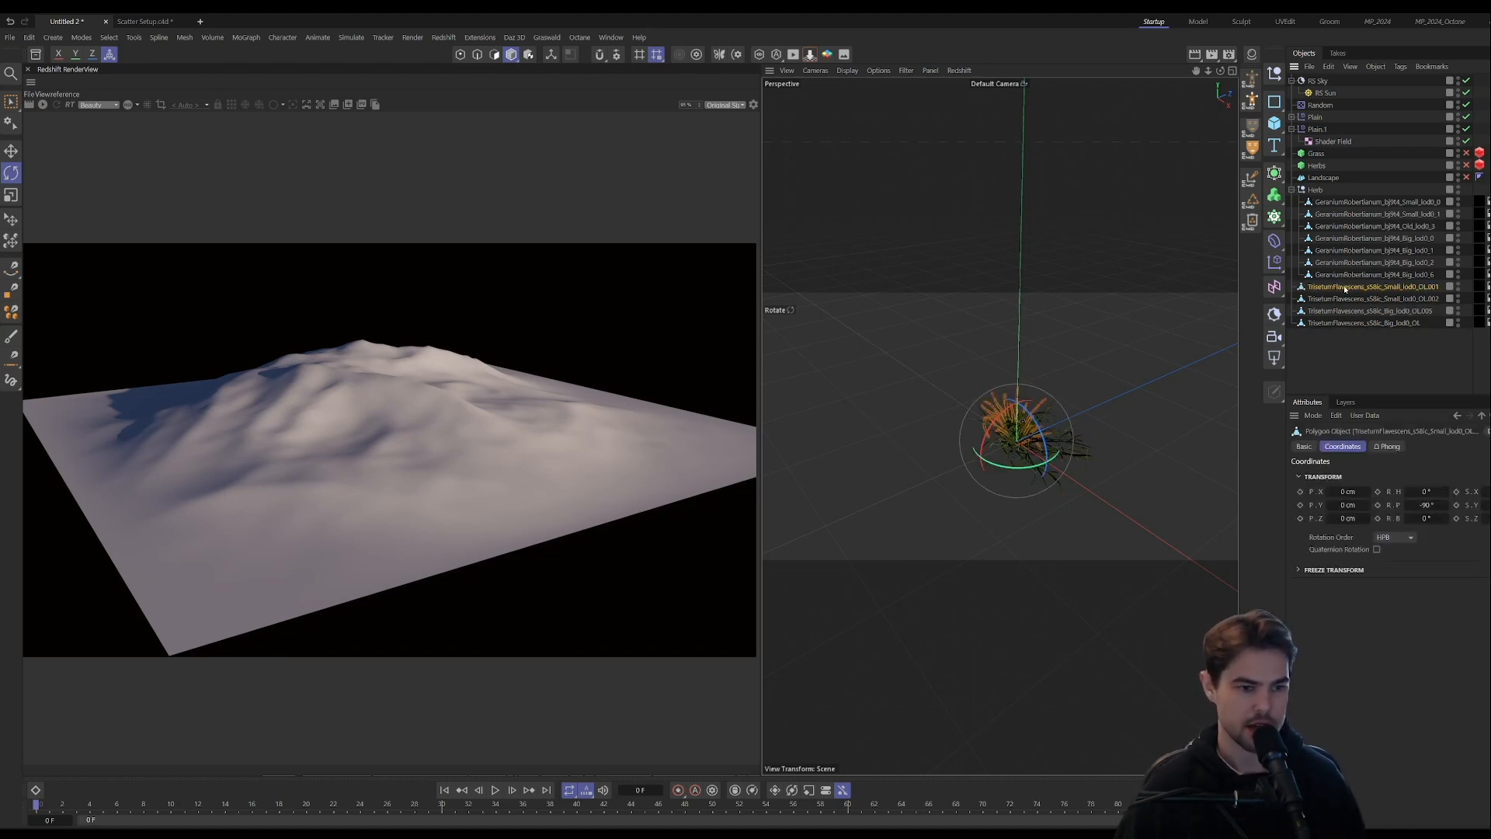
right_click(1345, 289)
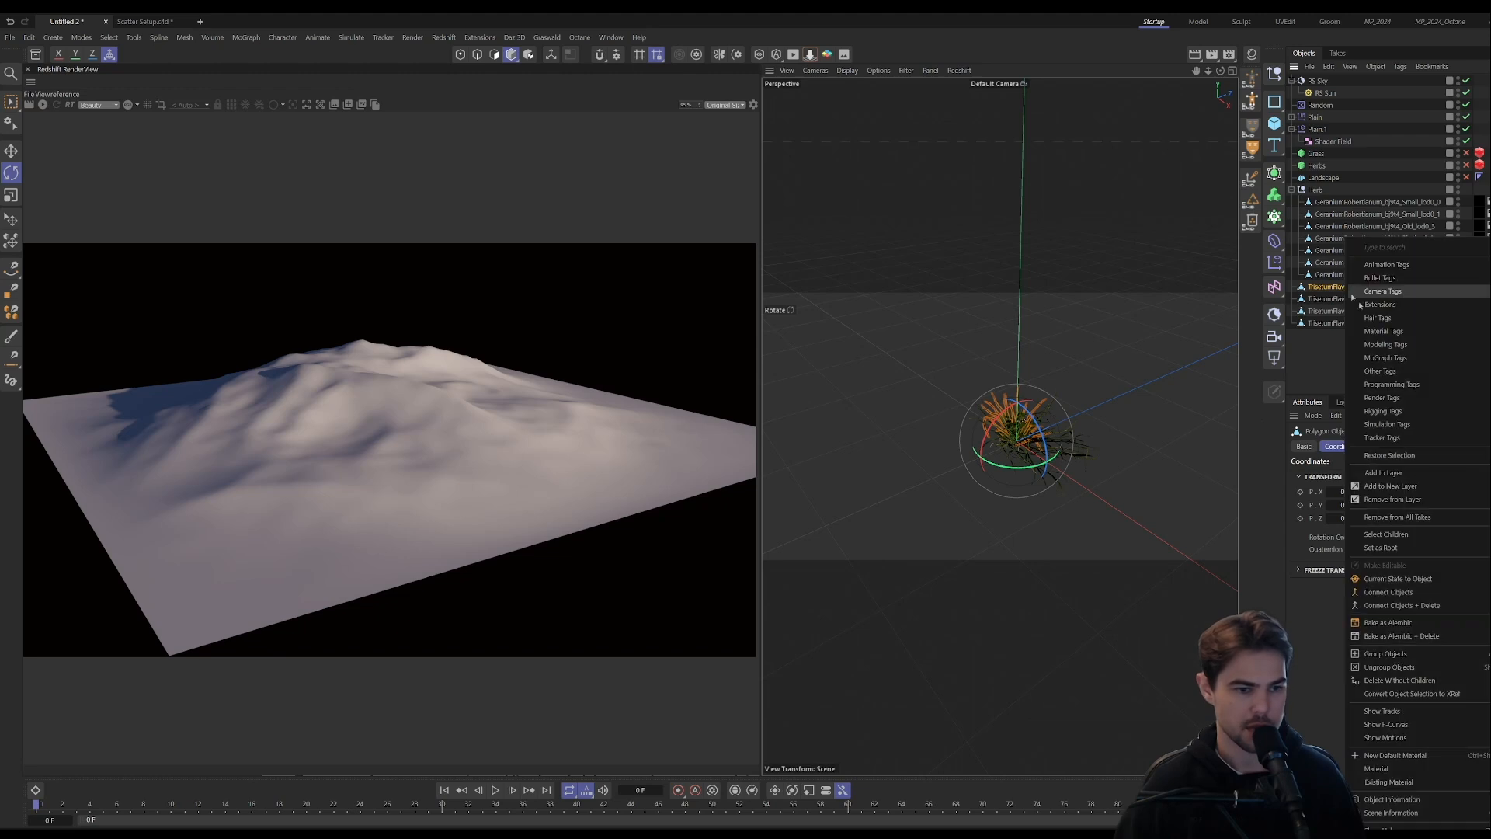
left_click(1411, 607)
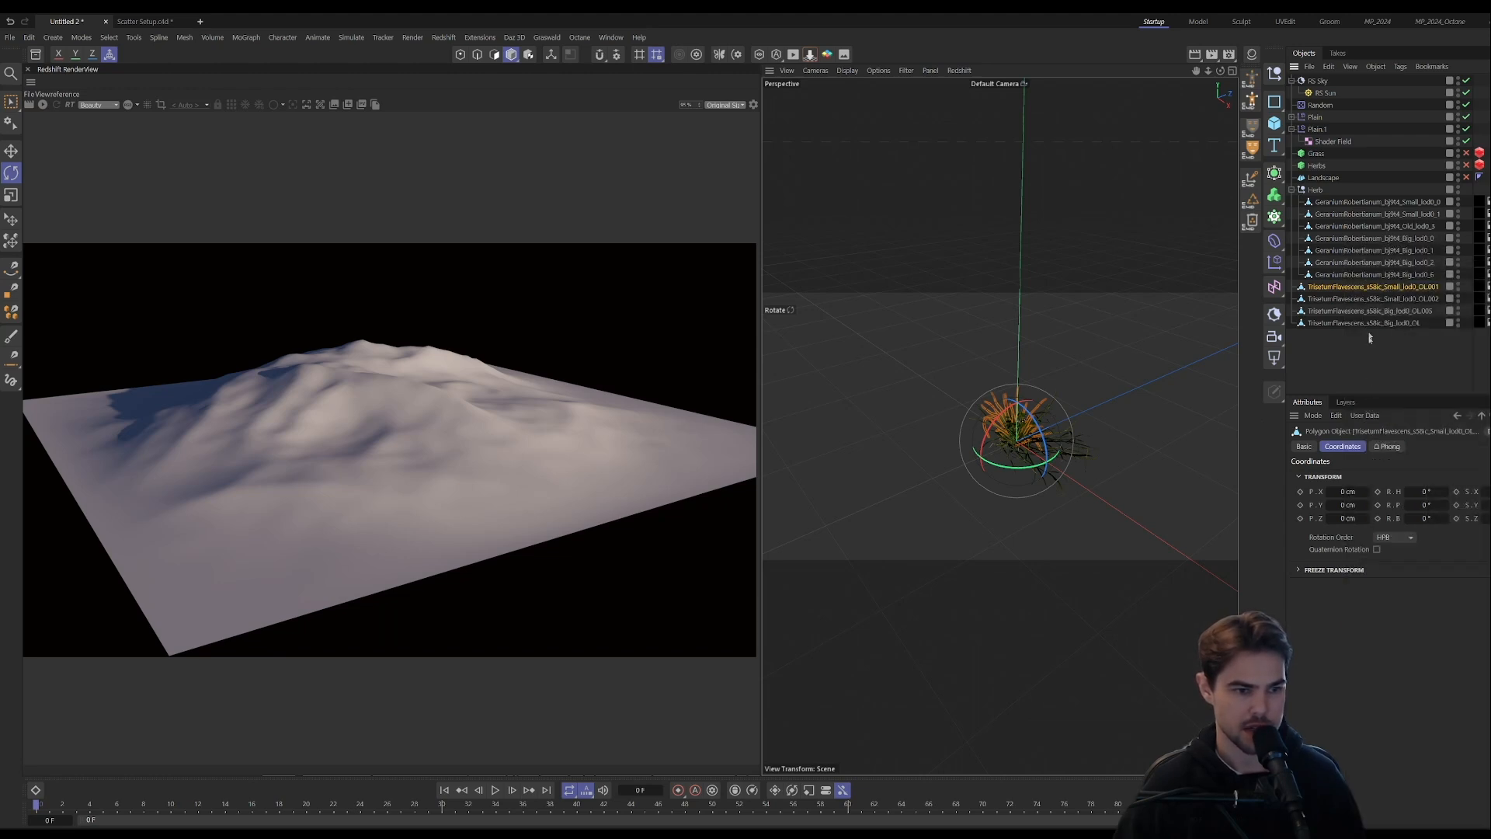
left_click(1353, 299, "ctrl")
right_click(1353, 300)
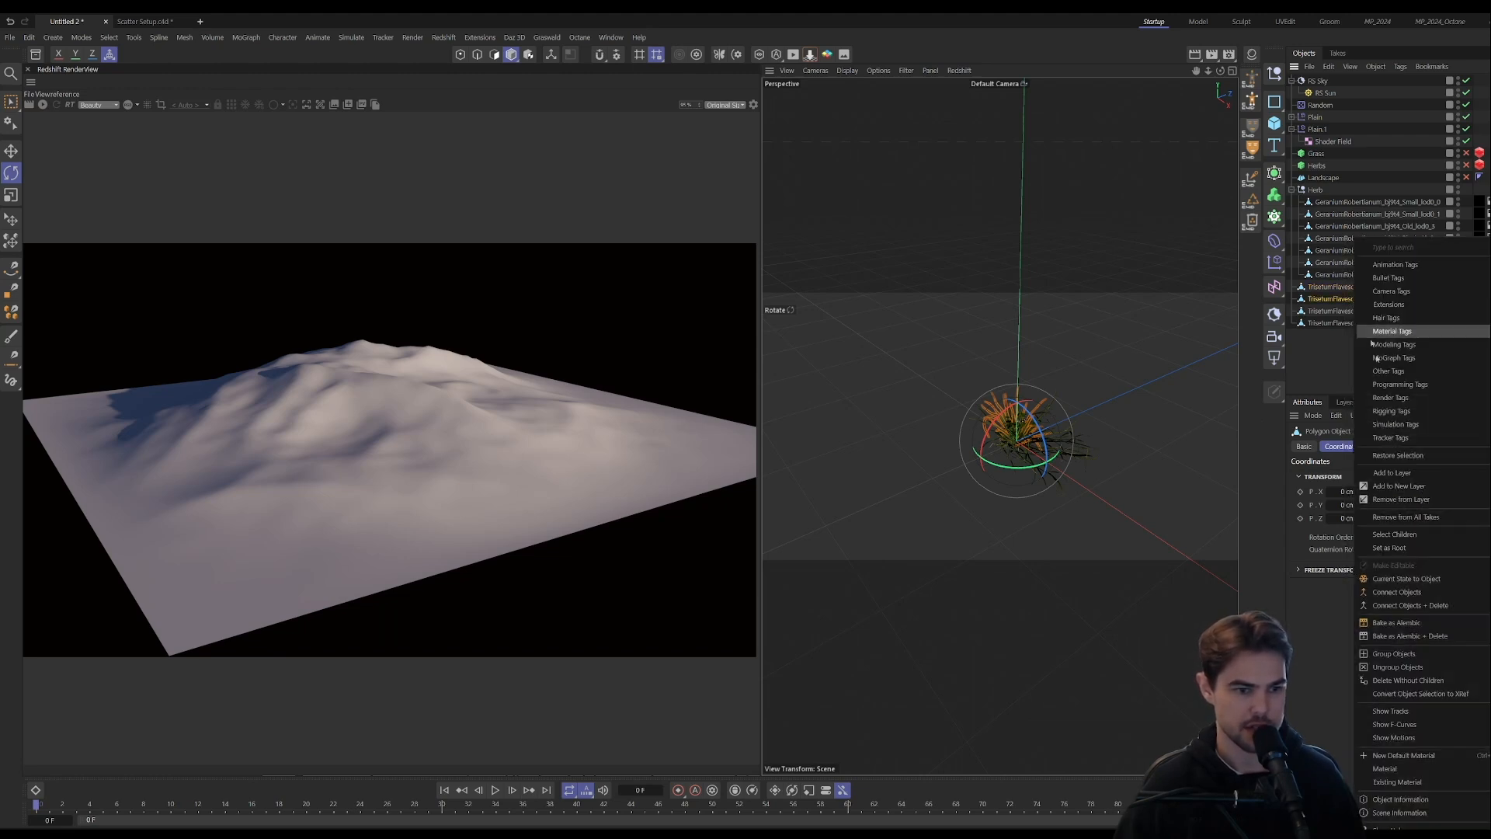
left_click(1415, 608)
right_click(1349, 312)
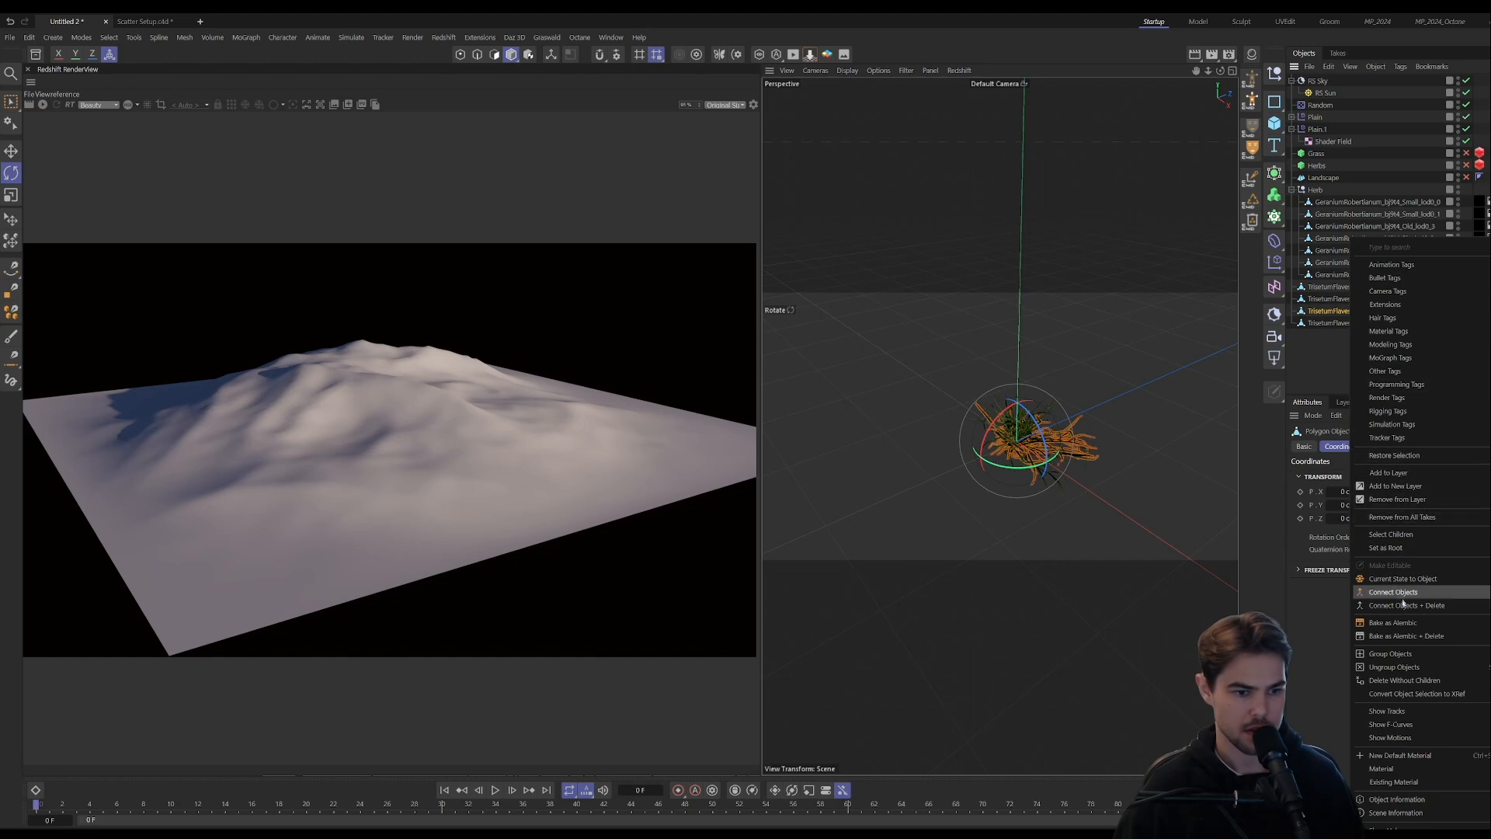
left_click(1406, 606)
left_click(1350, 323)
right_click(1350, 323)
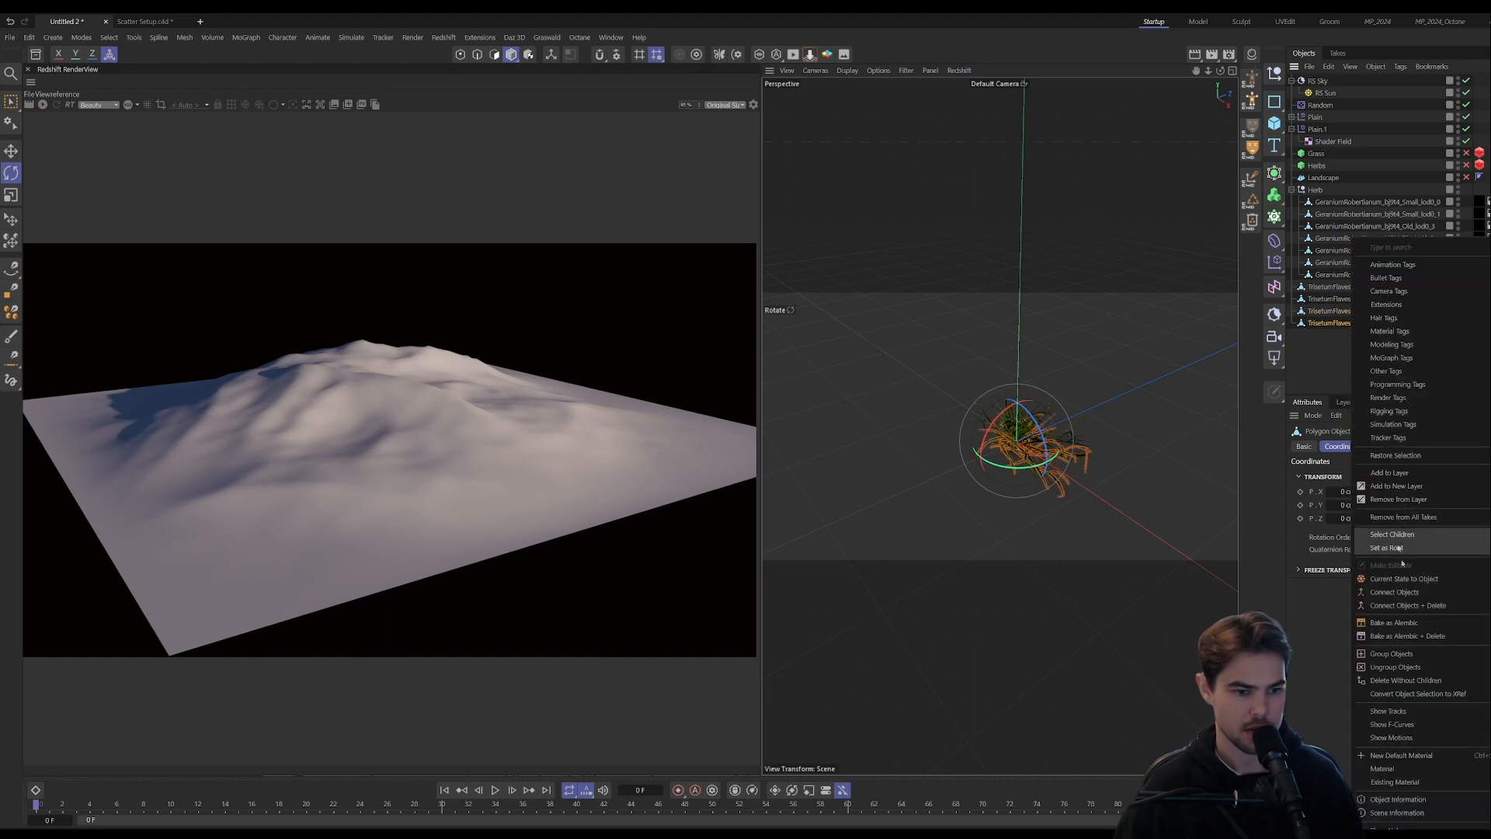
left_click(1411, 602)
- Move all seven Geranium variants out of the Herb null and delete the empty null
left_click(1363, 203)
left_click(1356, 274, "shift")
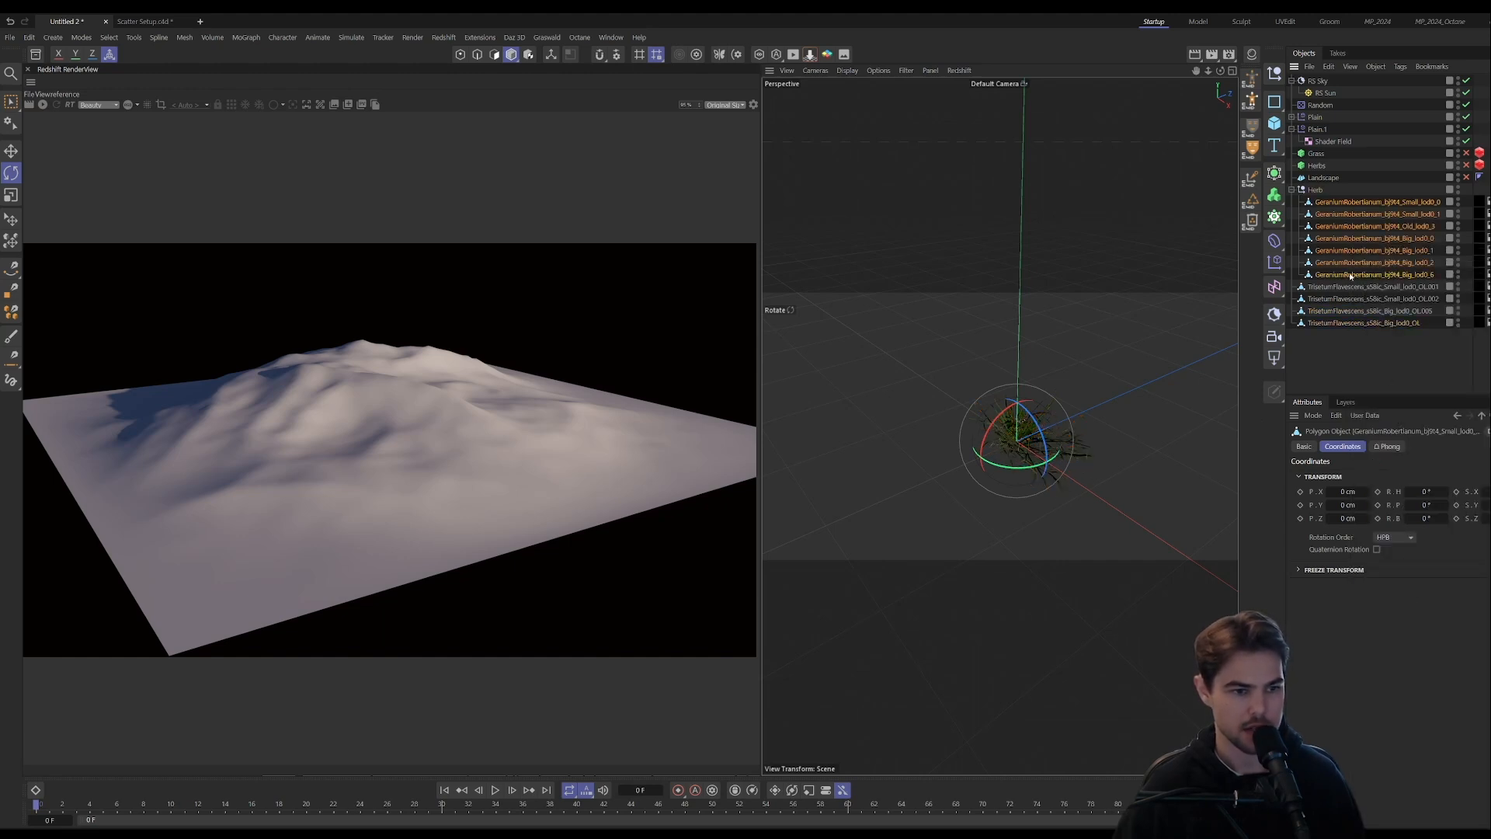
left_click_drag(1343, 284, 1342, 282)
left_click(1318, 190)
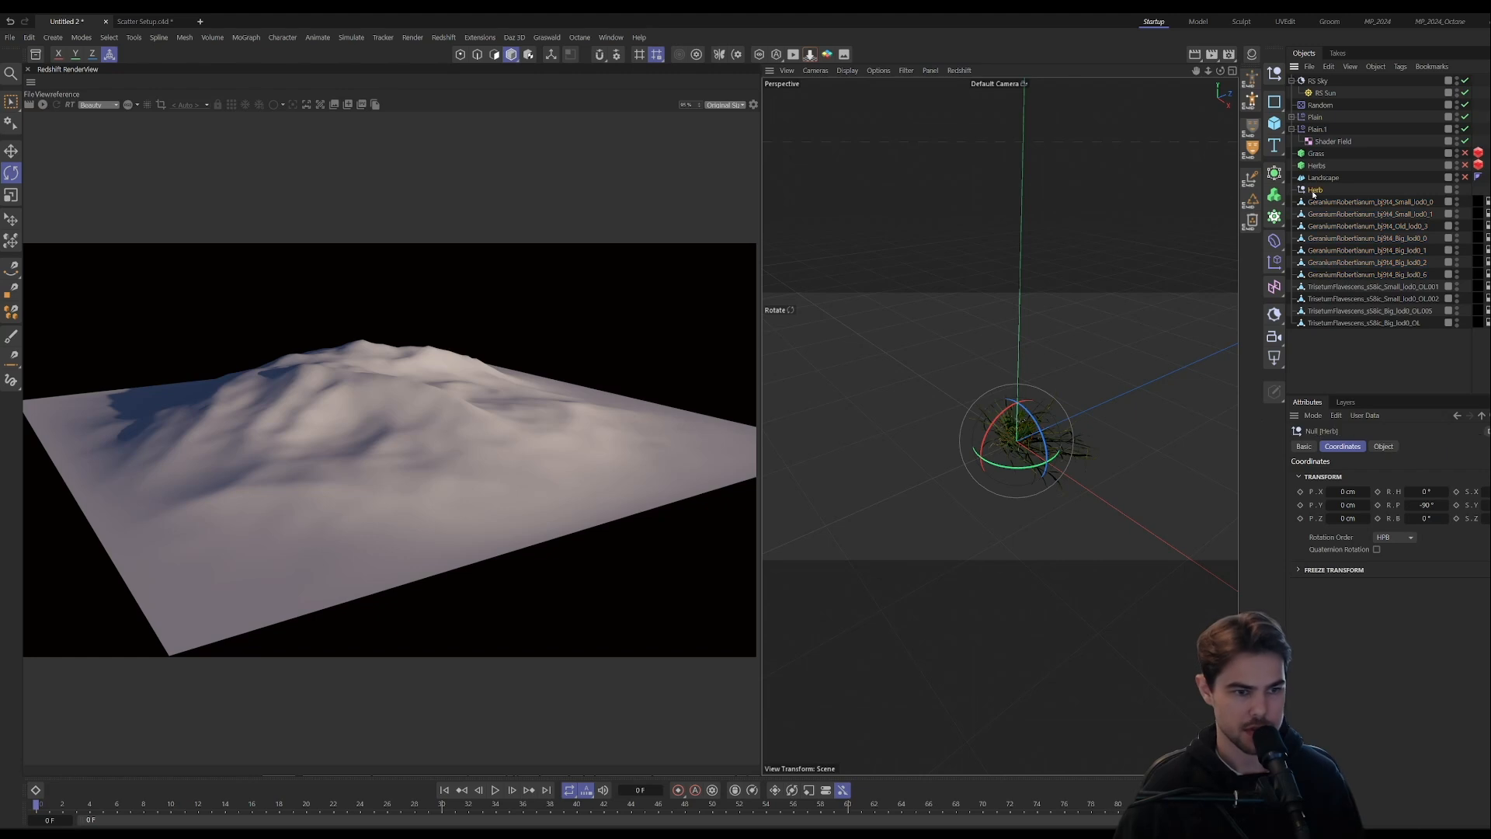
key("Delete")
- Apply Connect Objects + Delete separately to each of the seven Geranium variants to bake in their rotation
right_click(1320, 192)
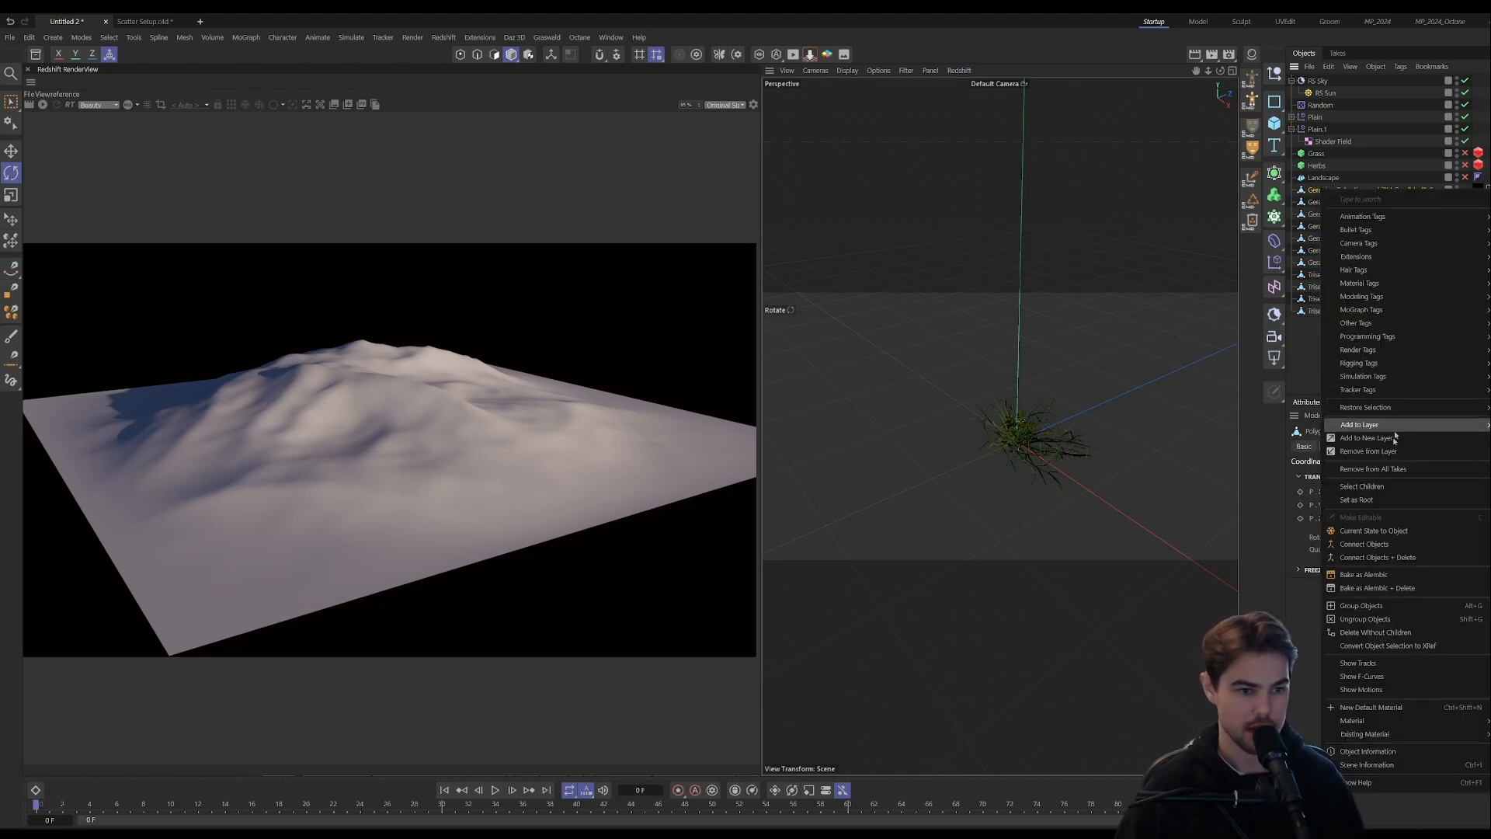
left_click(1373, 558)
right_click(1336, 204)
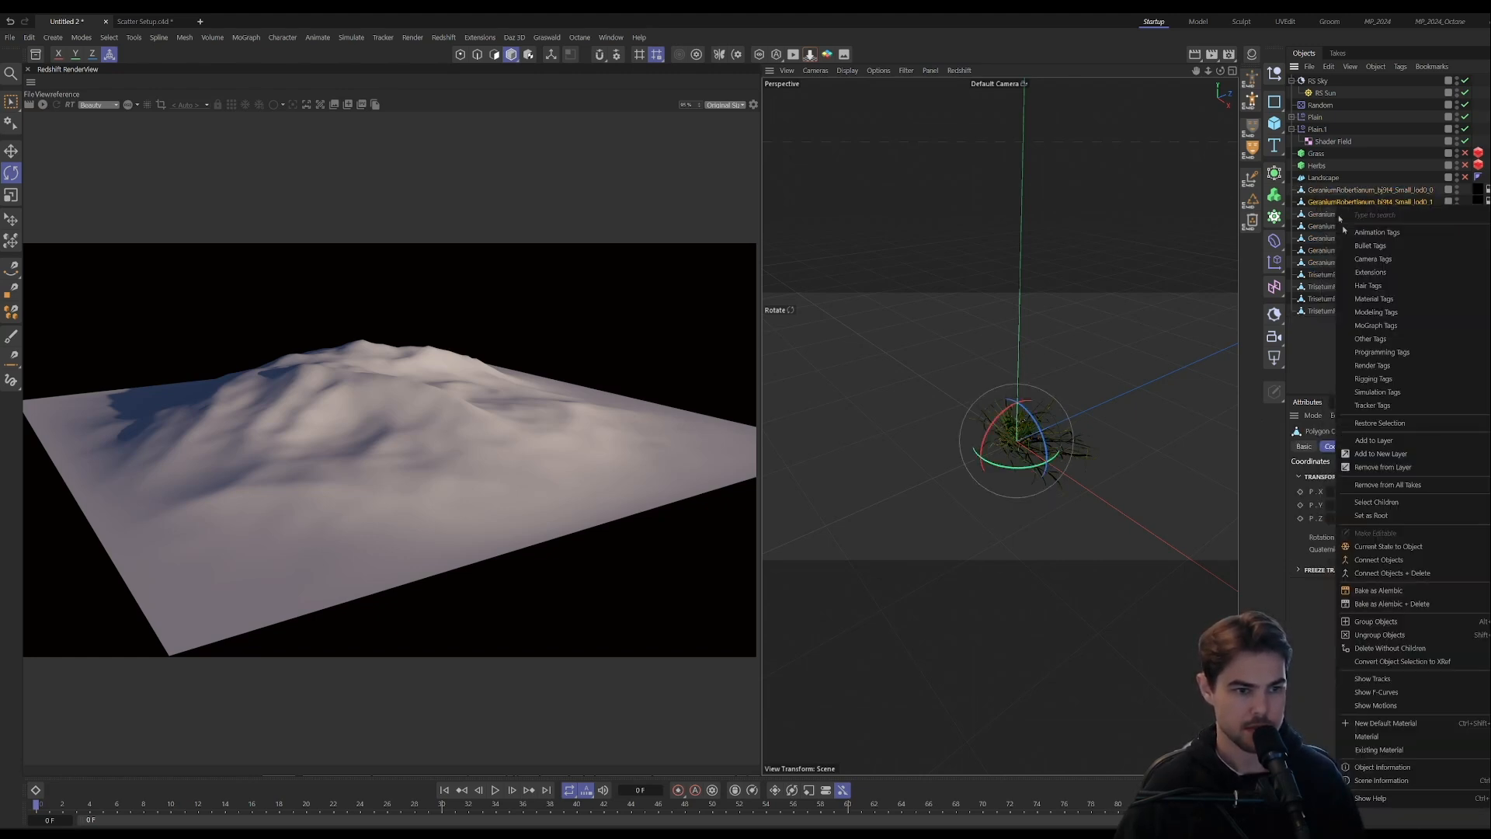
left_click(1388, 573)
right_click(1365, 214)
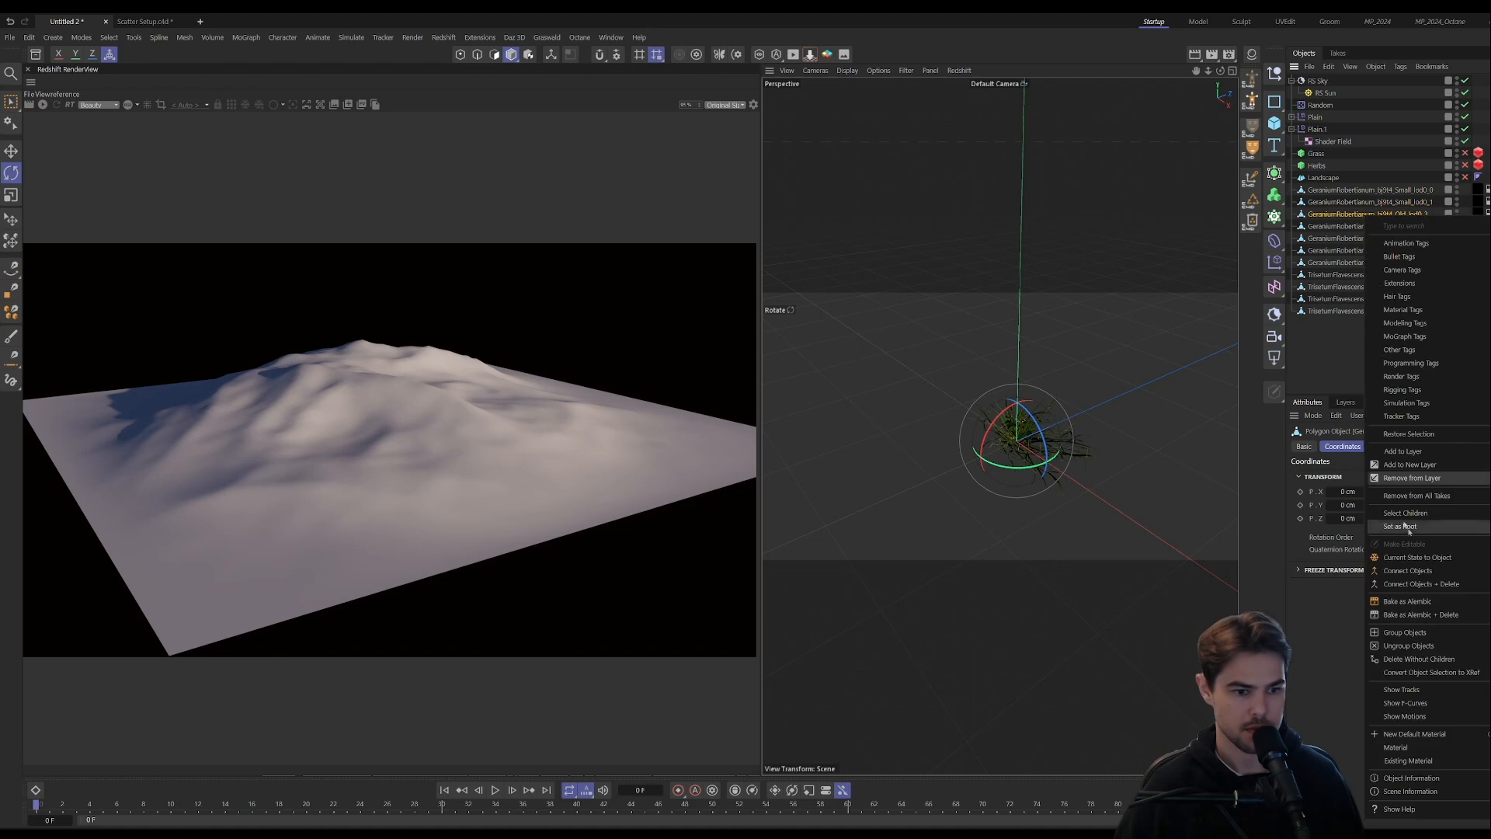
left_click(1388, 583)
right_click(1390, 226)
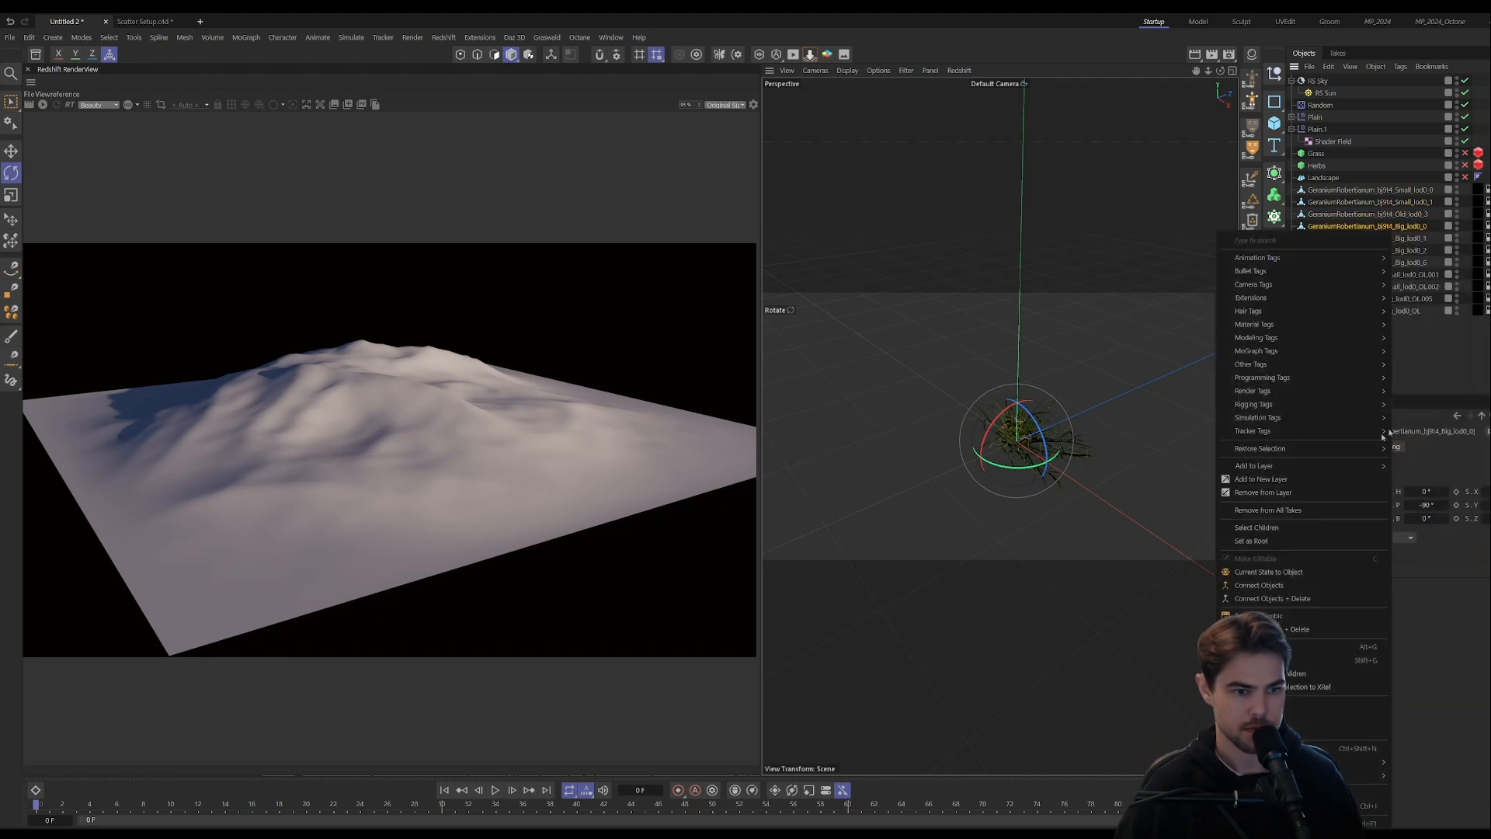
left_click(1315, 600)
left_click(1407, 239)
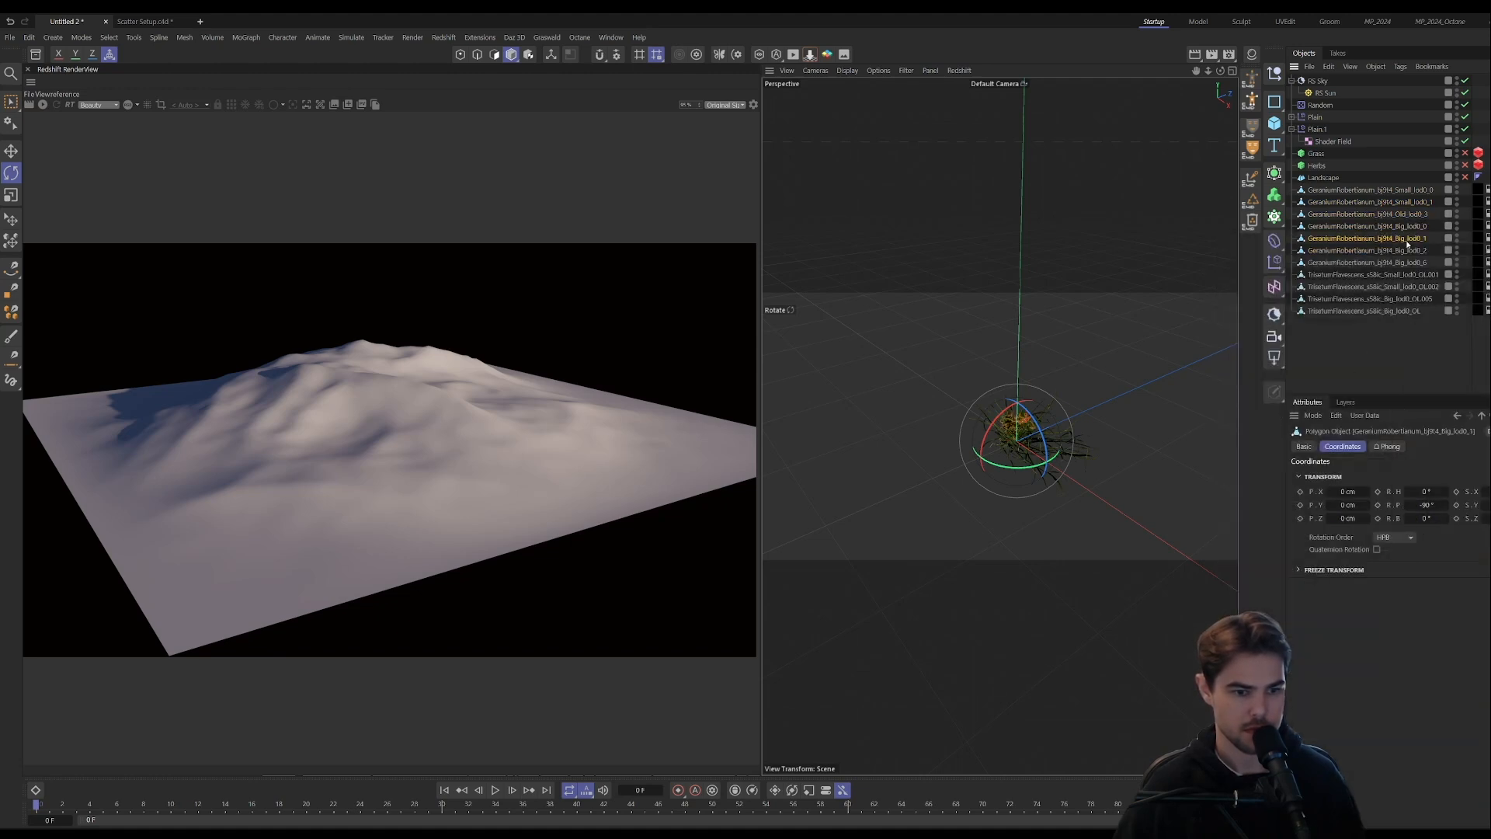
right_click(1383, 247)
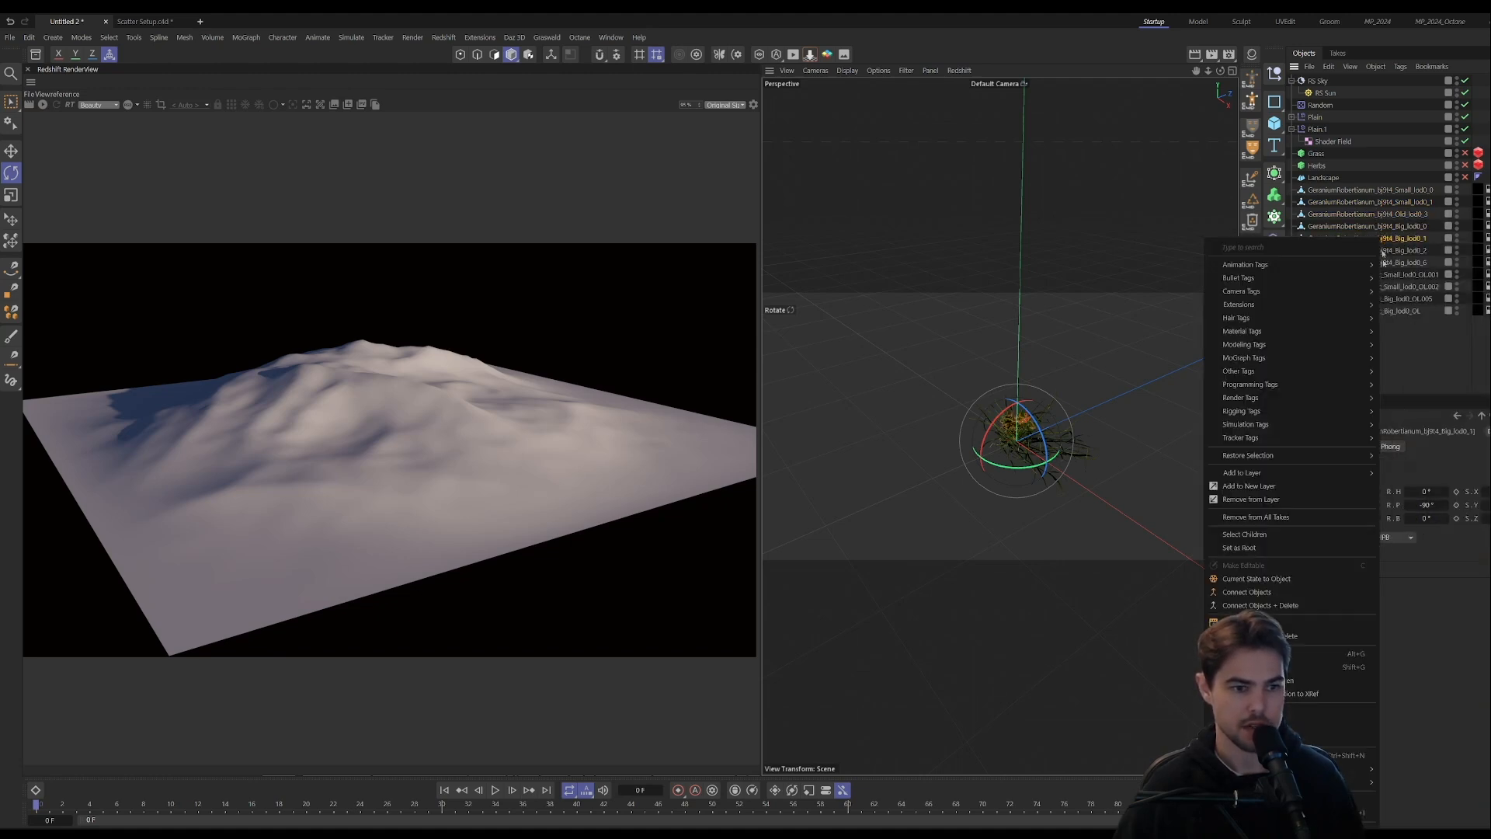
left_click(1291, 607)
left_click(1397, 251)
right_click(1396, 251)
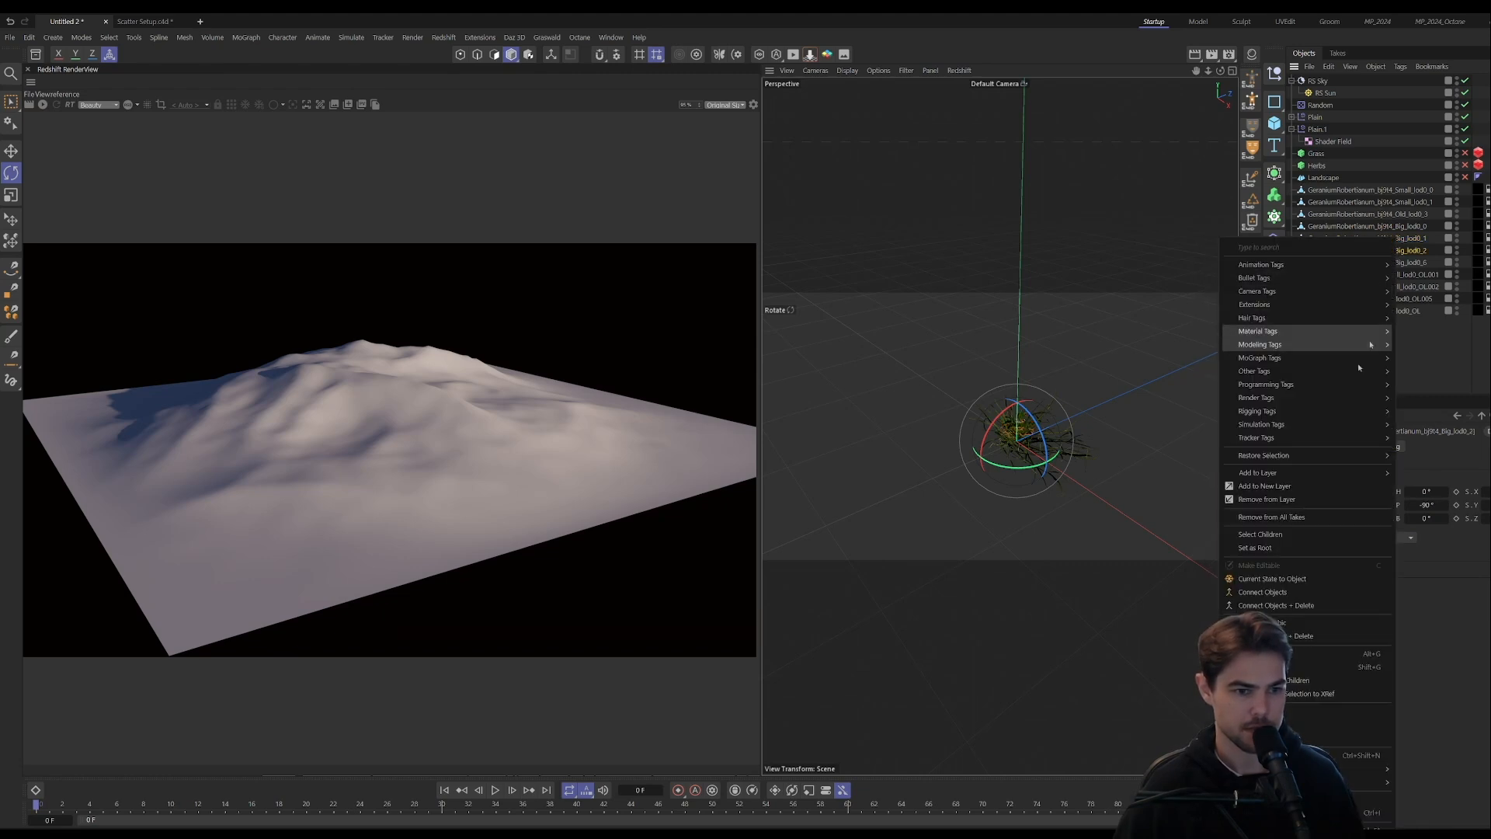
left_click(1282, 605)
left_click(1383, 264)
right_click(1383, 265)
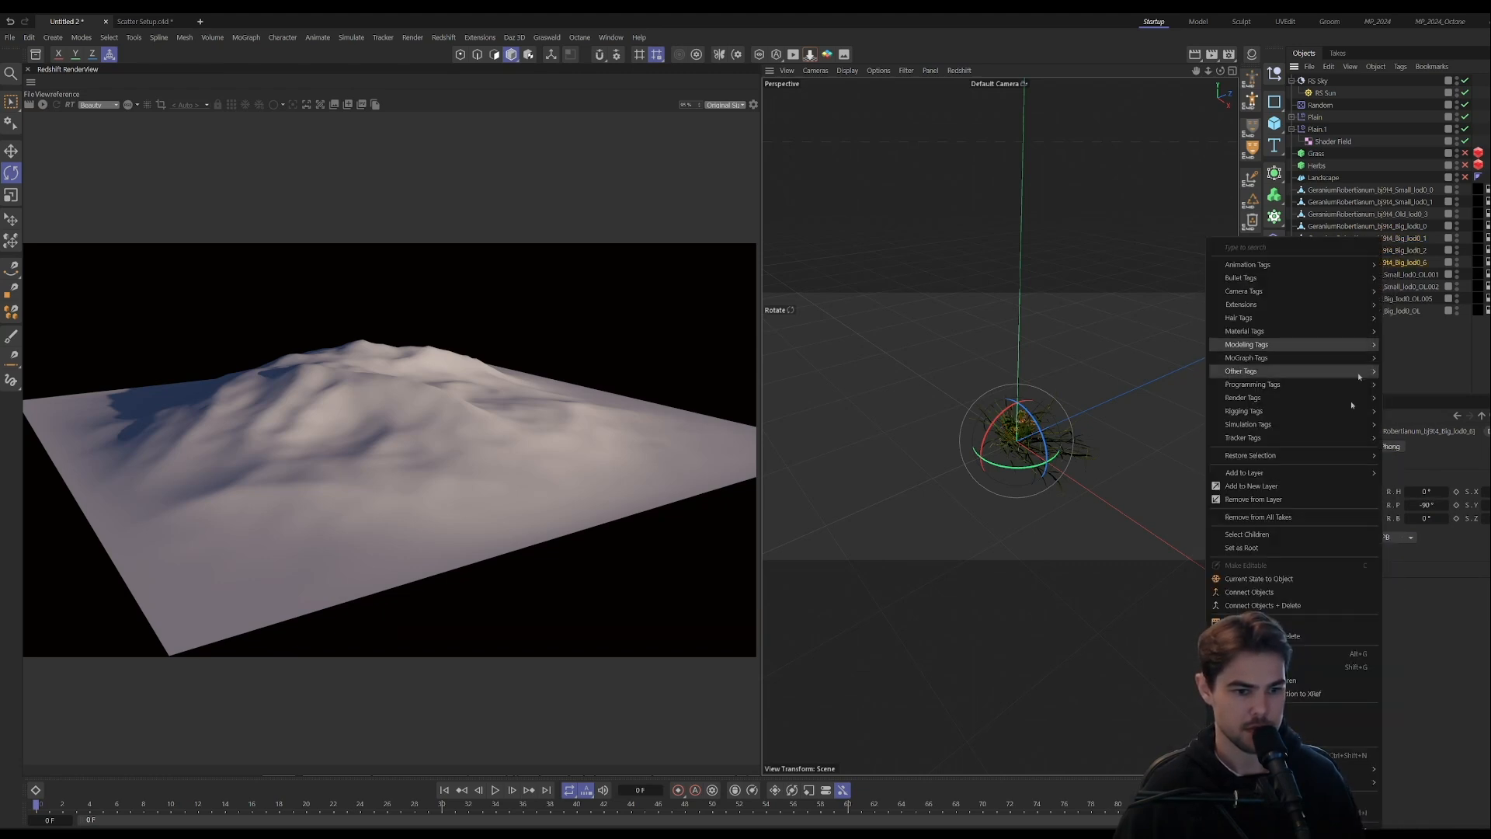
left_click(1303, 605)
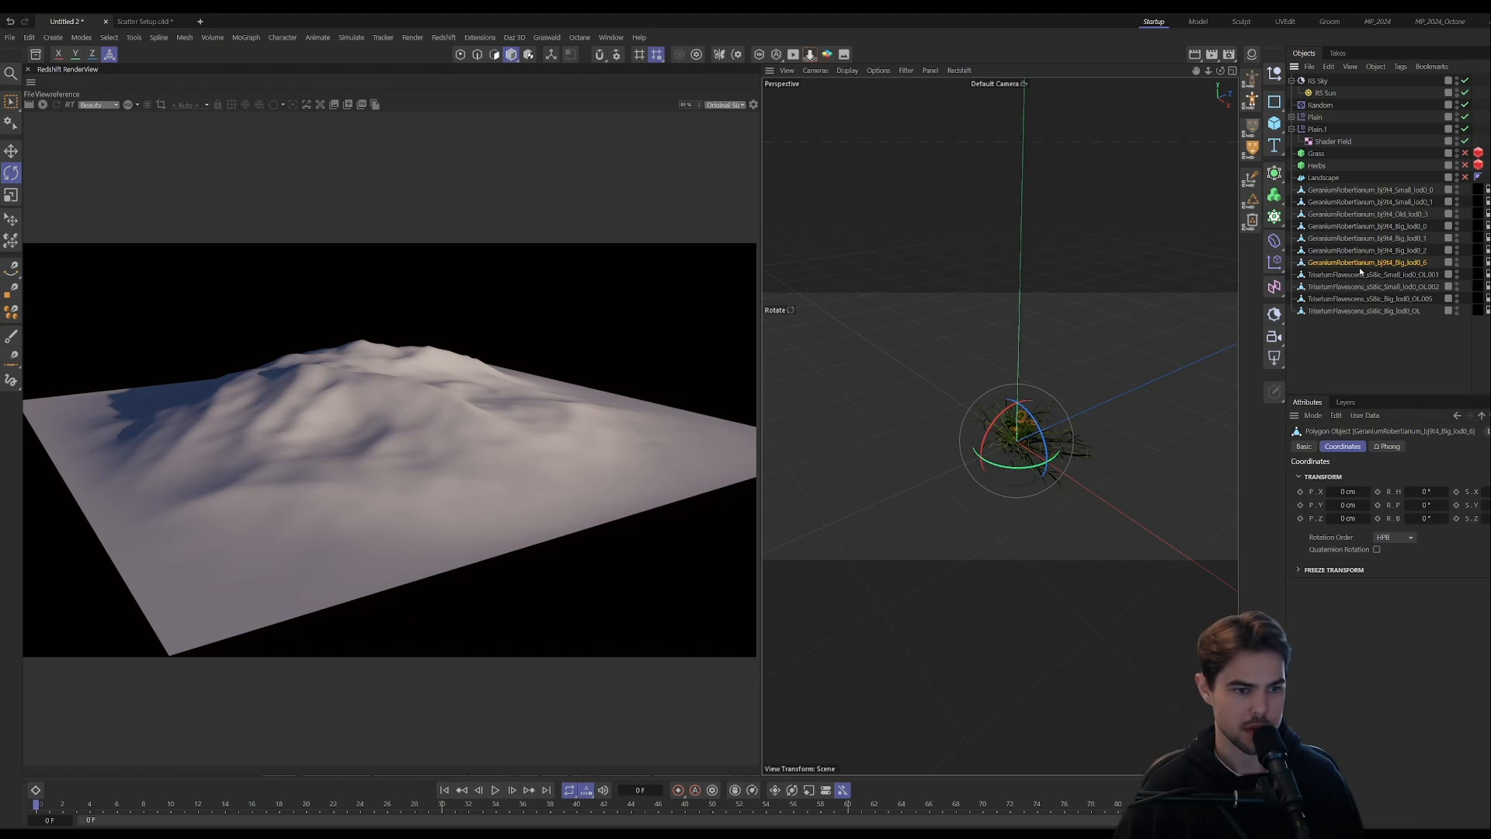
- Group the seven Geranium variants under a null named Herb
left_click(1359, 275)
left_click(1364, 263)
left_click(1352, 191, "shift")
key("alt+g")
double_click(1314, 189)
type("Herb")
key("Return")
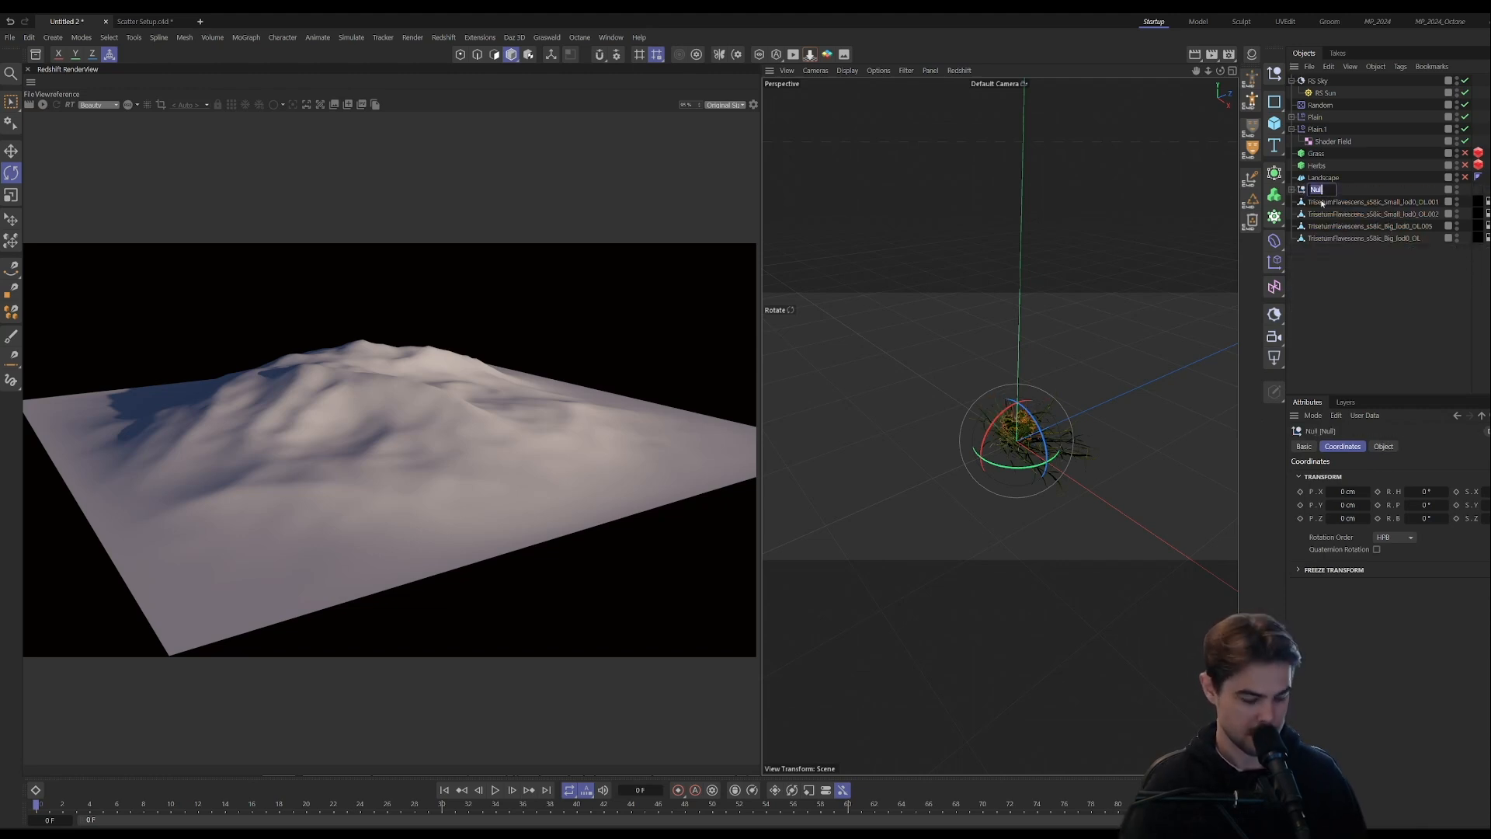
- Group the four Trisetum grass variants under a null named Grass
left_click(1322, 203)
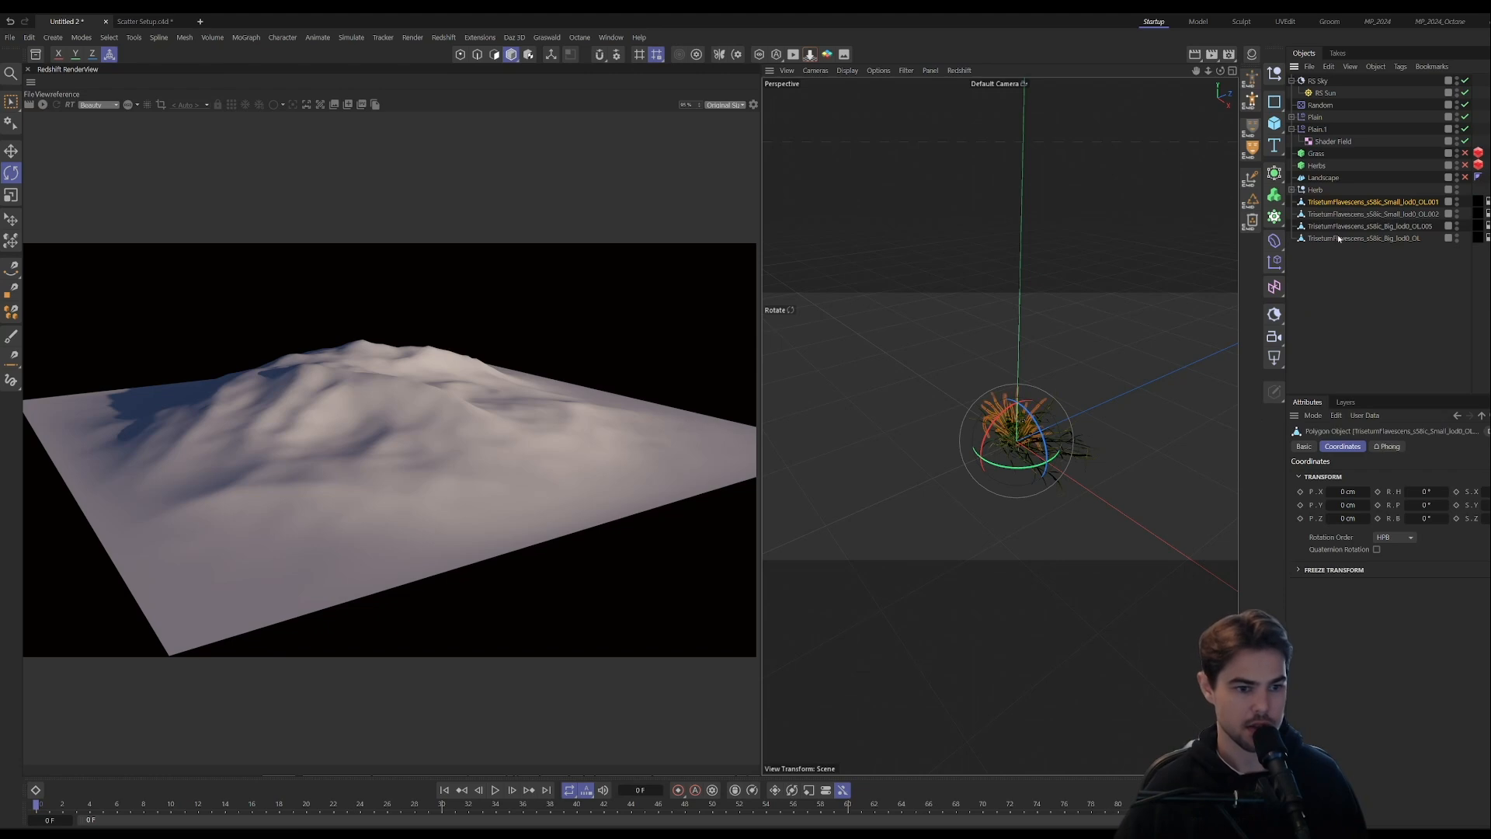
left_click(1336, 238, "shift")
key("alt+g")
double_click(1315, 202)
type("Grass")
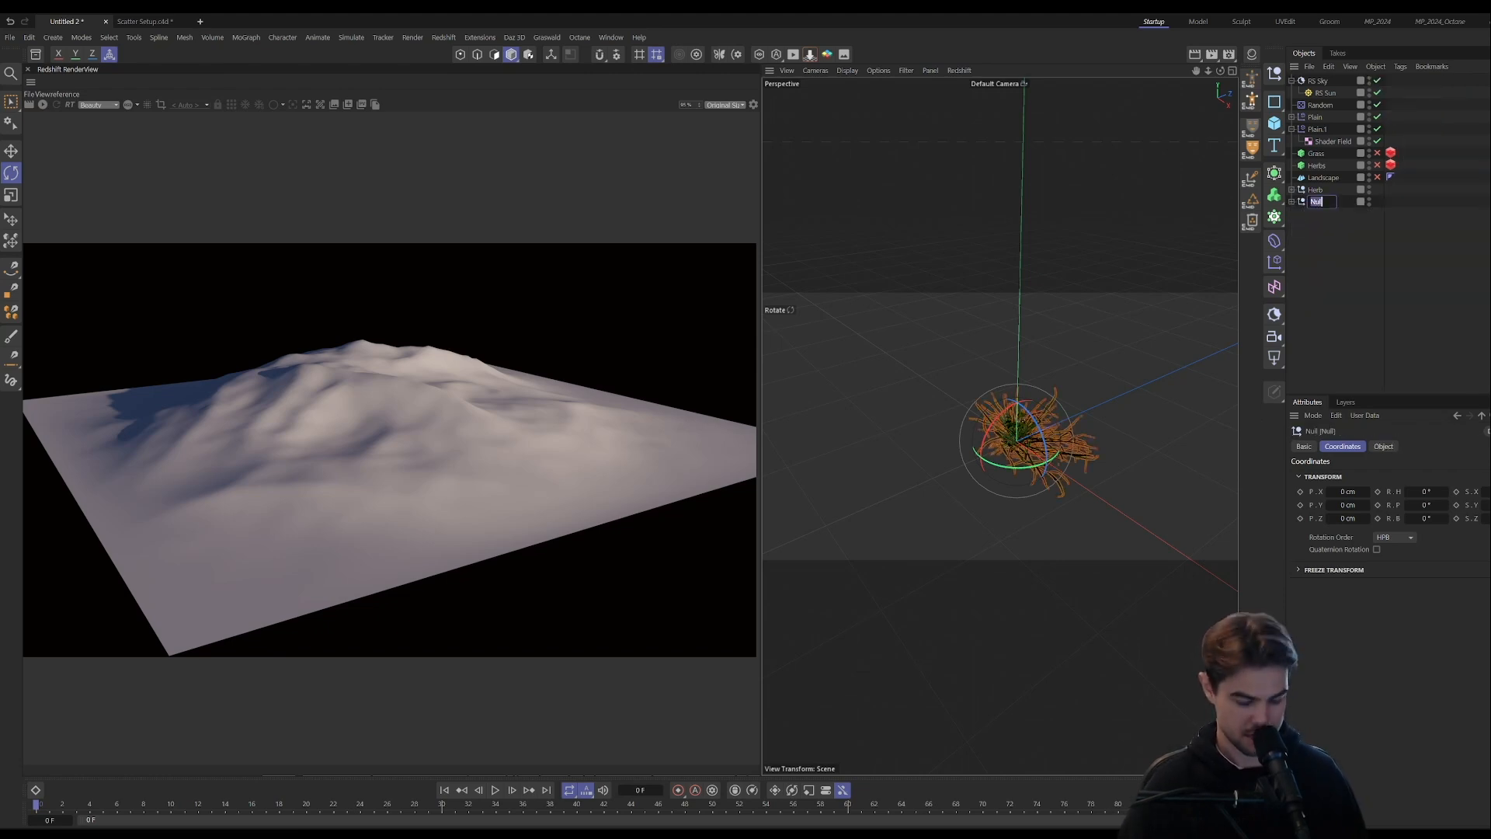
key("Return")
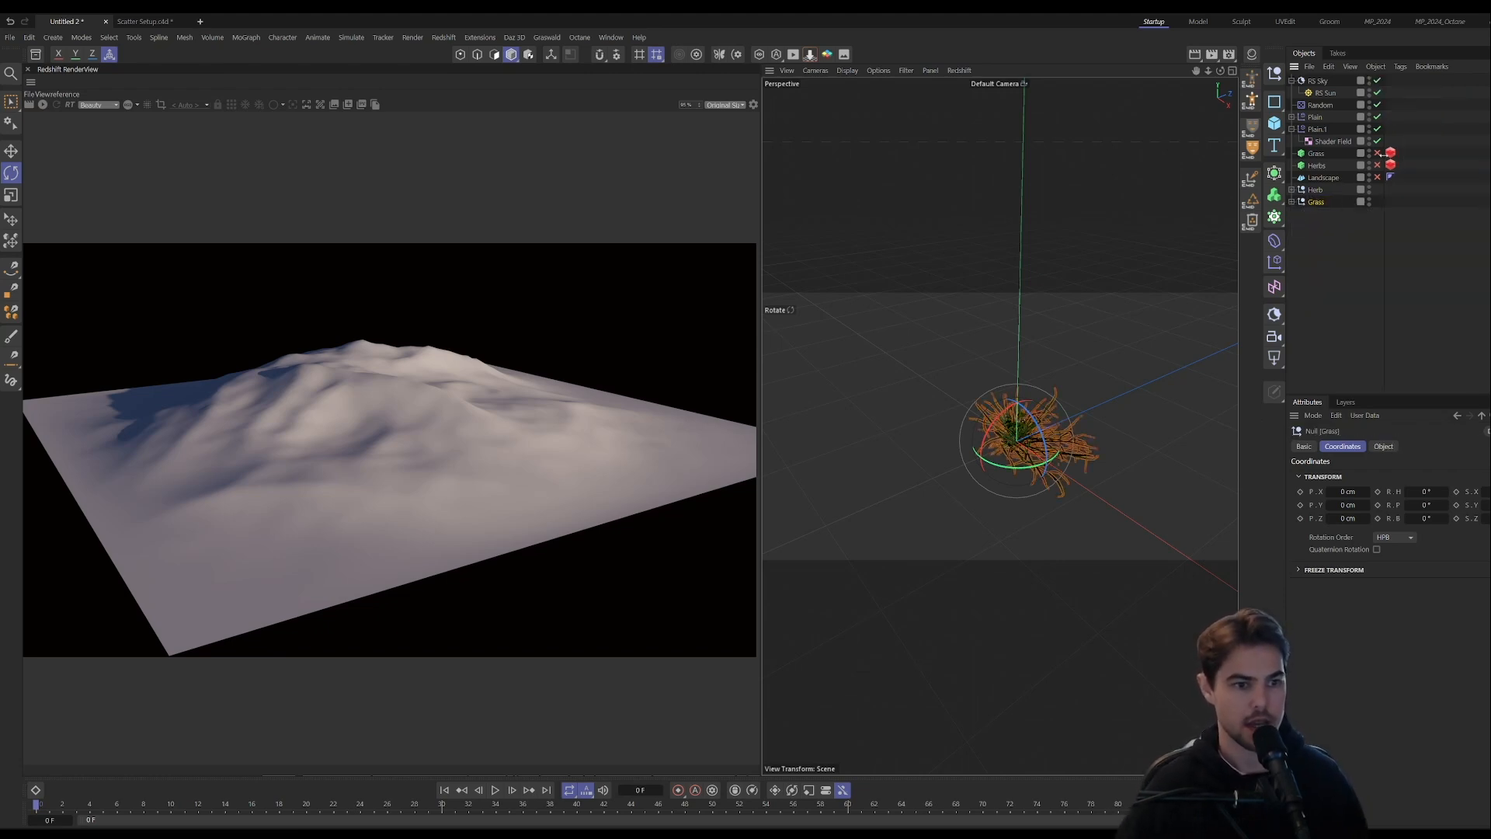
- Re-enable the Grass and Herbs matrices and the Landscape, and start the live Redshift render of the whole hill
left_click_drag(1378, 153, 1378, 178)
left_click(1355, 320)
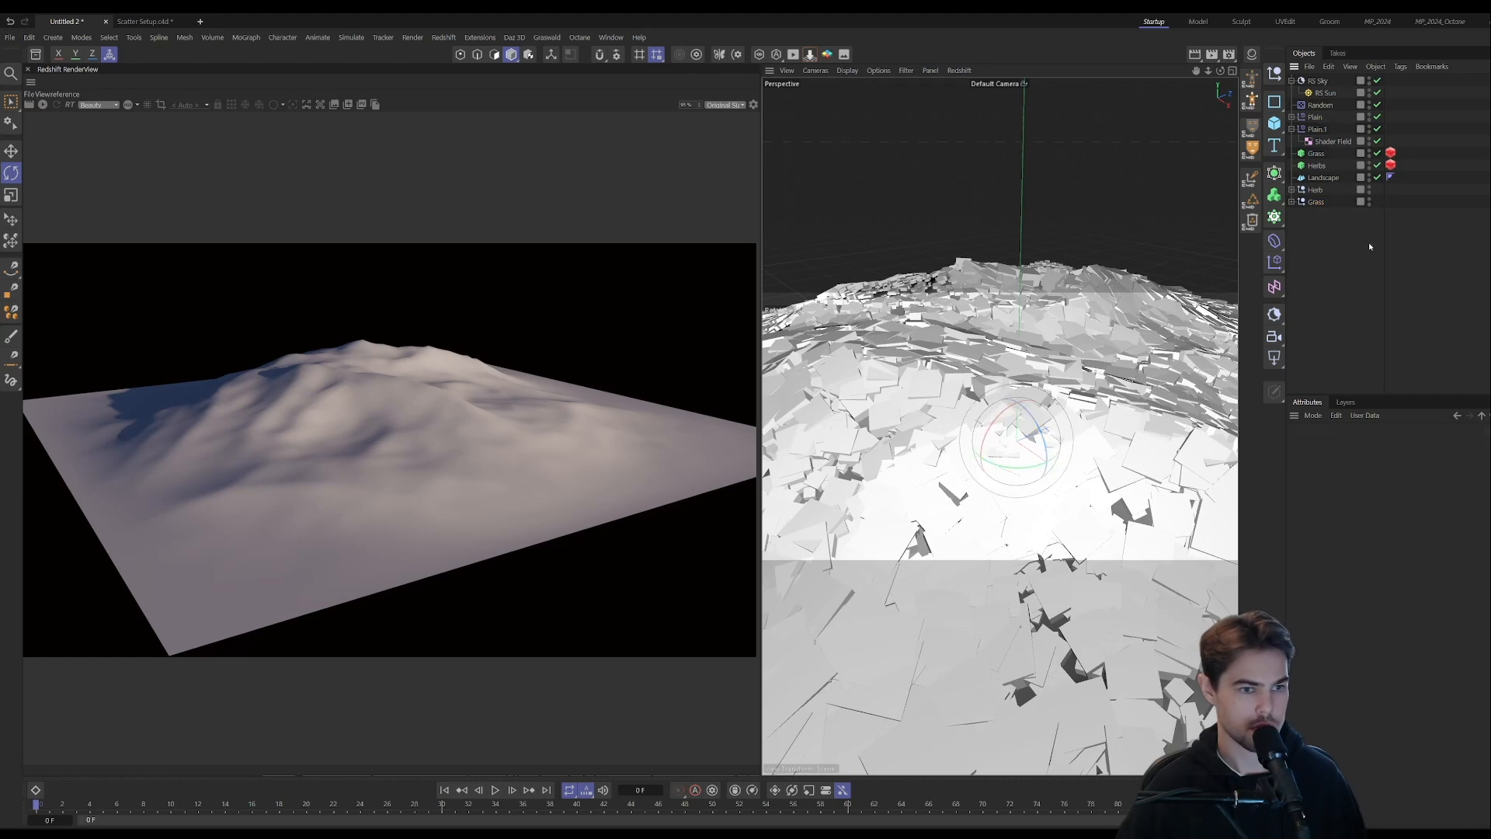
right_click_drag(1103, 388, 1049, 389, "alt")
left_click_drag(1103, 389, 1091, 326, "alt")
left_click(42, 105)
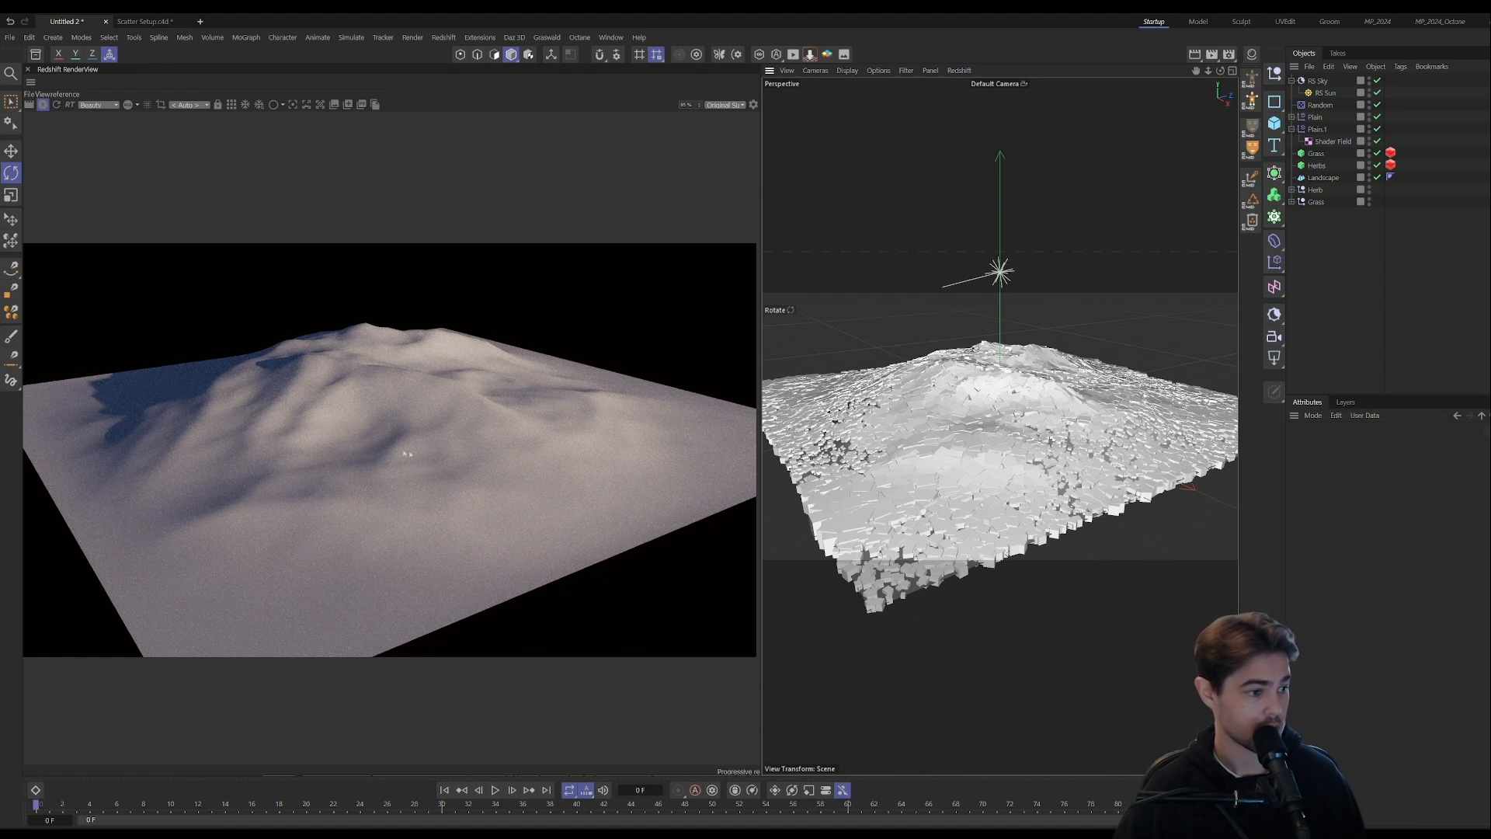
- Stop the live render and add the four grass variants as custom objects in the Grass matrix's Redshift Object tag
left_click(1391, 165)
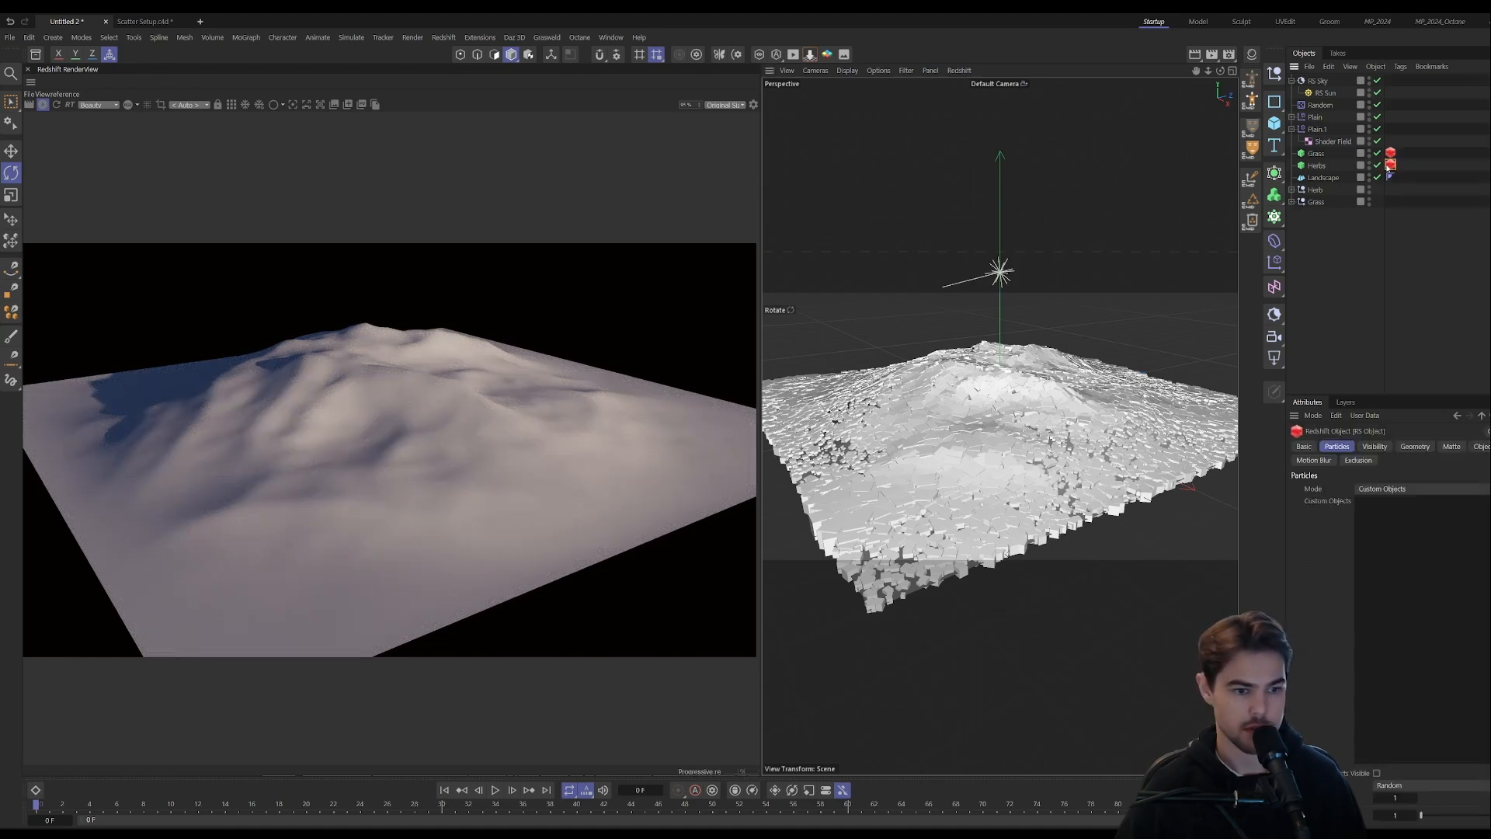
left_click(43, 104)
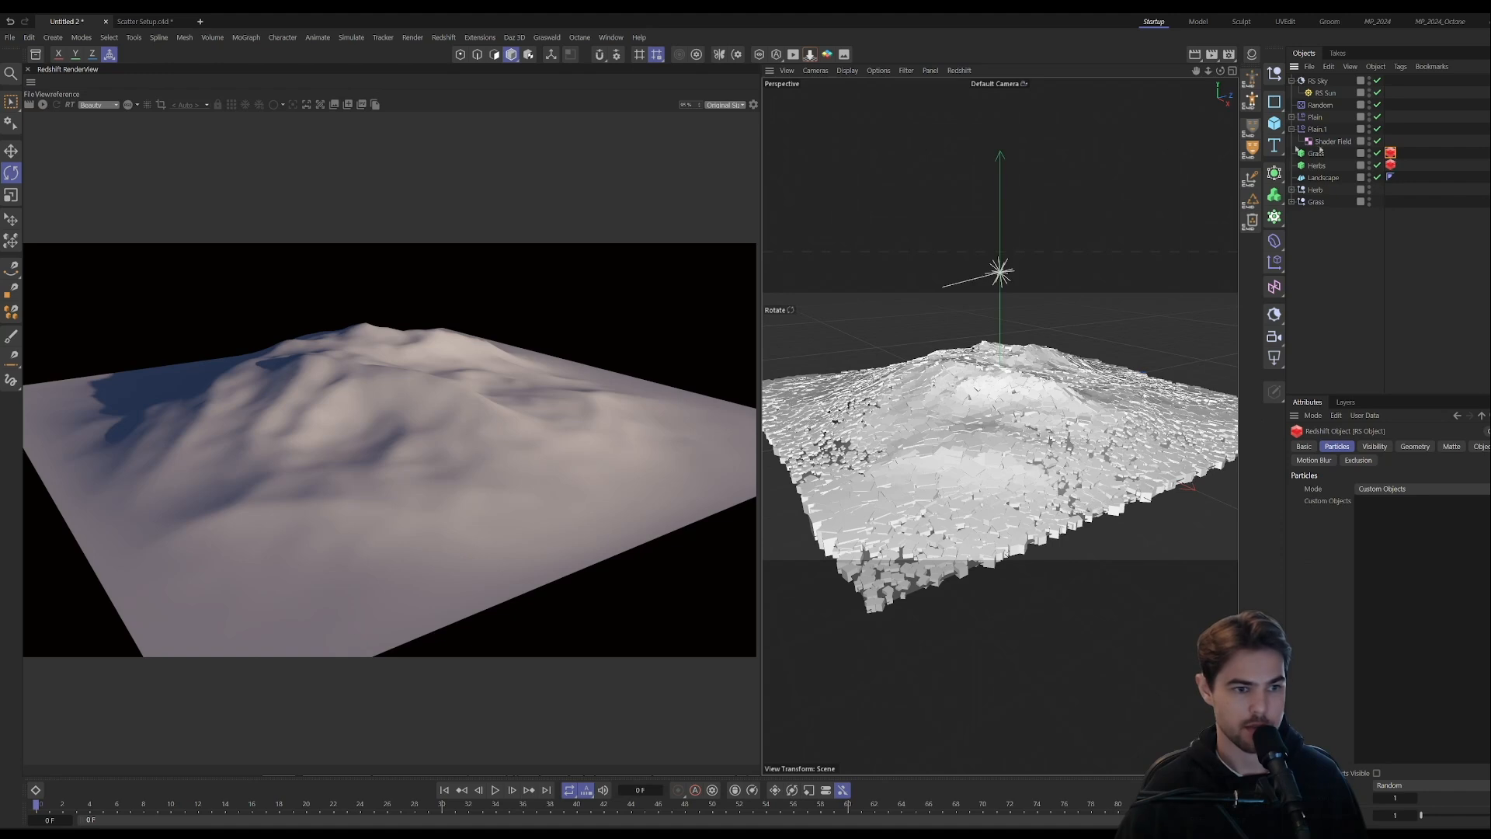
left_click(1292, 202)
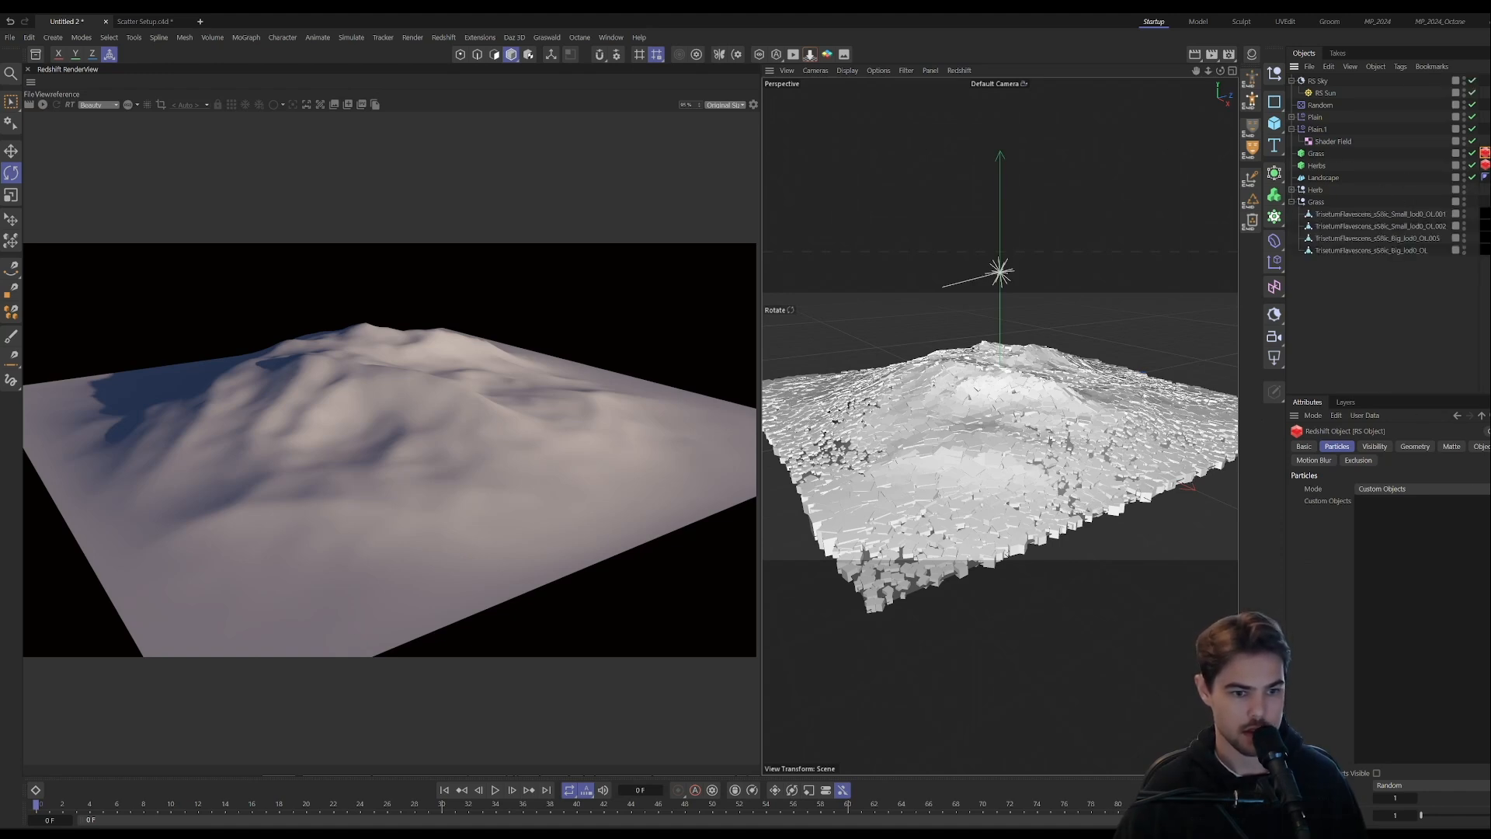
left_click(1353, 218)
left_click(1354, 228)
left_click(1356, 239)
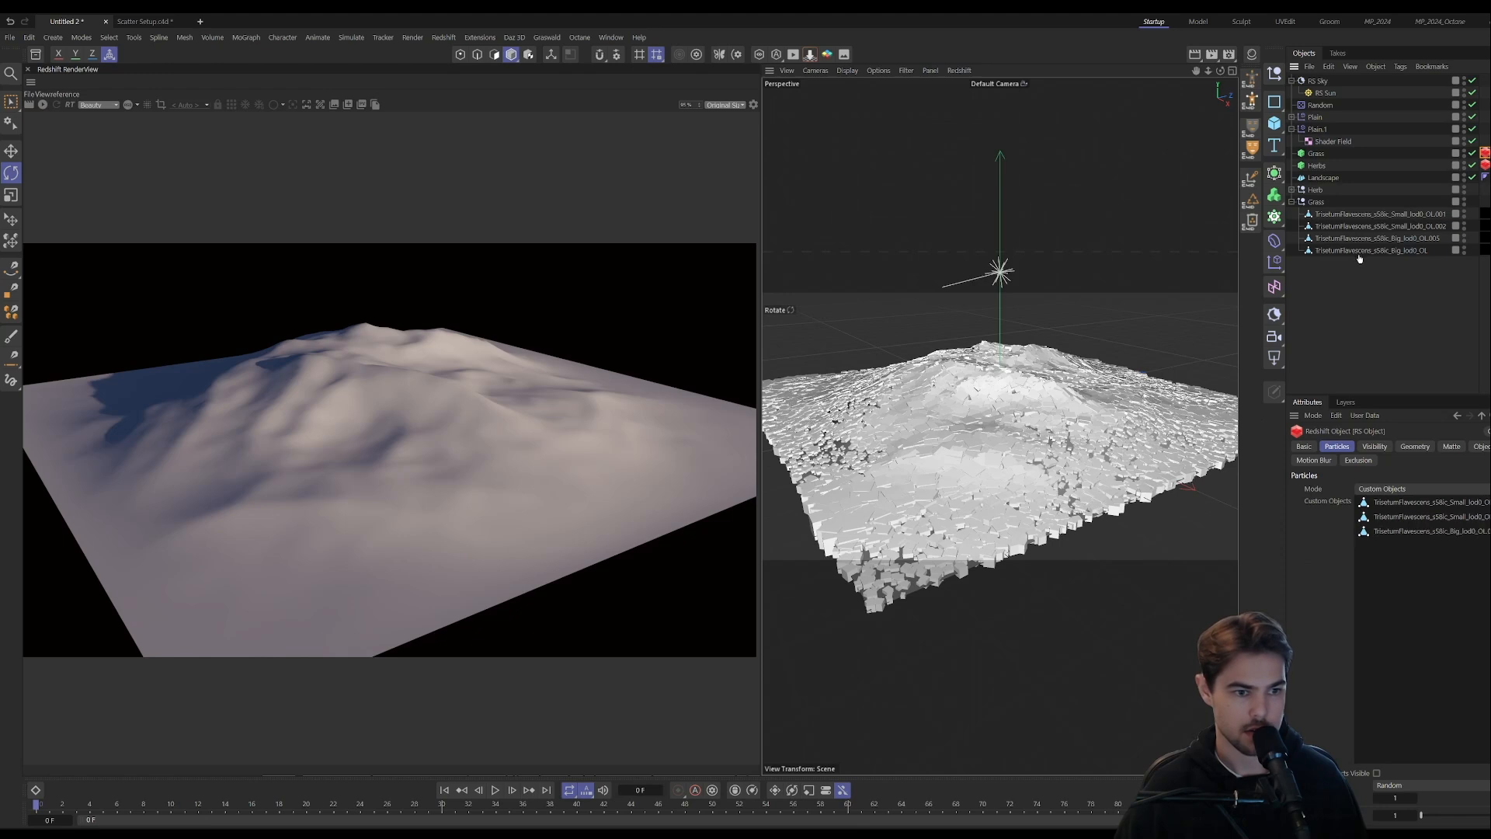
left_click(1359, 253)
- Add all seven Geranium variants as custom objects in the Herbs matrix's Redshift Object tag
left_click(1484, 165)
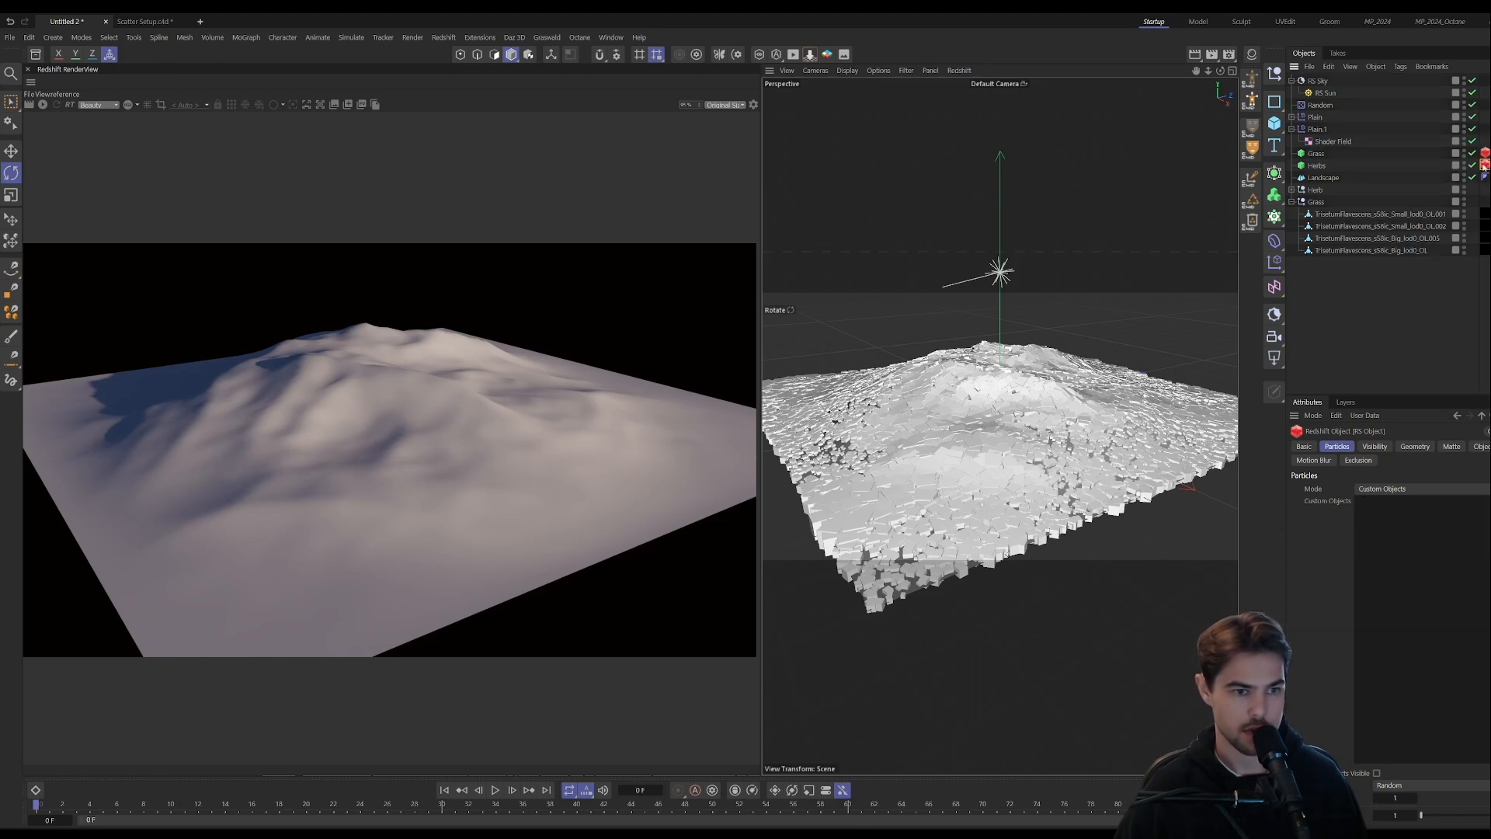
left_click(1292, 202)
left_click(1292, 189)
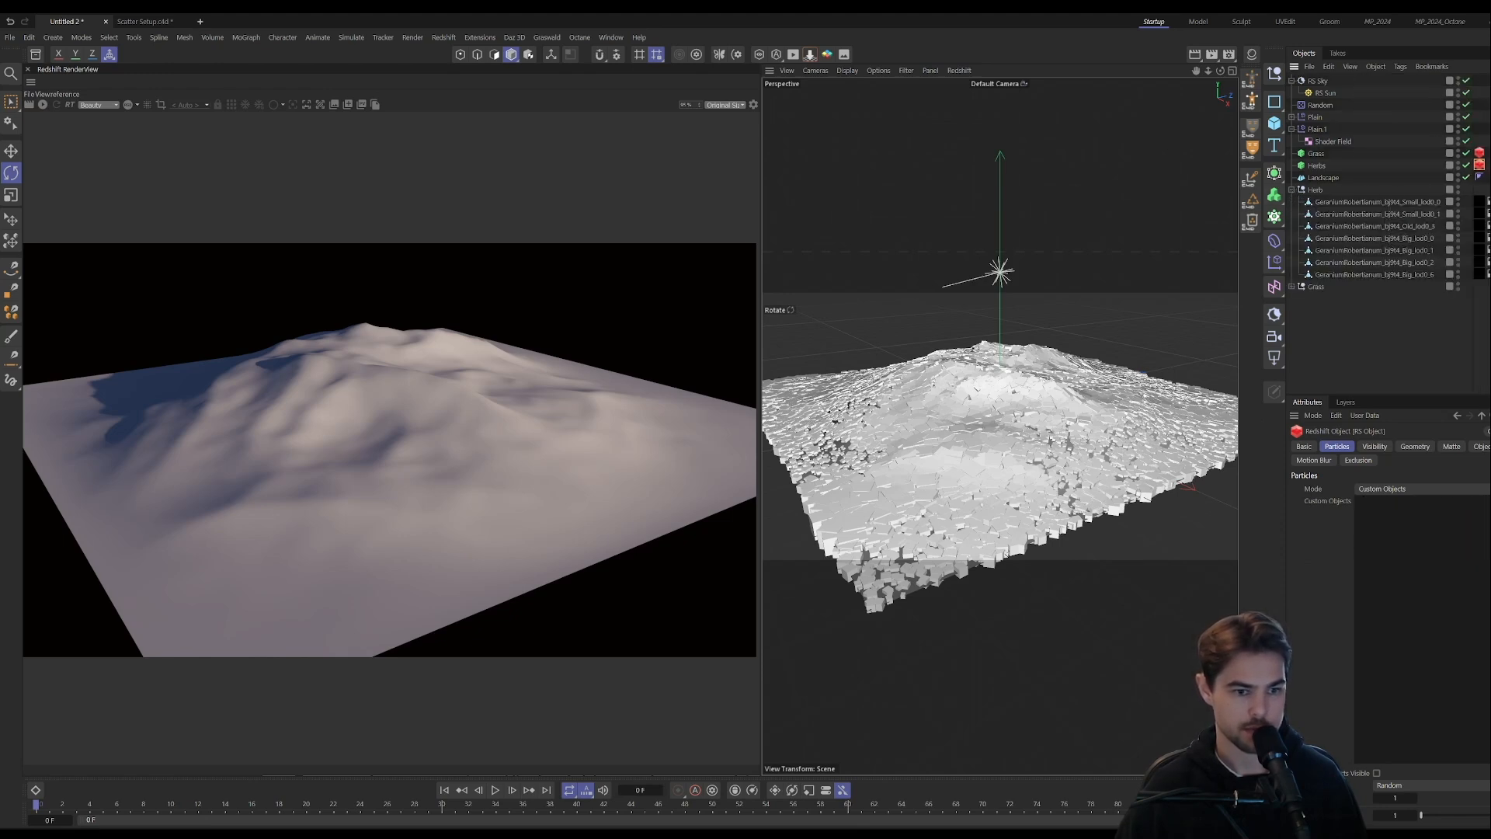
left_click(1356, 203)
left_click(1356, 215)
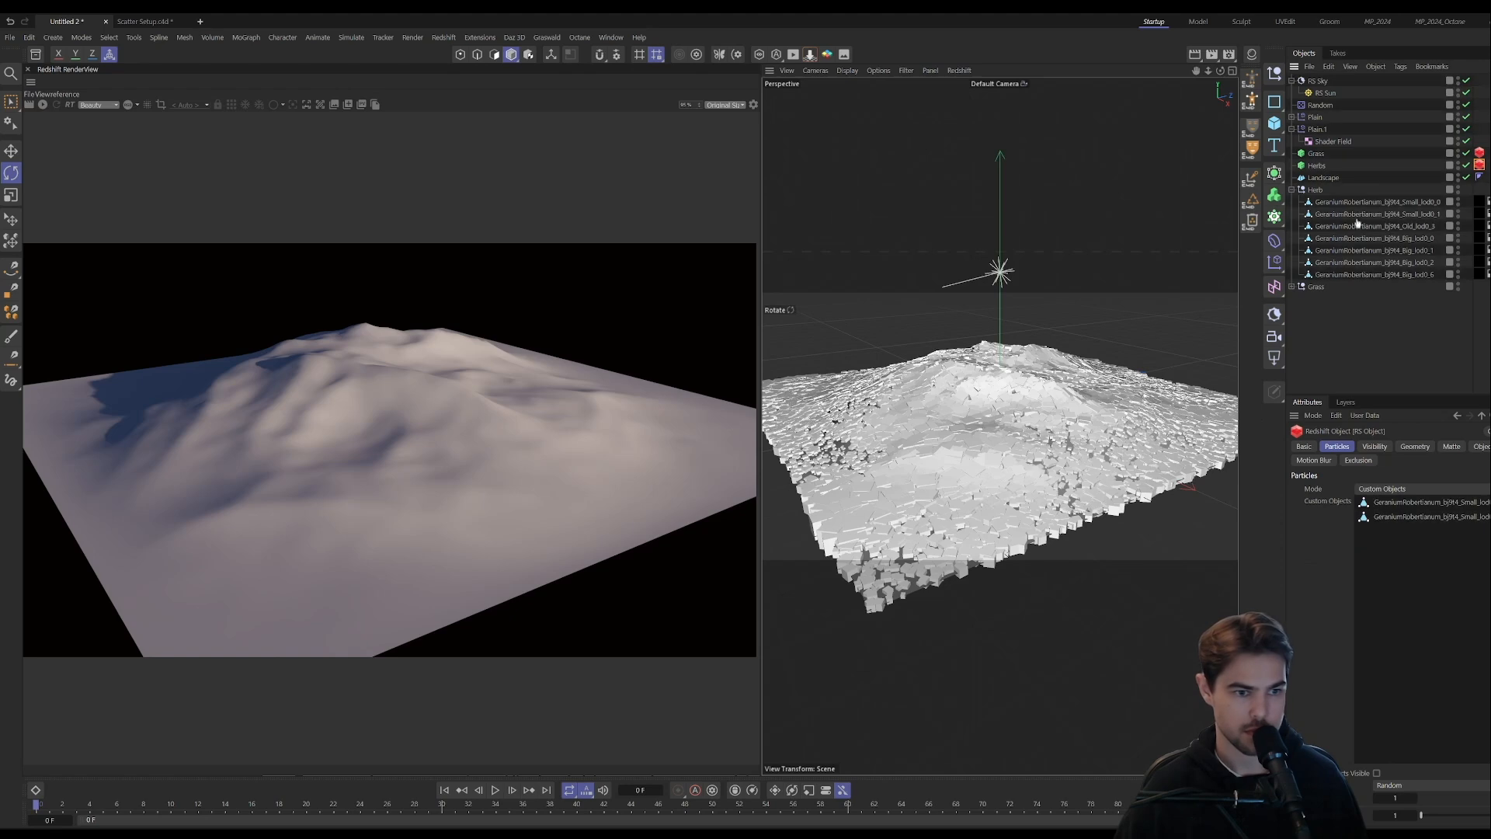
left_click(1359, 226)
left_click(1362, 238)
left_click(1365, 250)
left_click(1369, 263)
left_click(1372, 275)
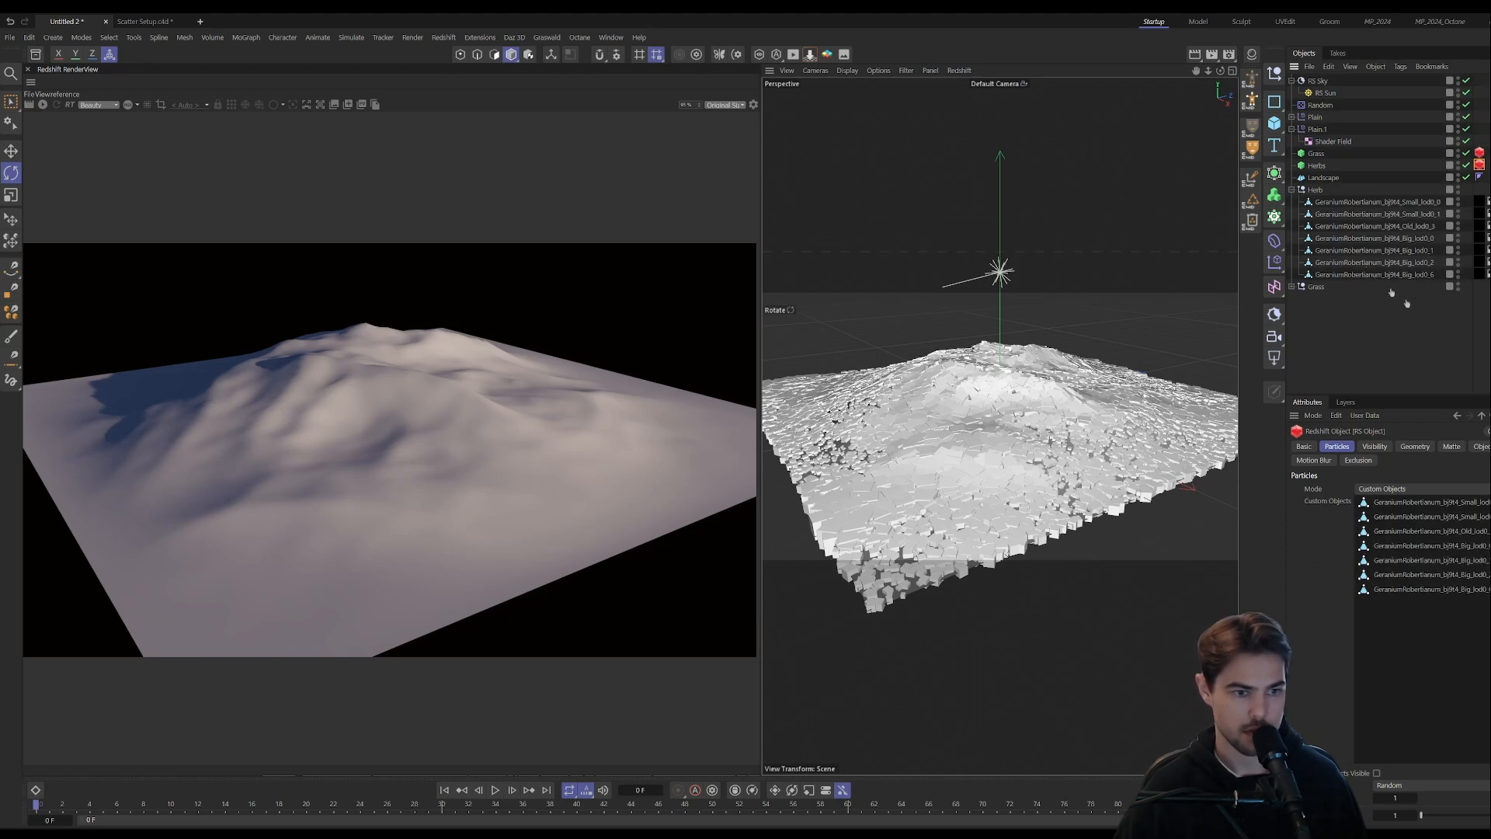
left_click(1291, 190)
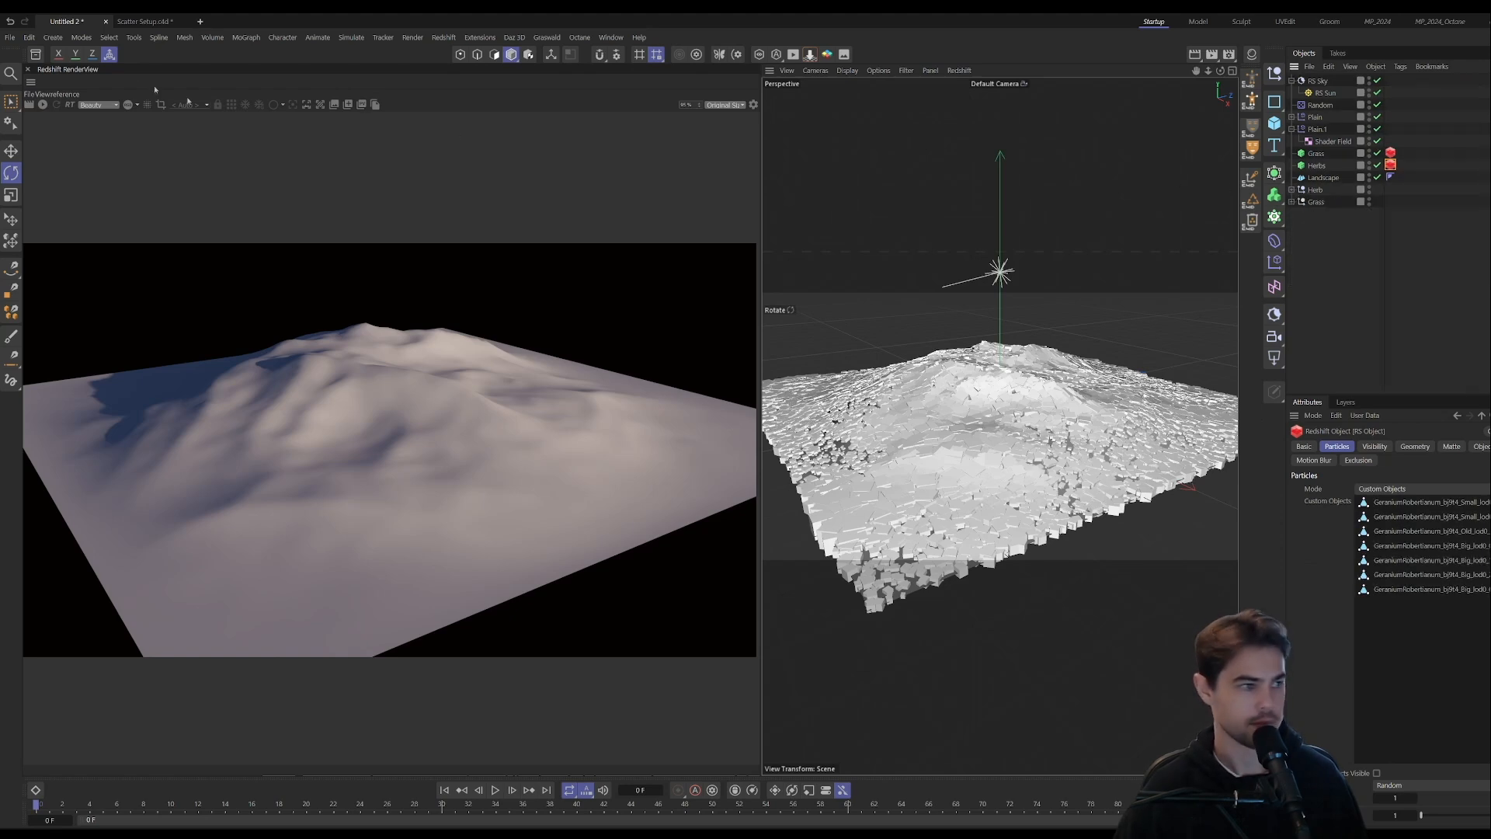
- Restart the live Redshift render and examine the scattered grass and herbs up close
left_click(43, 104)
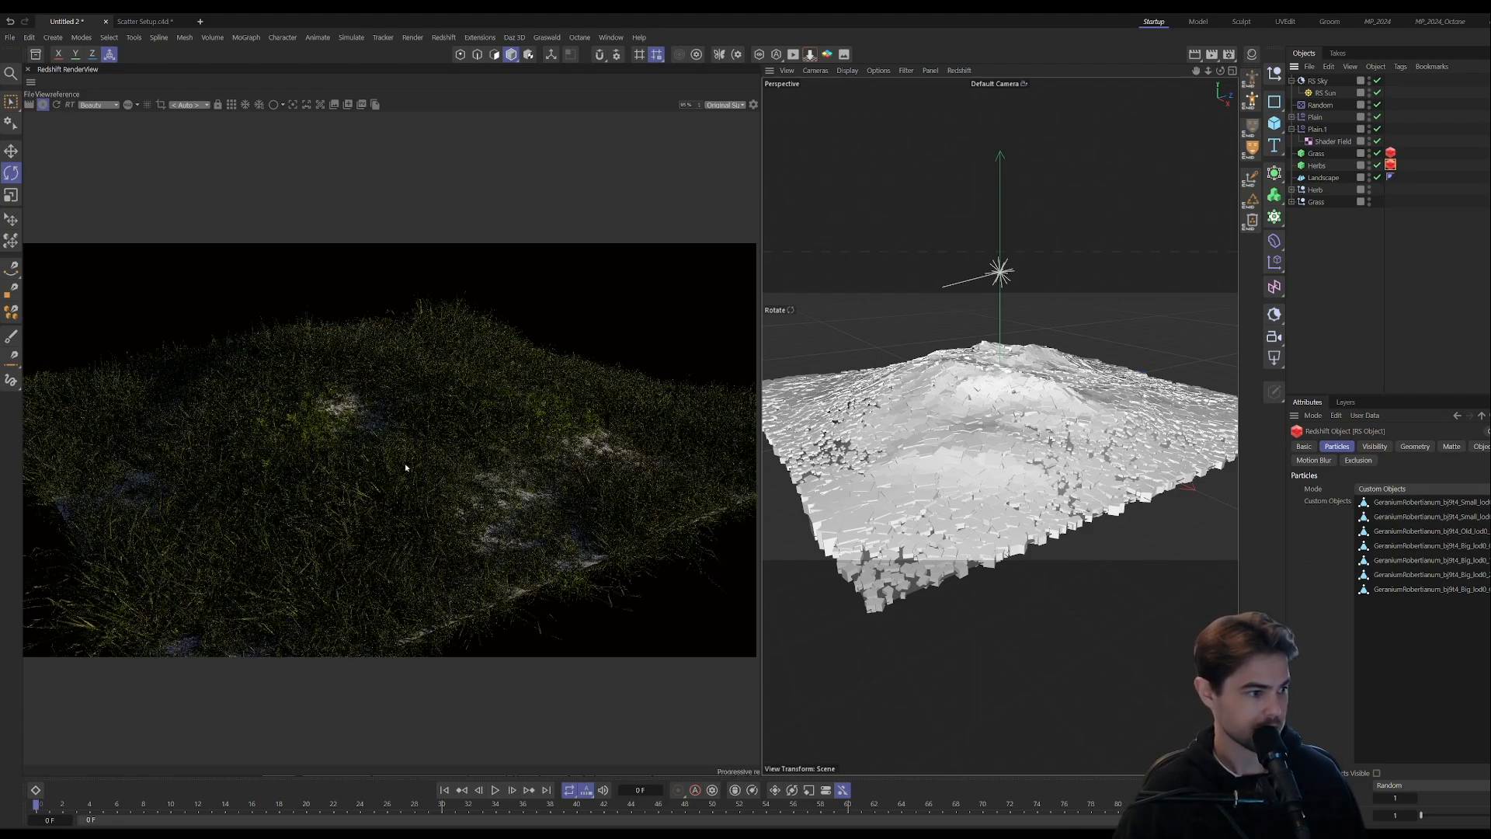
middle_click_drag(405, 467, 413, 497)
left_click_drag(1002, 436, 952, 435, "alt")
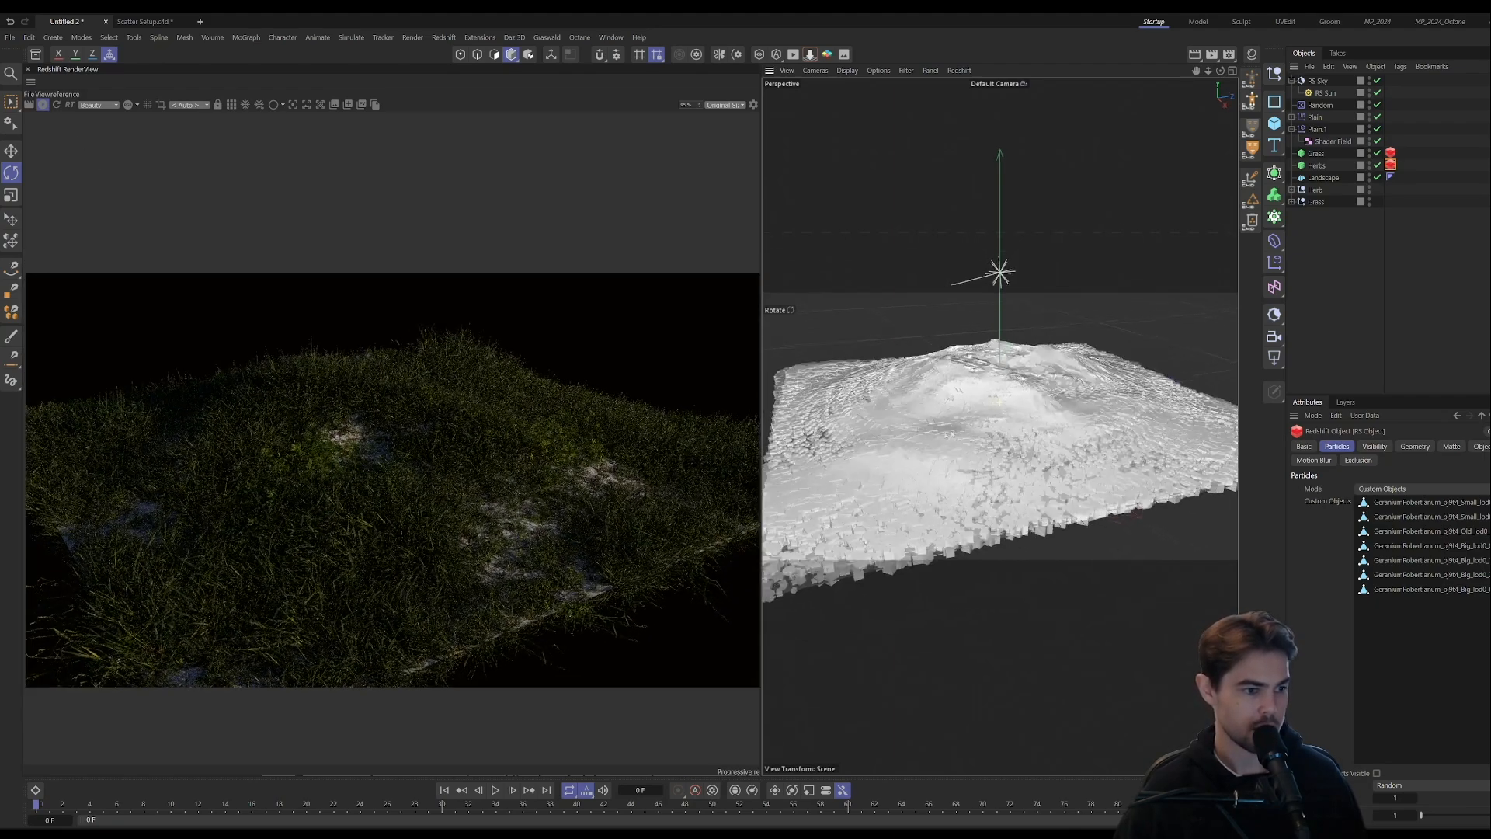
scroll(957, 399, "up", 6)
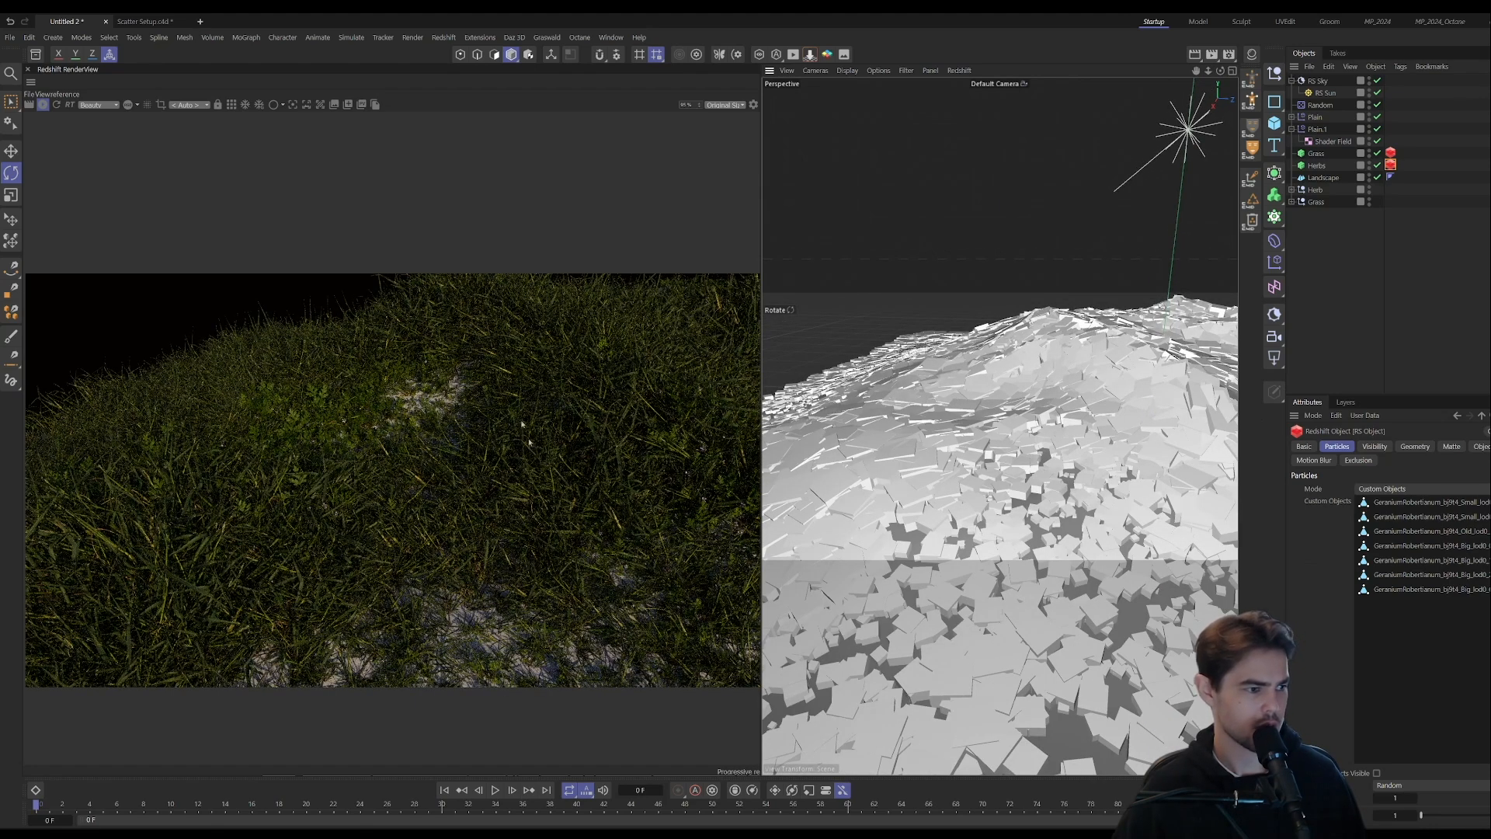
- Set the particle scale multiplier in the Herbs matrix's Redshift Object tag to 2 and check the herbs from several angles
left_click(1321, 165)
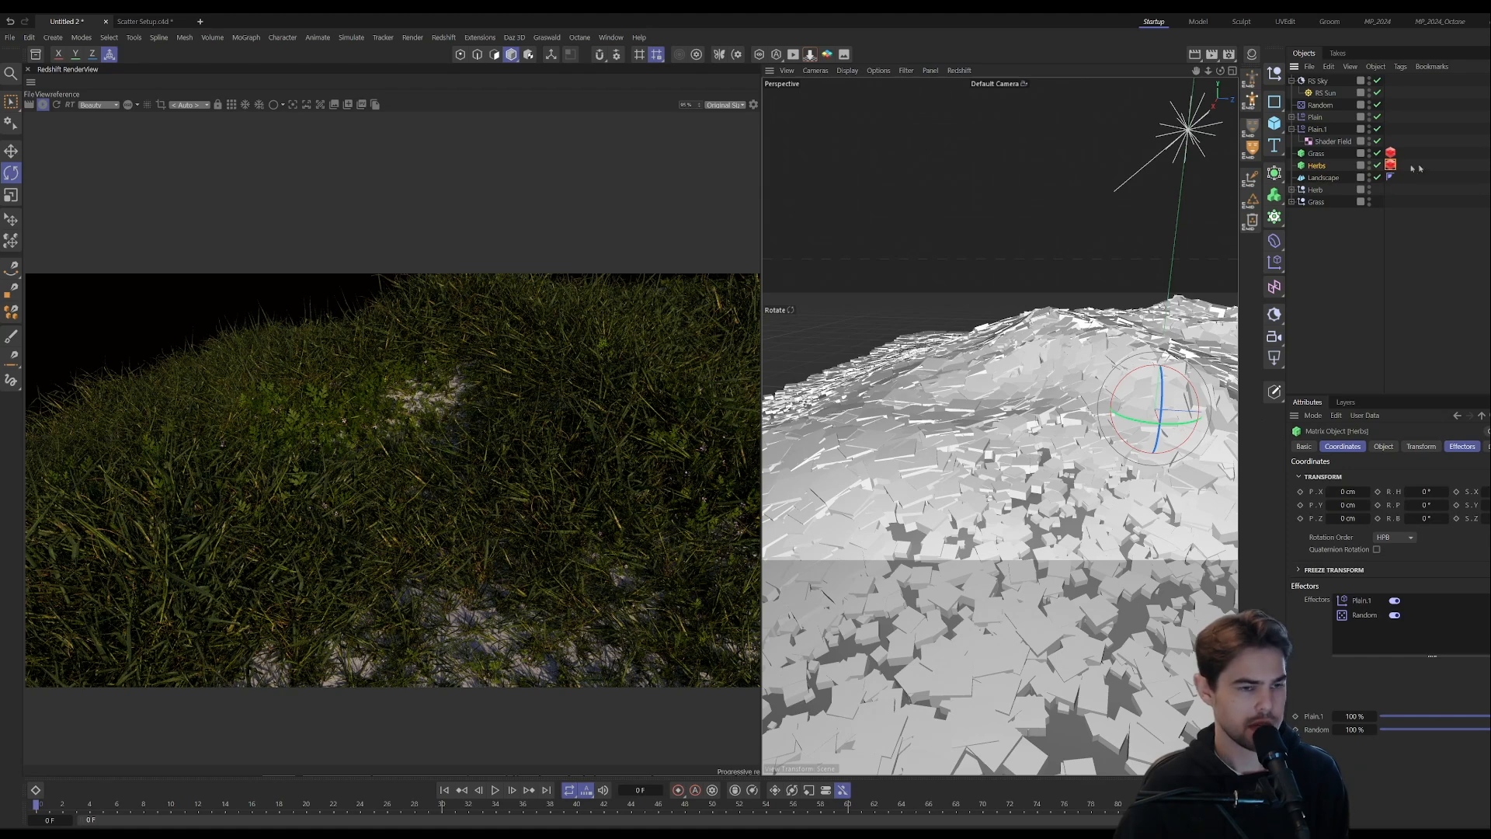
left_click(1390, 165)
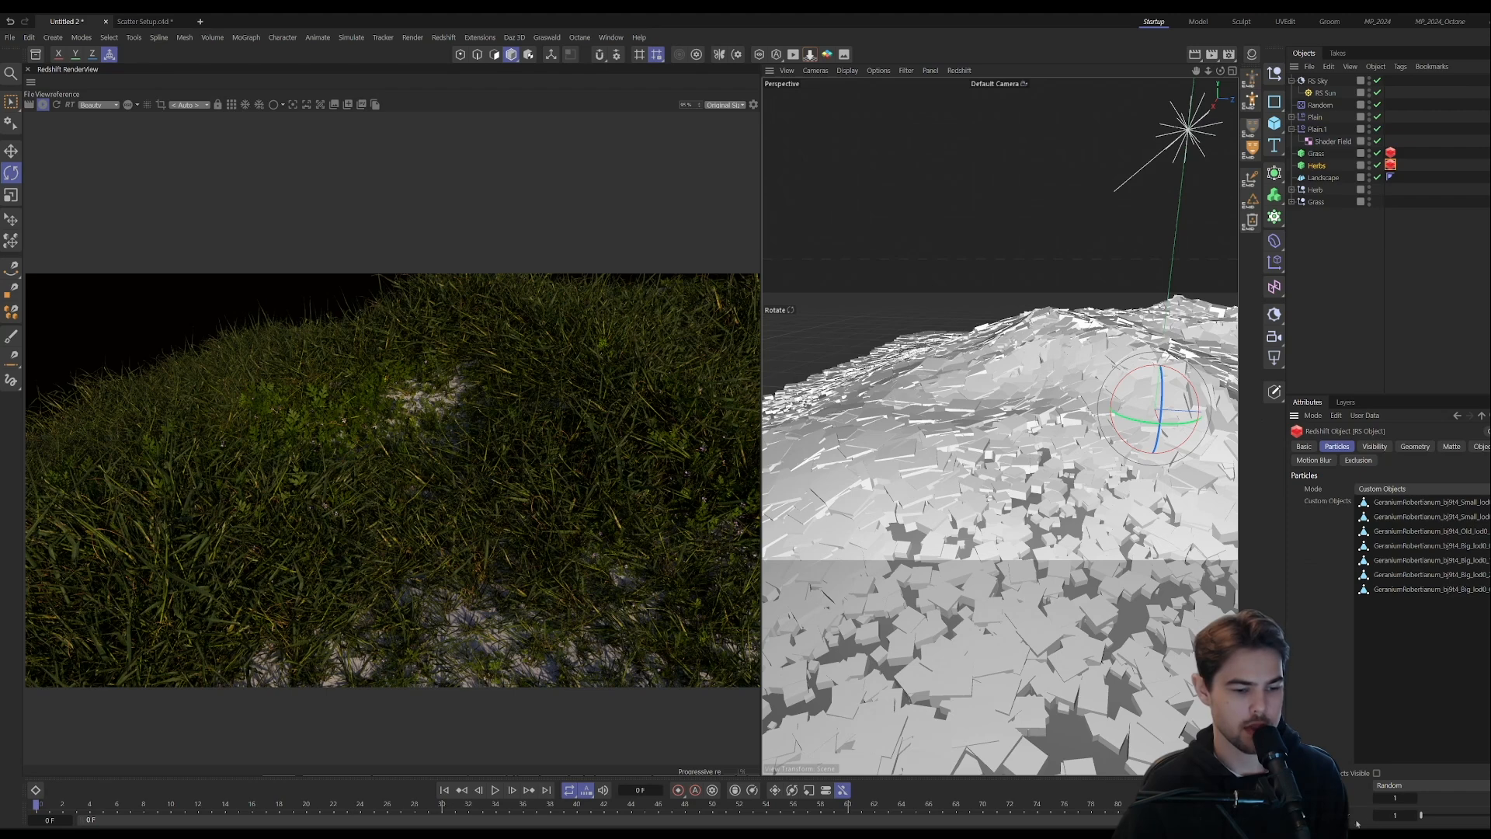
left_click(1410, 815)
type("2")
key("Return")
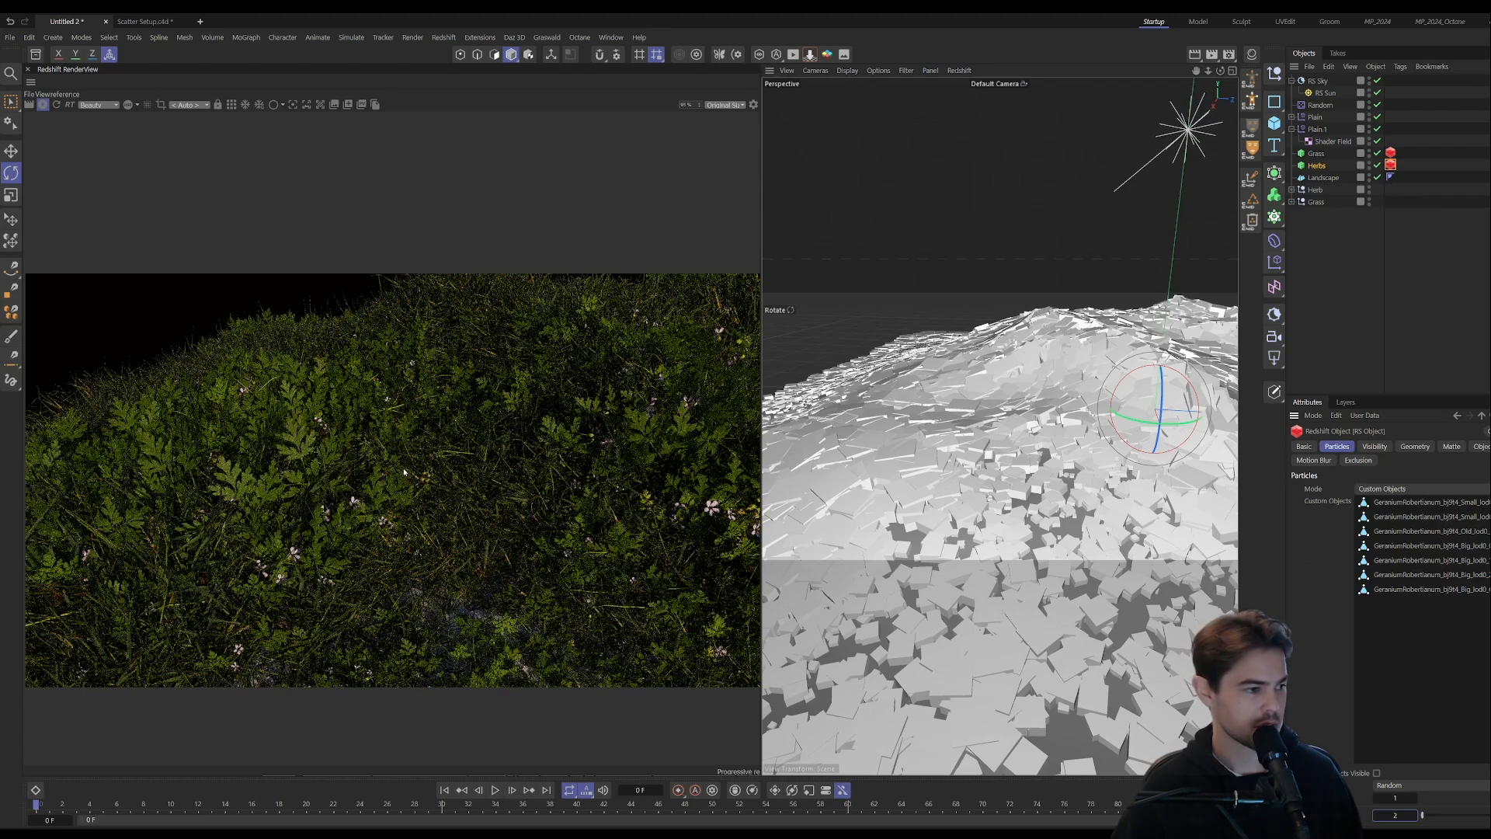
left_click_drag(1087, 458, 1017, 435, "alt")
scroll(1068, 454, "down", 5)
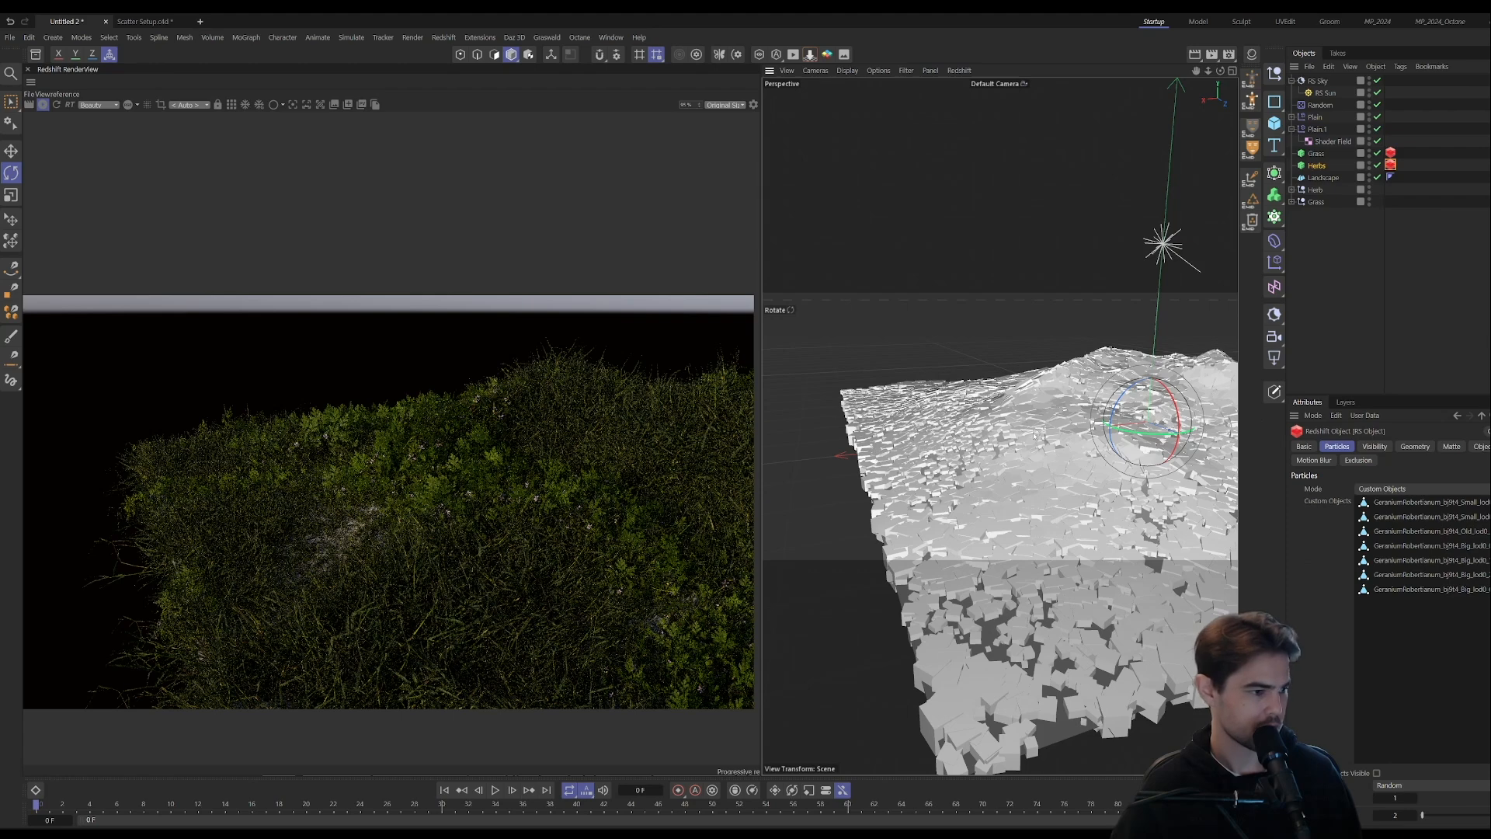
left_click_drag(1029, 486, 946, 491, "alt")
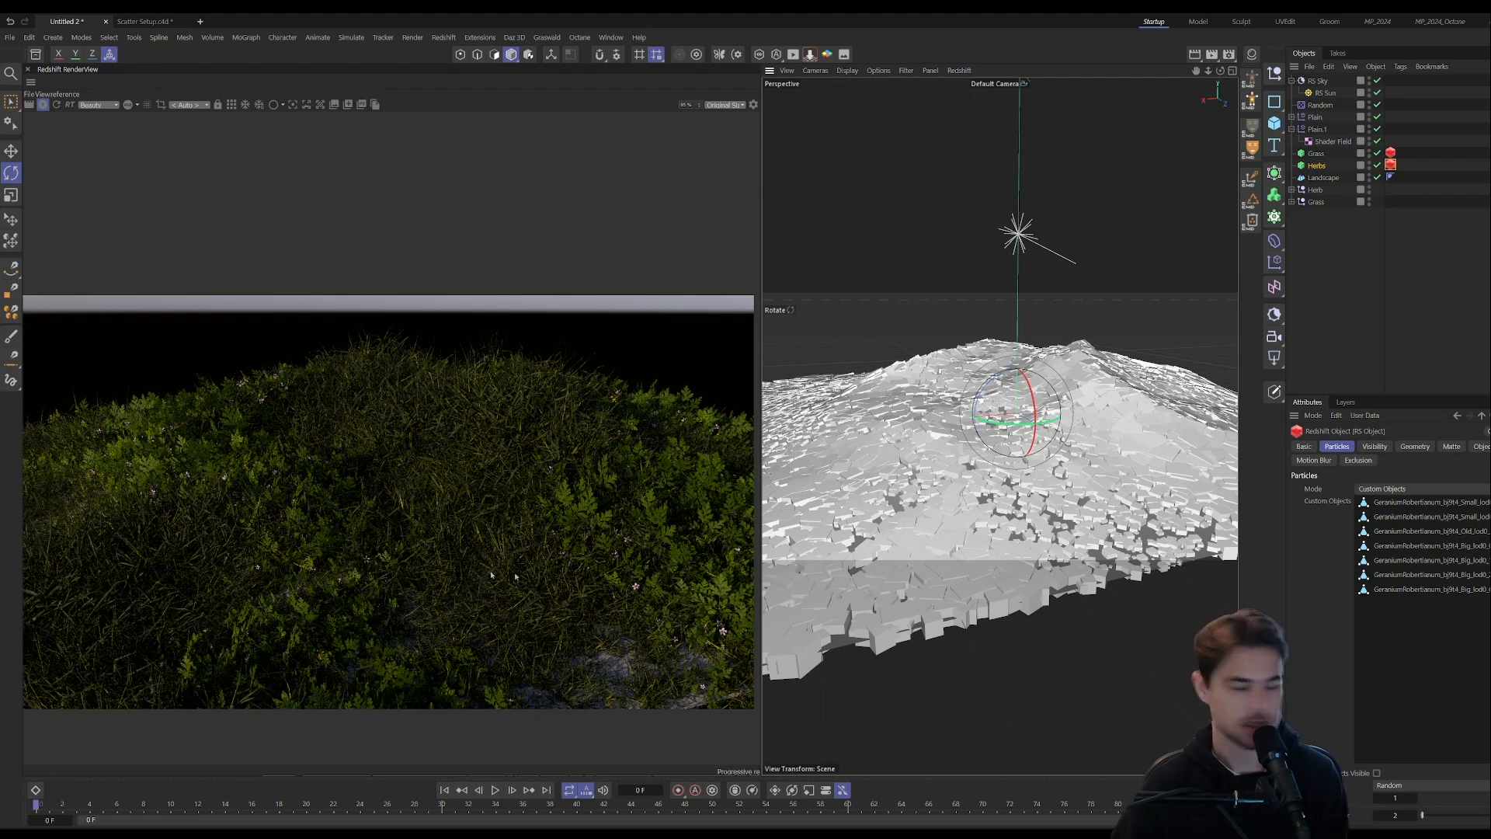
- Review Redshift's unified sampling and denoising options in the render settings
left_click(1228, 54)
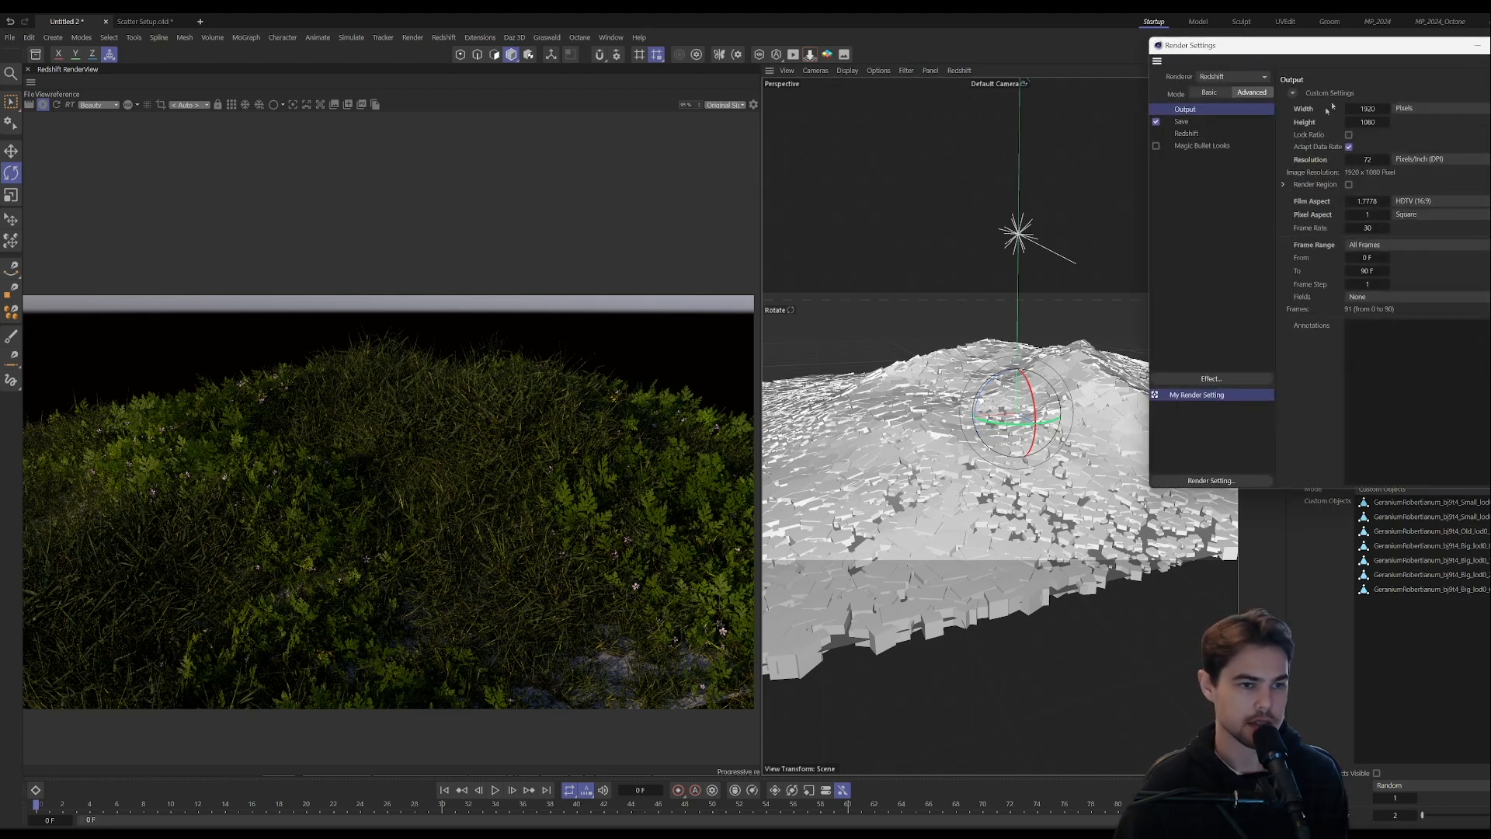
left_click(1193, 134)
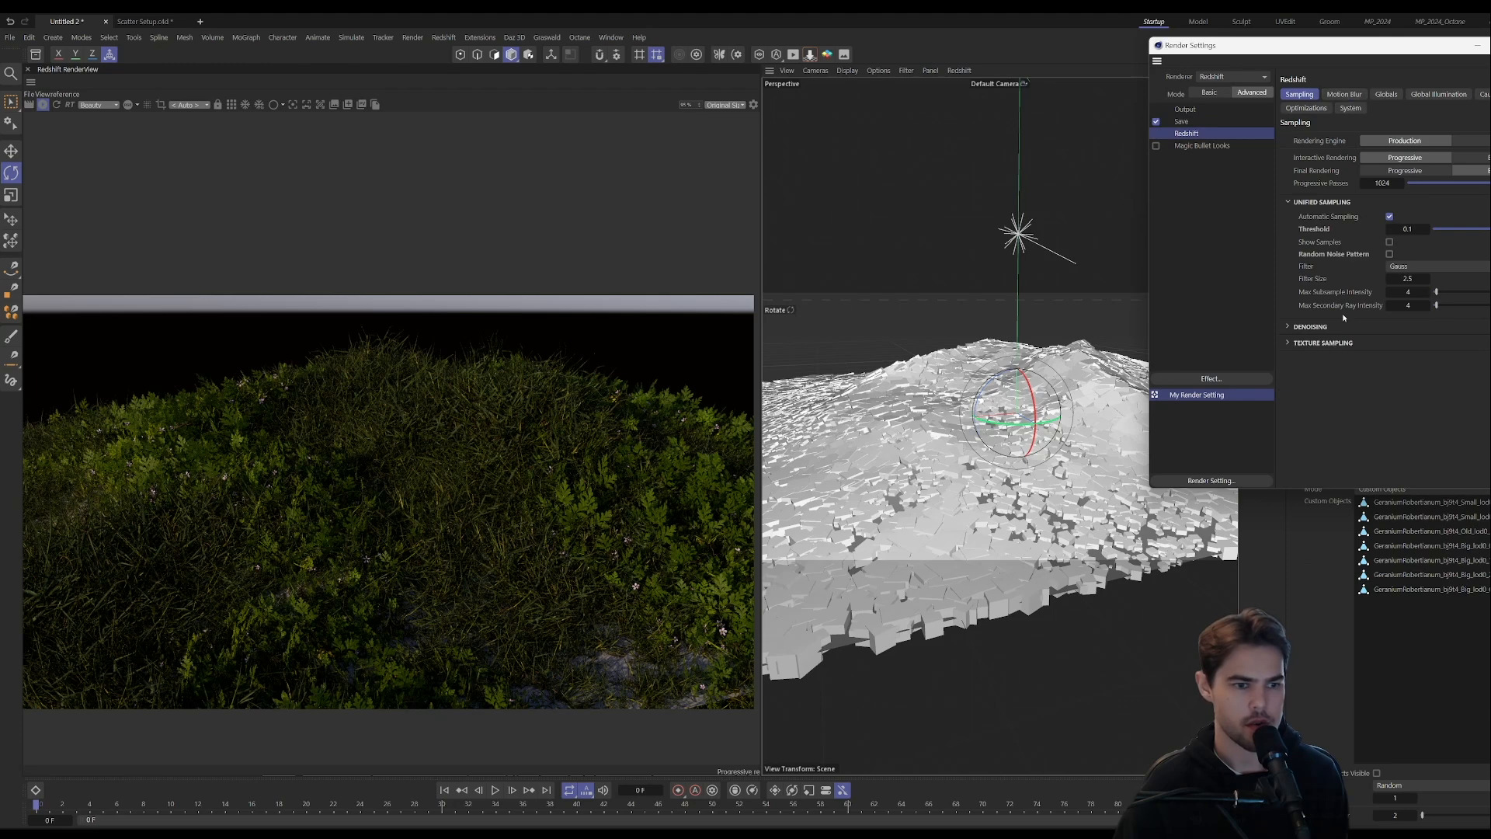
left_click(1306, 327)
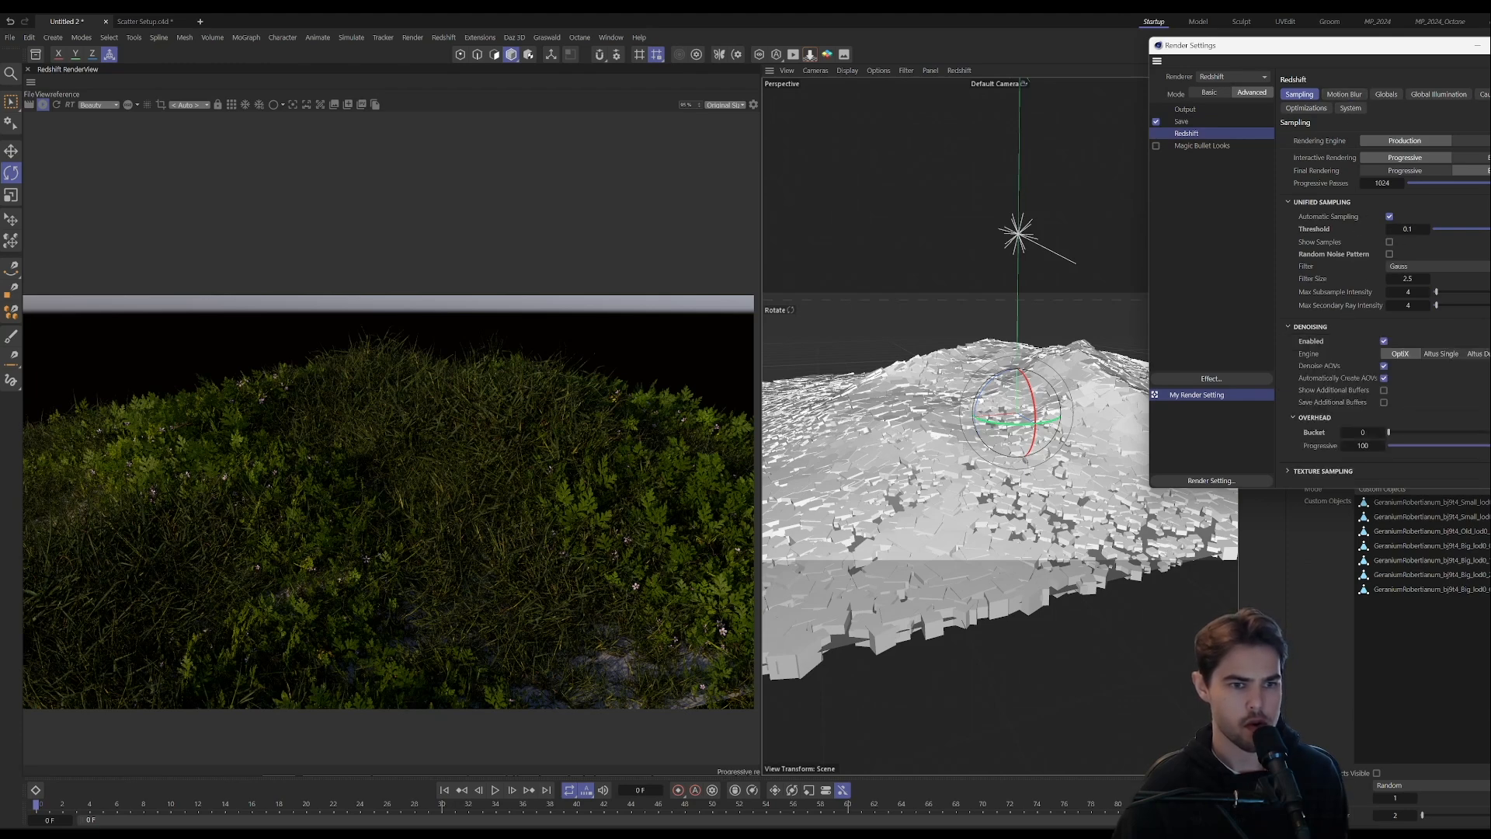
left_click(1490, 45)
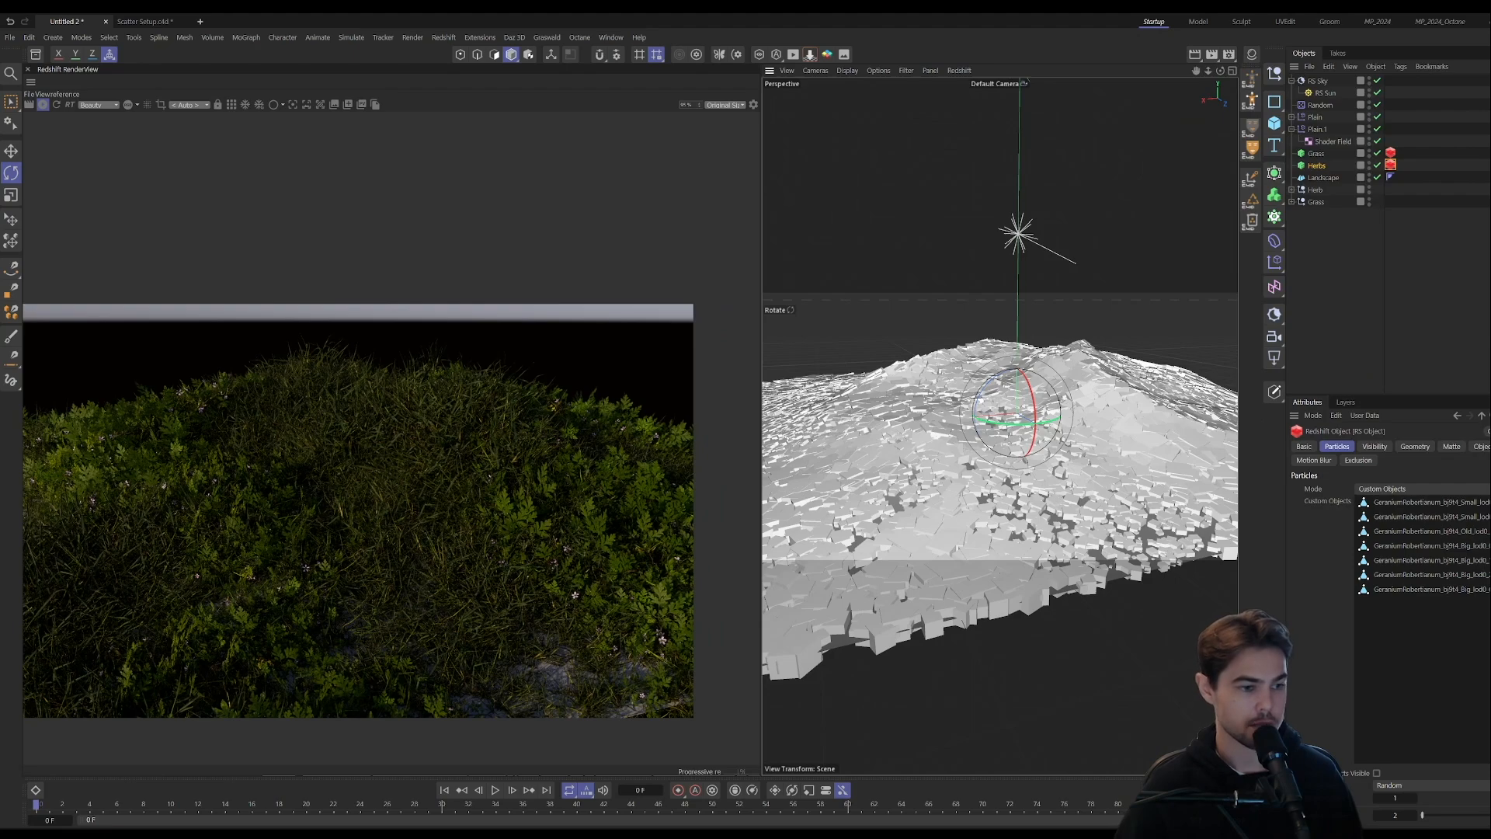
- Examine the rendered grass, herb leaves and flowers up close on the landscape
right_click_drag(1053, 477, 1119, 477, "alt")
mouse_move(1053, 477)
left_mouse_down("alt")
mouse_move(1041, 520)
mouse_move(1052, 477)
left_mouse_up("alt")
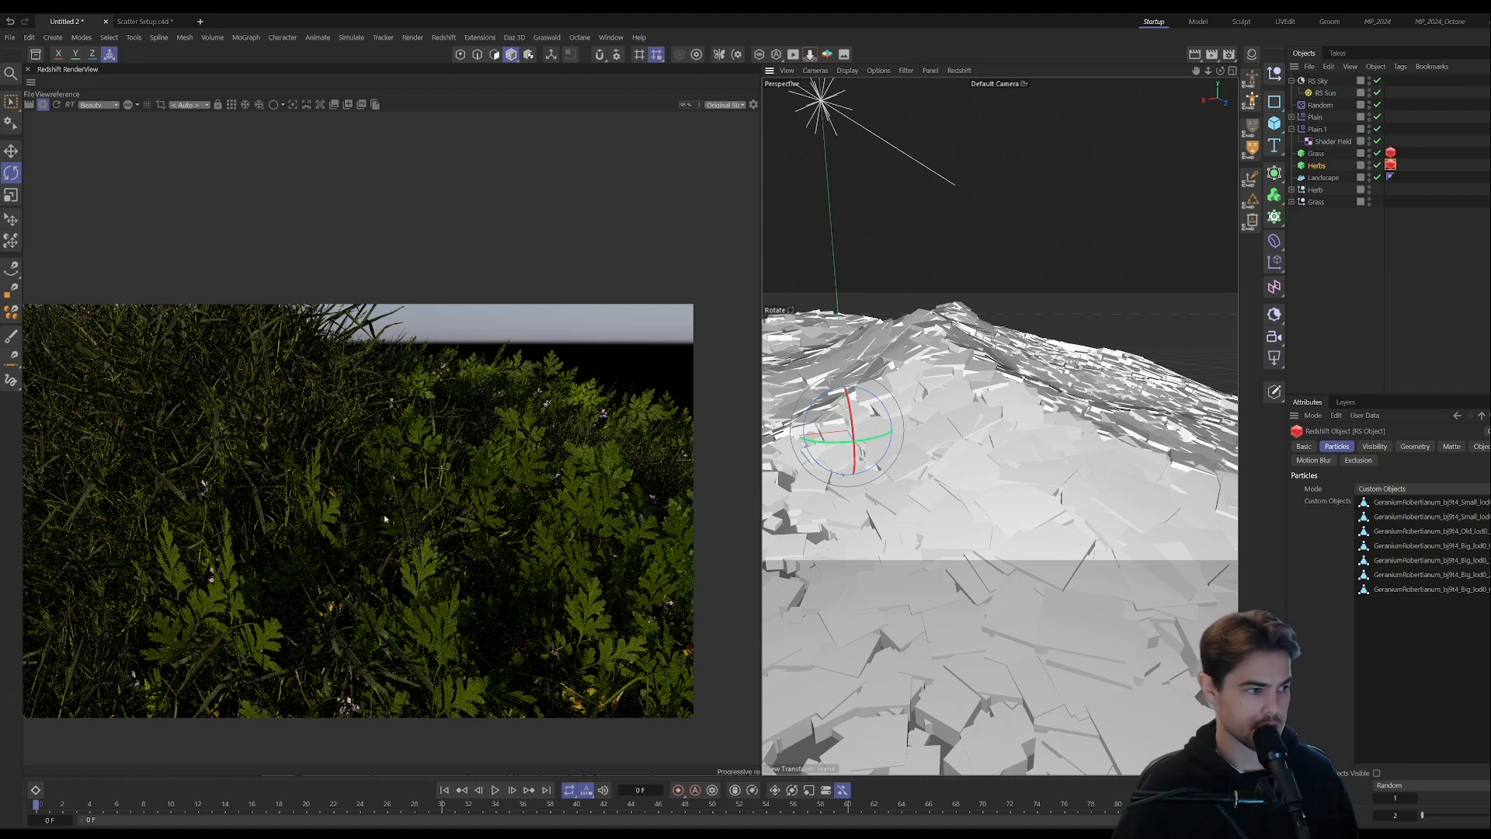
middle_click_drag(384, 518, 429, 485)
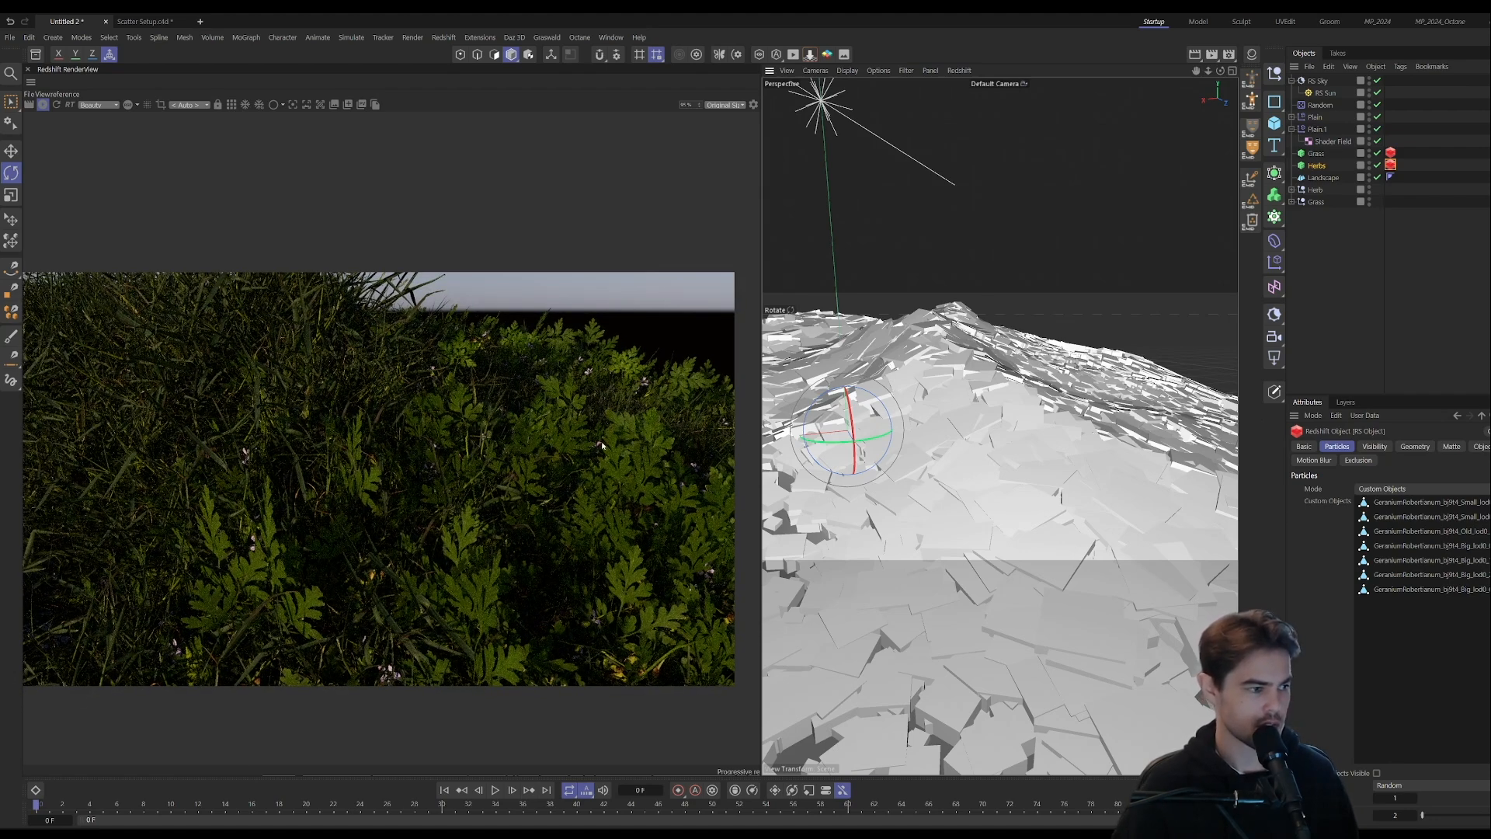
left_click_drag(931, 400, 929, 409, "alt")
right_click_drag(929, 408, 971, 352, "alt")
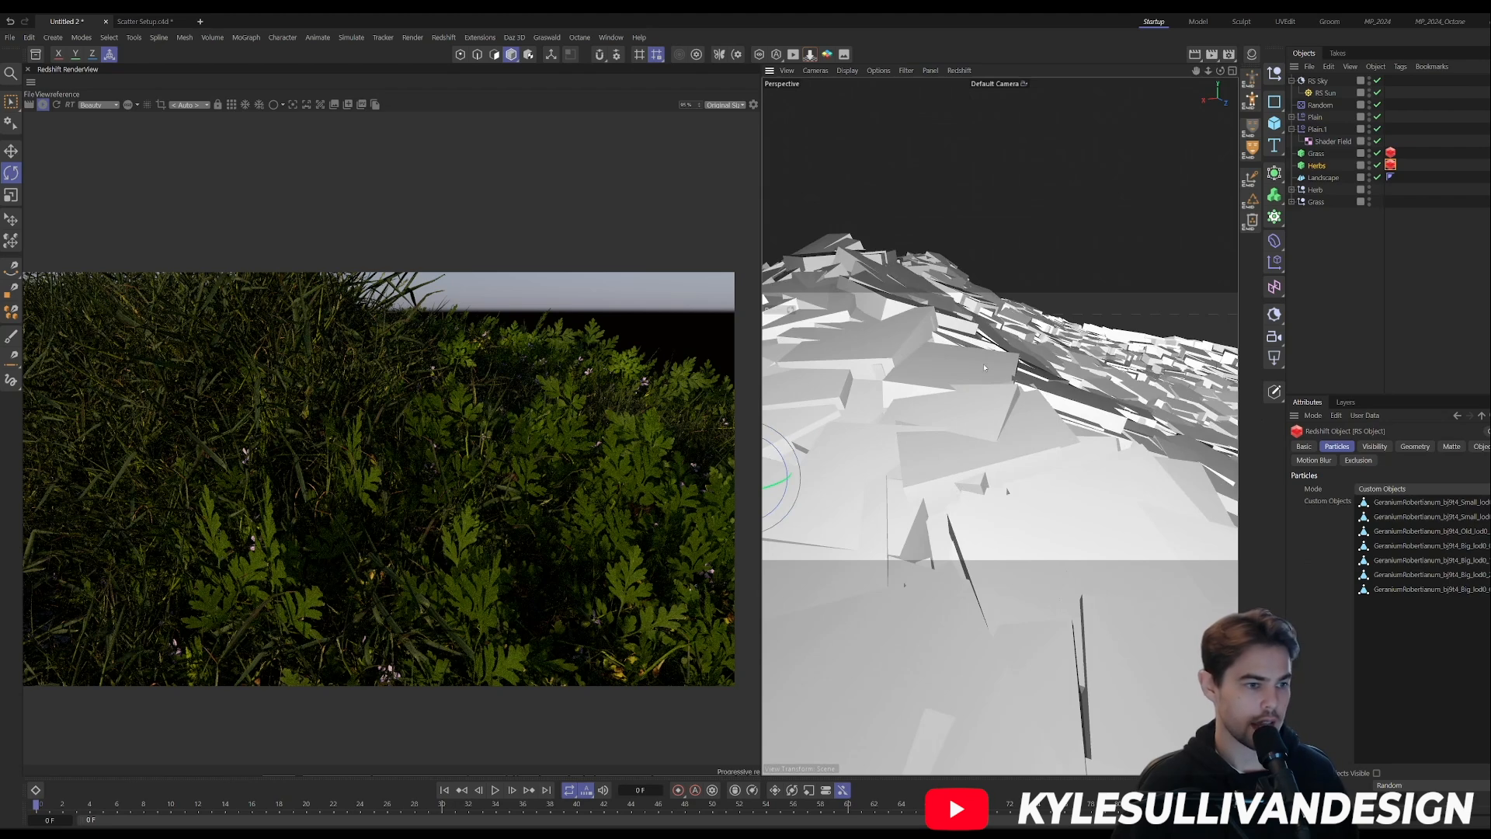
left_click_drag(971, 353, 963, 374, "alt")
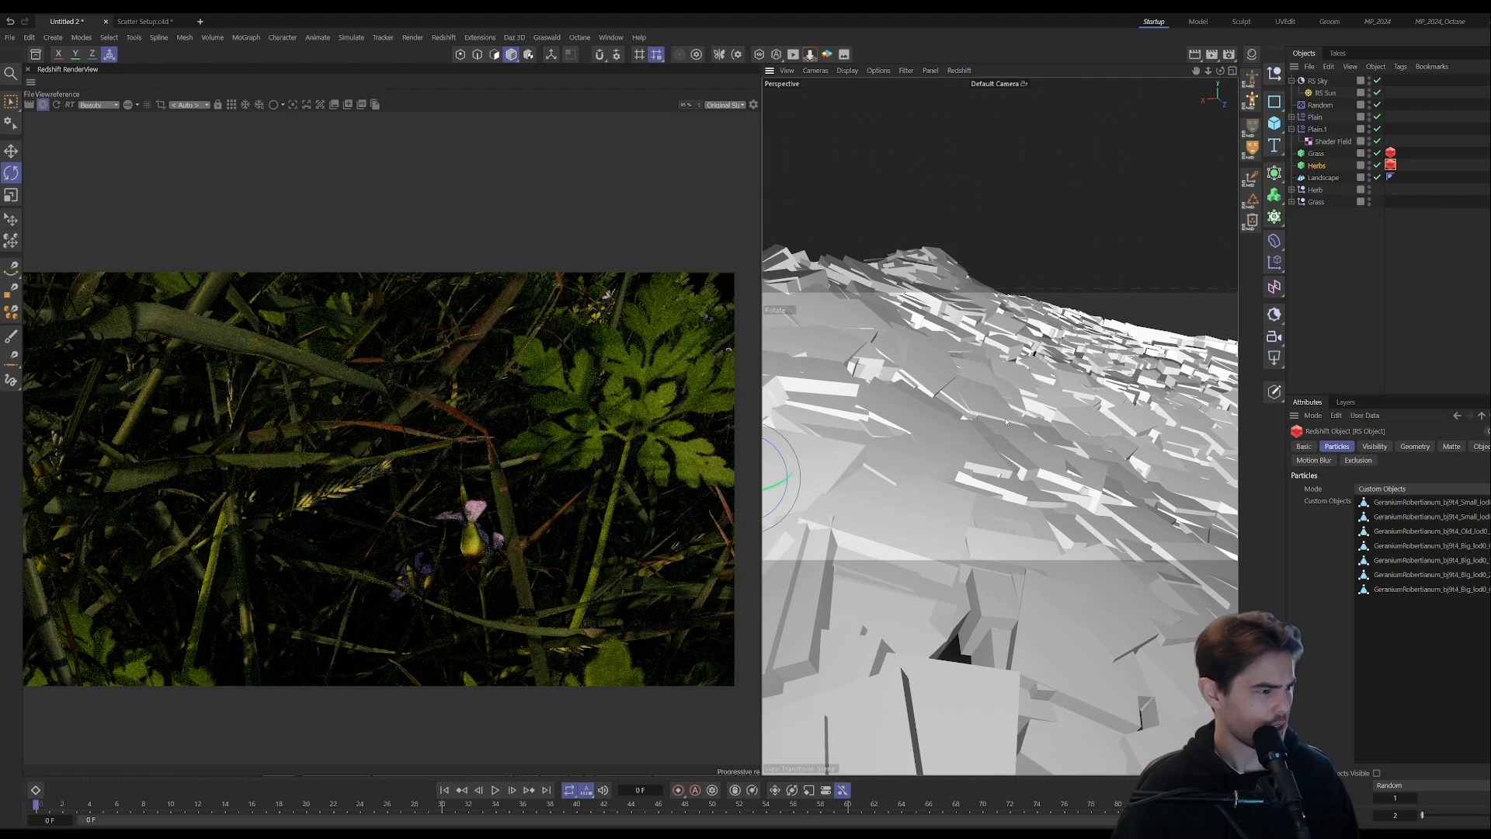
scroll(612, 415, "down", 2)
middle_click_drag(566, 421, 570, 395)
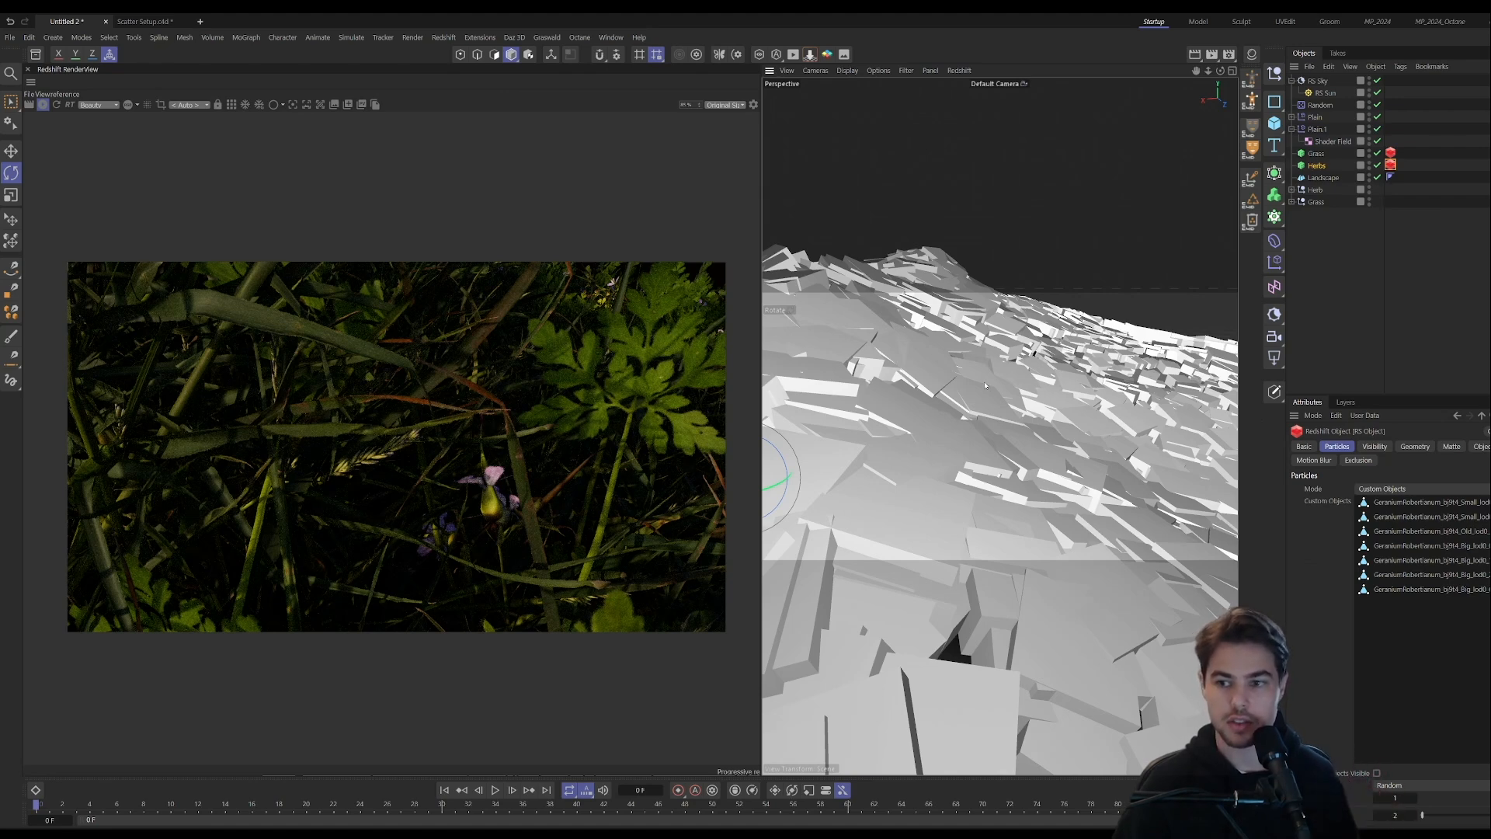
- Pull back from the close-up and examine the whole scattered hill in the live render
scroll(1075, 424, "down", 2)
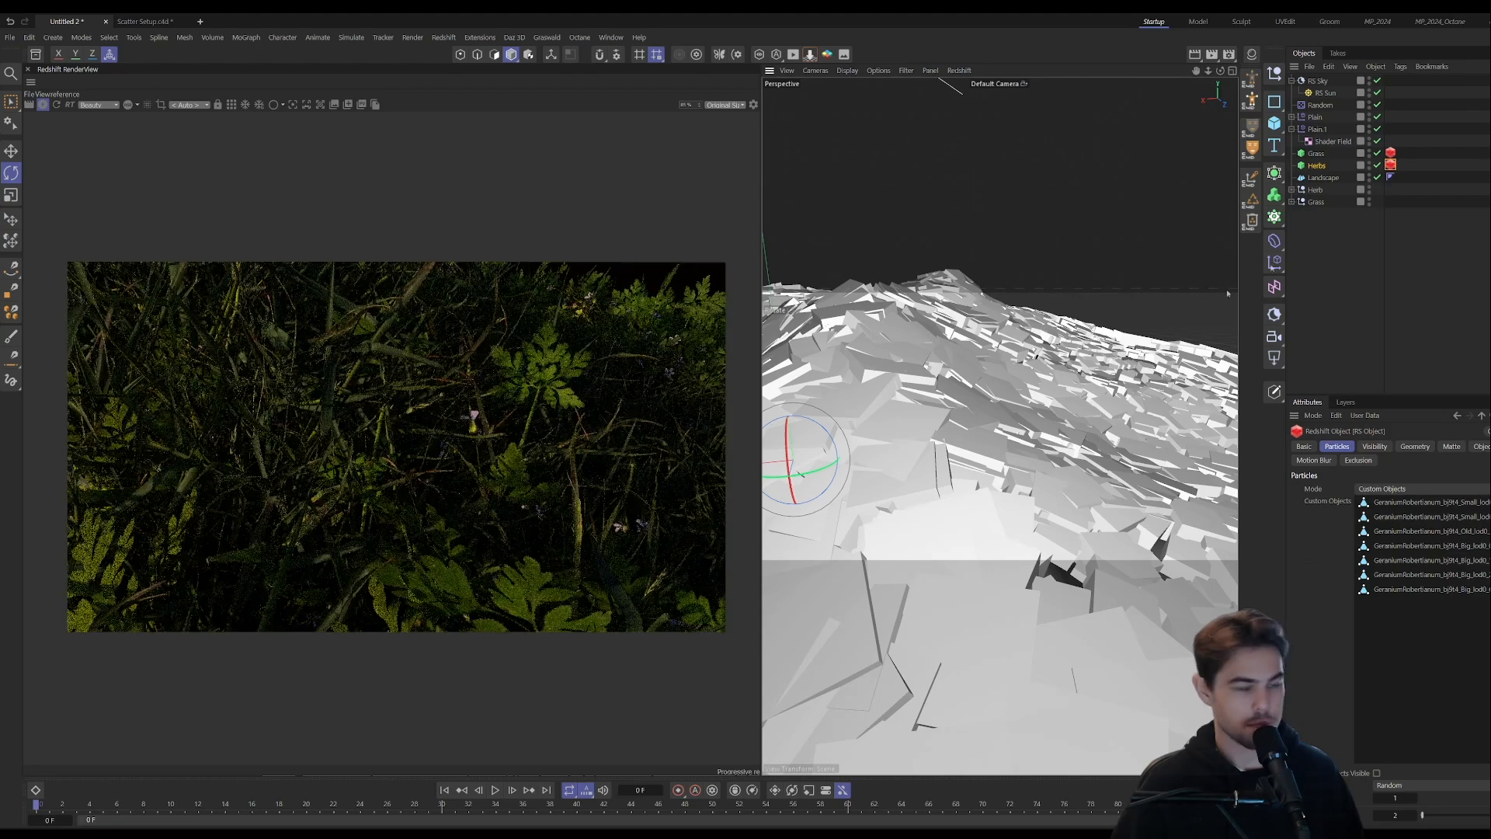
scroll(995, 433, "down", 5)
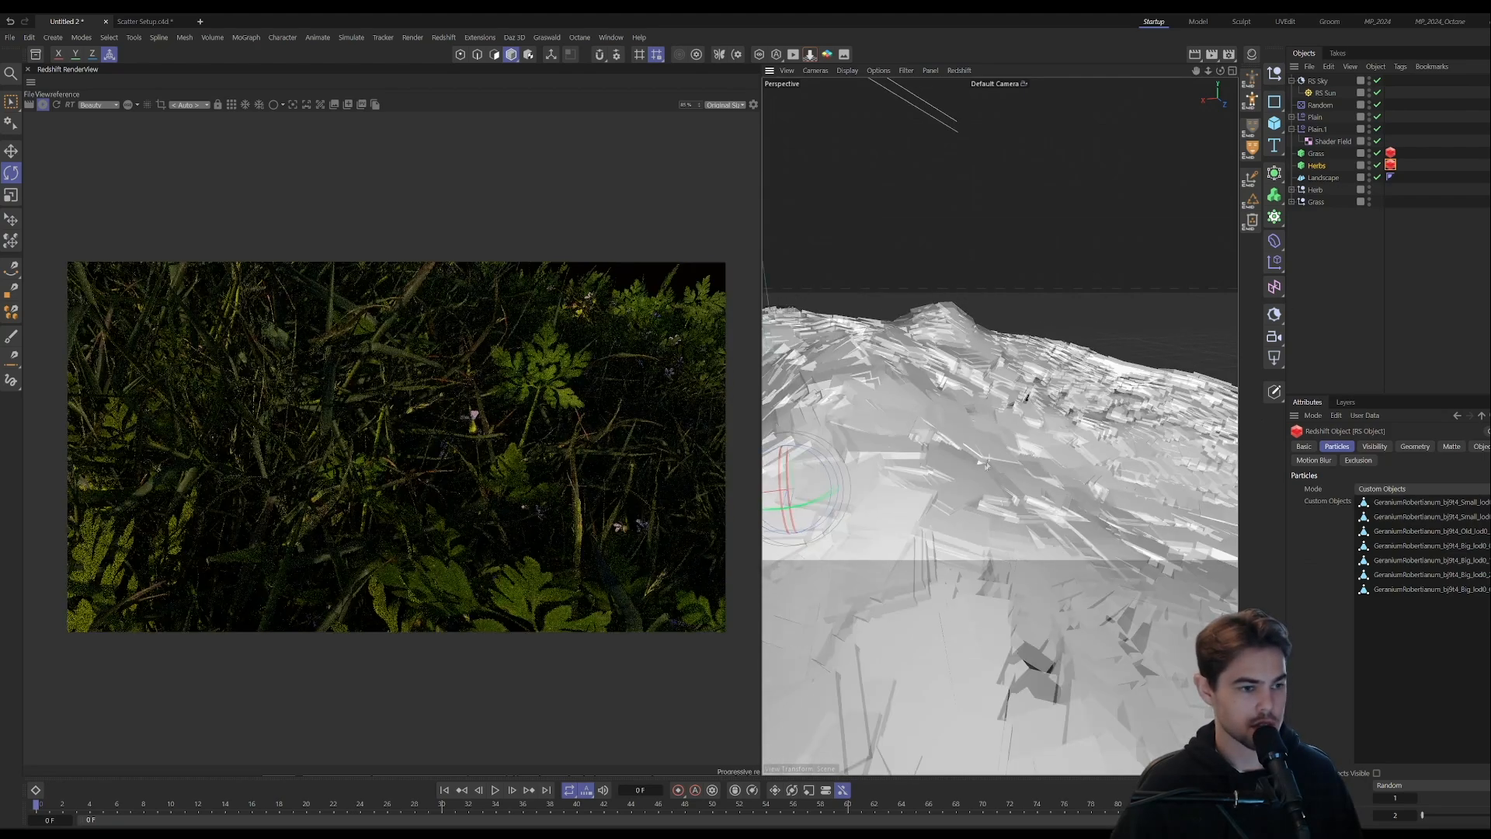
left_click_drag(995, 433, 1043, 443, "alt")
scroll(1037, 437, "down", 3)
scroll(1043, 444, "down", 2)
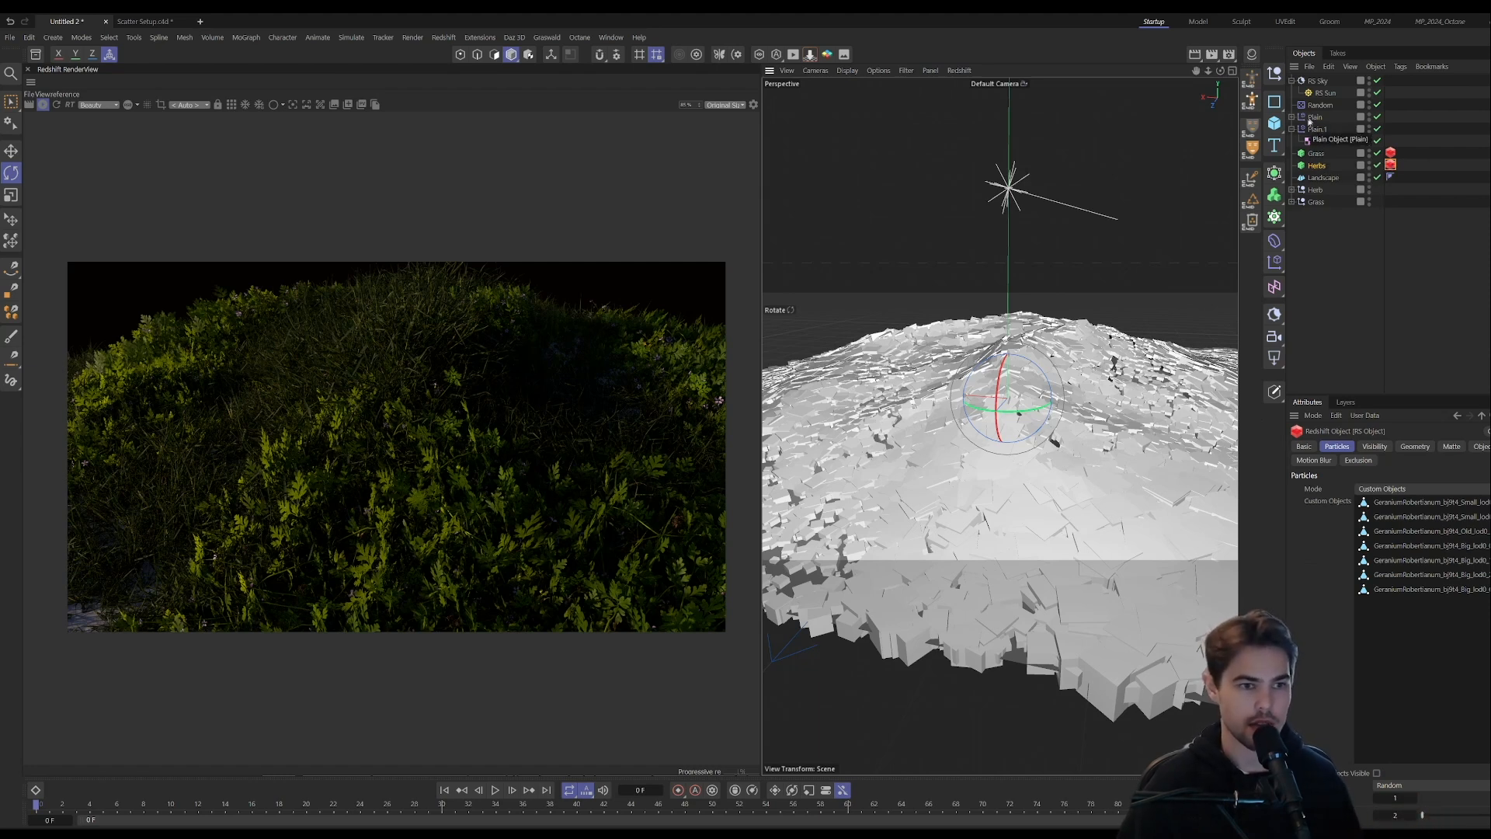
left_click(1293, 129)
left_click(1291, 130)
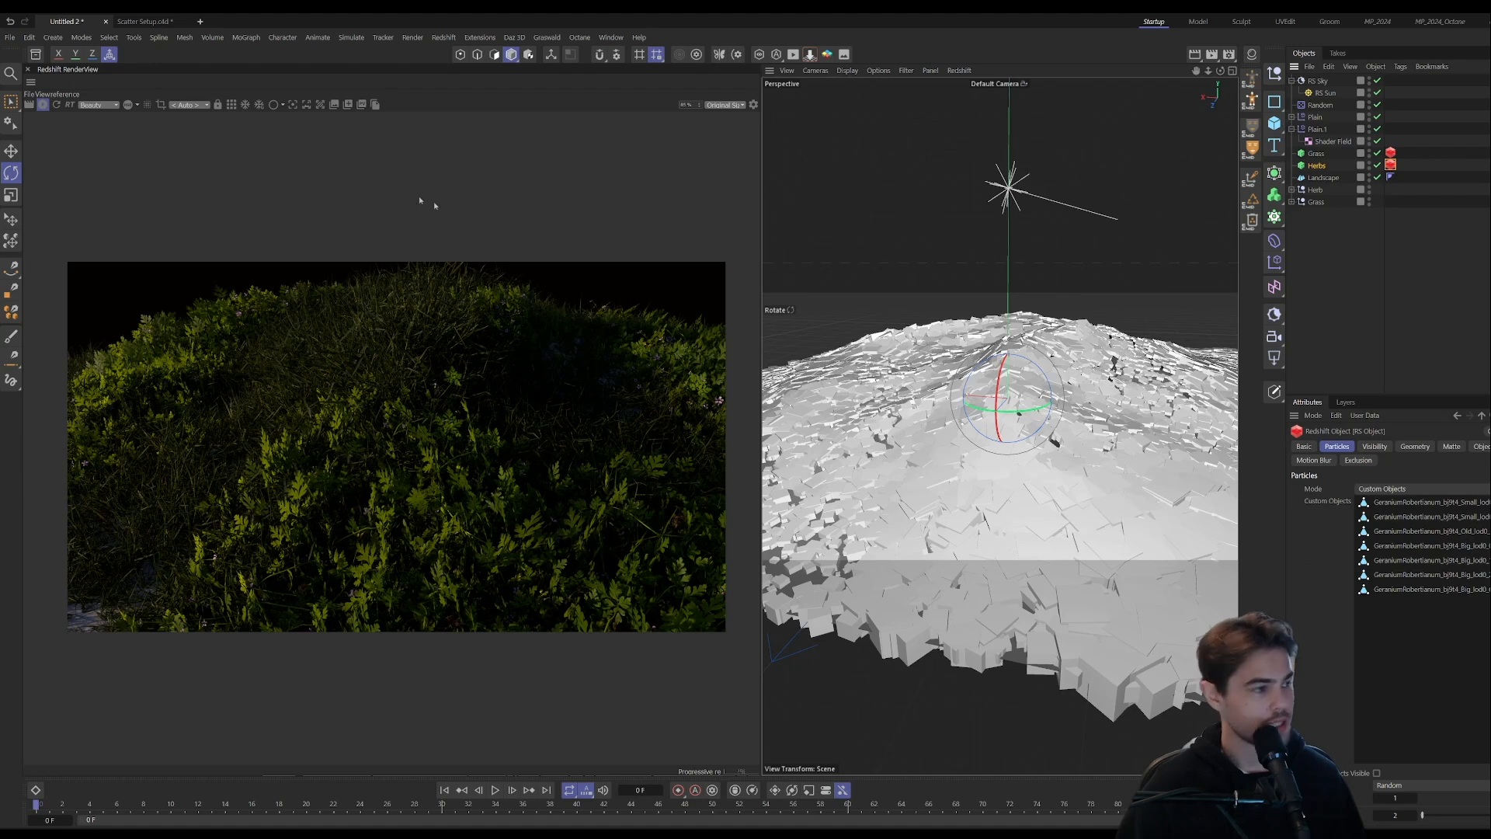
- In the Scatter Setup project, inspect MultiCloner.1's geometry distribution, scatter, transform and randomization settings, and return to the Untitled 2 project
left_click(143, 21)
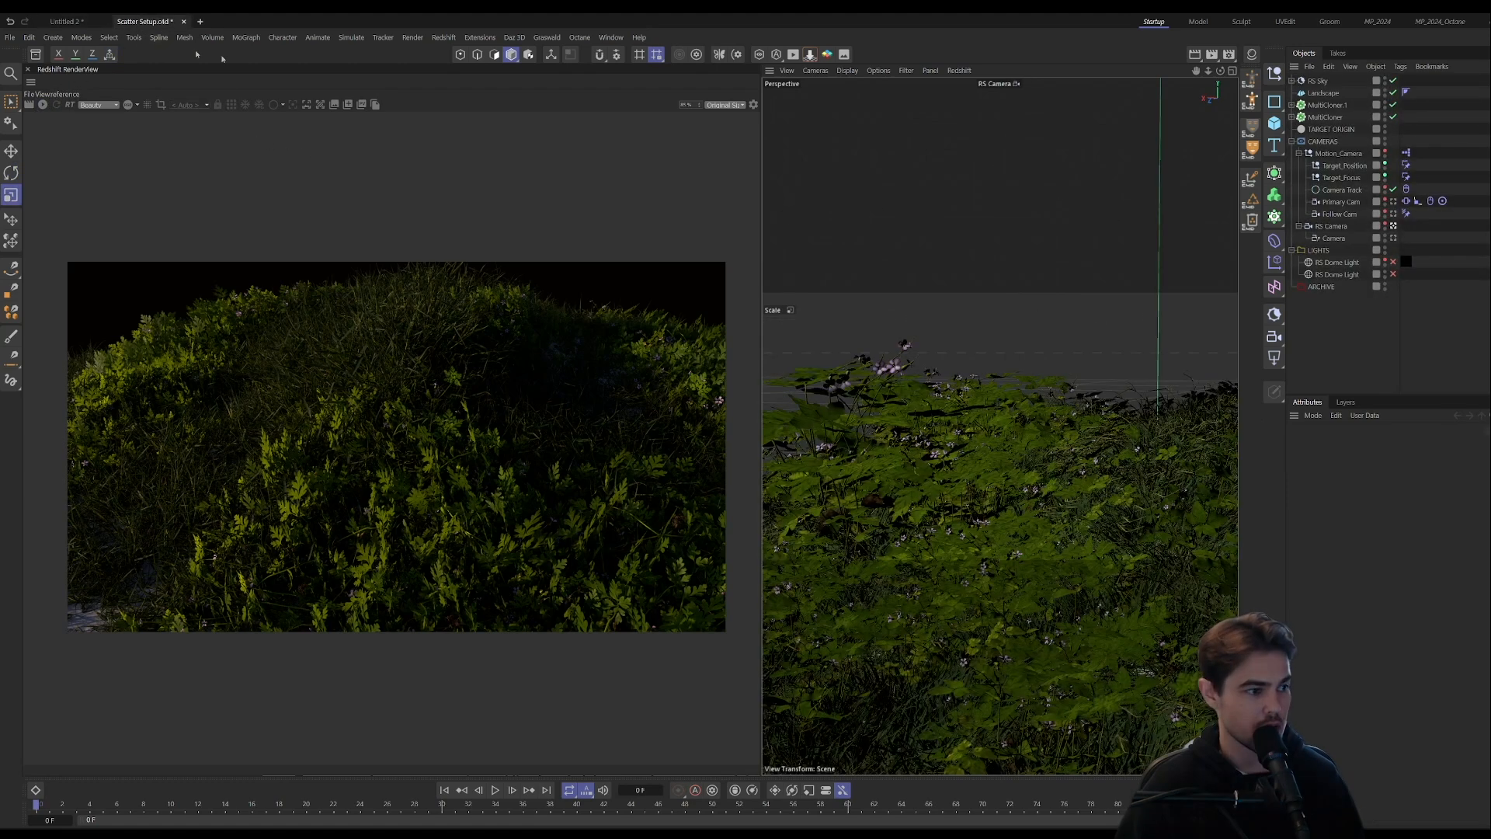
left_click(1292, 105)
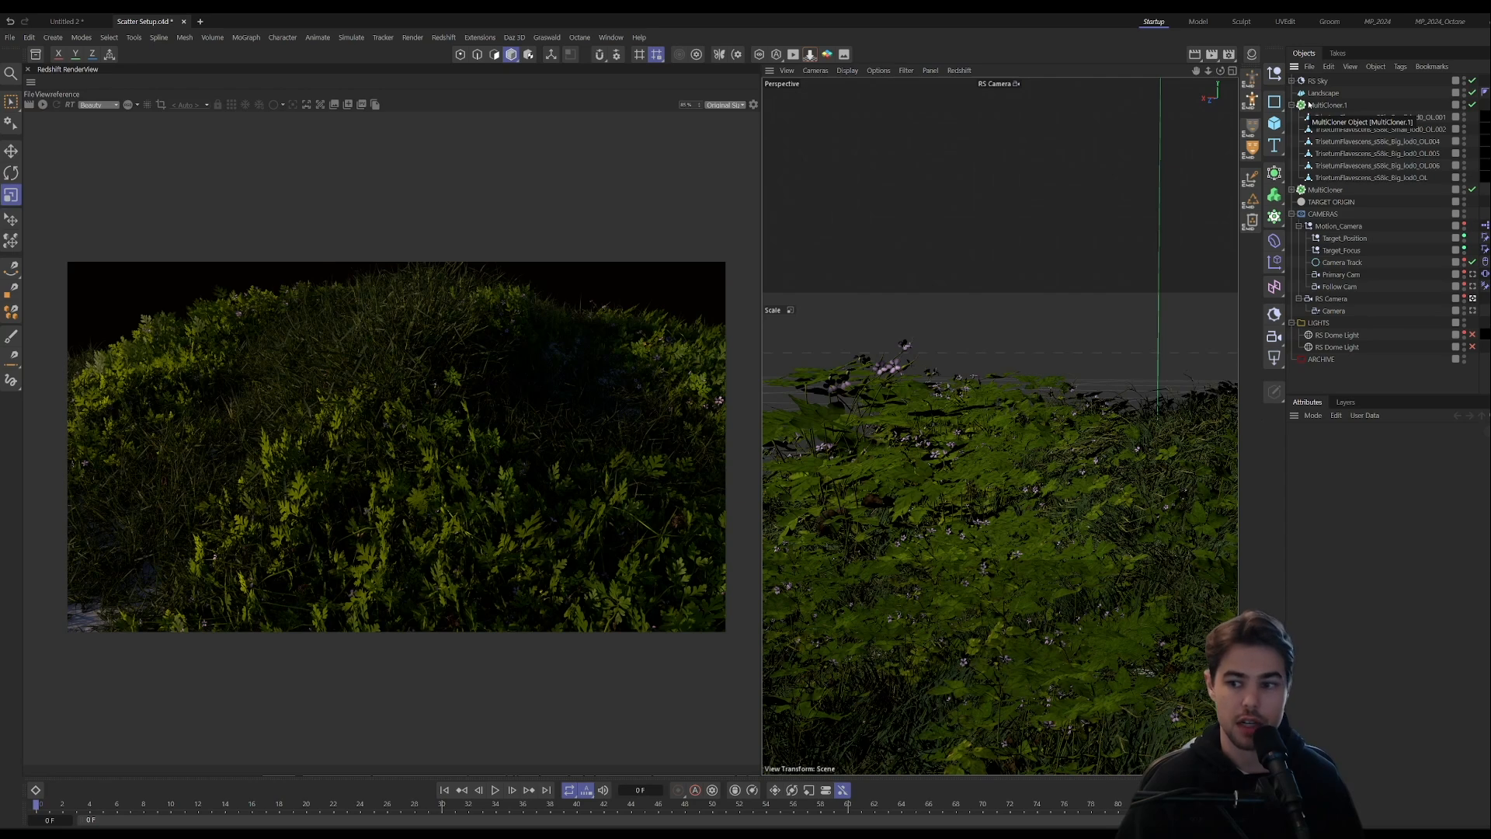
left_click(1312, 105)
left_click(1415, 447)
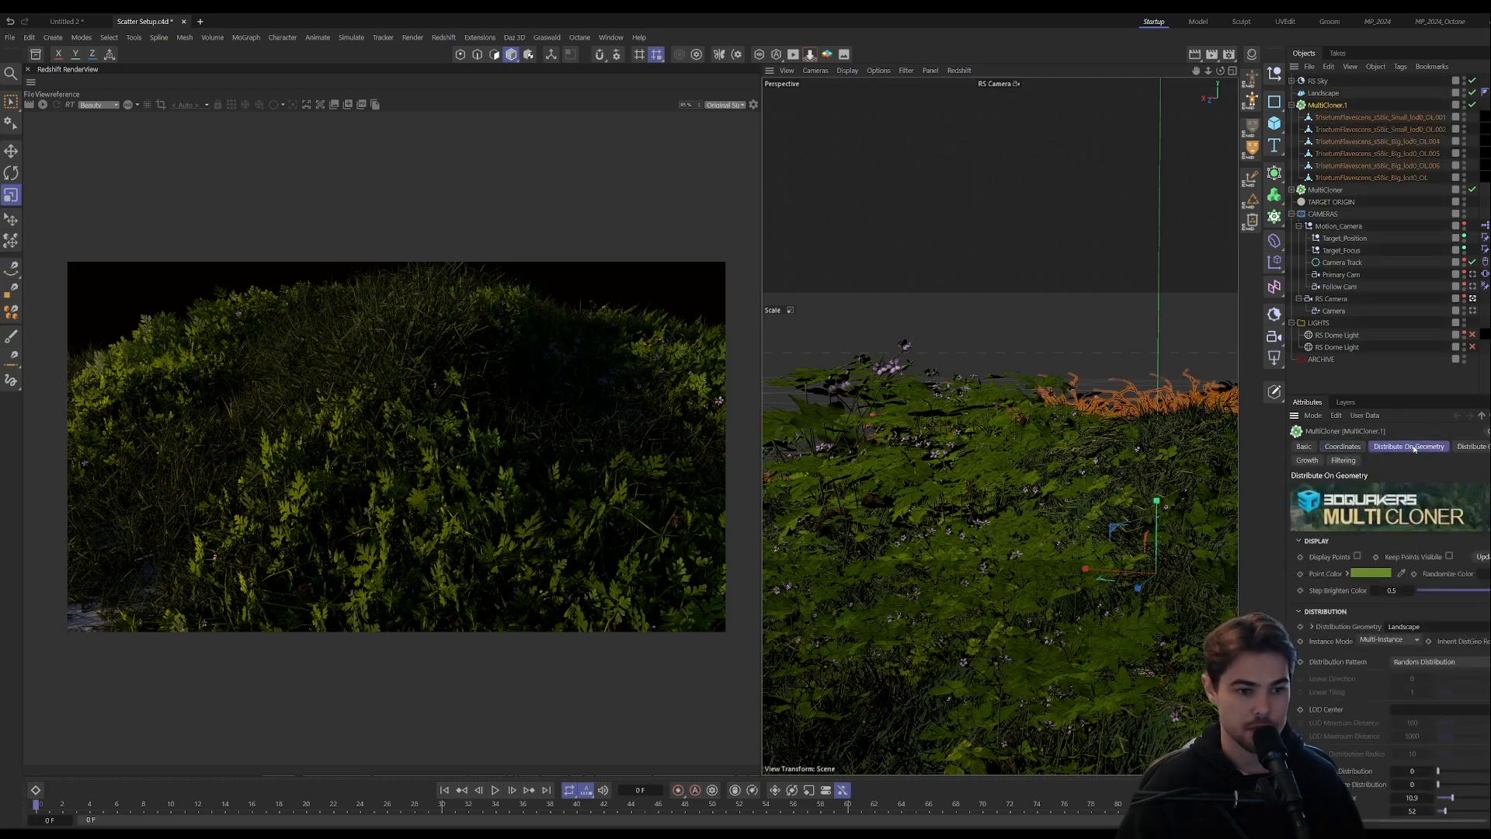
scroll(1325, 609, "down", 3)
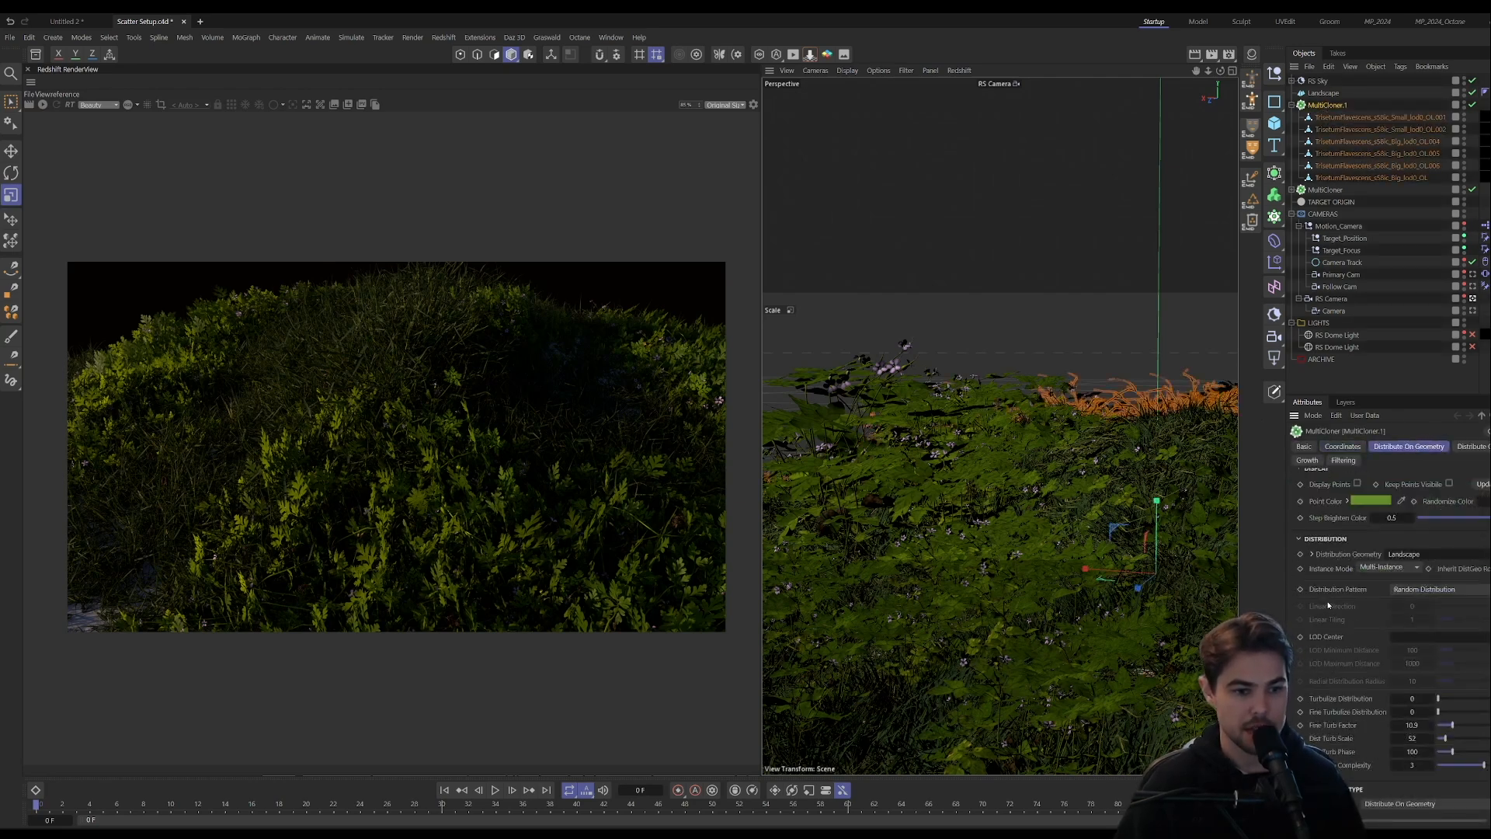
scroll(1327, 603, "down", 3)
scroll(1348, 645, "down", 6)
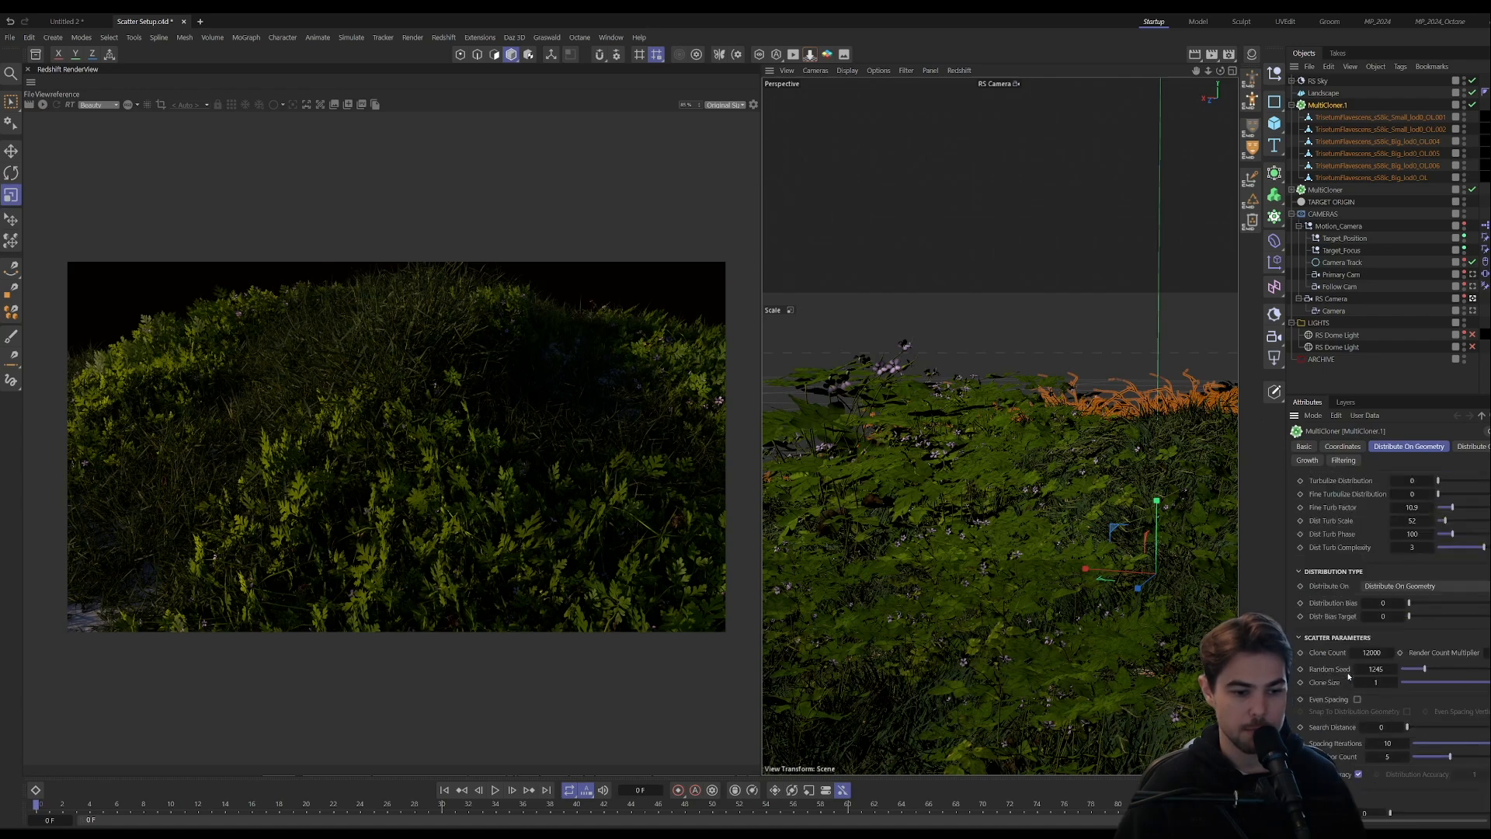
scroll(1348, 668, "down", 3)
scroll(1328, 668, "down", 6)
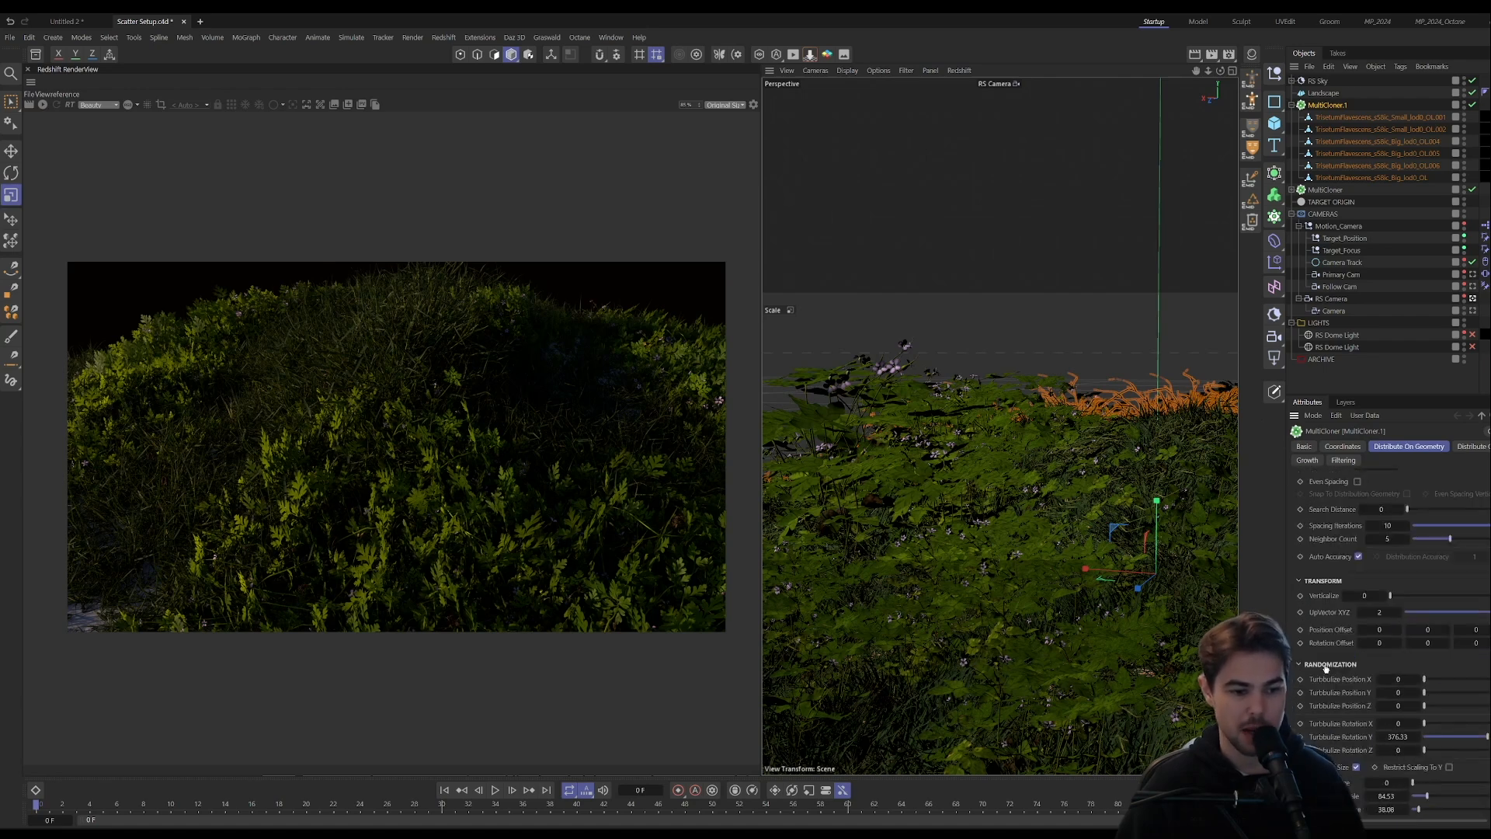
scroll(1335, 613, "up", 15)
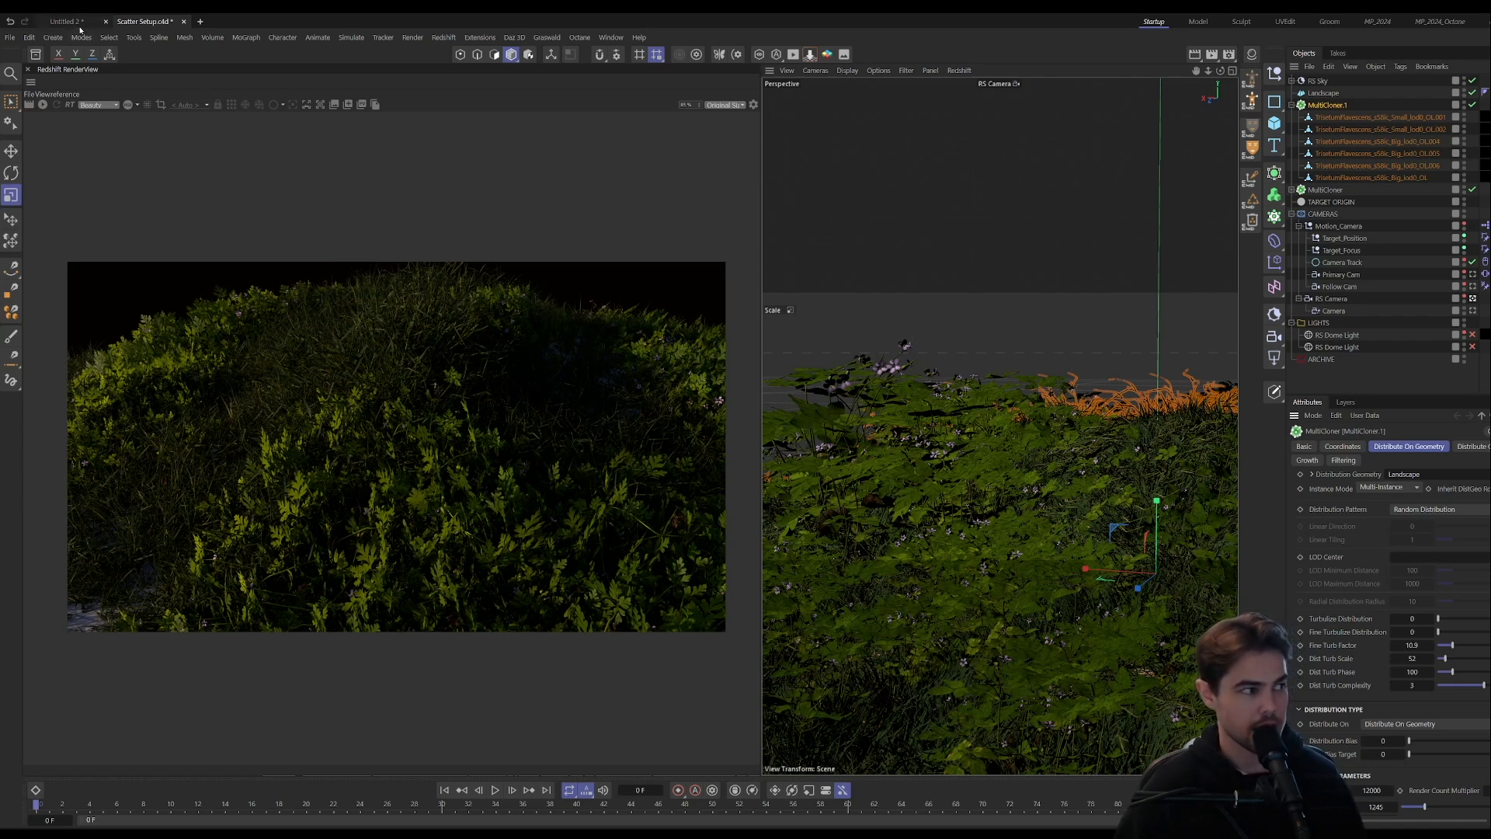
left_click(76, 22)
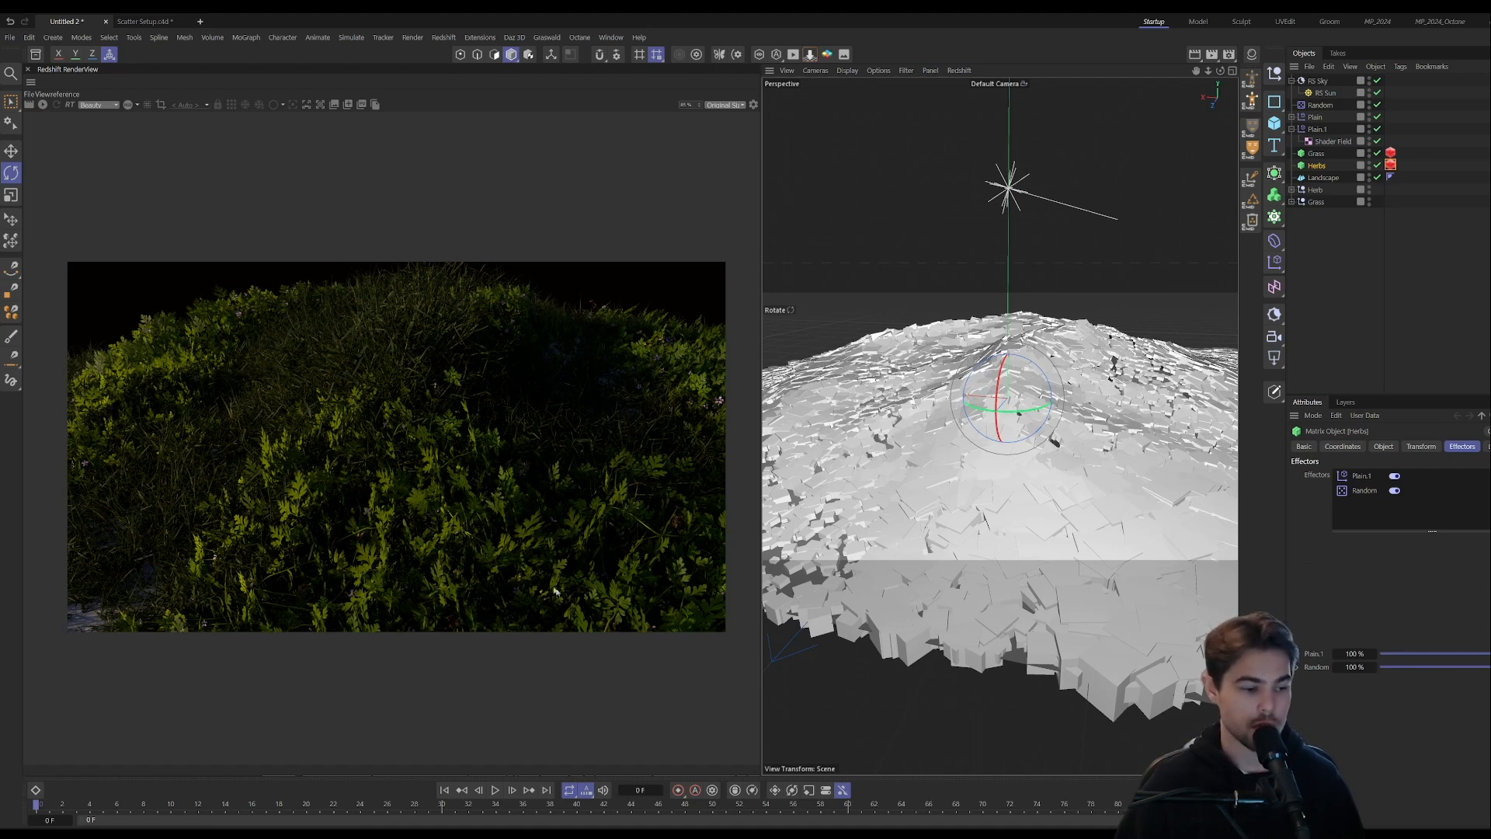
- Switch to the browser and look through the plant, leaf and debris assets in the Gscatter store
mouse_move(845, 827)
left_click(808, 766)
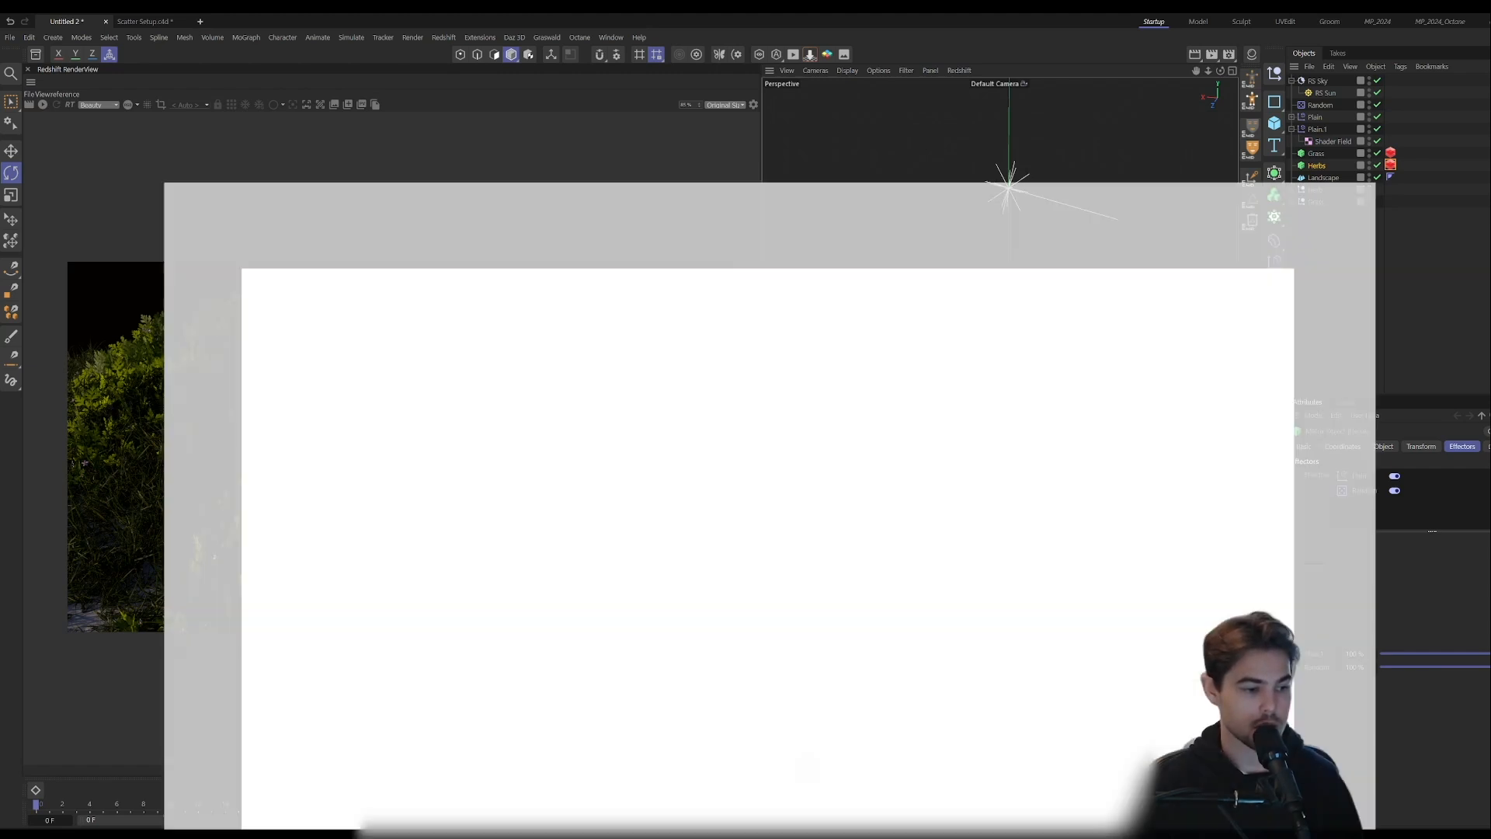
scroll(710, 452, "up", 10)
scroll(710, 452, "down", 12)
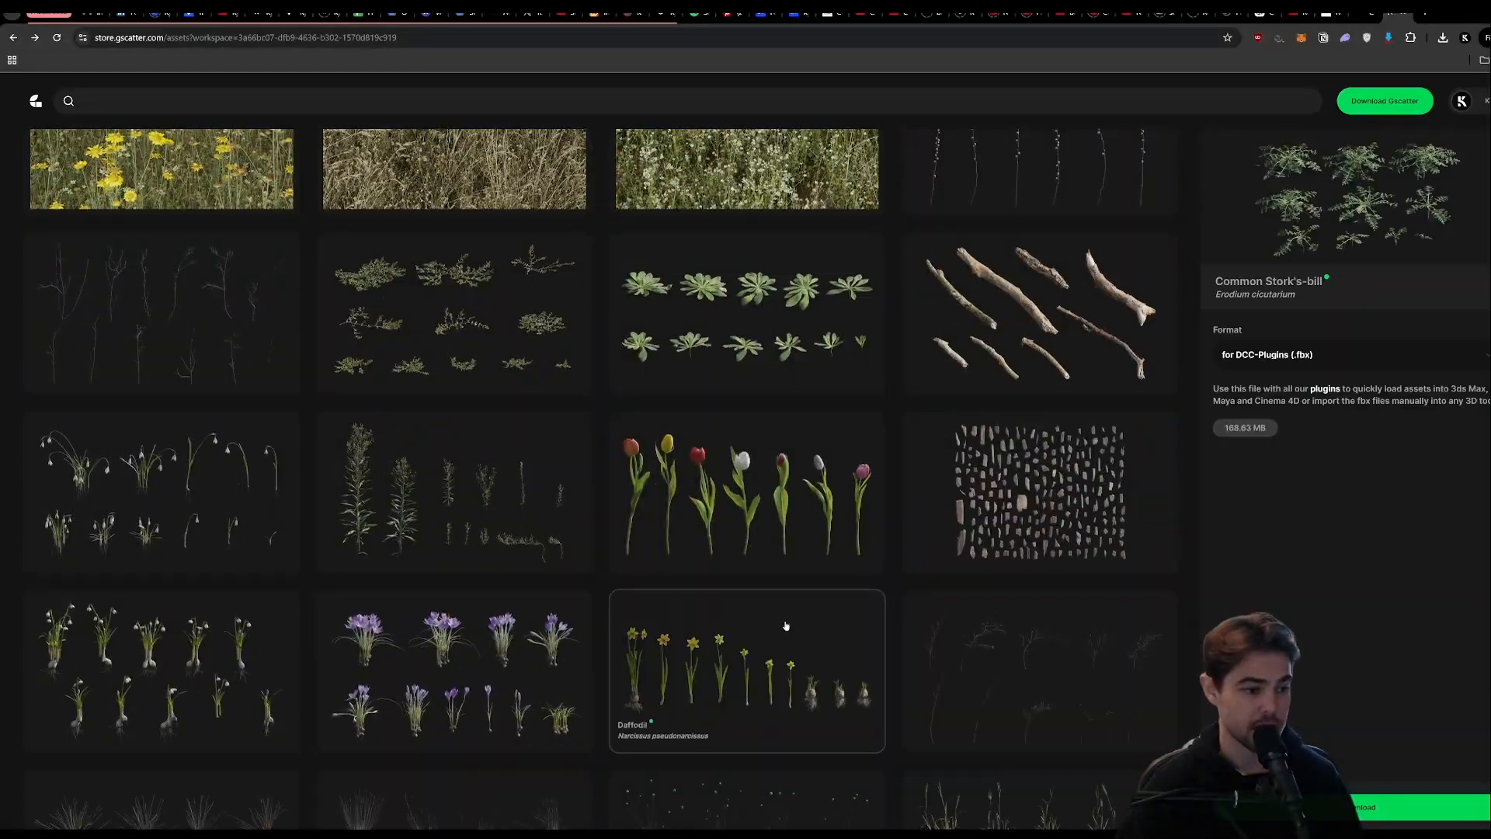
scroll(784, 614, "down", 5)
scroll(785, 608, "down", 5)
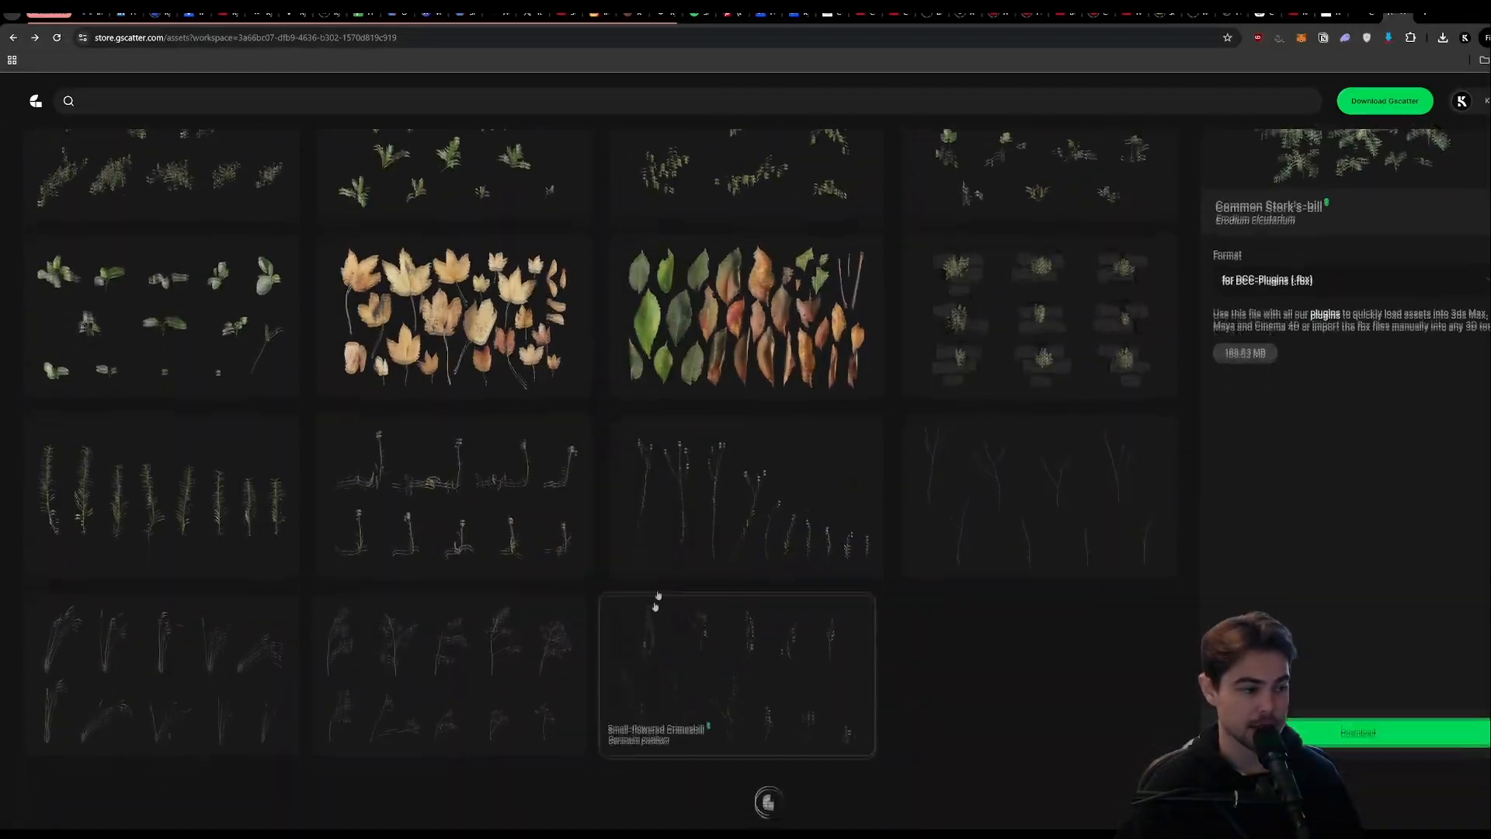
scroll(816, 453, "down", 15)
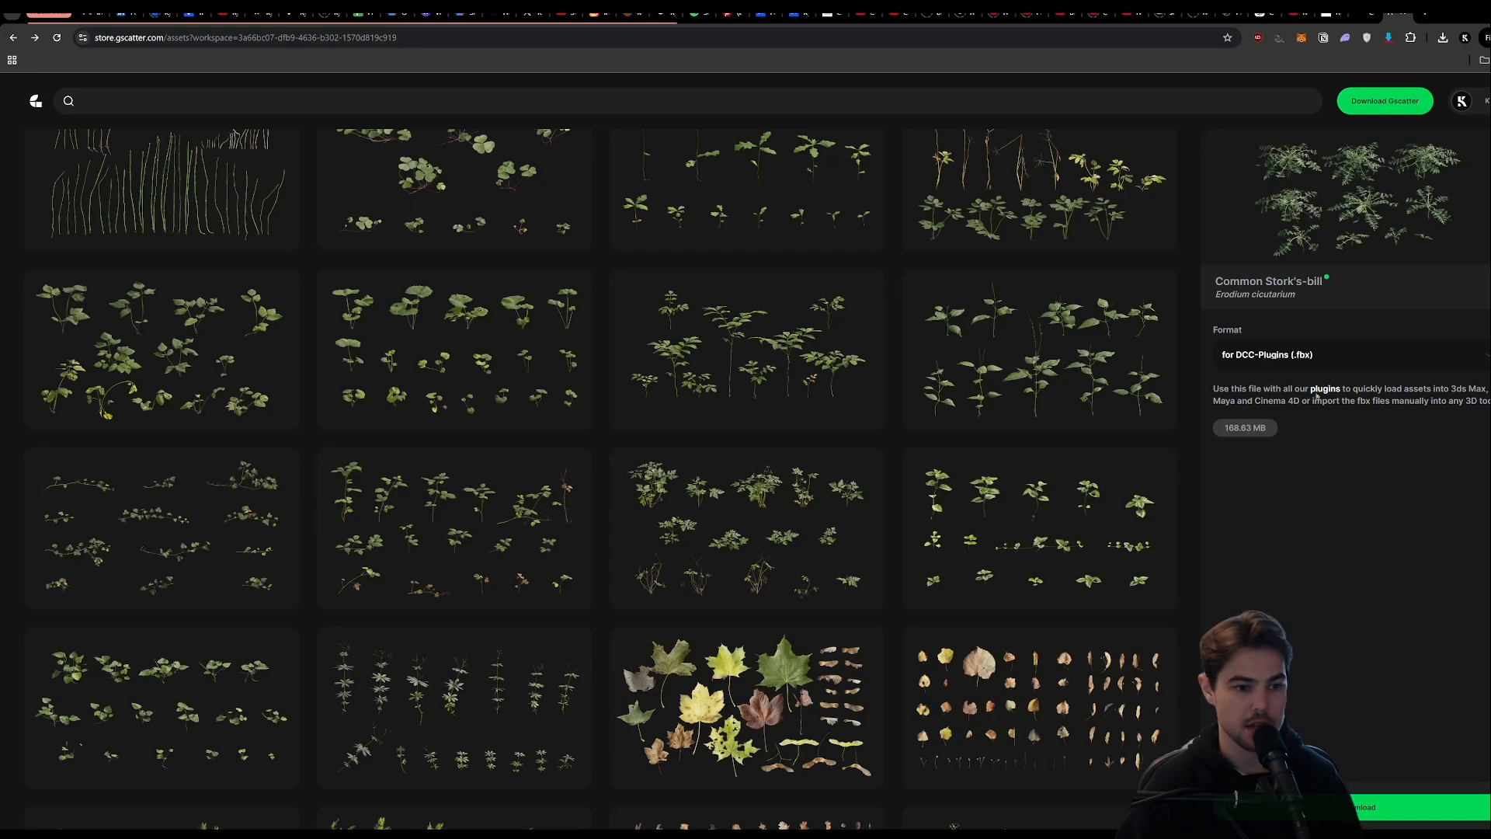
scroll(854, 598, "down", 7)
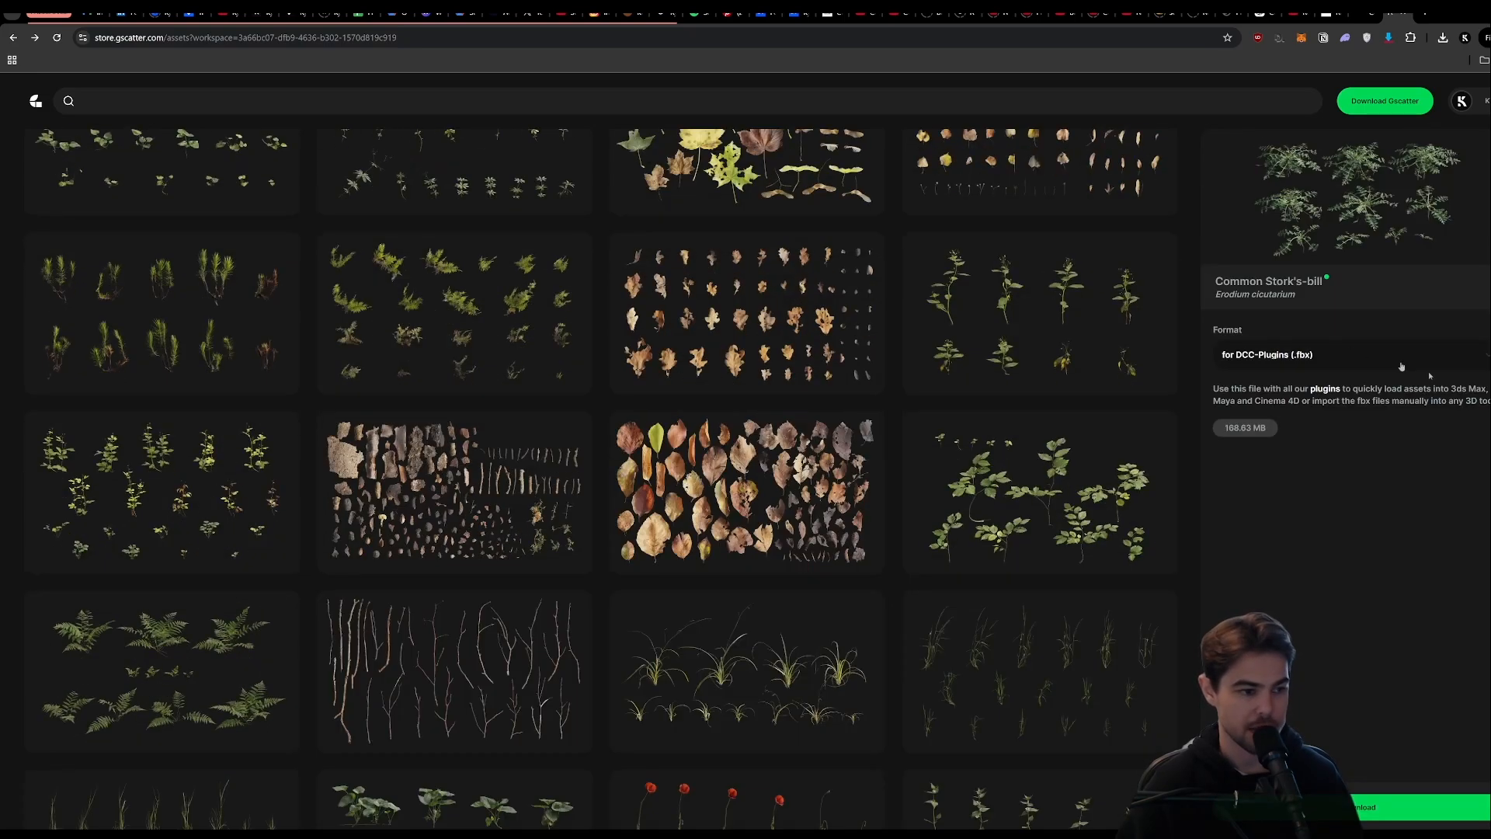
scroll(919, 523, "down", 10)
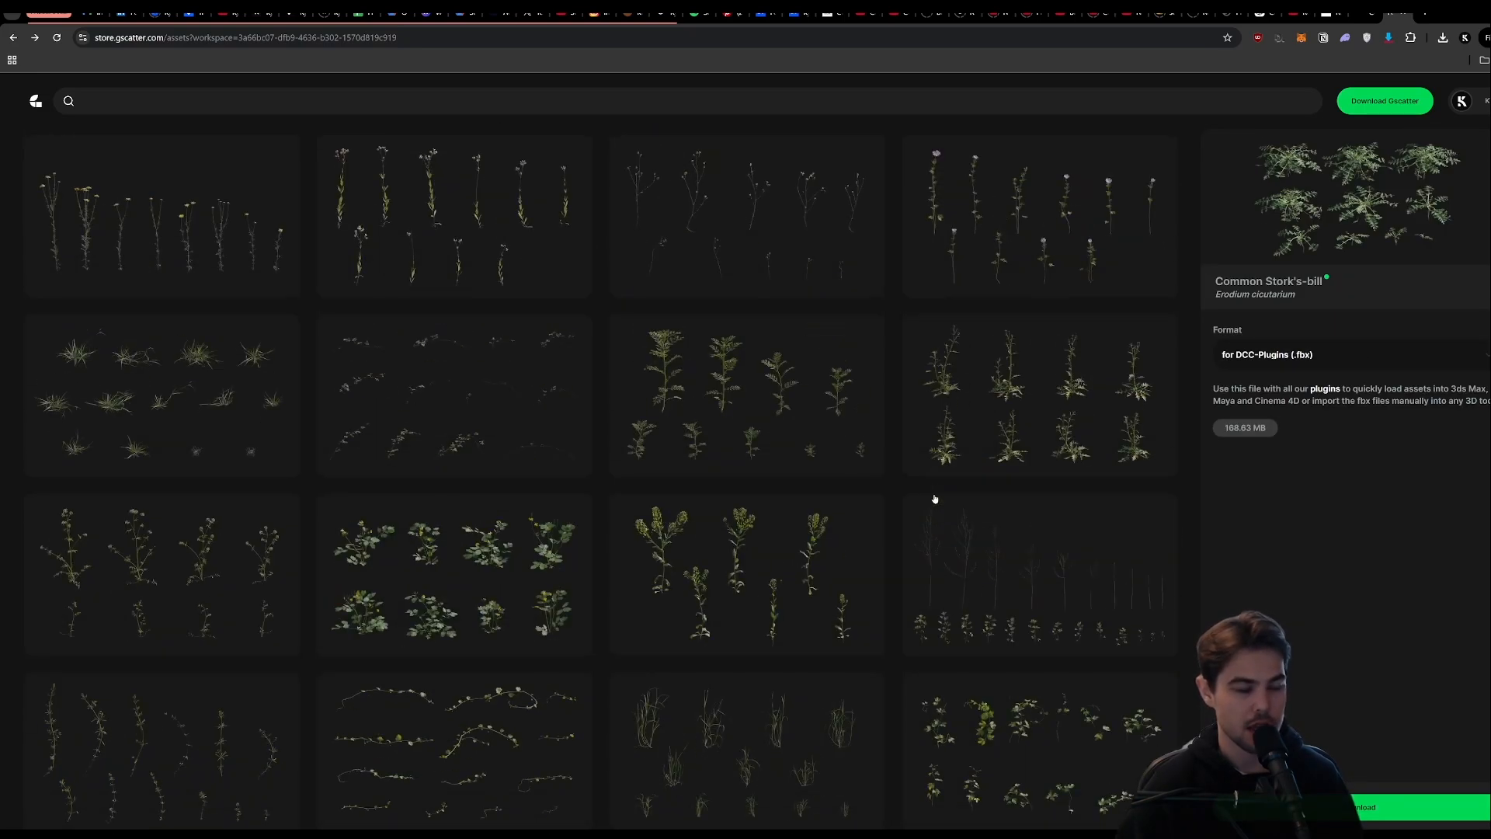
scroll(935, 499, "up", 5)
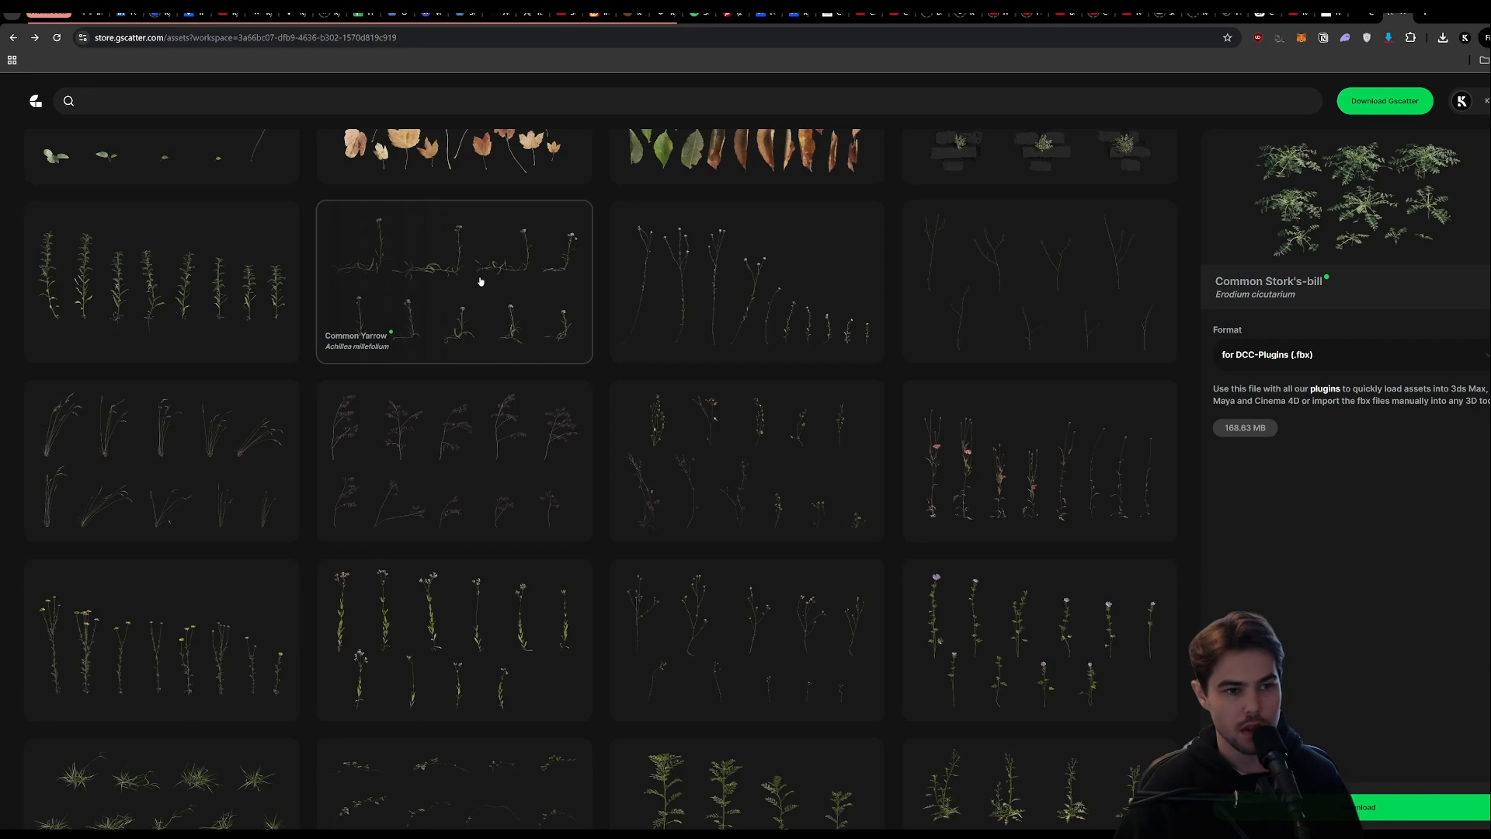